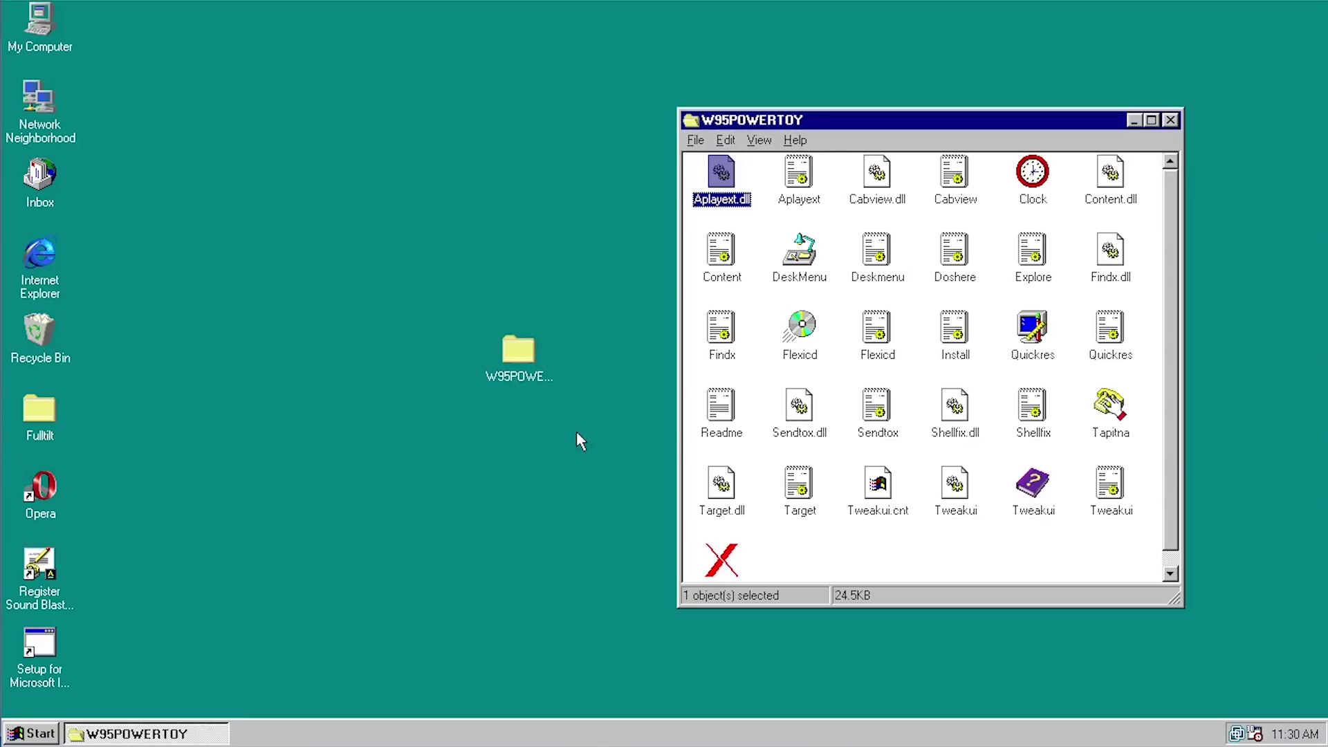
- Open the Readme in the W95POWERTOY folder, read the What's New and welcome sections, and close it
{"action": "double_click", "coordinate": [723, 413]}
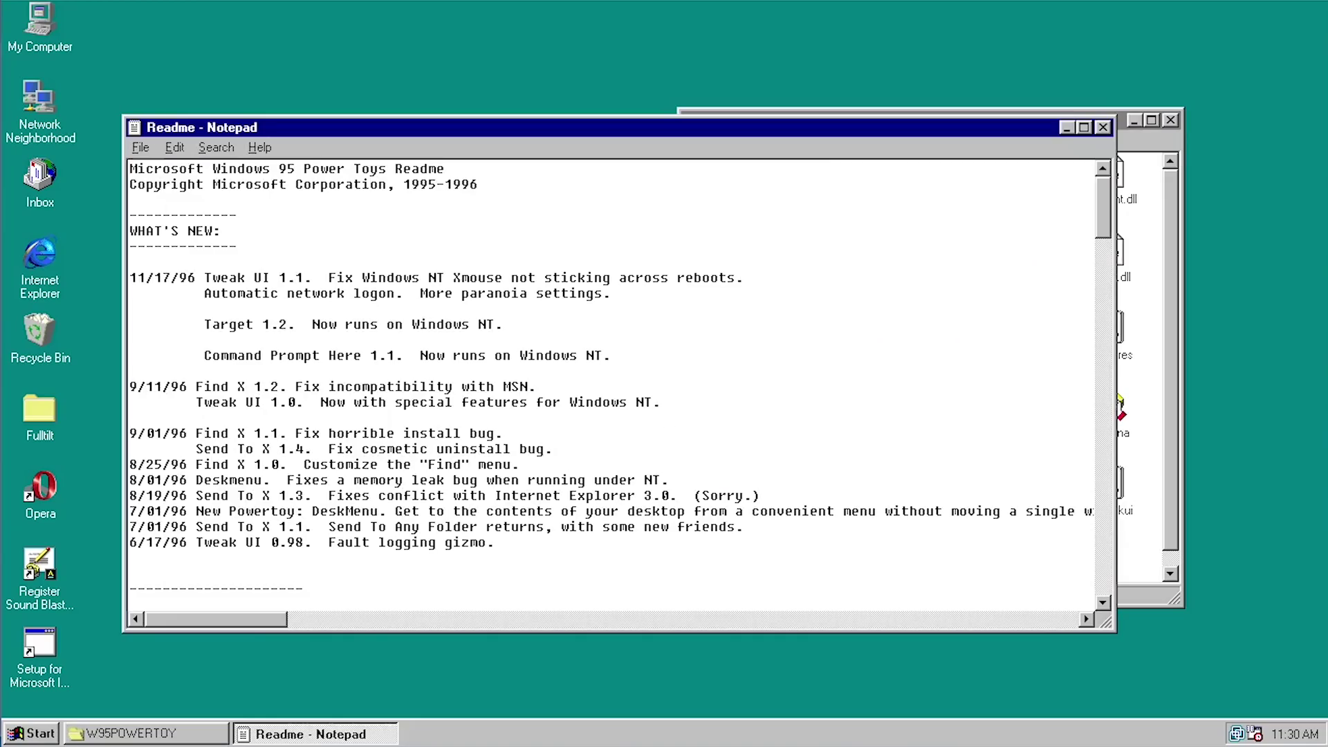
{"action": "left_click", "coordinate": [1103, 602]}
{"action": "left_click", "coordinate": [1103, 602]}
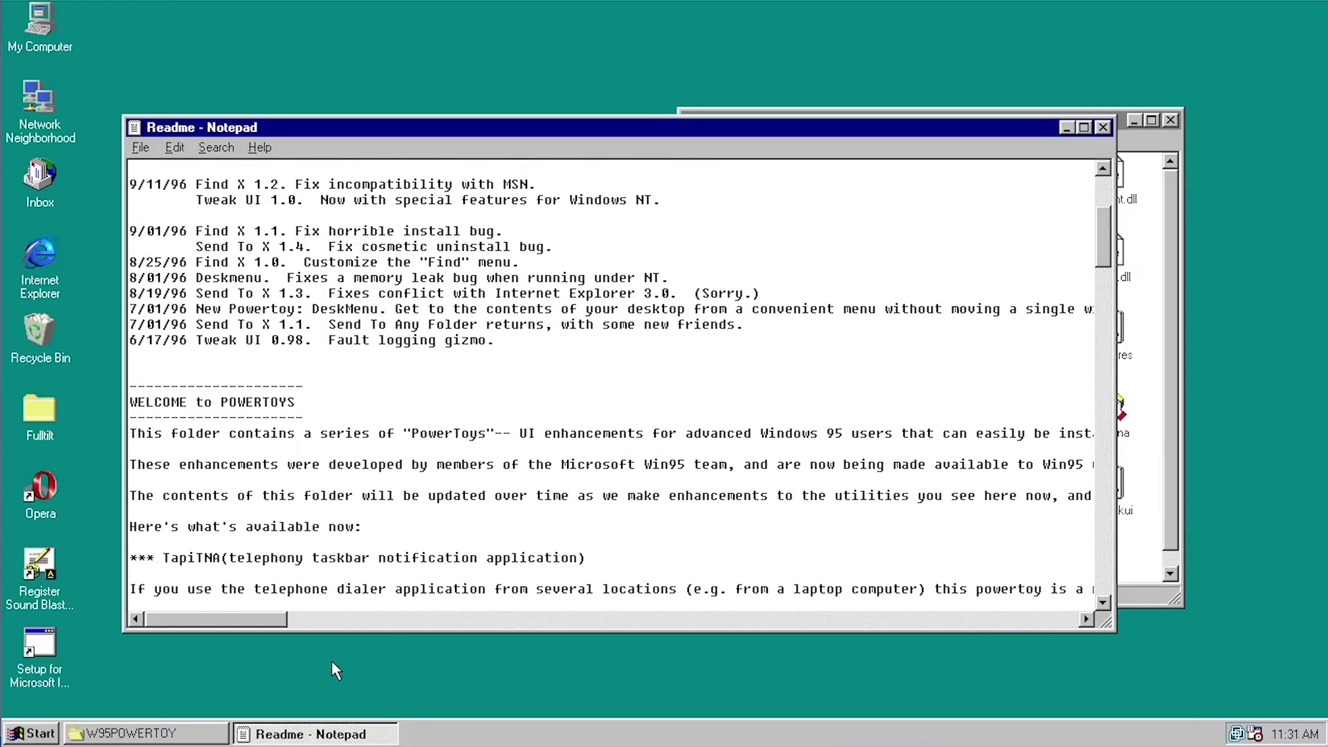
{"action": "left_click_drag", "start_coordinate": [269, 622], "coordinate": [342, 649]}
{"action": "left_click", "coordinate": [1102, 127]}
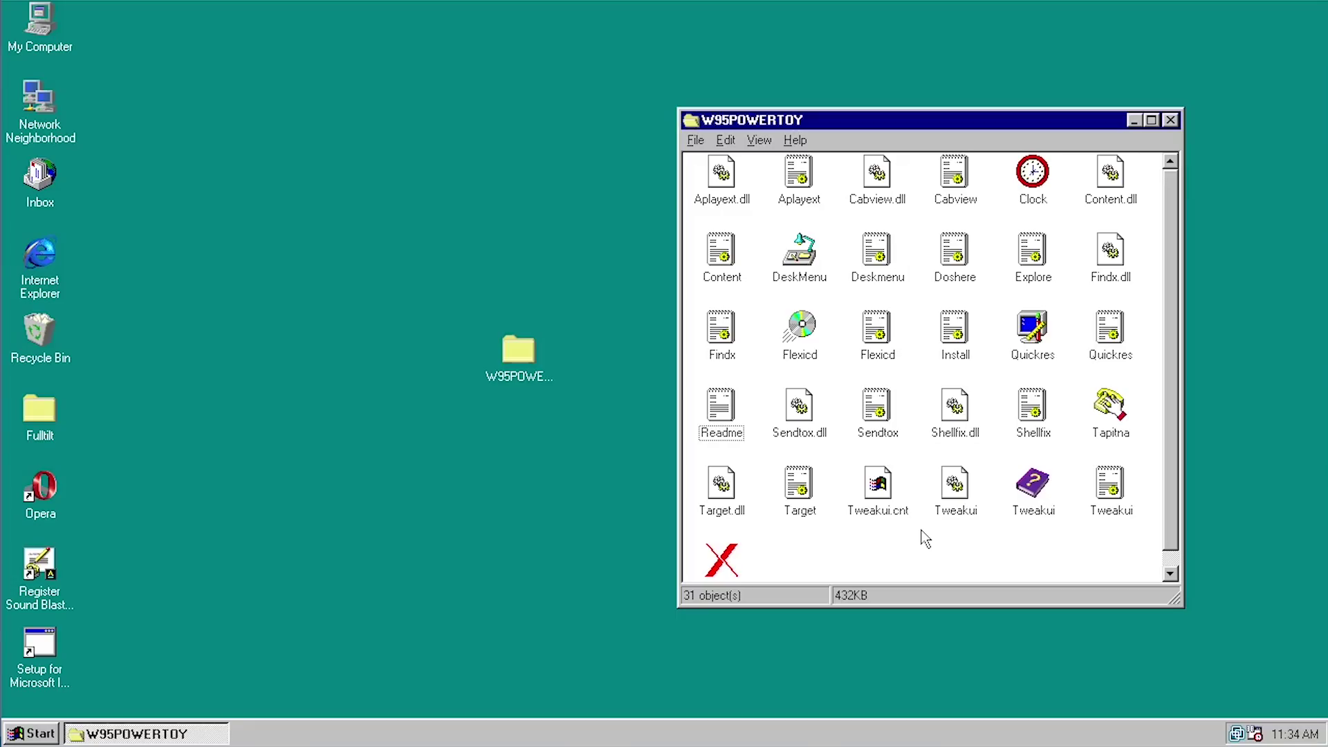
- Reopen the Readme, read the instructions for installing the PowerToys, and return to the W95POWERTOY folder
{"action": "double_click", "coordinate": [718, 414]}
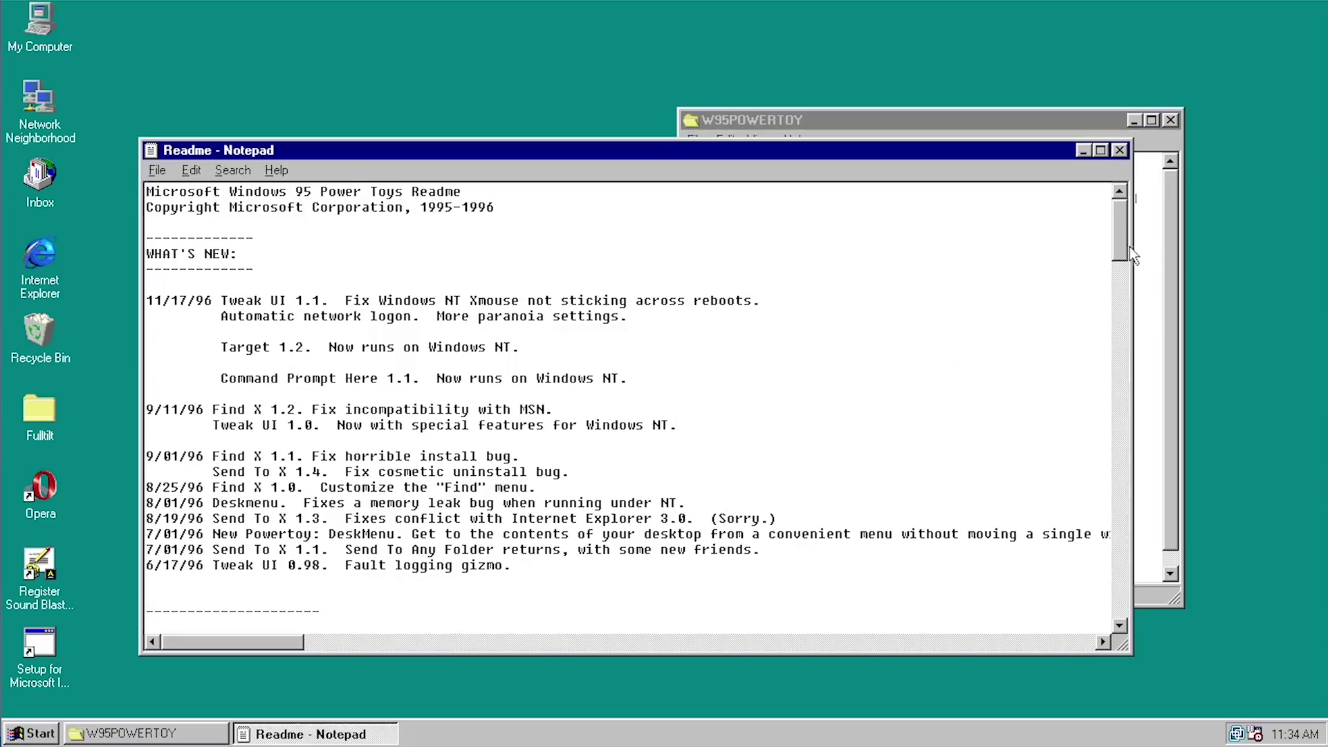
{"action": "left_click_drag", "start_coordinate": [1122, 247], "coordinate": [1112, 548]}
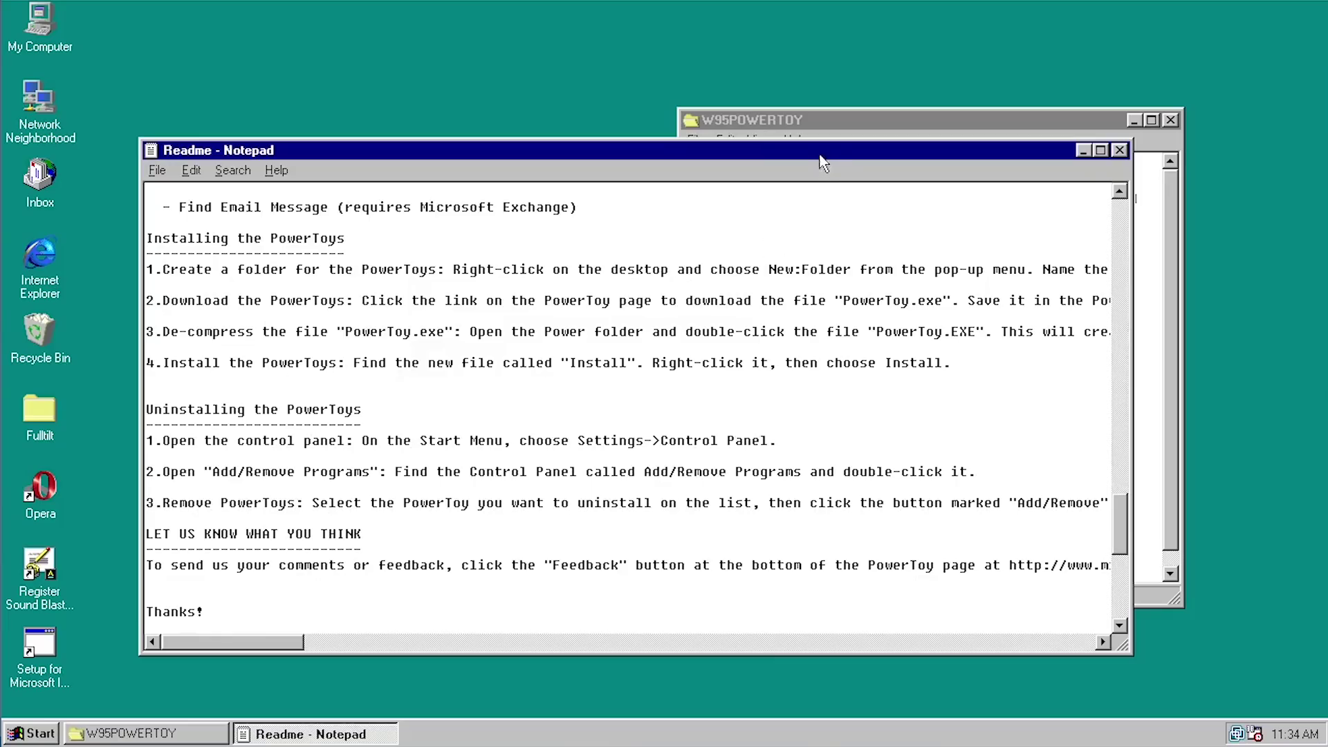
{"action": "left_click", "coordinate": [840, 120]}
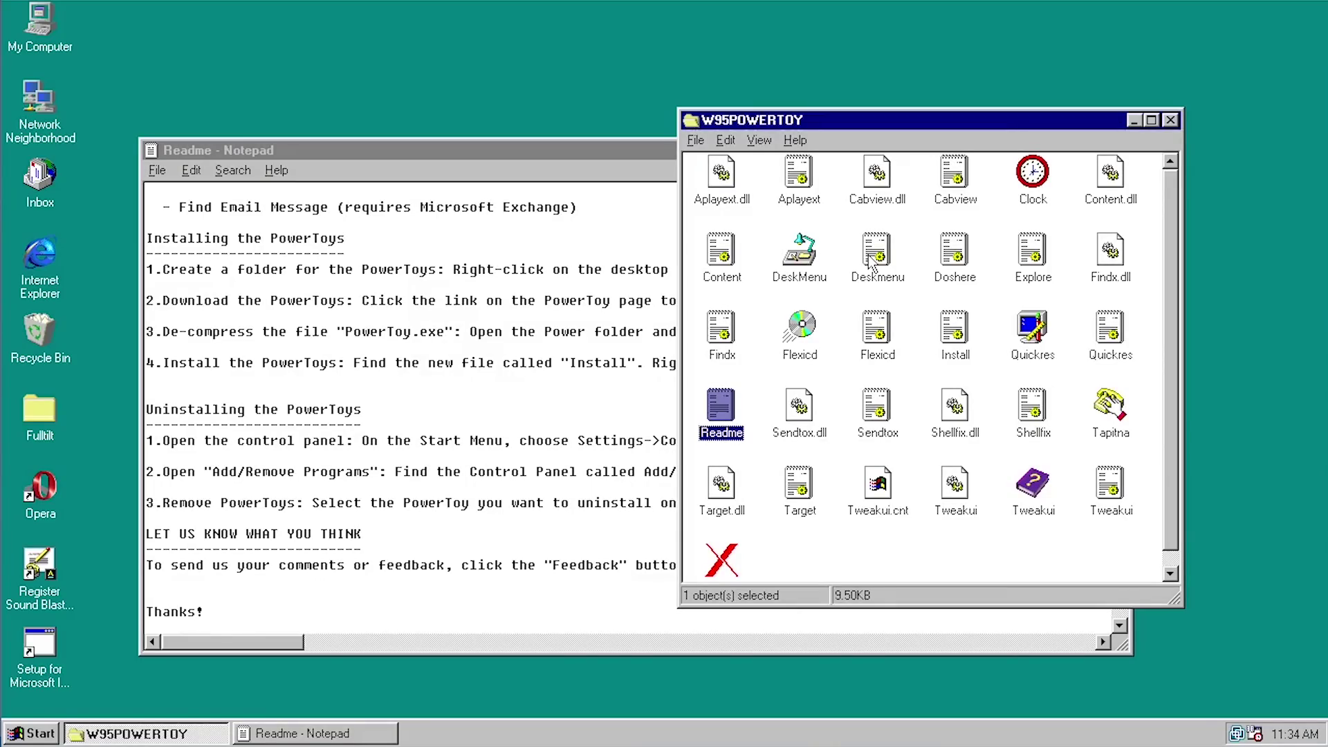
{"action": "key", "text": "alt+Tab"}
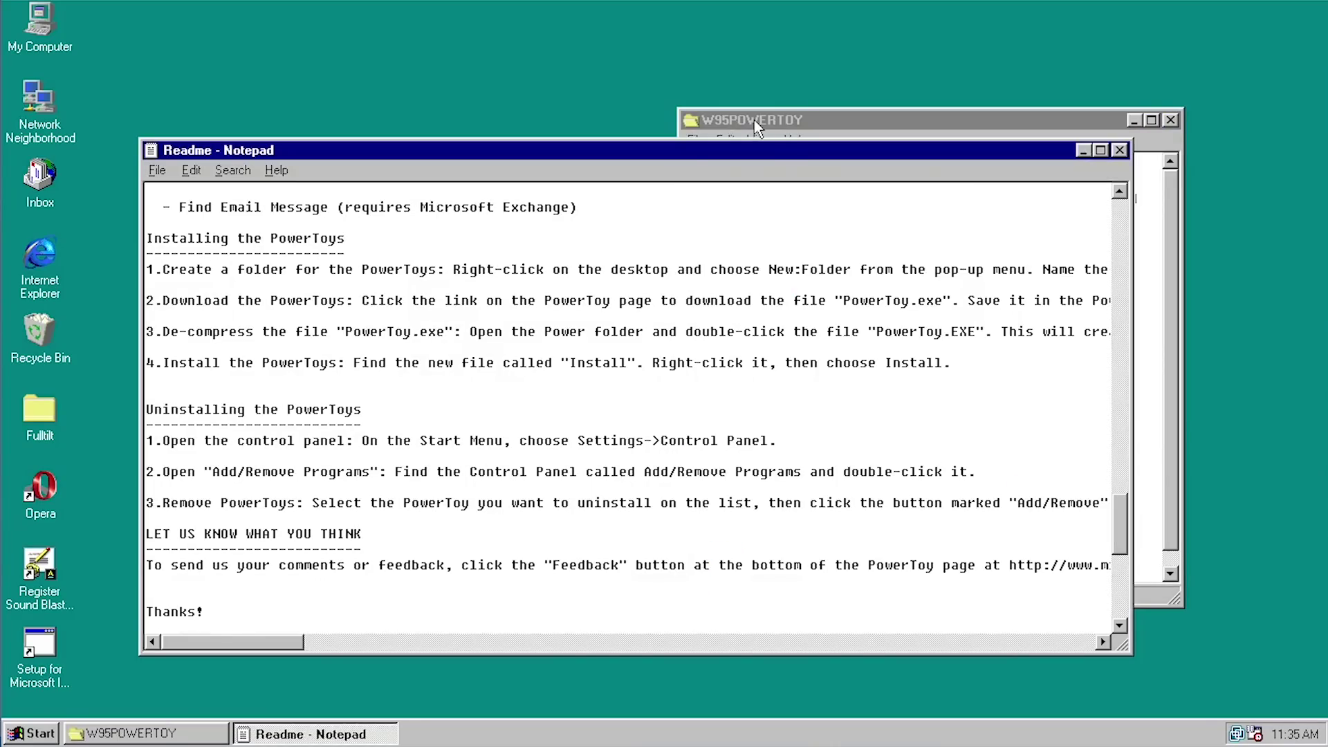
{"action": "left_click", "coordinate": [754, 119]}
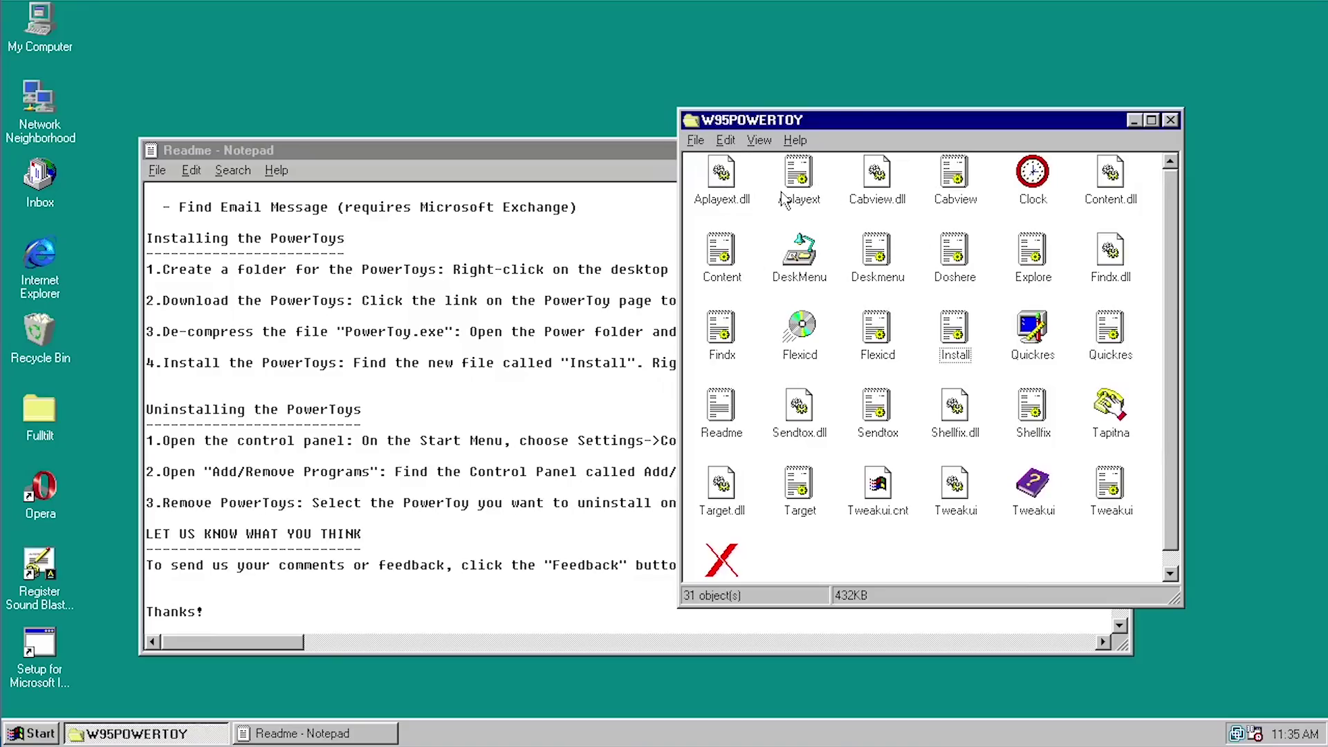
- Install the PowerToys from the Install setup file and move the folder window clear of the Tweak UI help
{"action": "right_click", "coordinate": [803, 180]}
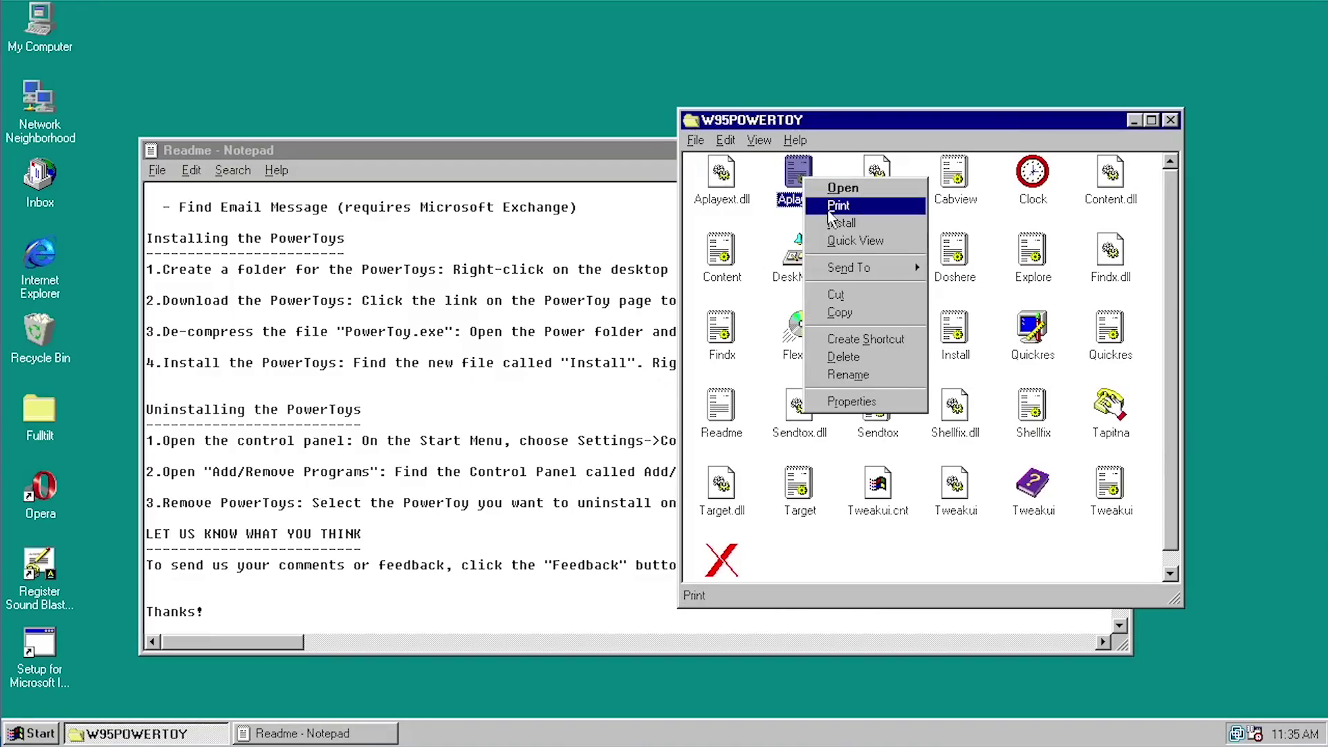
{"action": "left_click", "coordinate": [773, 223]}
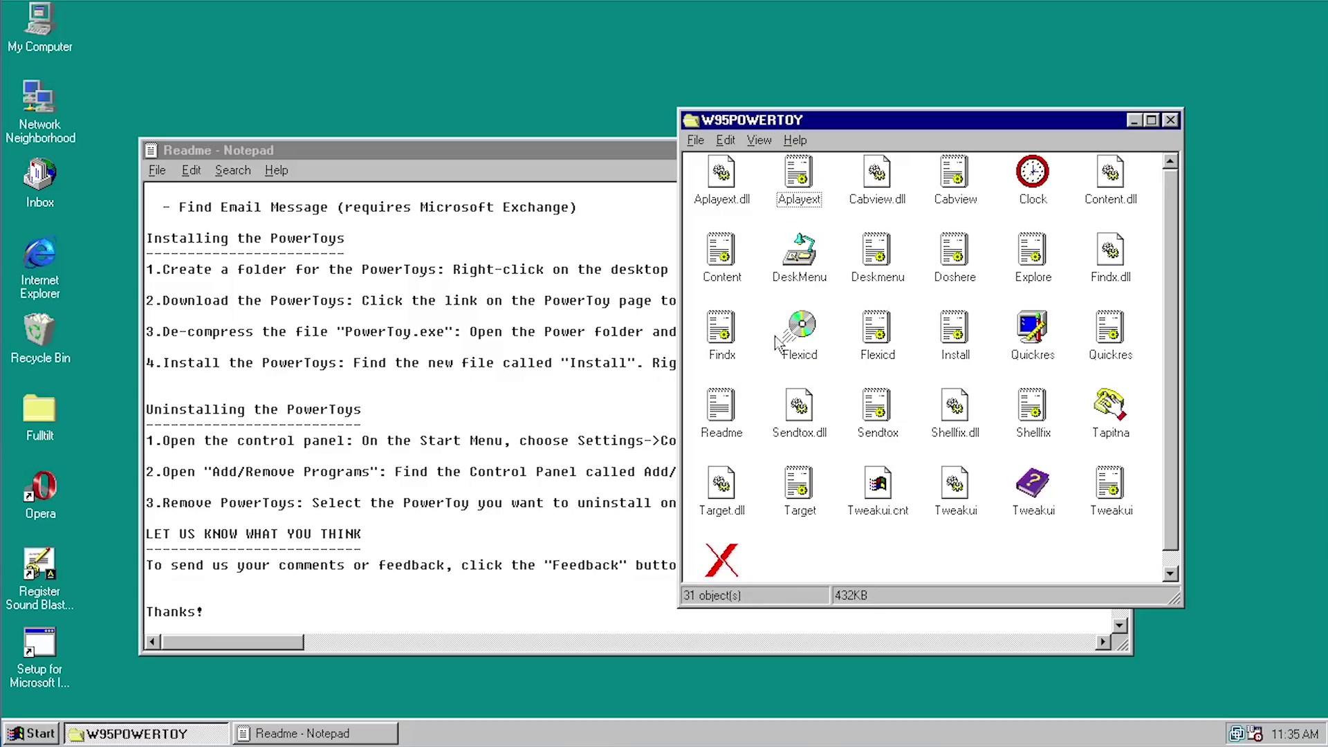
{"action": "right_click", "coordinate": [956, 337]}
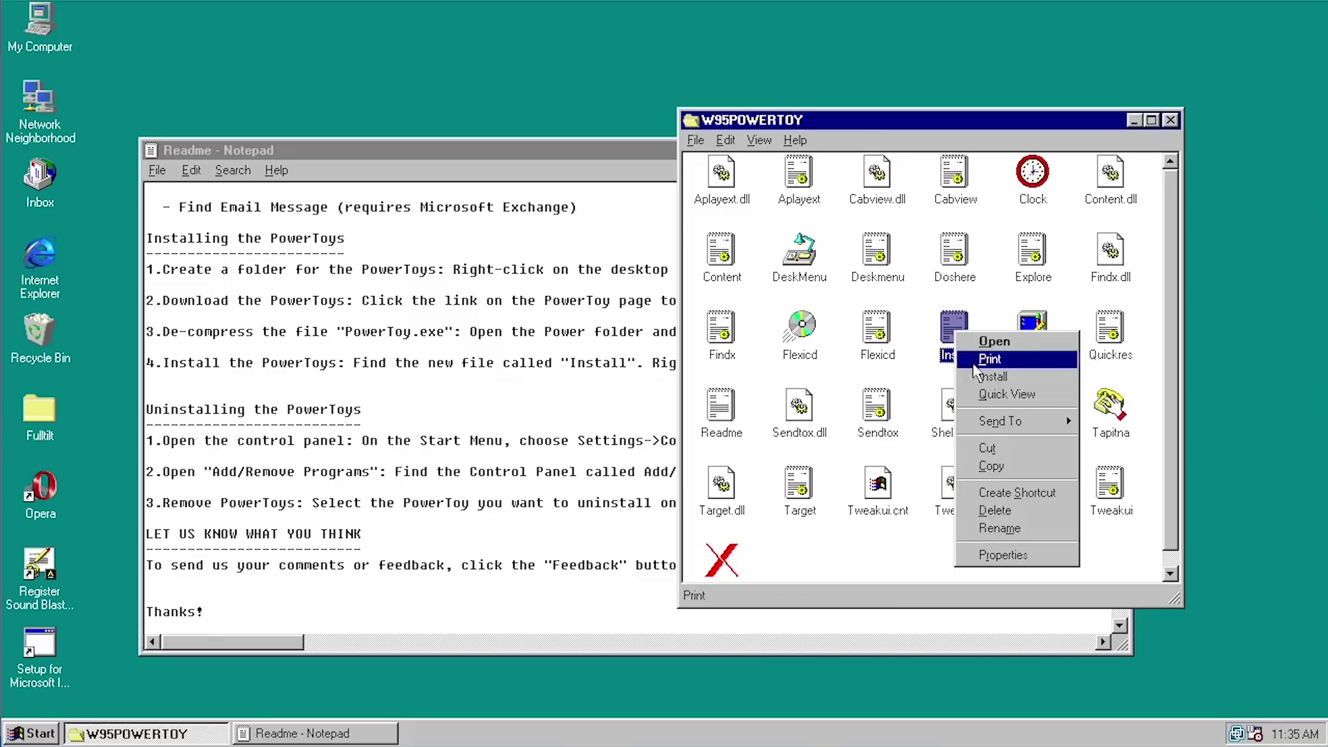
{"action": "left_click", "coordinate": [1004, 377]}
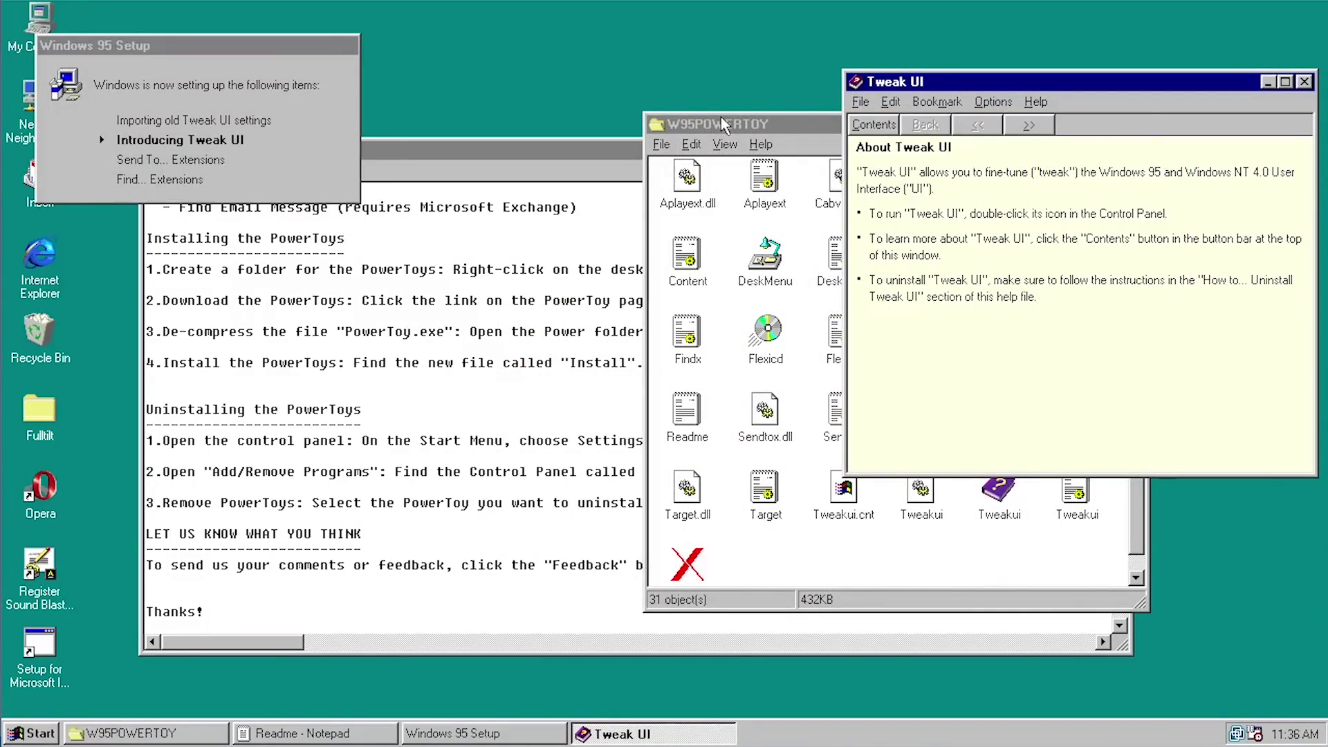
{"action": "left_click_drag", "start_coordinate": [723, 124], "coordinate": [440, 119]}
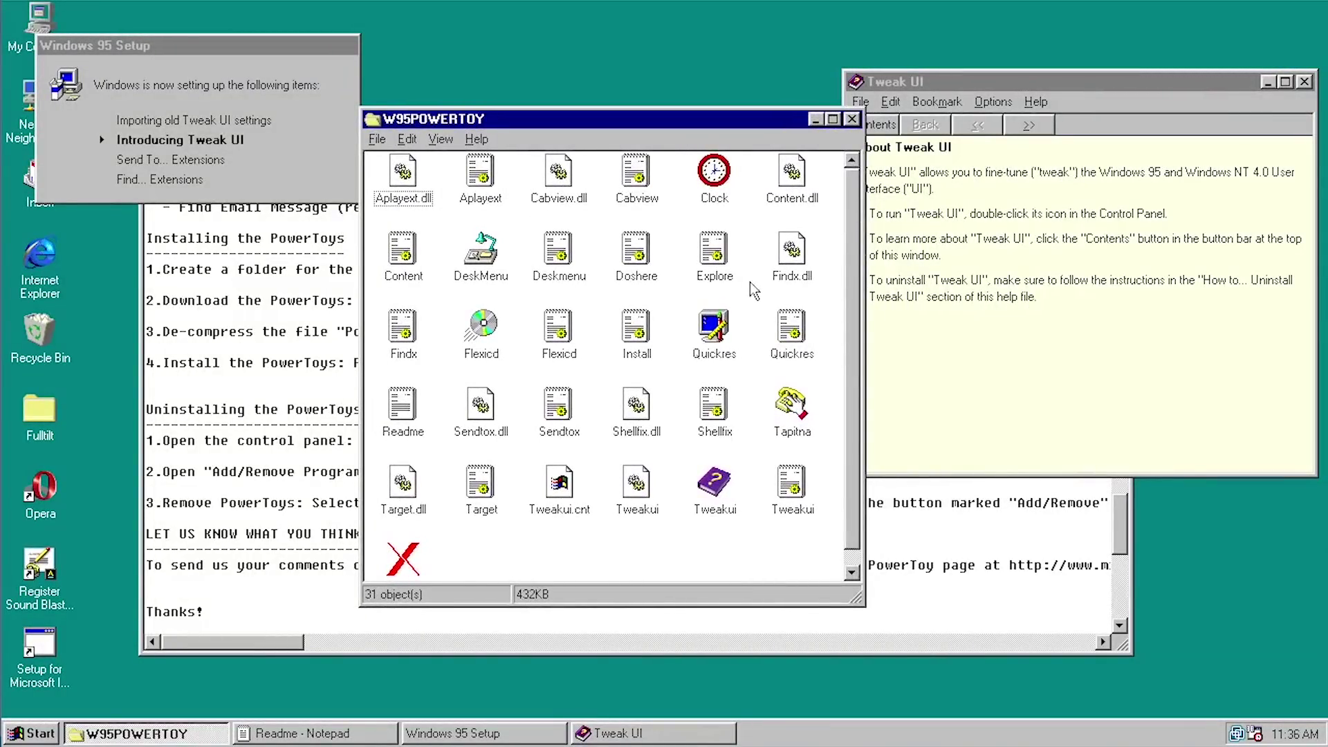
{"action": "left_click_drag", "start_coordinate": [667, 234], "coordinate": [747, 163]}
{"action": "left_click", "coordinate": [768, 213]}
{"action": "left_click_drag", "start_coordinate": [674, 218], "coordinate": [754, 141]}
{"action": "left_click", "coordinate": [760, 202]}
{"action": "left_click_drag", "start_coordinate": [690, 222], "coordinate": [752, 130]}
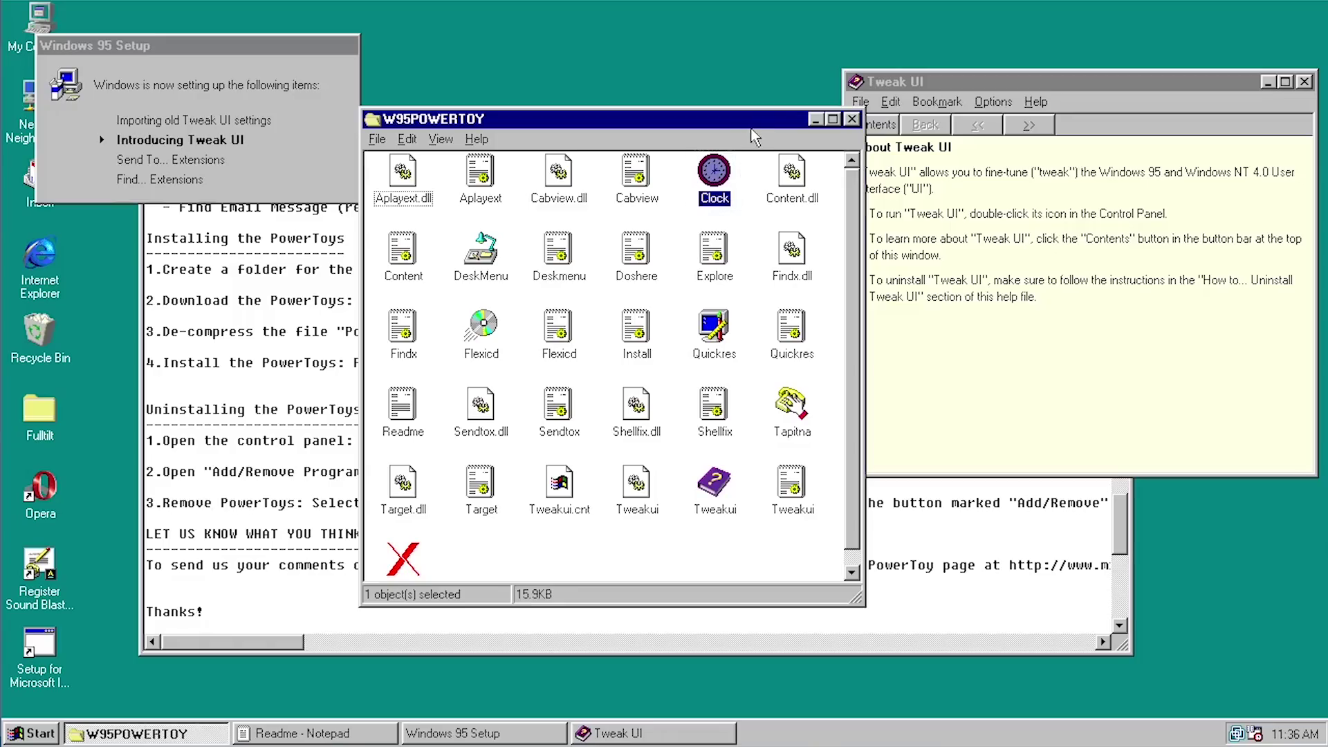
{"action": "left_click", "coordinate": [740, 167]}
- Close the Tweak UI help and the Send To and Find Extensions introductions so the setup can finish
{"action": "left_click", "coordinate": [1076, 178]}
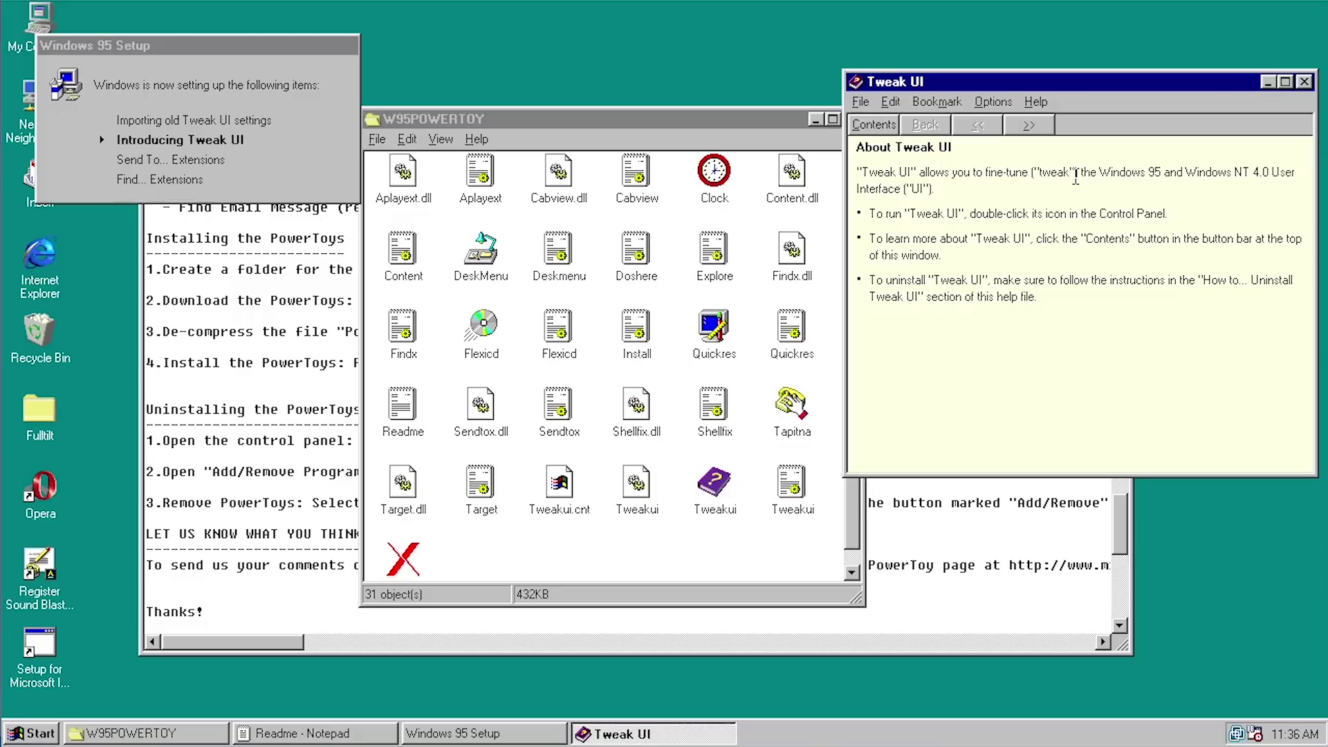
{"action": "key", "text": "alt+F4"}
{"action": "mouse_move", "coordinate": [850, 284]}
{"action": "left_mouse_down"}
{"action": "mouse_move", "coordinate": [851, 512]}
{"action": "mouse_move", "coordinate": [856, 273]}
{"action": "left_mouse_up"}
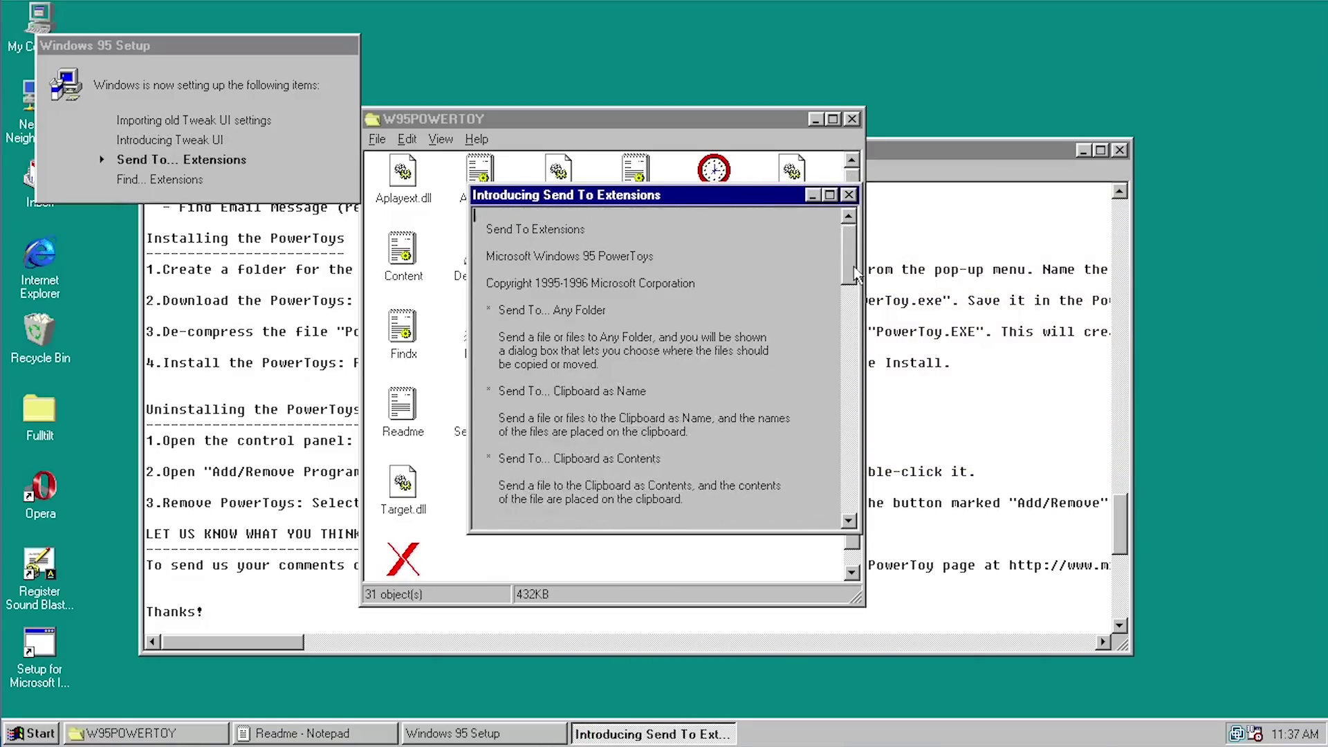
{"action": "left_click", "coordinate": [848, 196]}
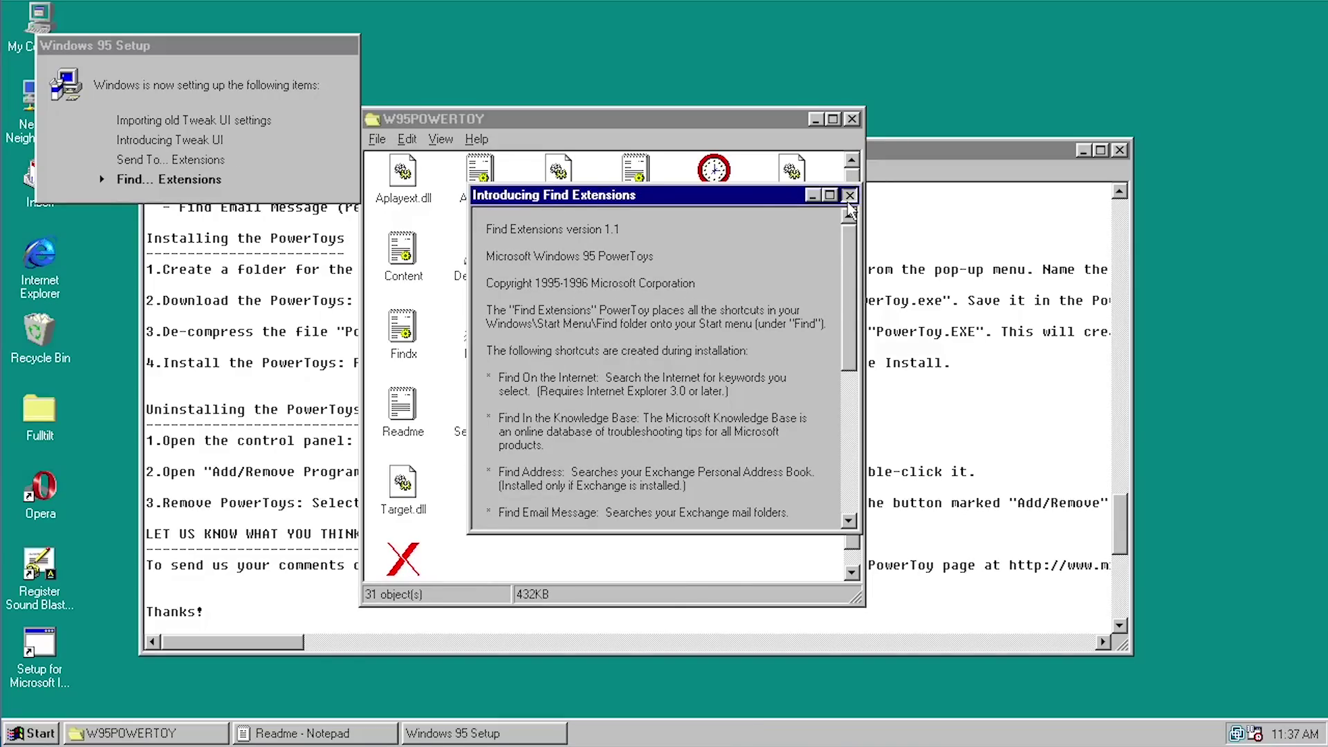
{"action": "left_click", "coordinate": [849, 195]}
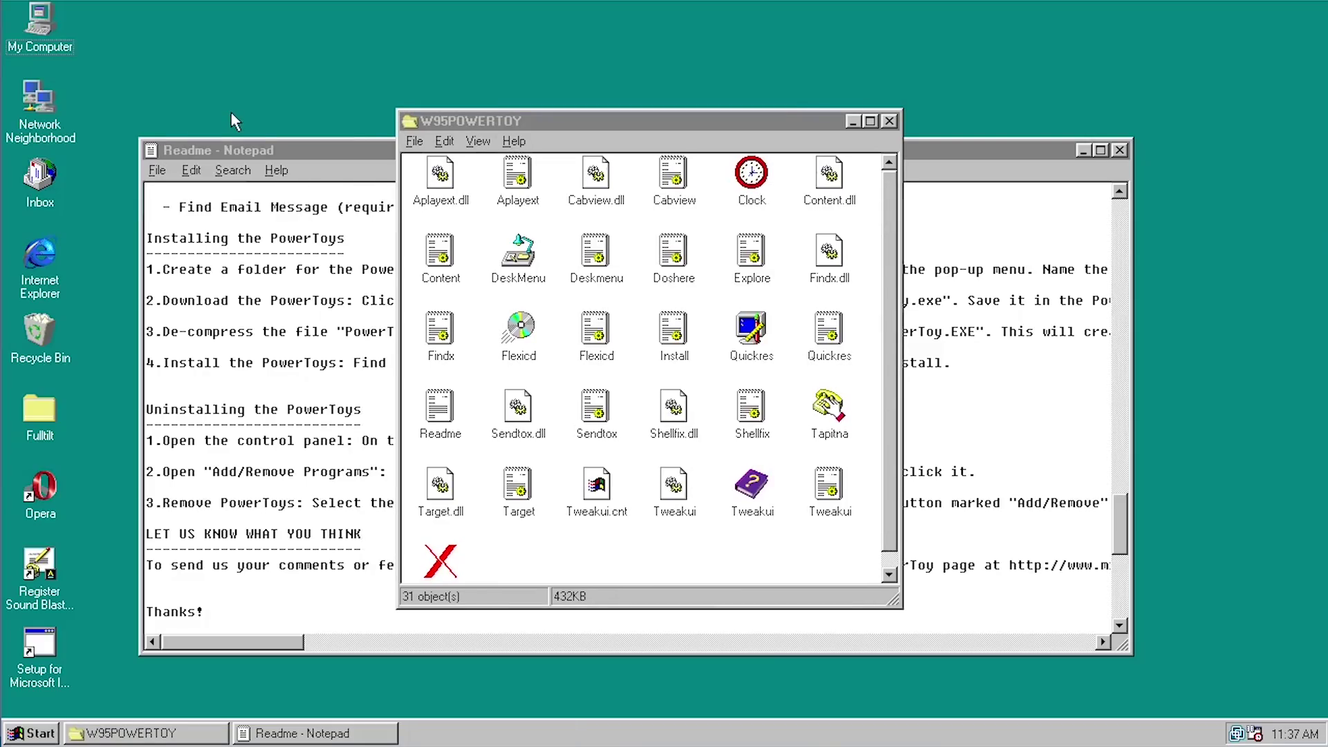
- Minimize the Readme and W95POWERTOY windows to clear the desktop
{"action": "left_click", "coordinate": [1084, 151]}
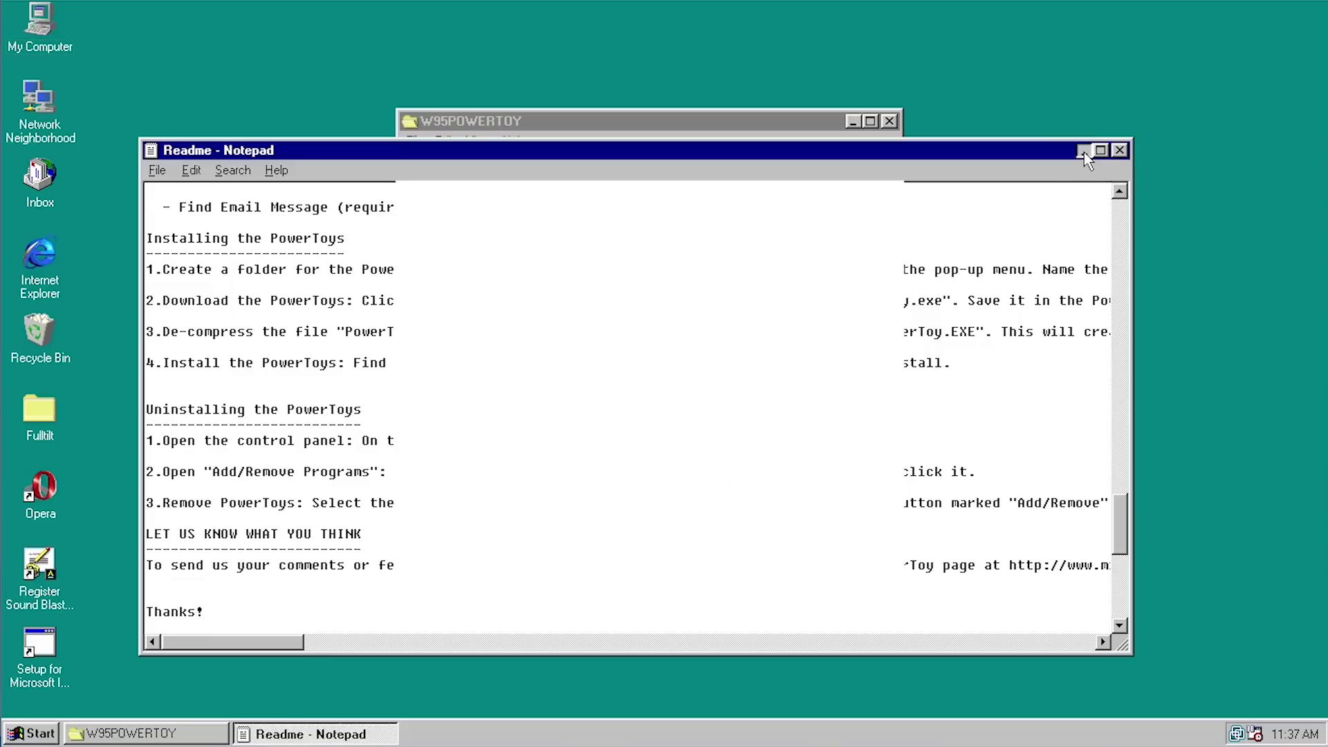
{"action": "left_click_drag", "start_coordinate": [745, 119], "coordinate": [992, 69]}
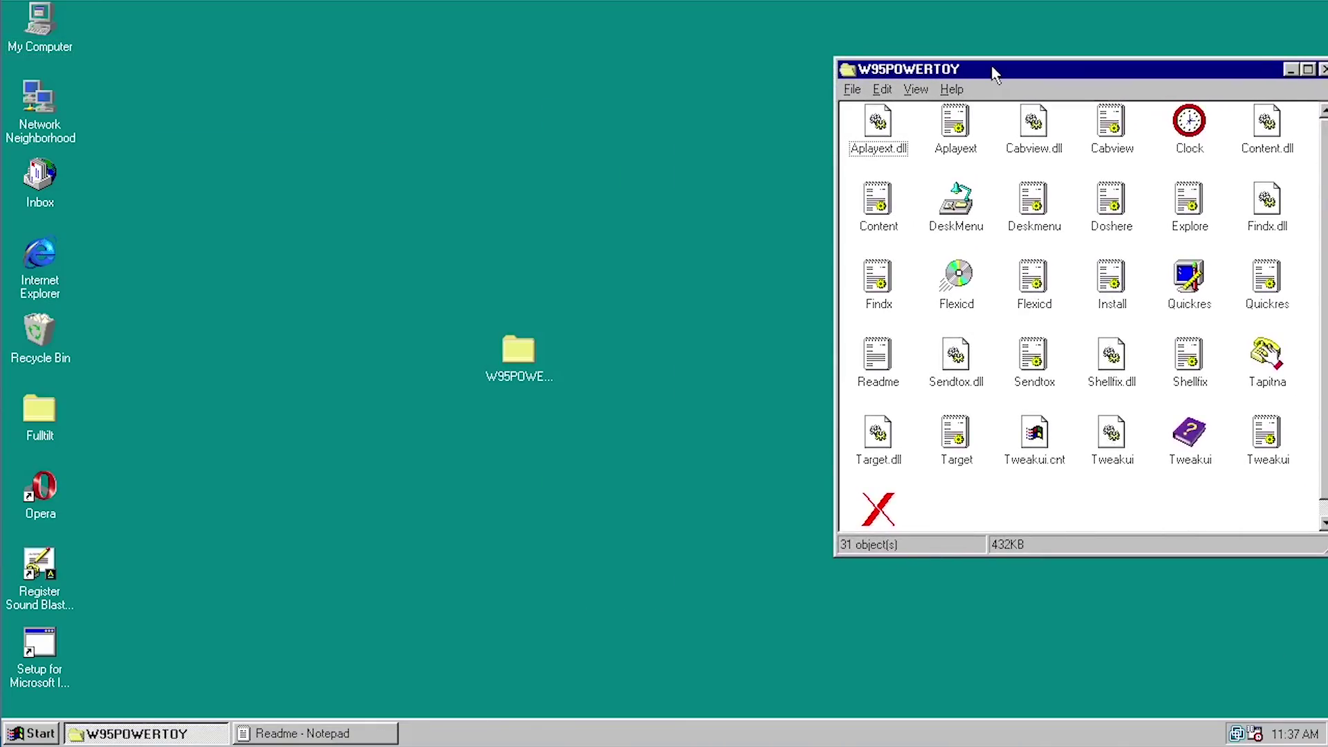
{"action": "left_click", "coordinate": [1288, 69]}
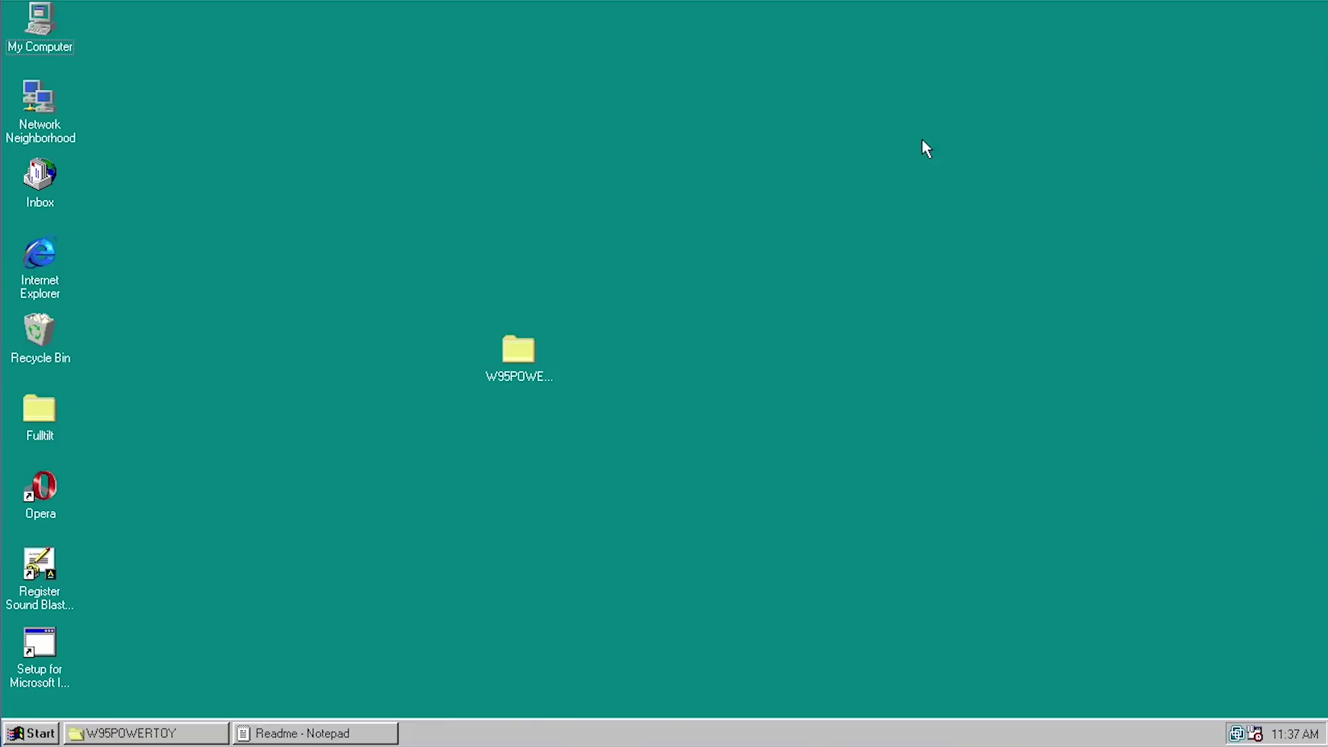
- Reopen the W95POWERTOY folder and send the Aplayext setup file to Any Folder
{"action": "double_click", "coordinate": [518, 353]}
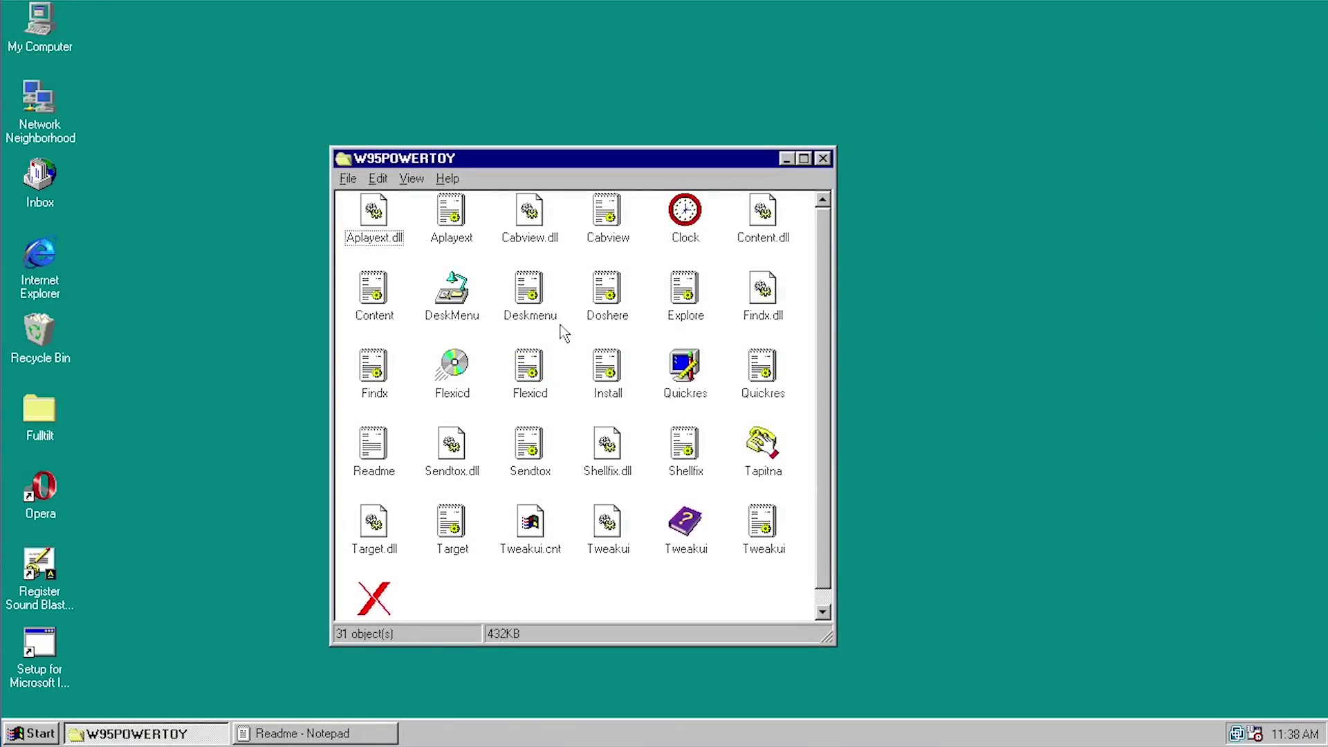
{"action": "right_click", "coordinate": [448, 220]}
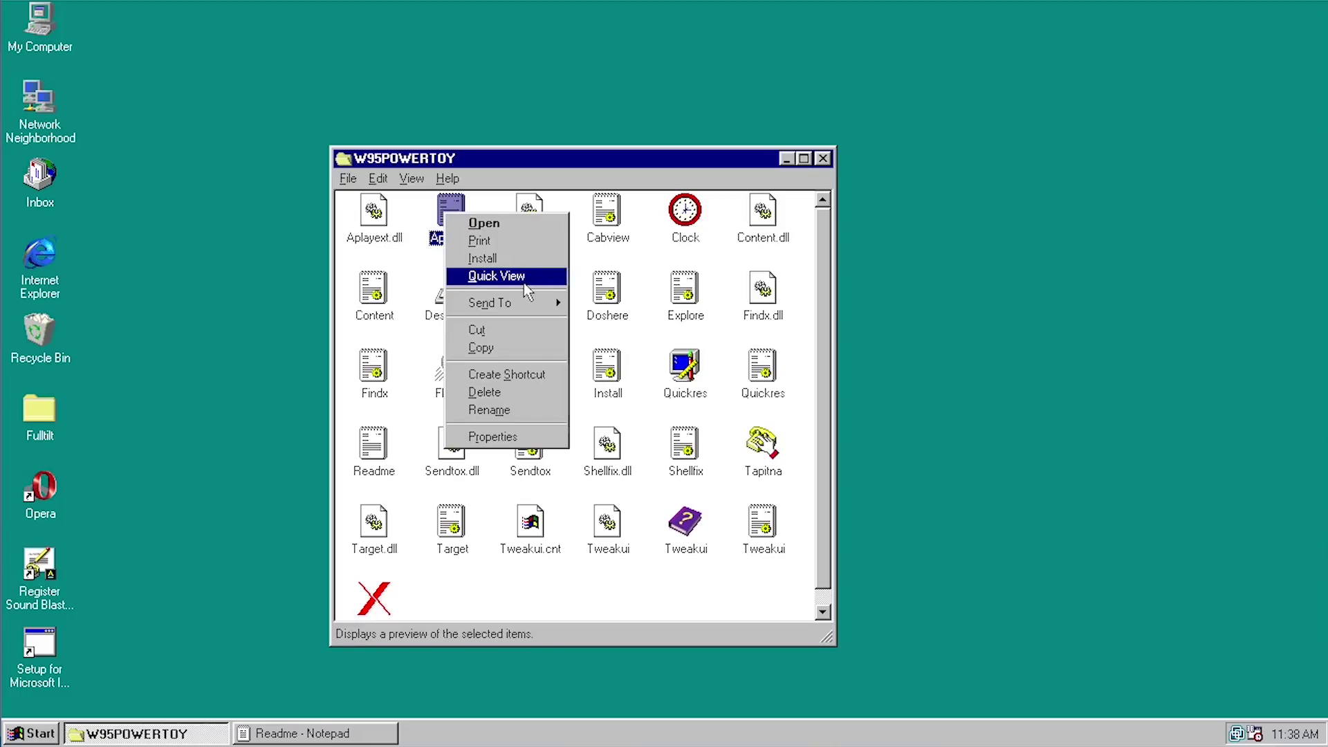
{"action": "mouse_move", "coordinate": [505, 302]}
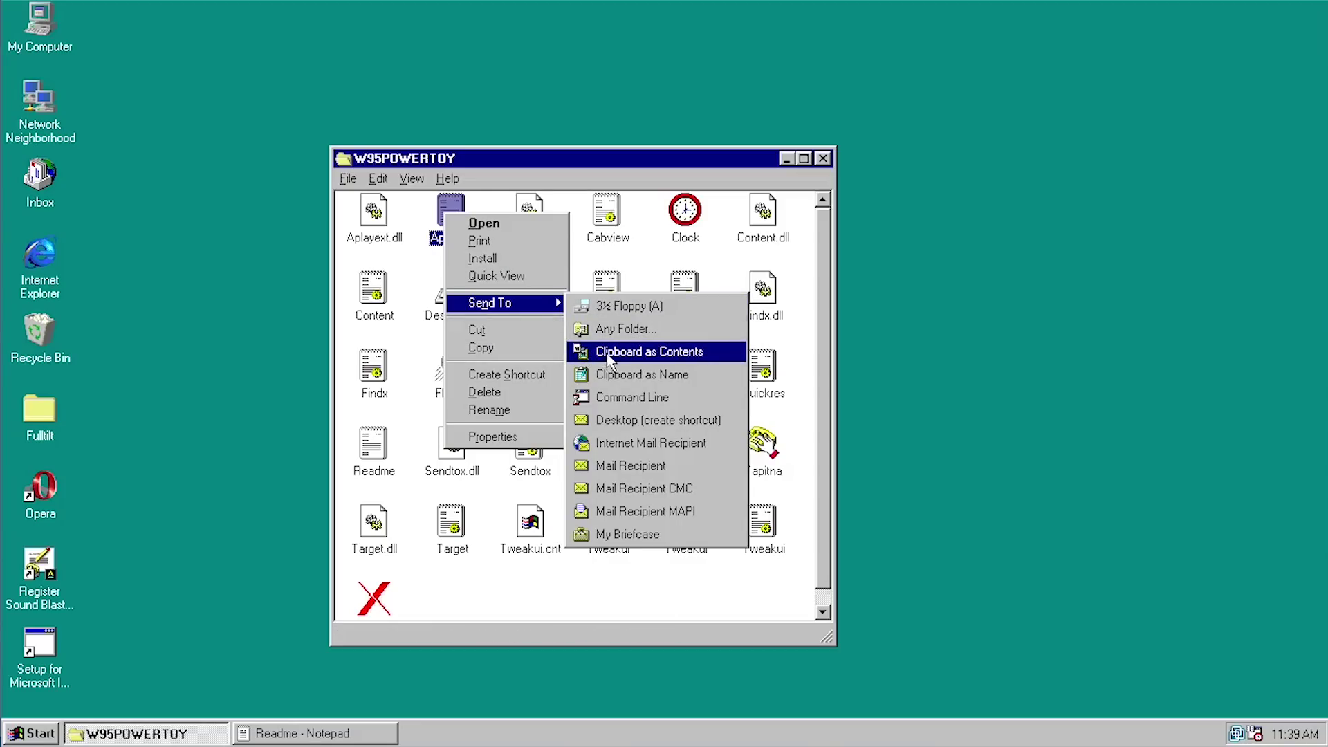
{"action": "left_click", "coordinate": [620, 329]}
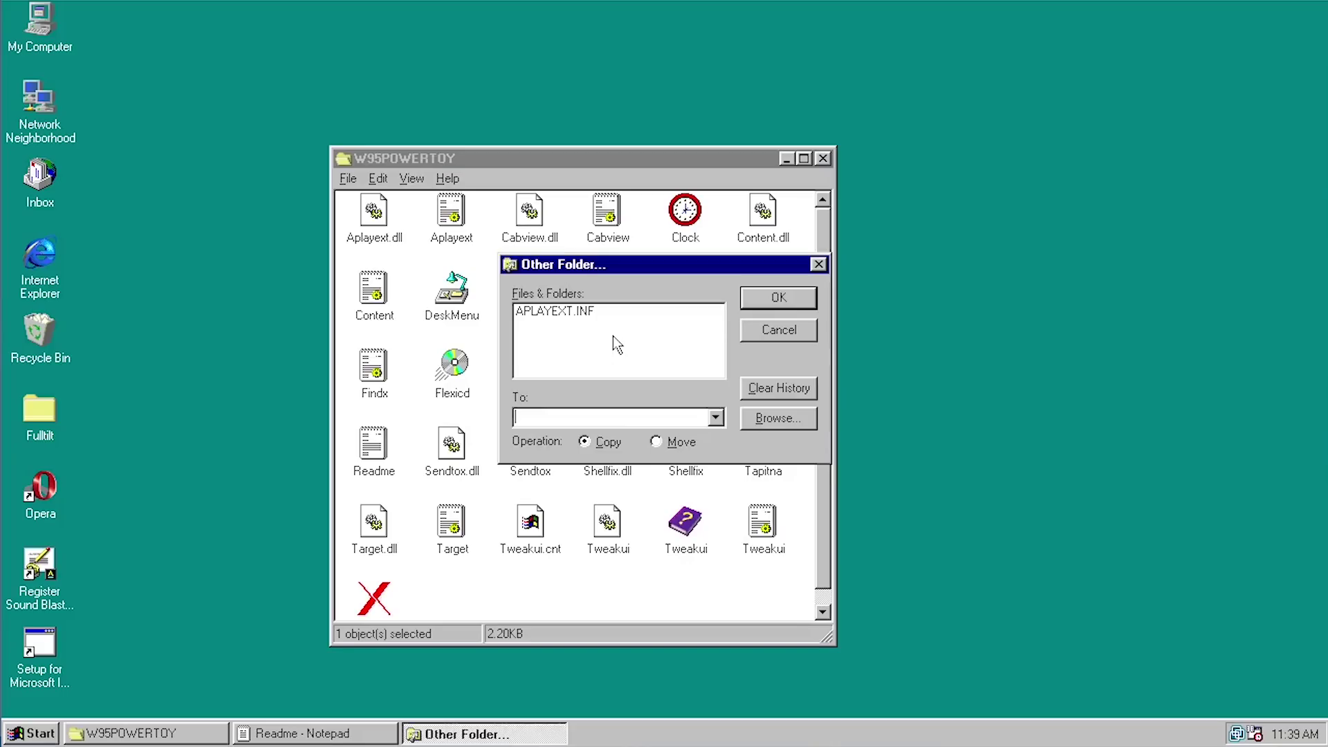
{"action": "left_click_drag", "start_coordinate": [553, 263], "coordinate": [525, 274]}
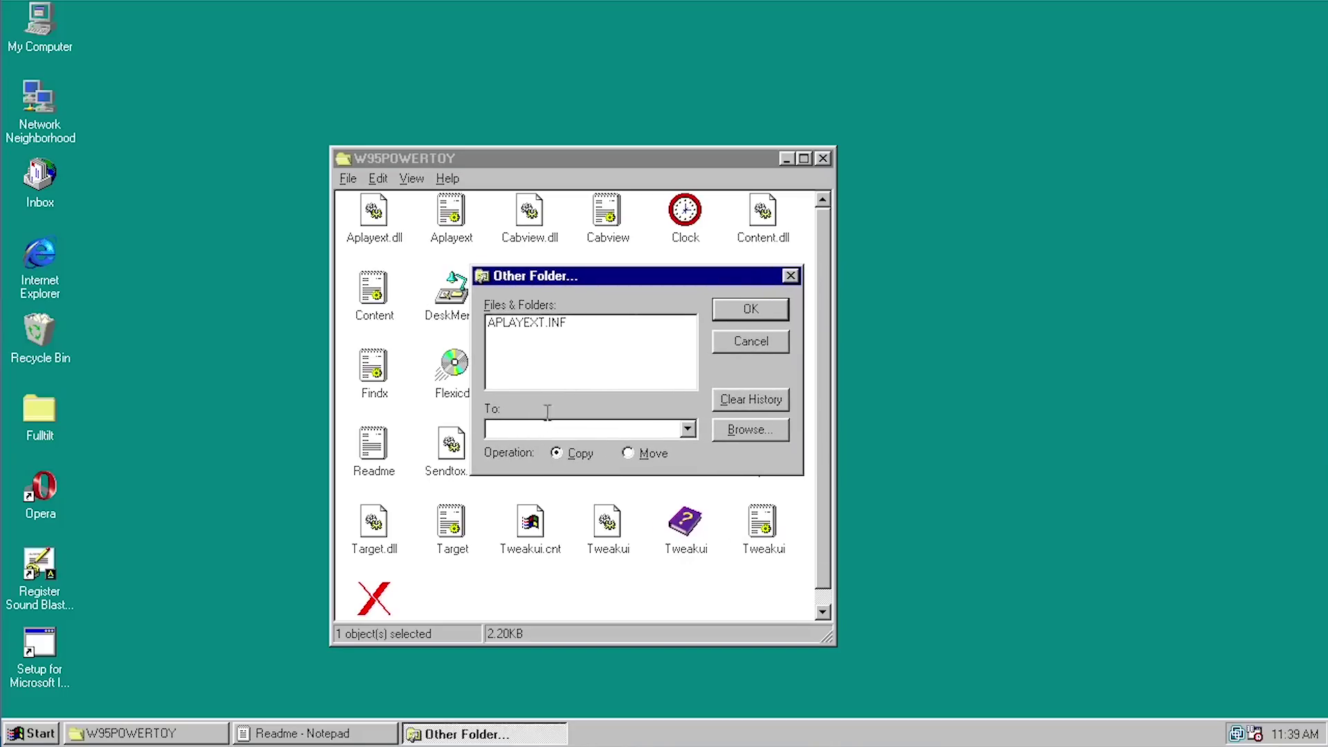
- Pick the Desktop as the target folder and copy APLAYEXT.INF there
{"action": "left_click", "coordinate": [744, 428]}
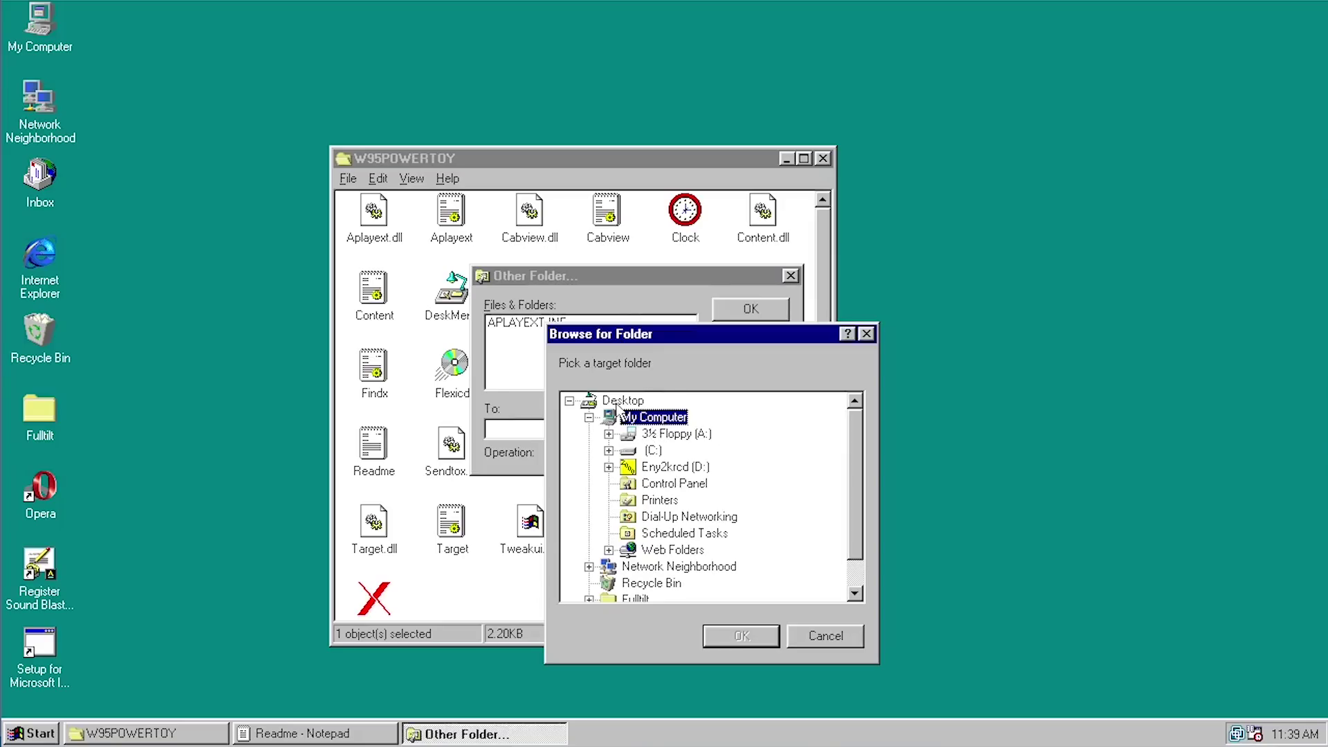
{"action": "left_click", "coordinate": [618, 402]}
{"action": "left_click", "coordinate": [739, 633]}
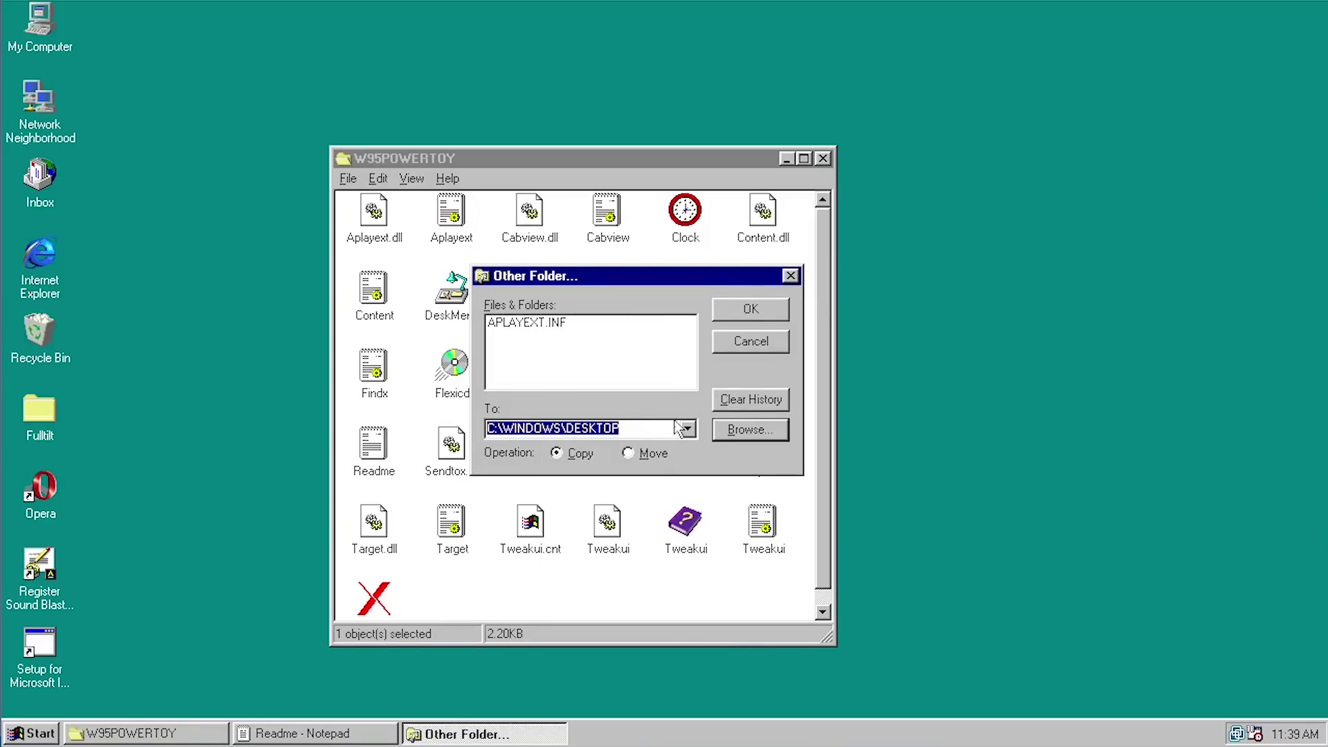
{"action": "key", "text": "Return"}
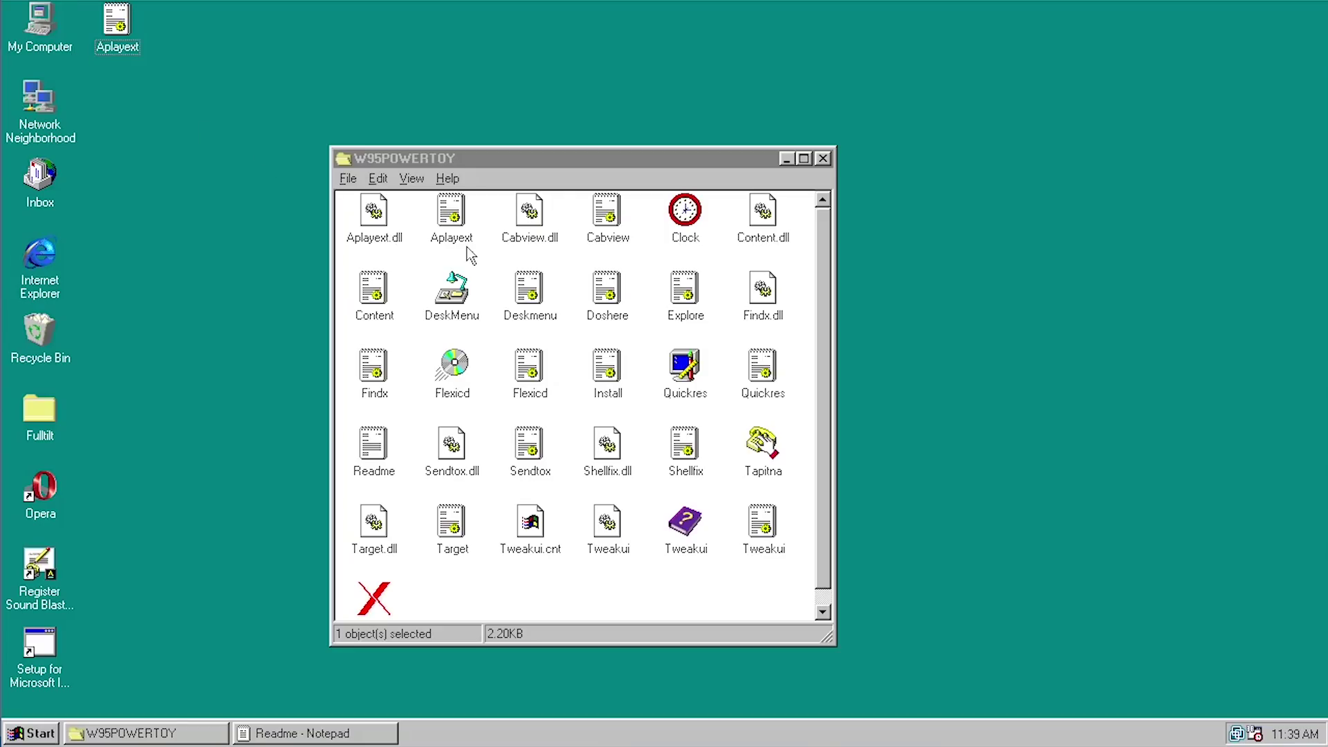
{"action": "left_click", "coordinate": [502, 264]}
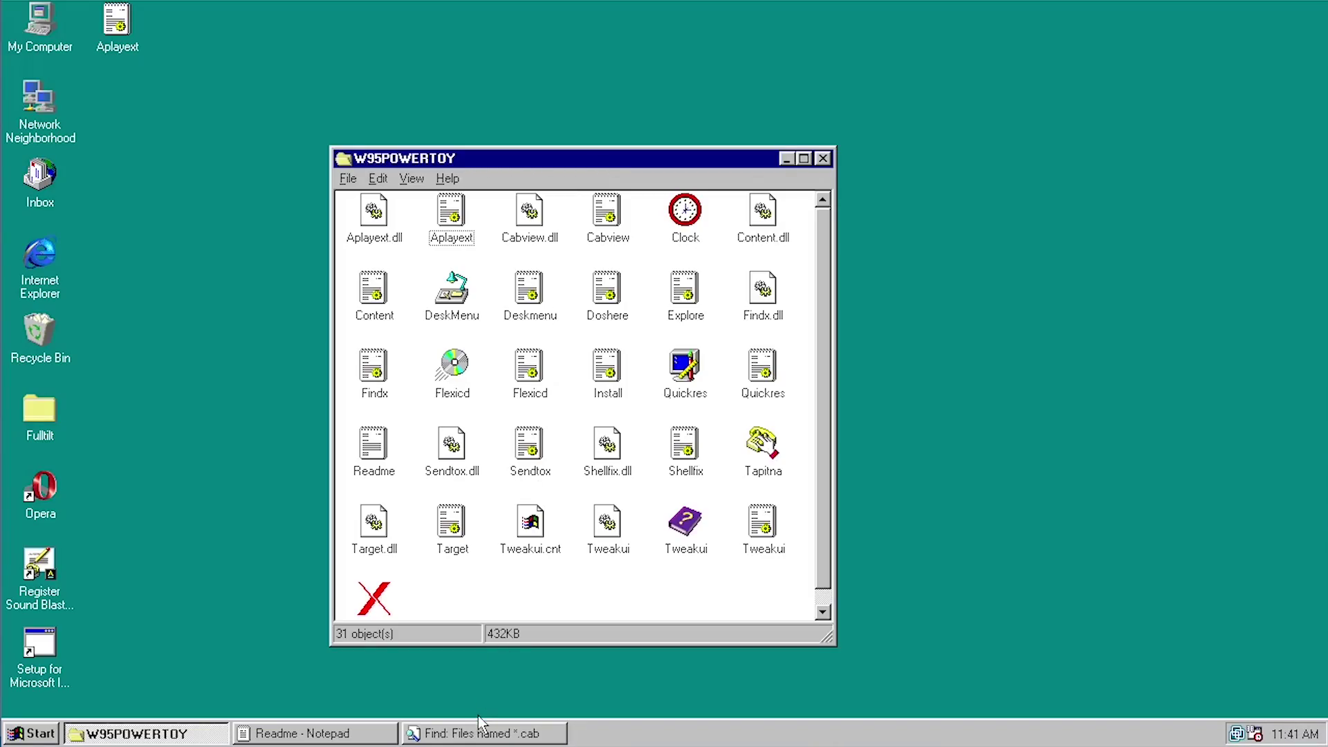
- Switch to the *.cab search results, open the Mini cabinet file and move its window towards the screen's centre
{"action": "left_click", "coordinate": [457, 740]}
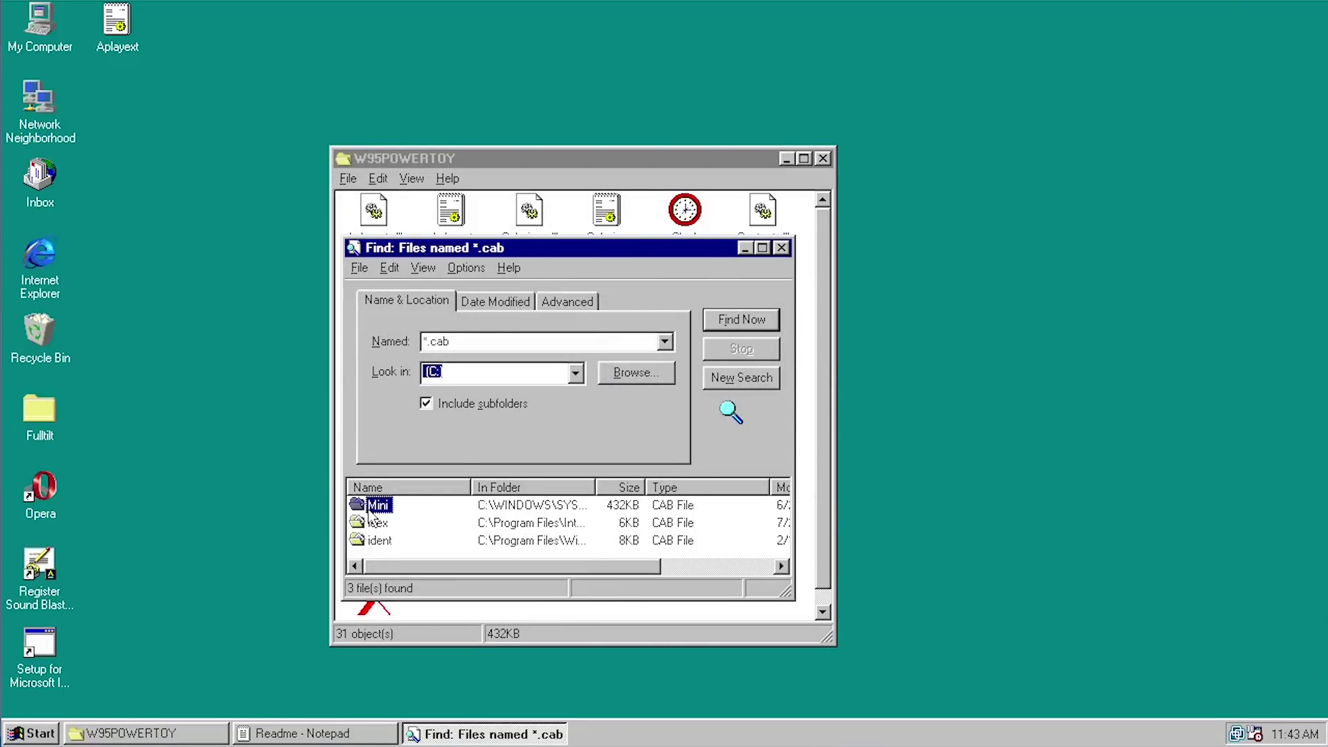
{"action": "double_click", "coordinate": [368, 507]}
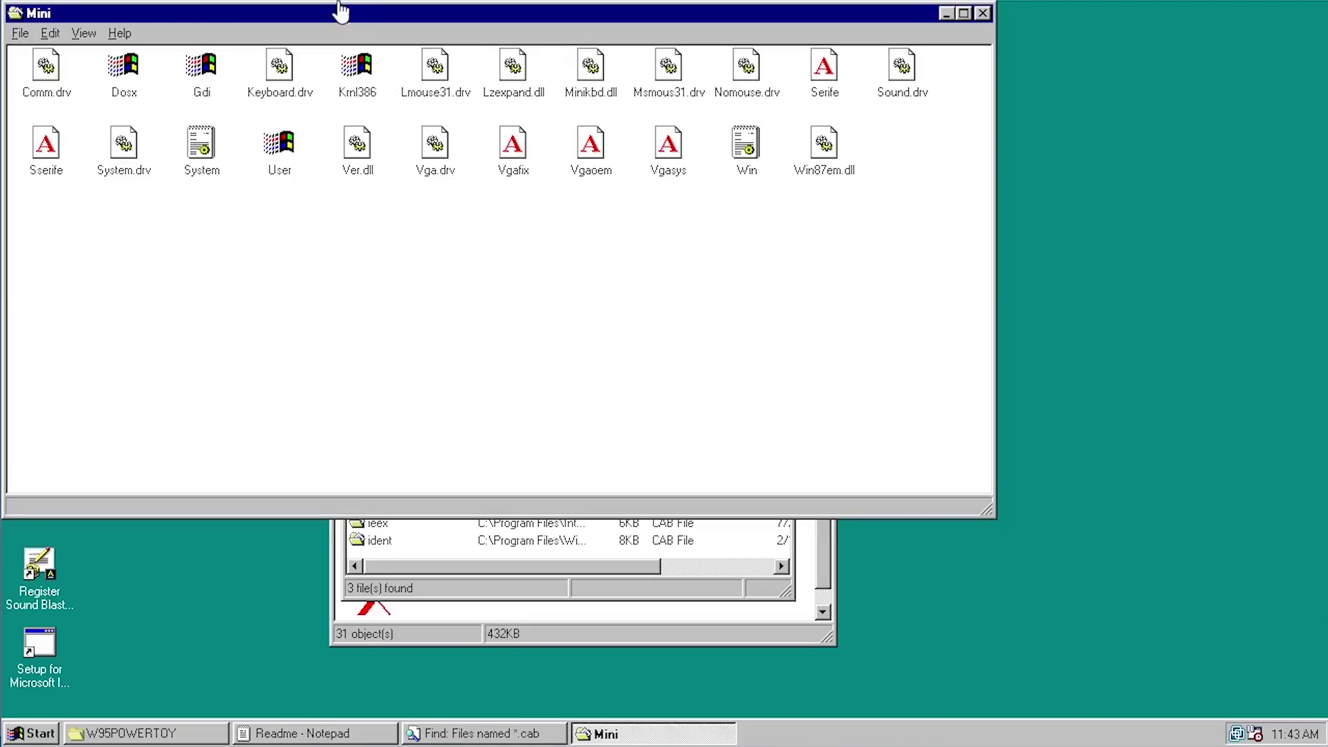
{"action": "left_click_drag", "start_coordinate": [287, 21], "coordinate": [400, 98]}
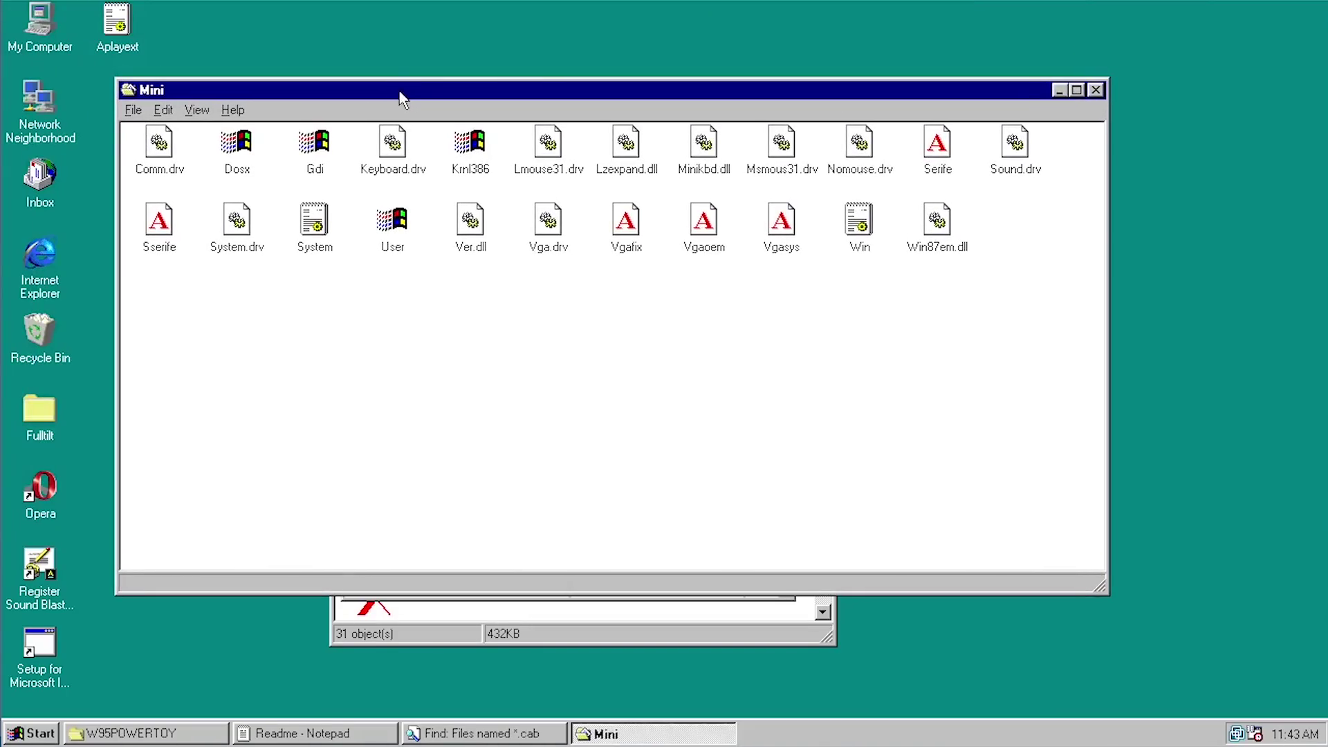
- Extract Win87em.dll from the Mini cabinet onto the empty desktop area
{"action": "left_click", "coordinate": [937, 248]}
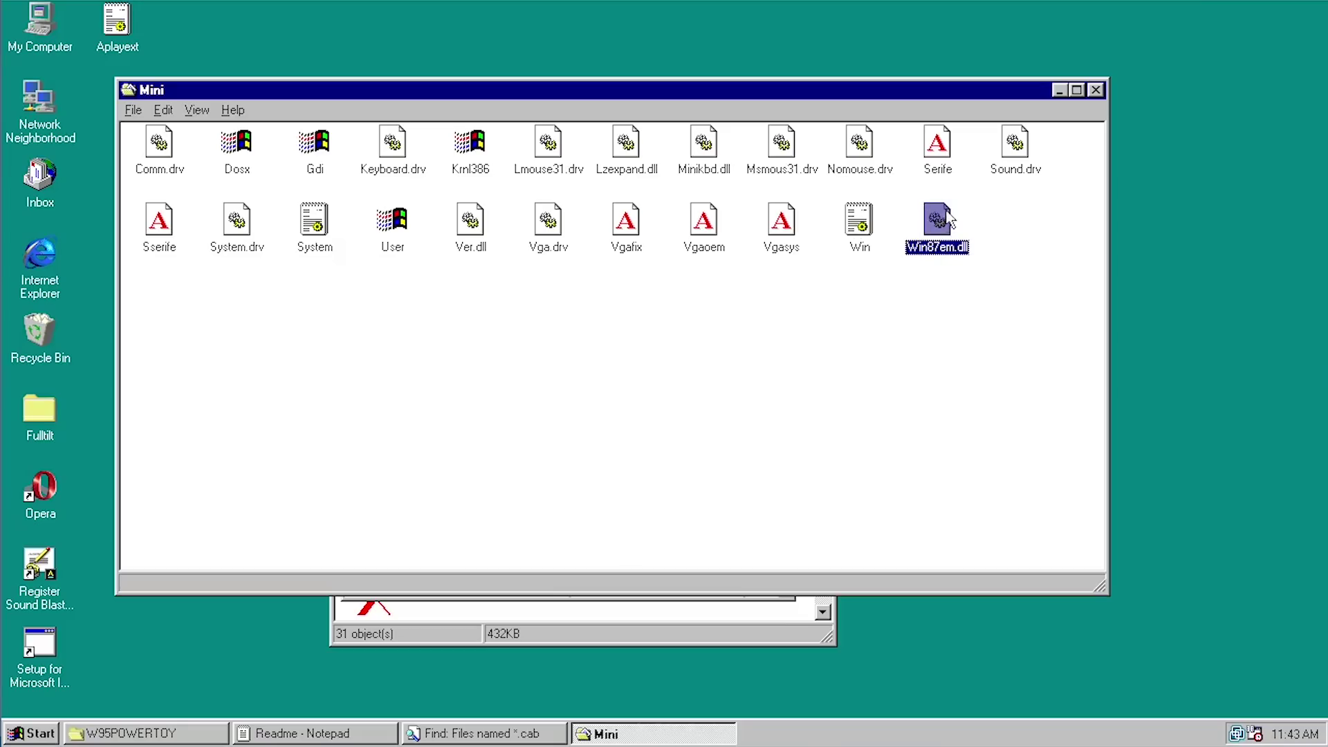
{"action": "left_click_drag", "start_coordinate": [949, 220], "coordinate": [1179, 209]}
{"action": "right_click", "coordinate": [1179, 209]}
{"action": "left_click", "coordinate": [1174, 187]}
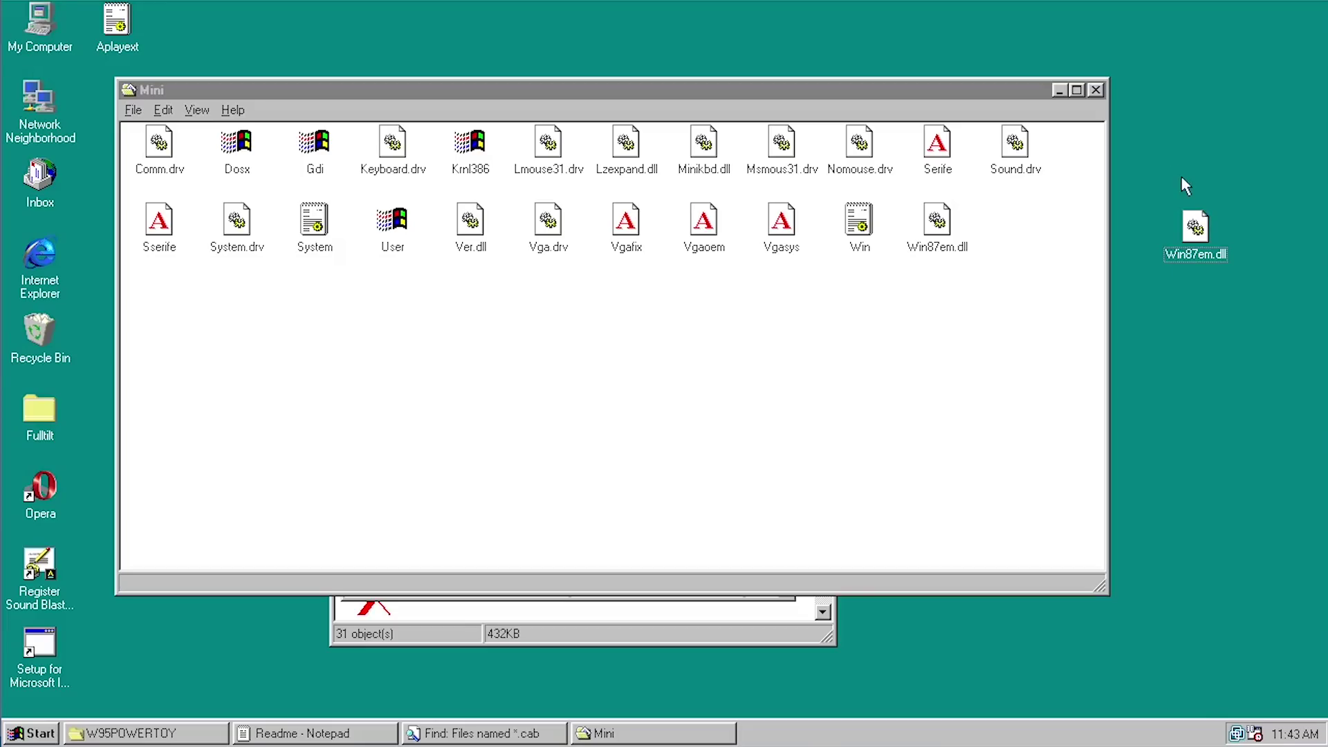
- Close the Mini cabinet window, then run Clock from the W95POWERTOY folder and place it beside that folder's window
{"action": "left_click", "coordinate": [1096, 90]}
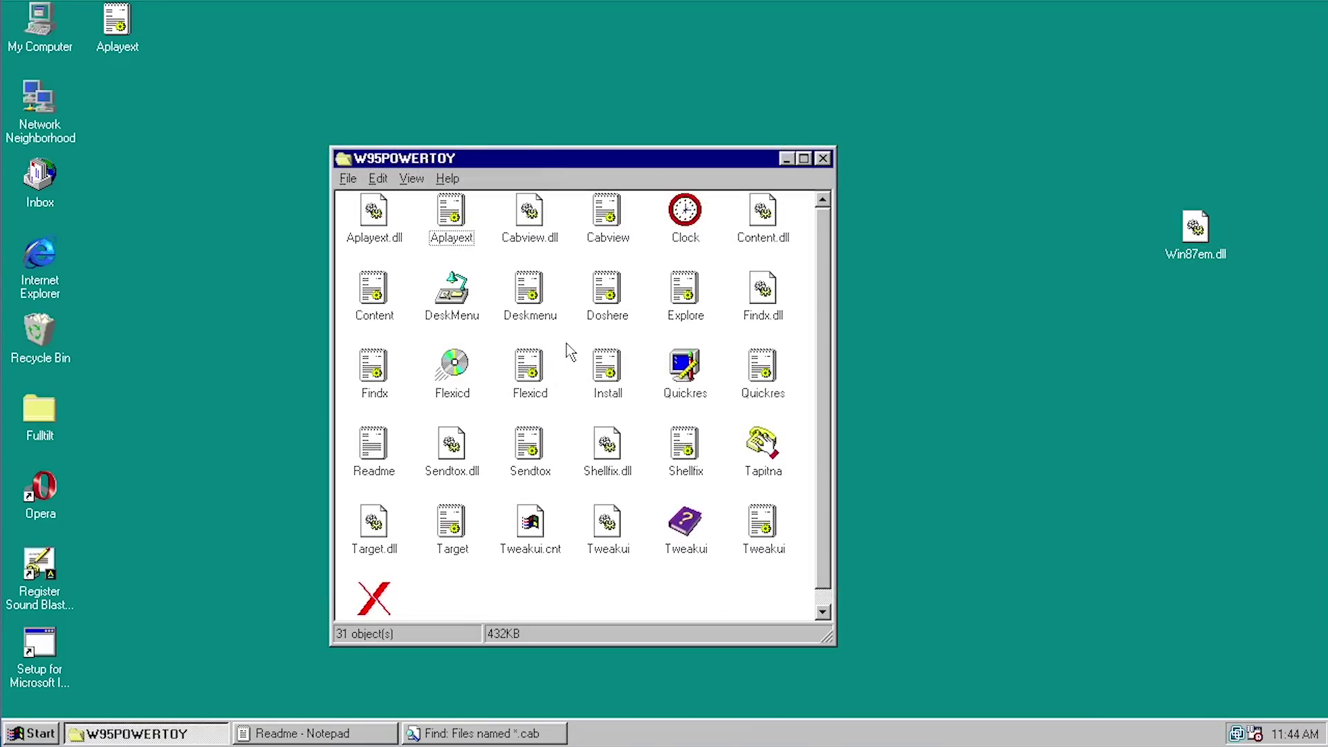
{"action": "double_click", "coordinate": [684, 220]}
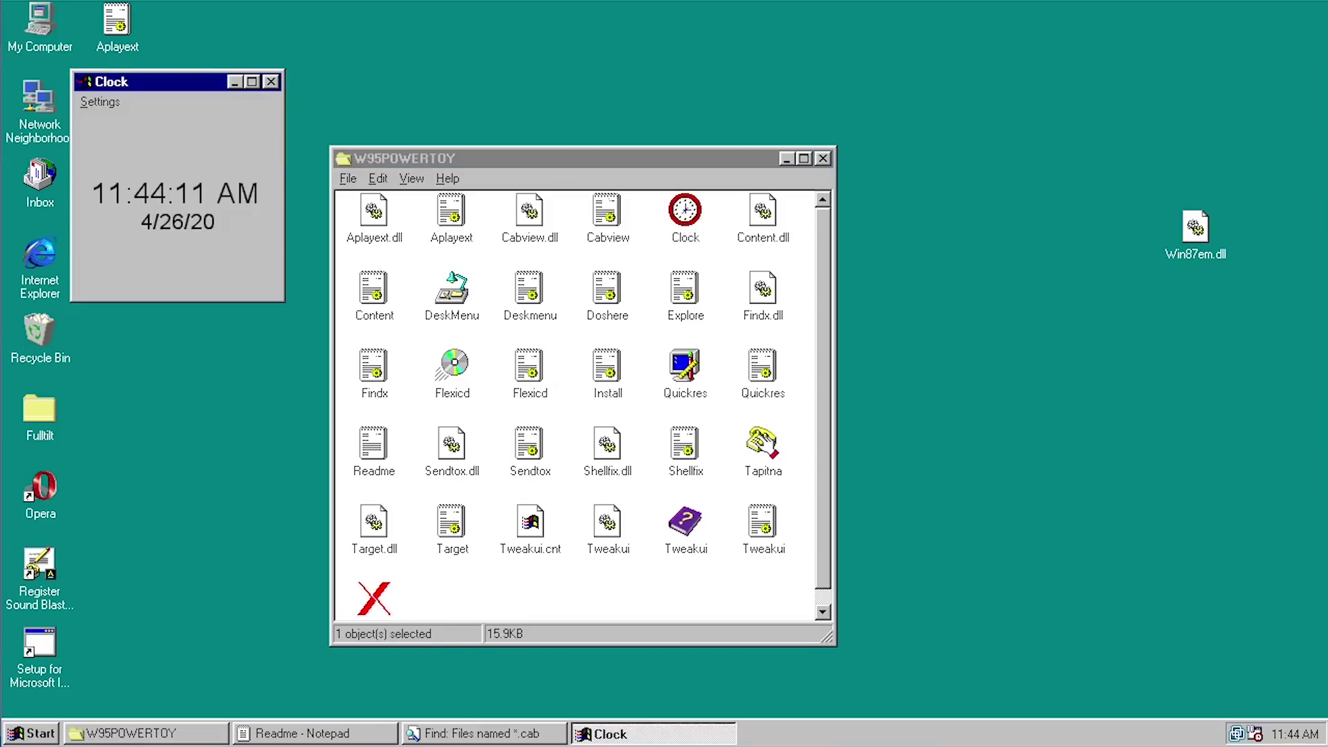
{"action": "left_click_drag", "start_coordinate": [166, 92], "coordinate": [201, 392]}
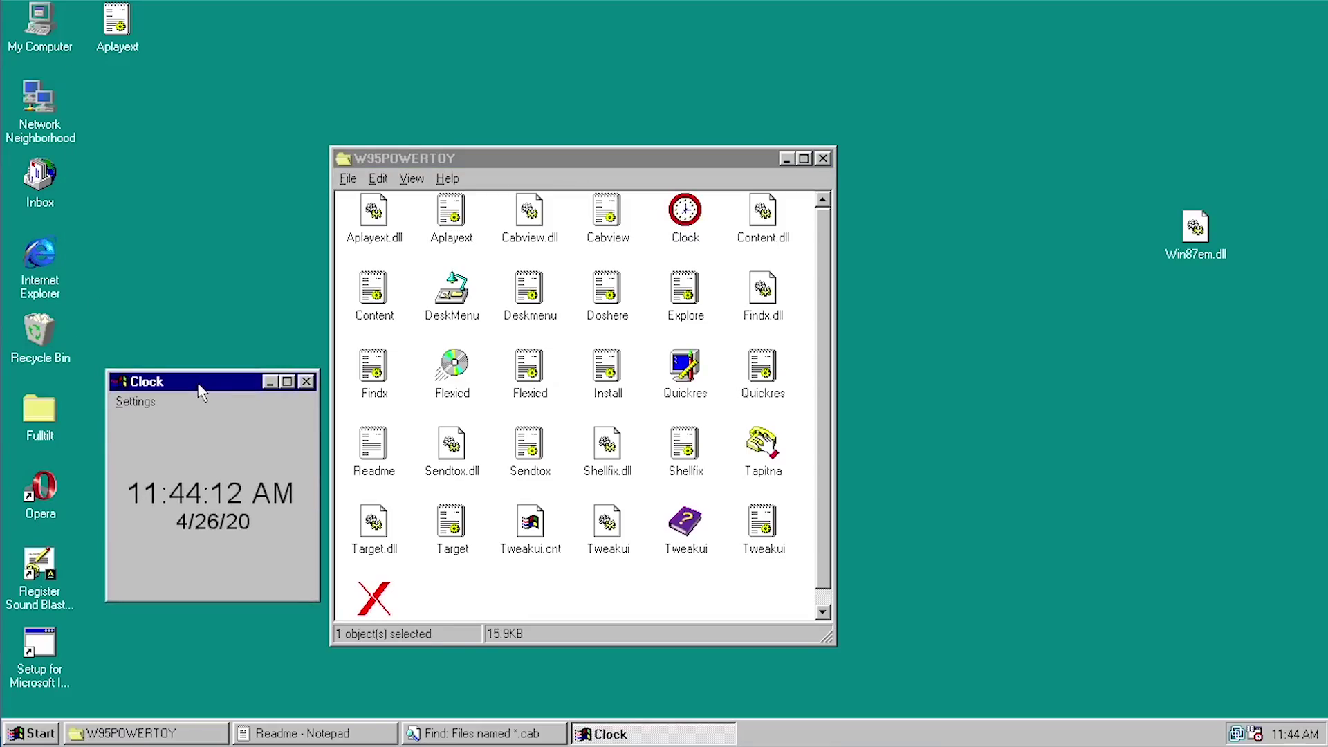
- Switch the clock to a borderless analog face and place it near the desktop's lower-right corner
{"action": "left_click", "coordinate": [132, 408]}
{"action": "left_click", "coordinate": [159, 417]}
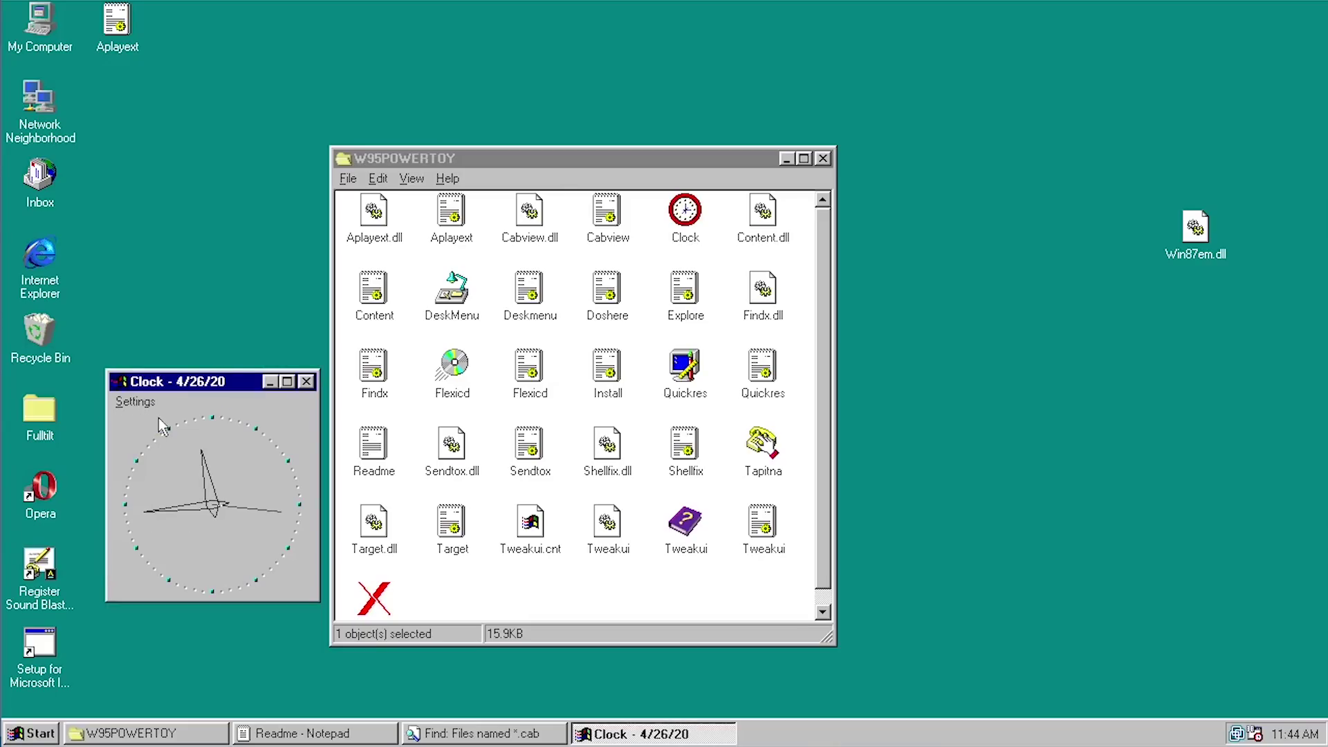
{"action": "double_click", "coordinate": [242, 455]}
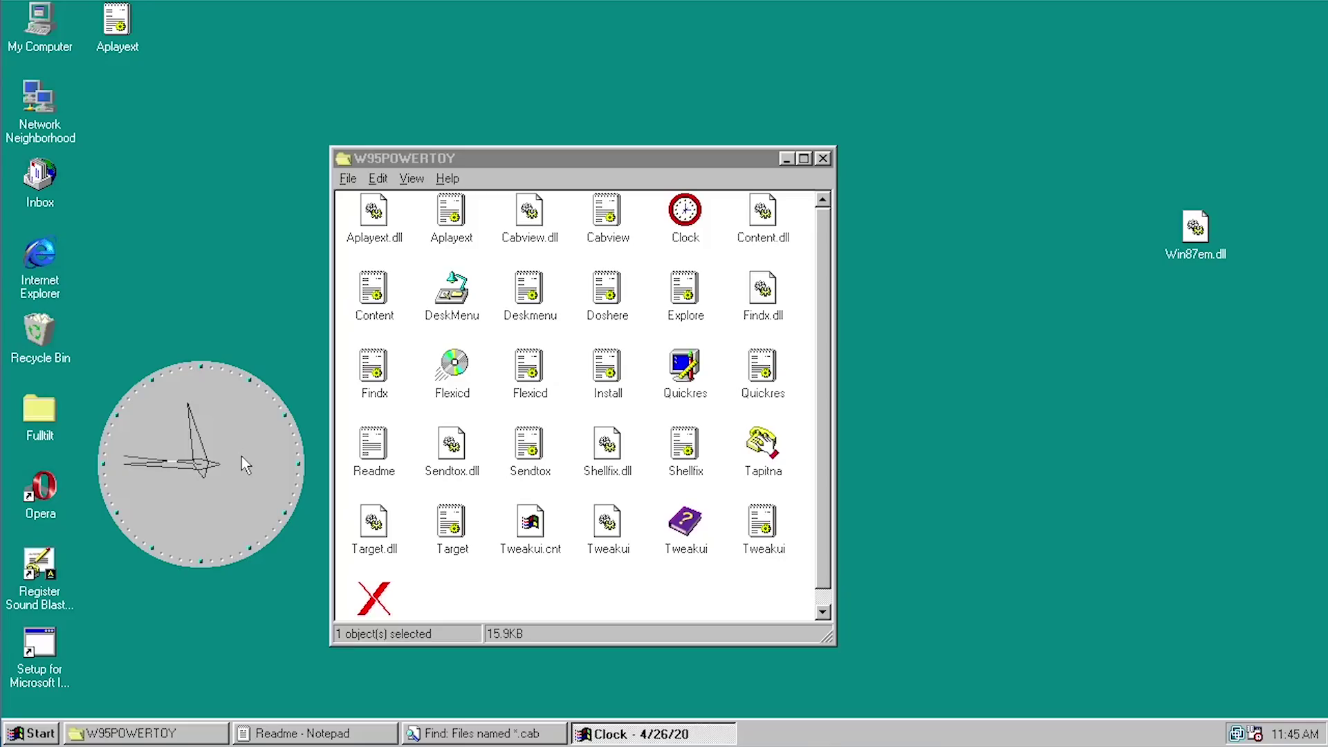
{"action": "left_click_drag", "start_coordinate": [242, 458], "coordinate": [1255, 586]}
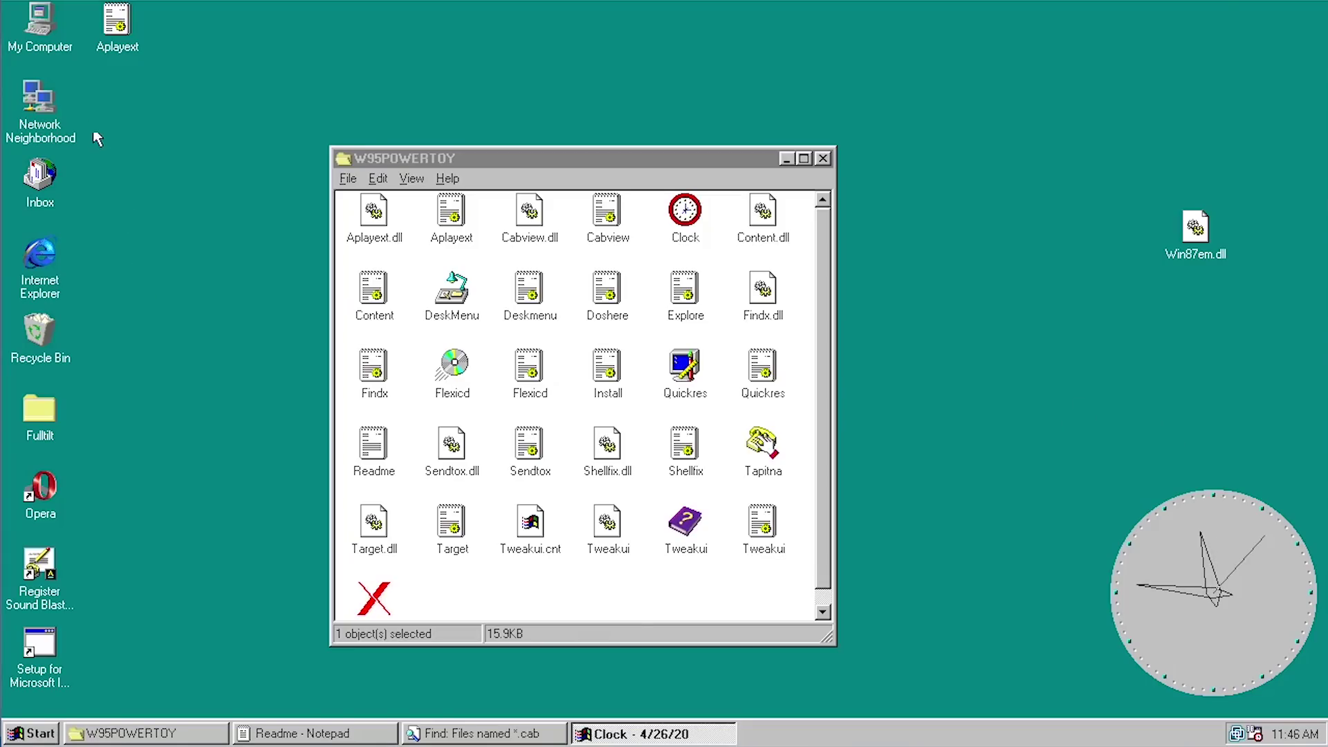
- Open drive C: from My Computer
{"action": "double_click", "coordinate": [40, 24]}
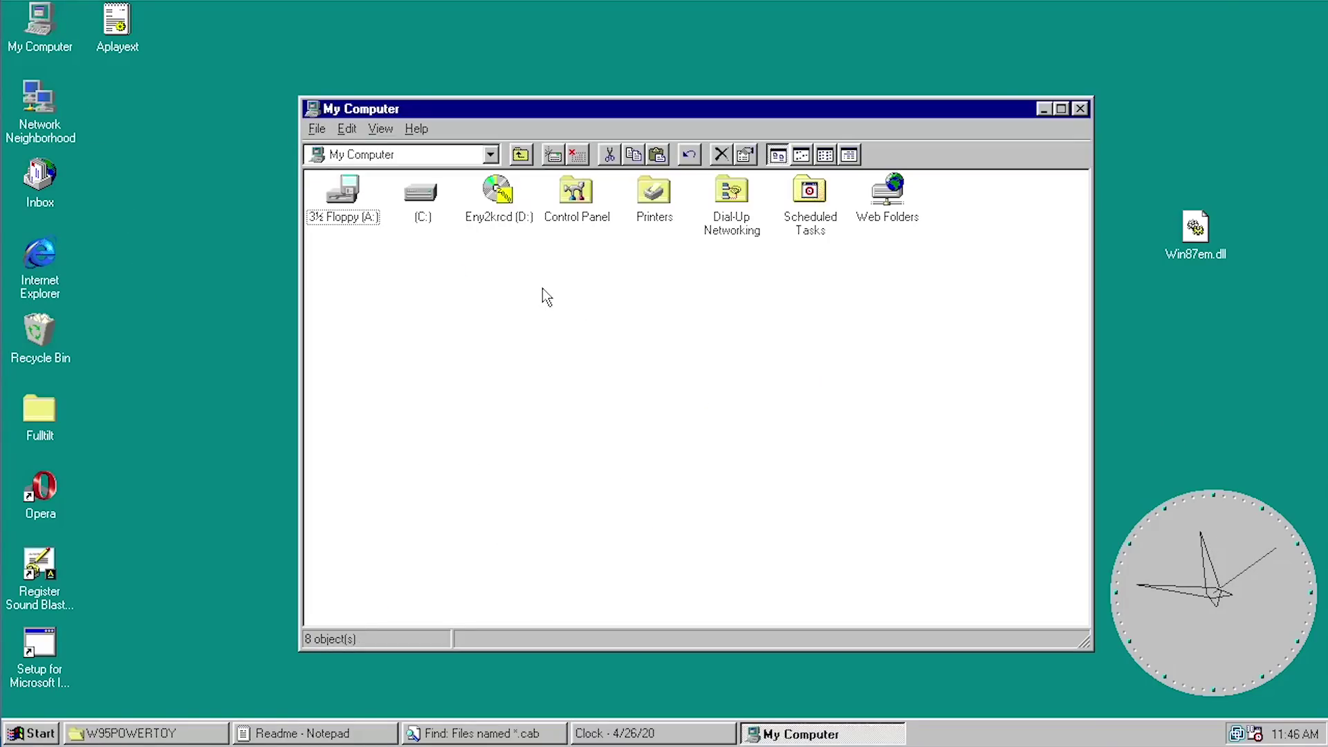
{"action": "double_click", "coordinate": [434, 207]}
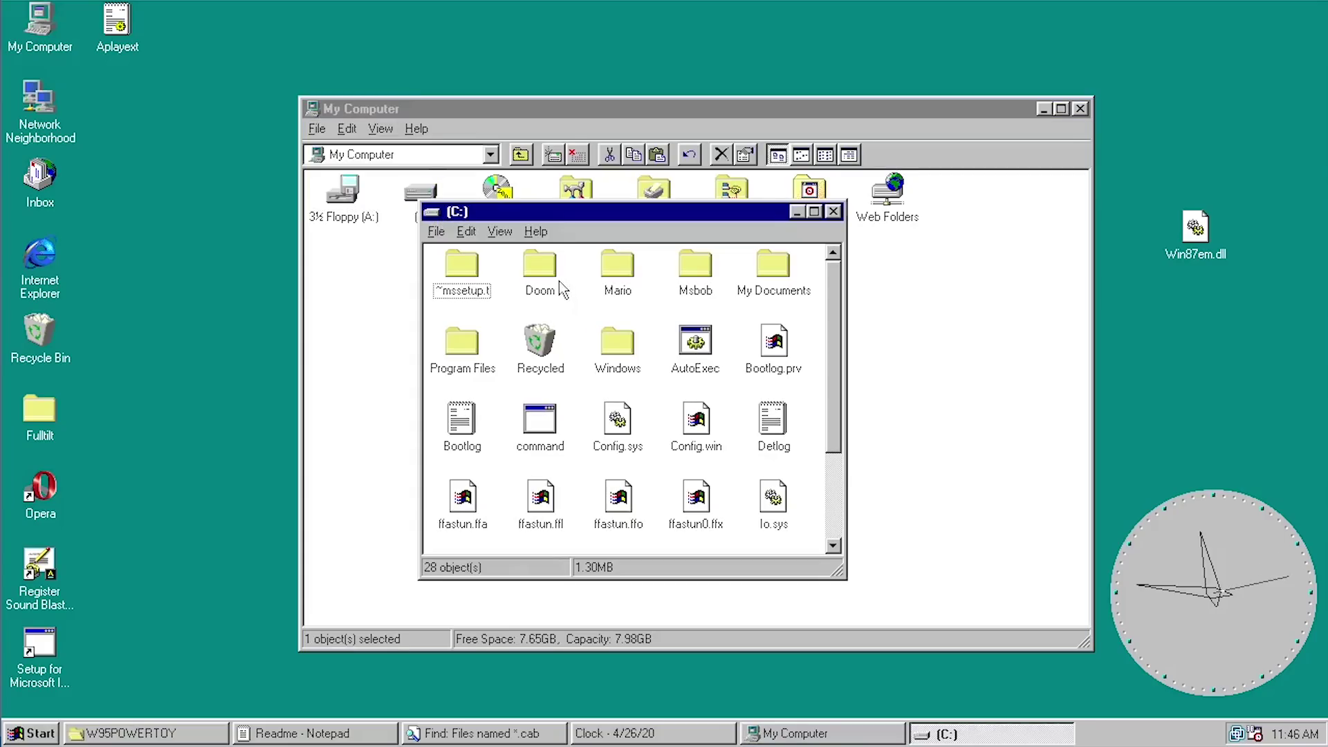
{"action": "left_click", "coordinate": [558, 280]}
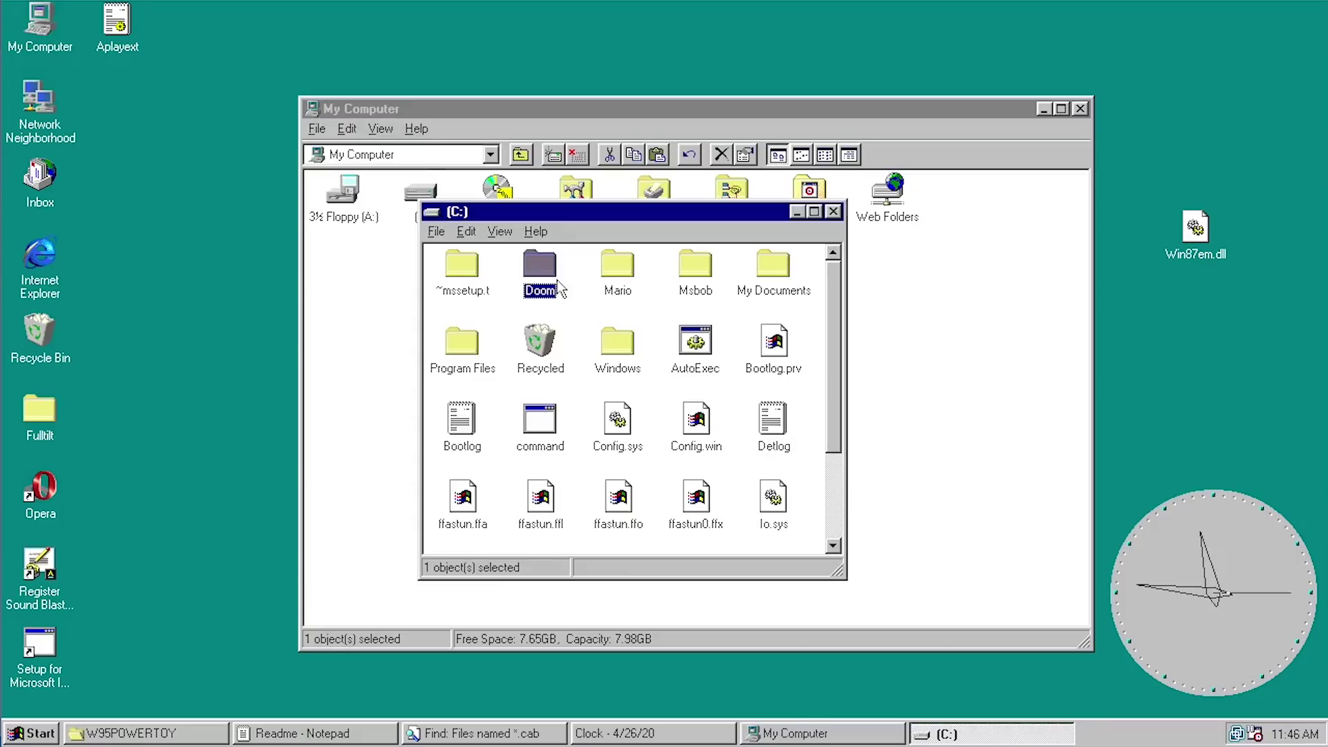
{"action": "left_click", "coordinate": [571, 285]}
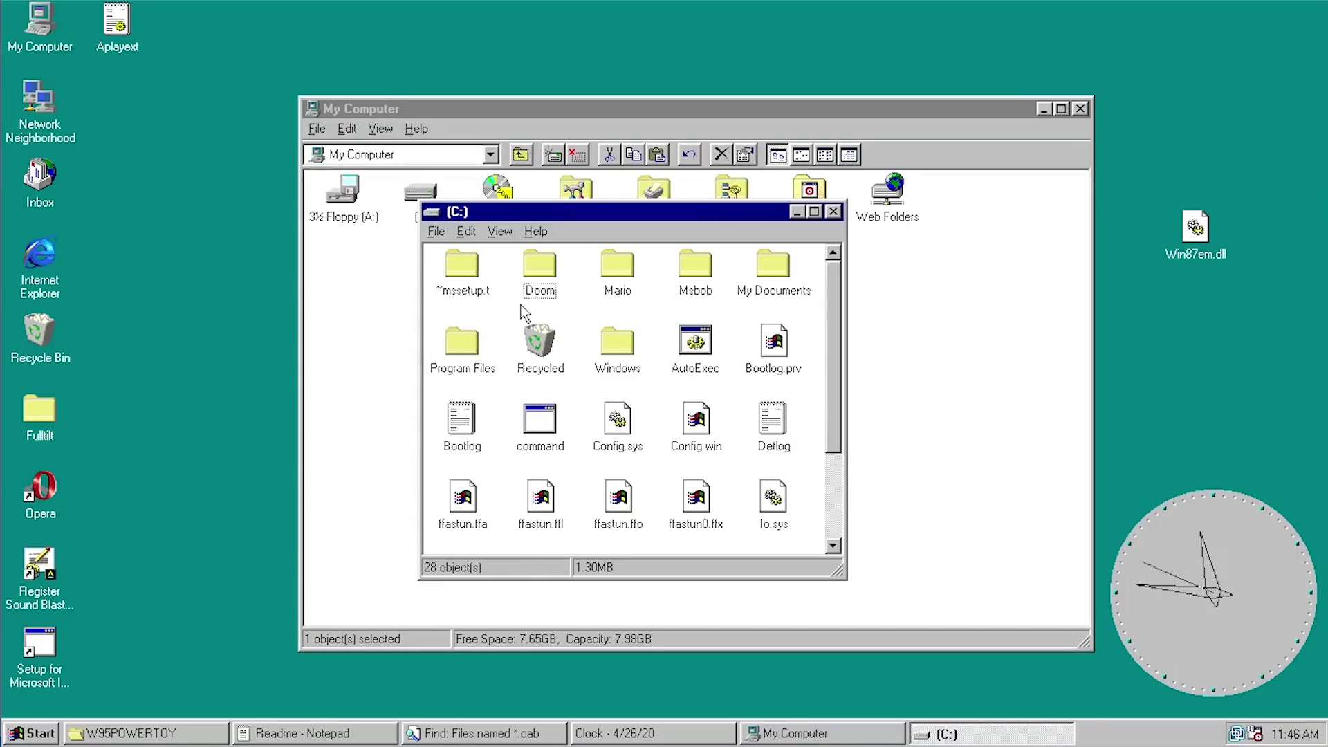
{"action": "left_click", "coordinate": [540, 267]}
{"action": "left_click", "coordinate": [584, 253]}
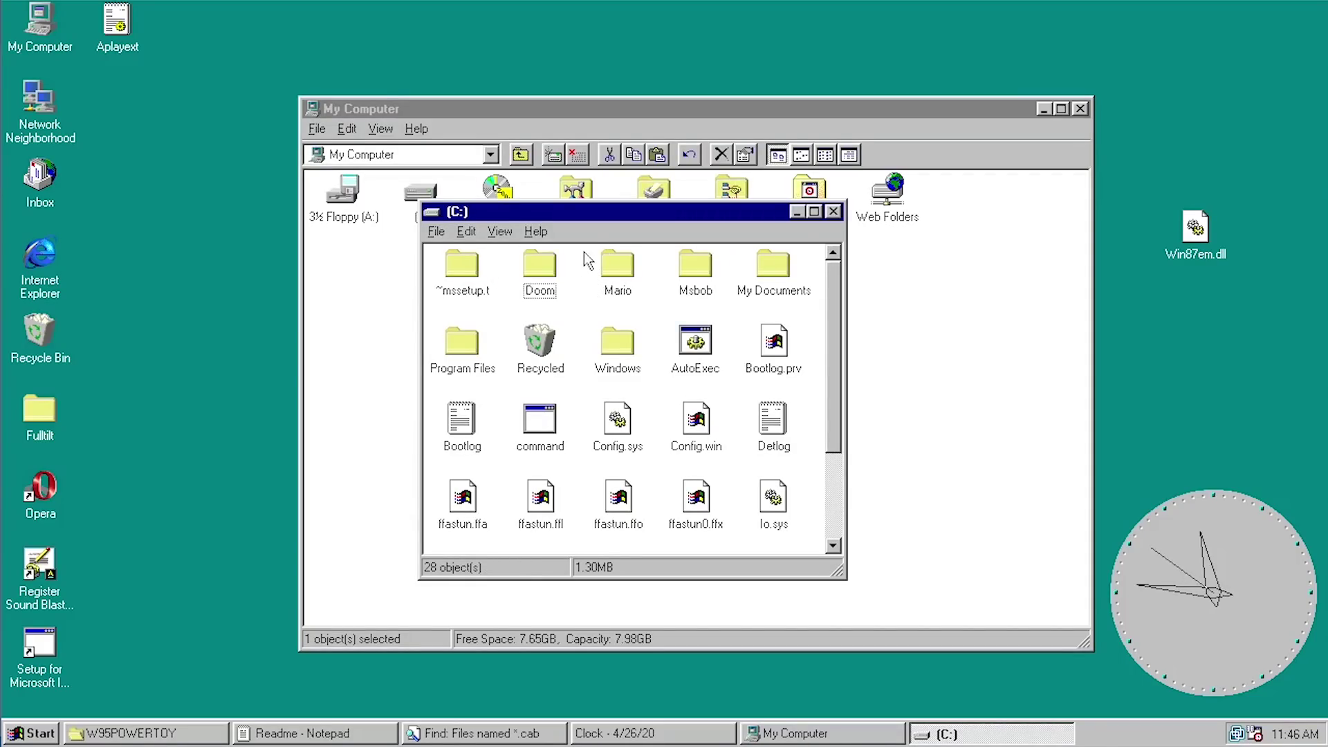
- Launch Doom directly from the Doom folder's Contents list without opening the folder
{"action": "right_click", "coordinate": [543, 264]}
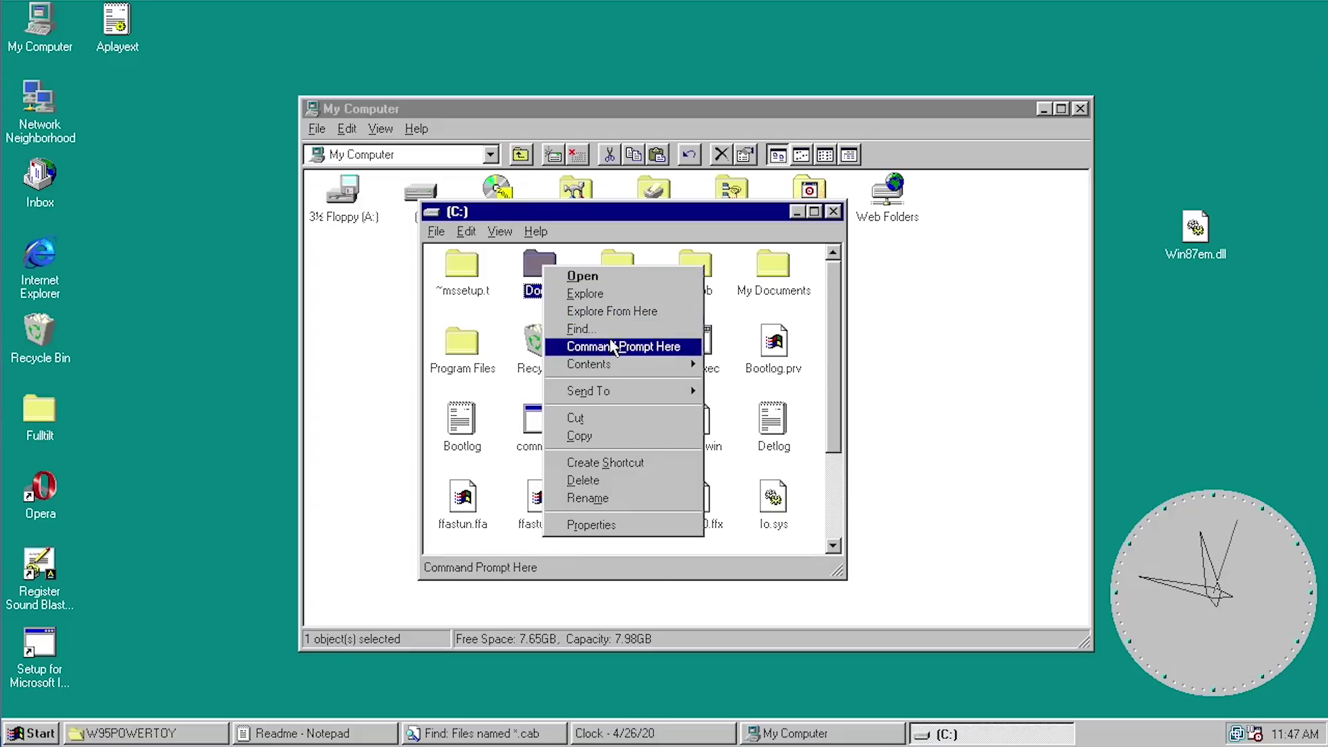
{"action": "mouse_move", "coordinate": [609, 374]}
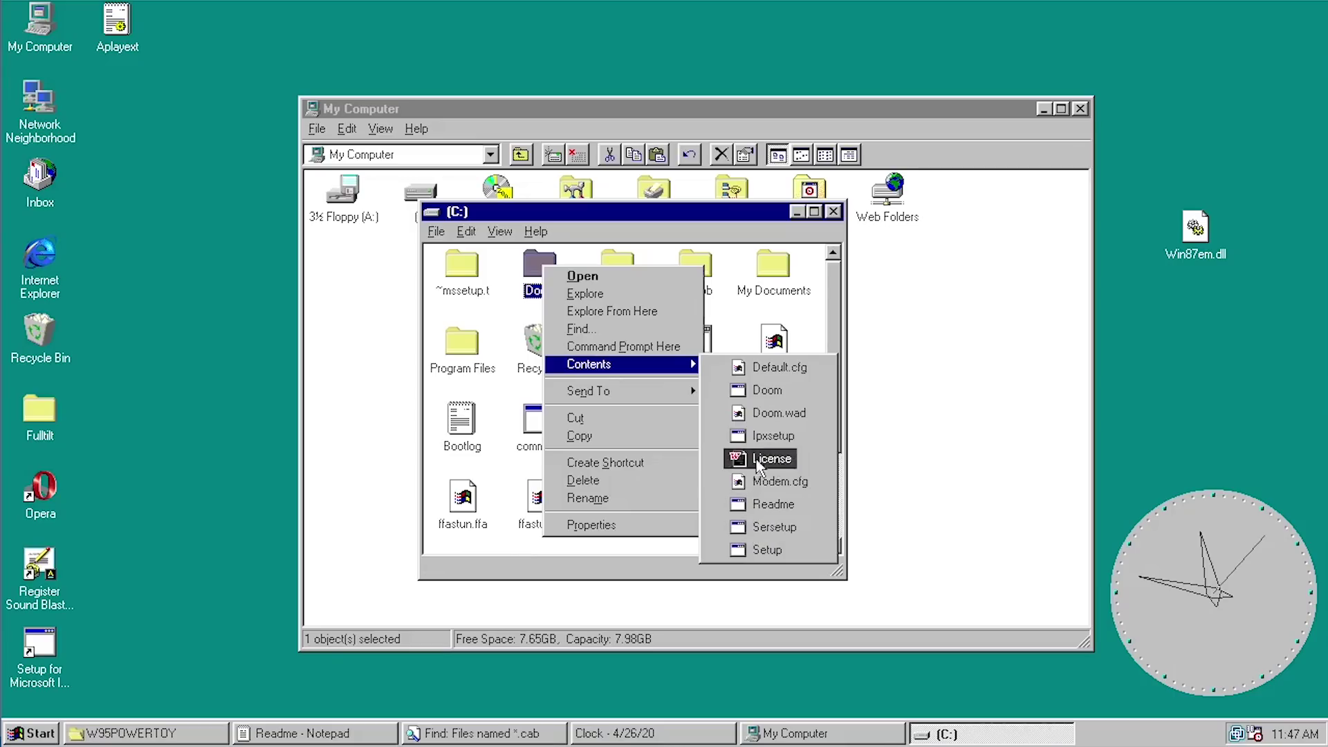
{"action": "left_click", "coordinate": [746, 398]}
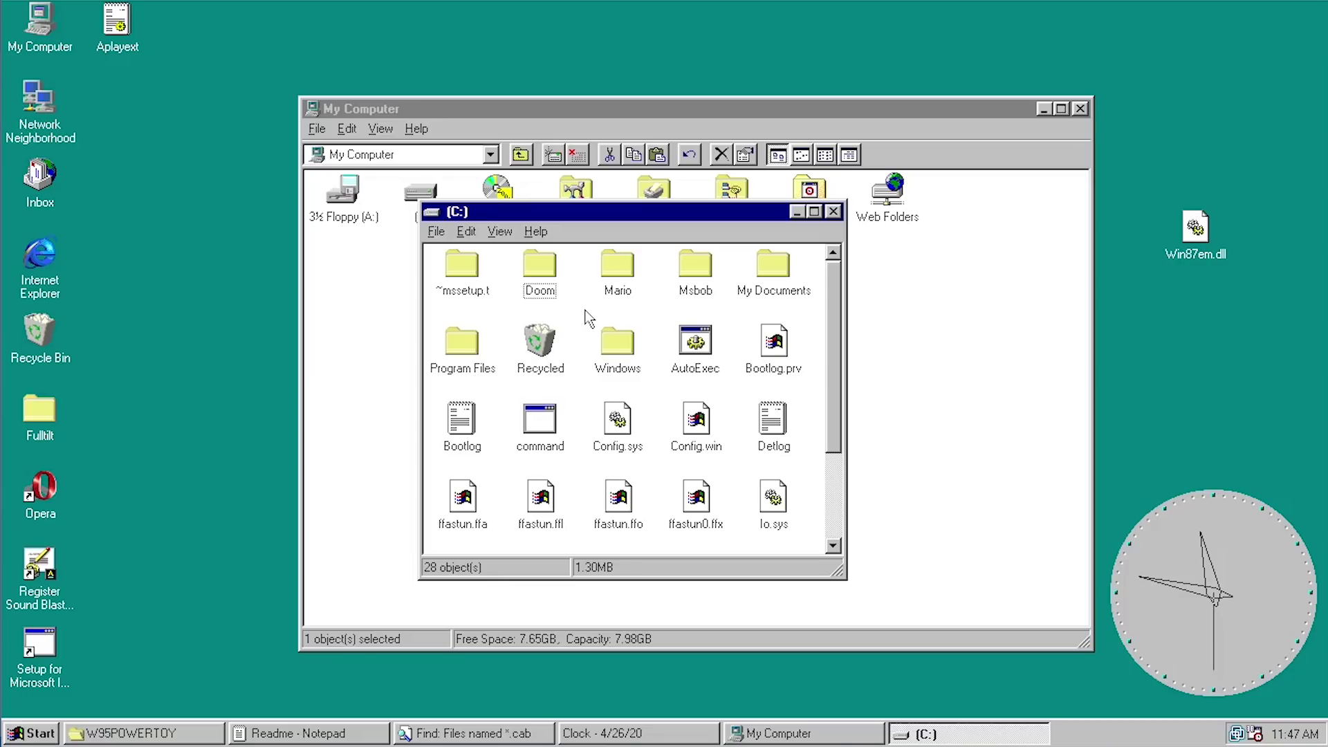
- Show the Windows folder's Contents list to review its subfolders and files, and dismiss it
{"action": "left_click", "coordinate": [622, 341]}
{"action": "right_click", "coordinate": [626, 343]}
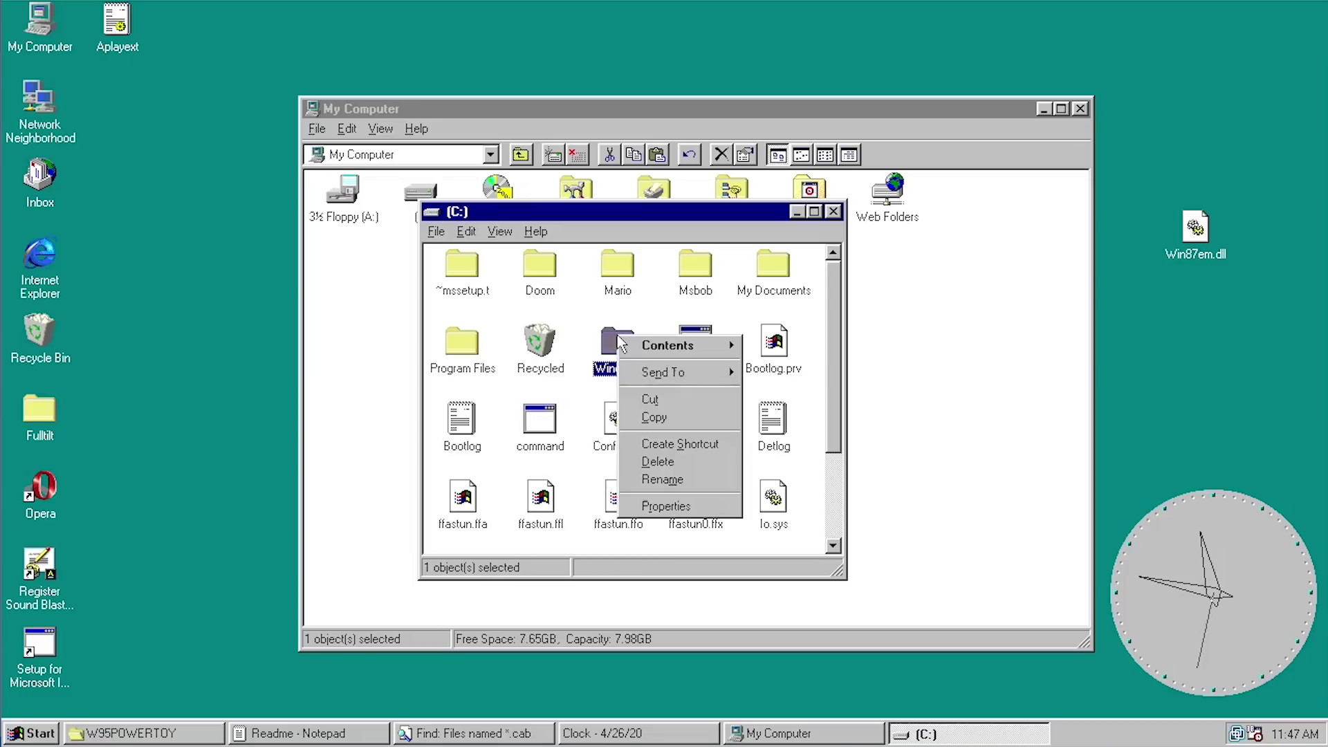
{"action": "mouse_move", "coordinate": [626, 344]}
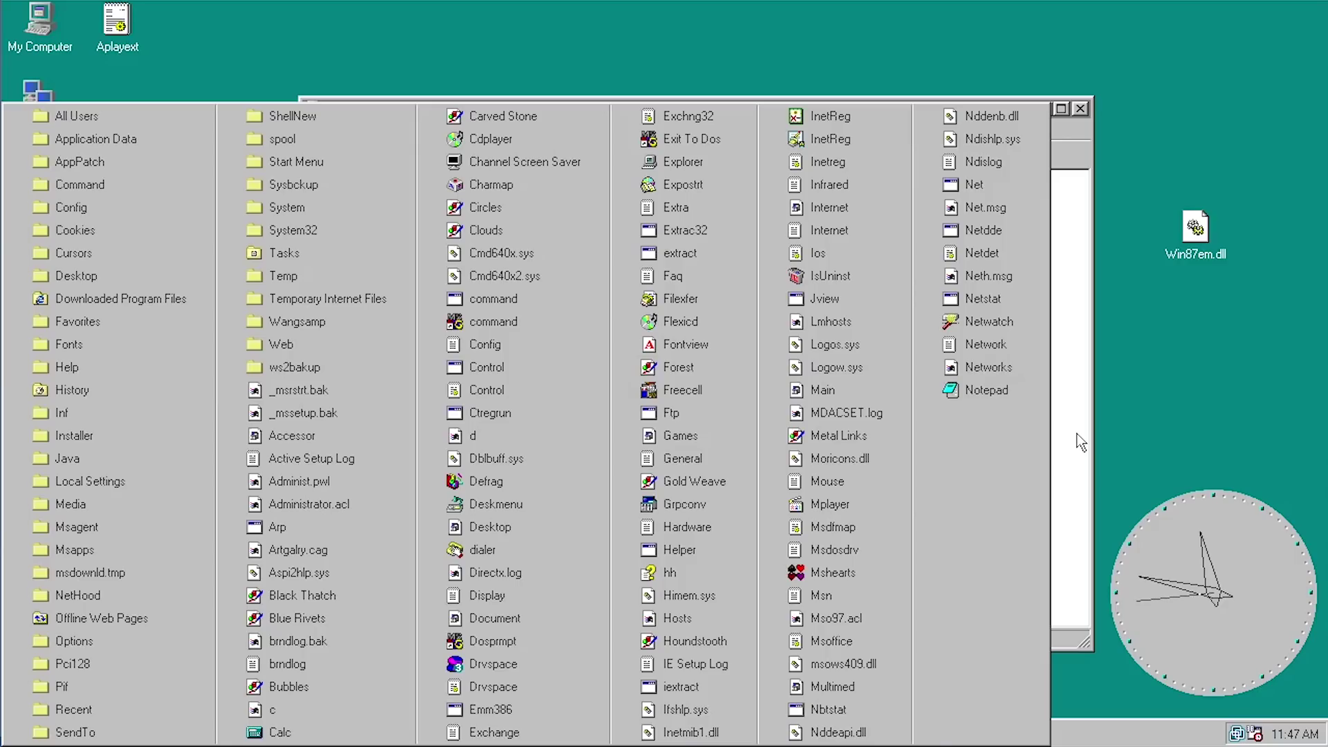
{"action": "key", "text": "BackSpace"}
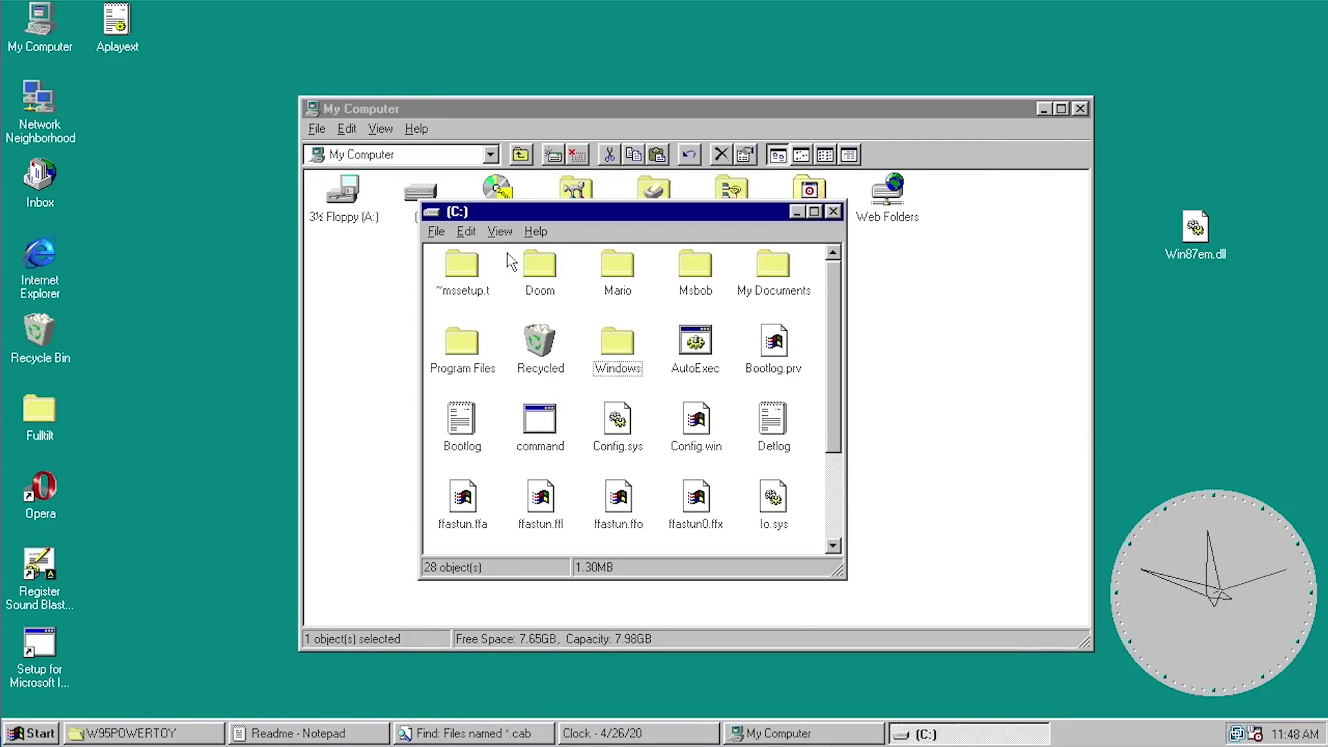
- Use Explore From Here on the Doom folder and examine the folder tree rooted there
{"action": "right_click", "coordinate": [533, 270]}
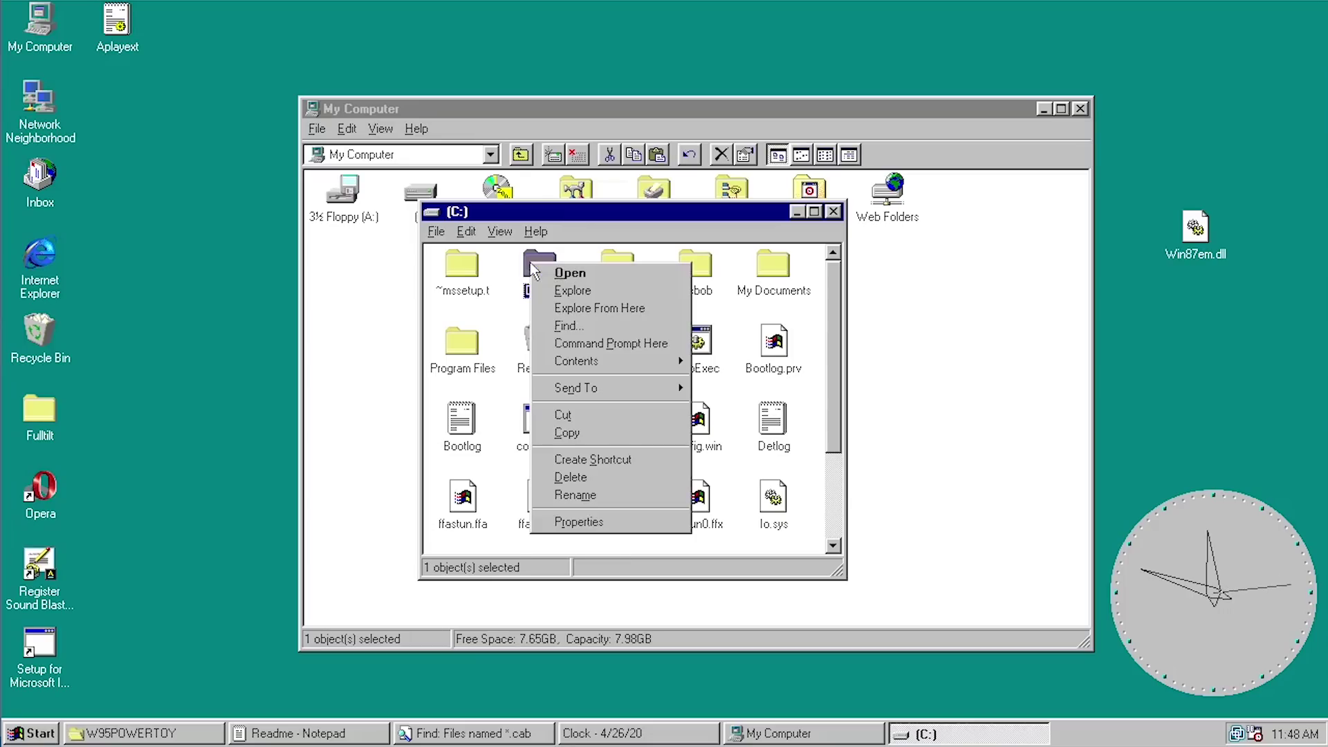
{"action": "left_click", "coordinate": [585, 313]}
{"action": "left_click_drag", "start_coordinate": [270, 13], "coordinate": [388, 111]}
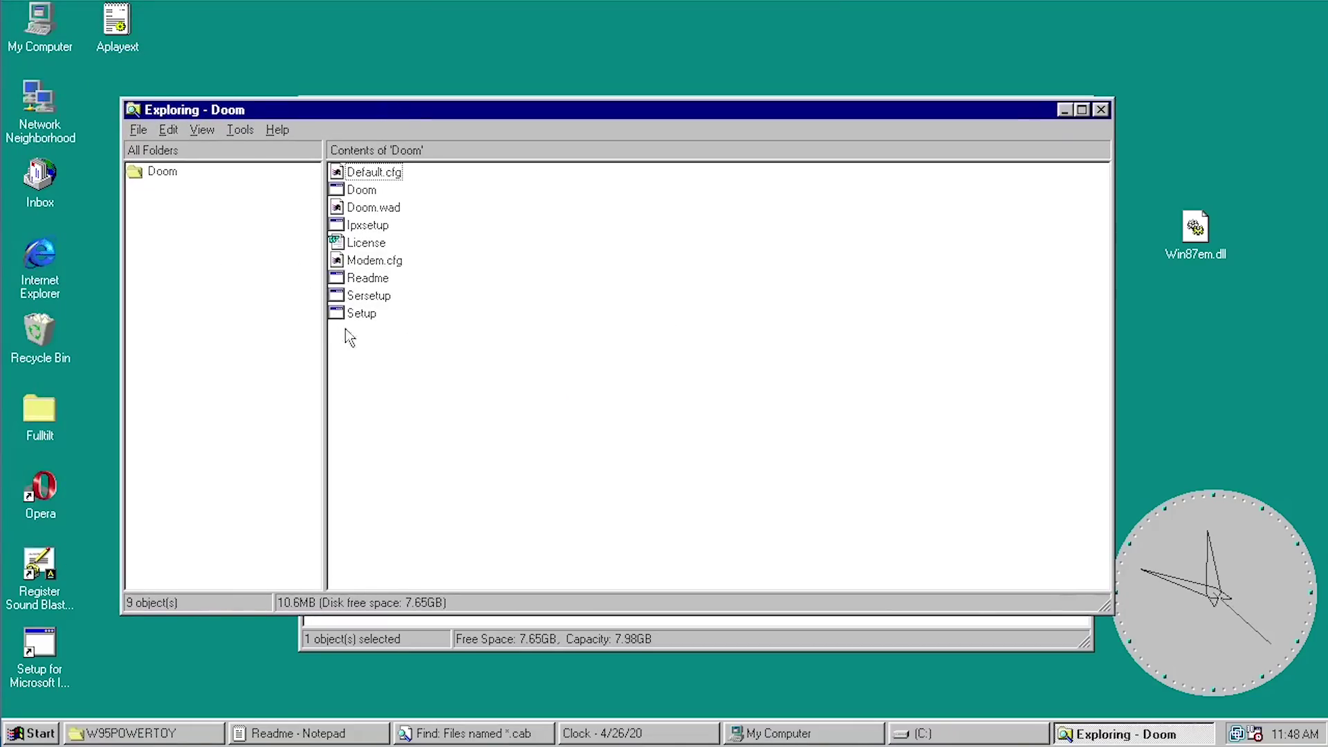
{"action": "left_click_drag", "start_coordinate": [353, 354], "coordinate": [392, 153]}
{"action": "left_click", "coordinate": [367, 436]}
{"action": "left_click_drag", "start_coordinate": [208, 107], "coordinate": [302, 109]}
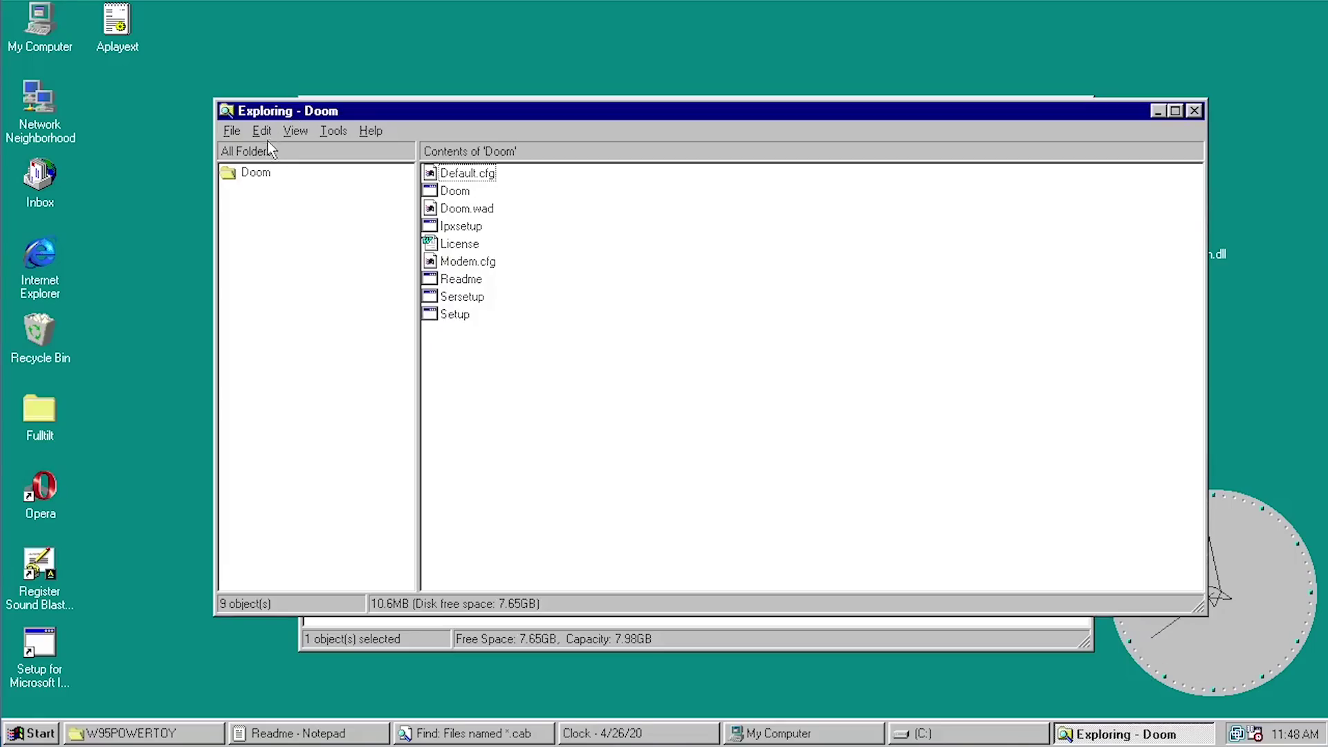
{"action": "left_click", "coordinate": [238, 179]}
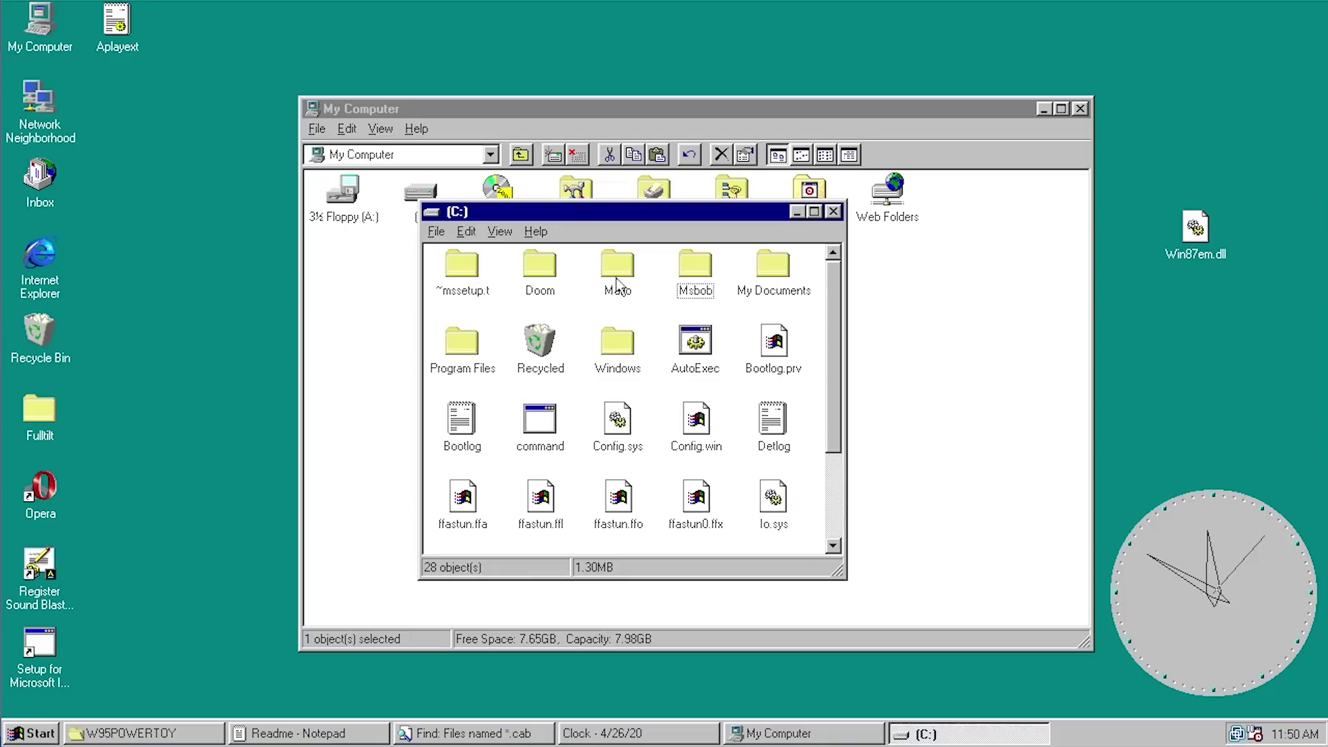
- Use Explore From Here on the Msbob folder and examine its subfolder tree
{"action": "right_click", "coordinate": [683, 270]}
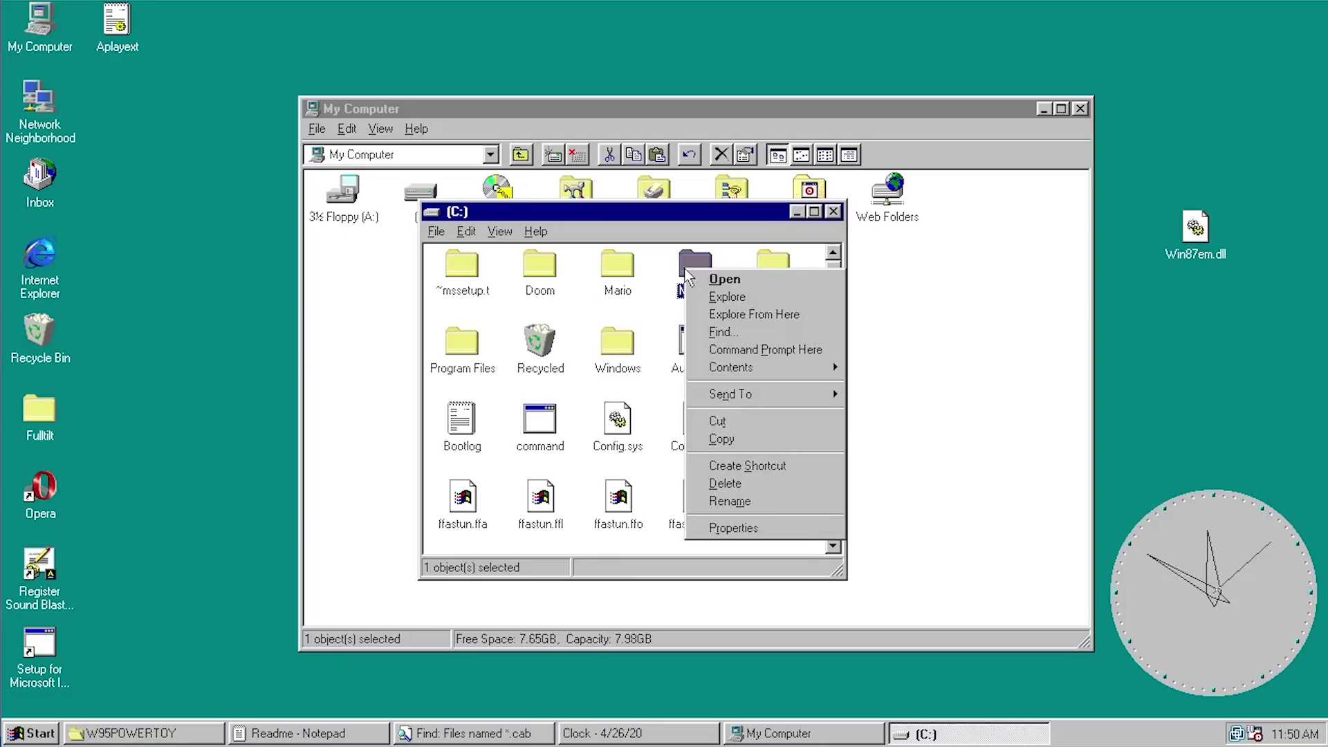
{"action": "left_click", "coordinate": [703, 311]}
{"action": "left_click_drag", "start_coordinate": [410, 112], "coordinate": [426, 144]}
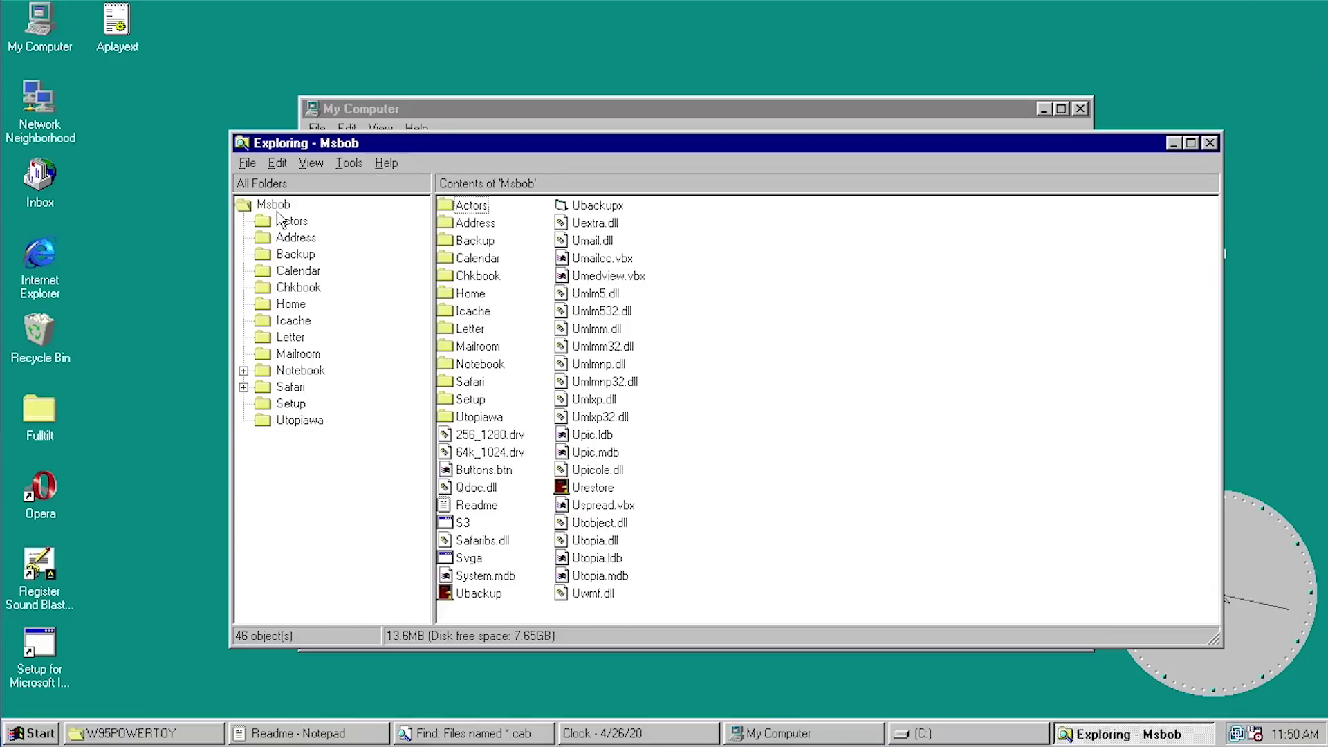
{"action": "left_click", "coordinate": [284, 454]}
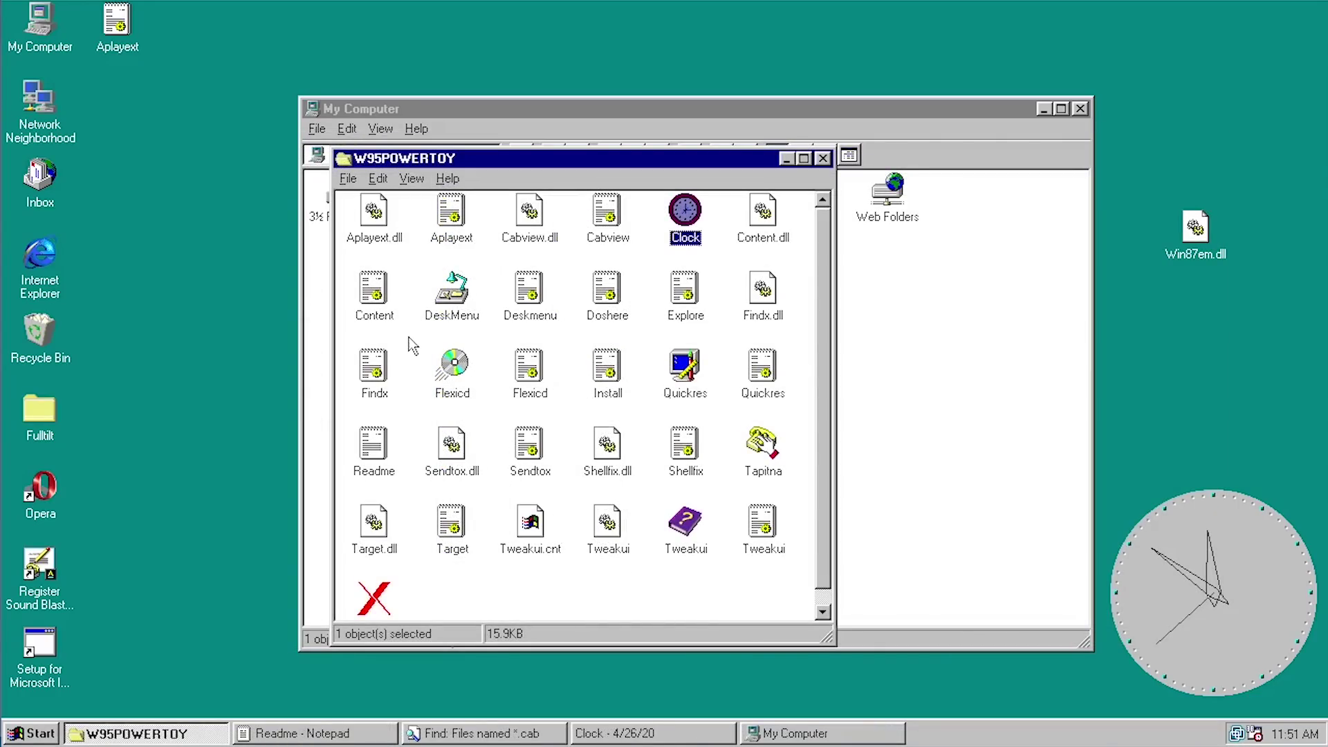
- Run DeskMenu from the W95POWERTOY folder and review its list of desktop items
{"action": "double_click", "coordinate": [453, 303]}
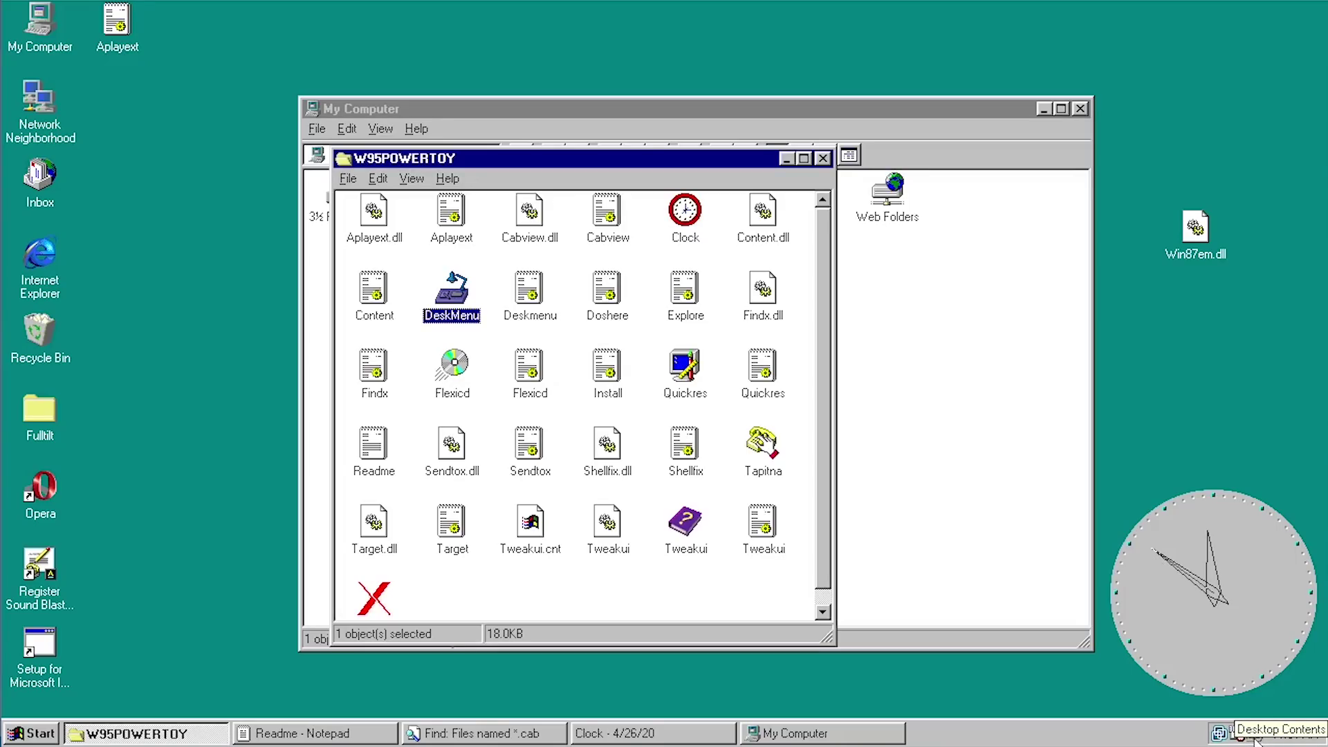
{"action": "left_click", "coordinate": [1256, 741]}
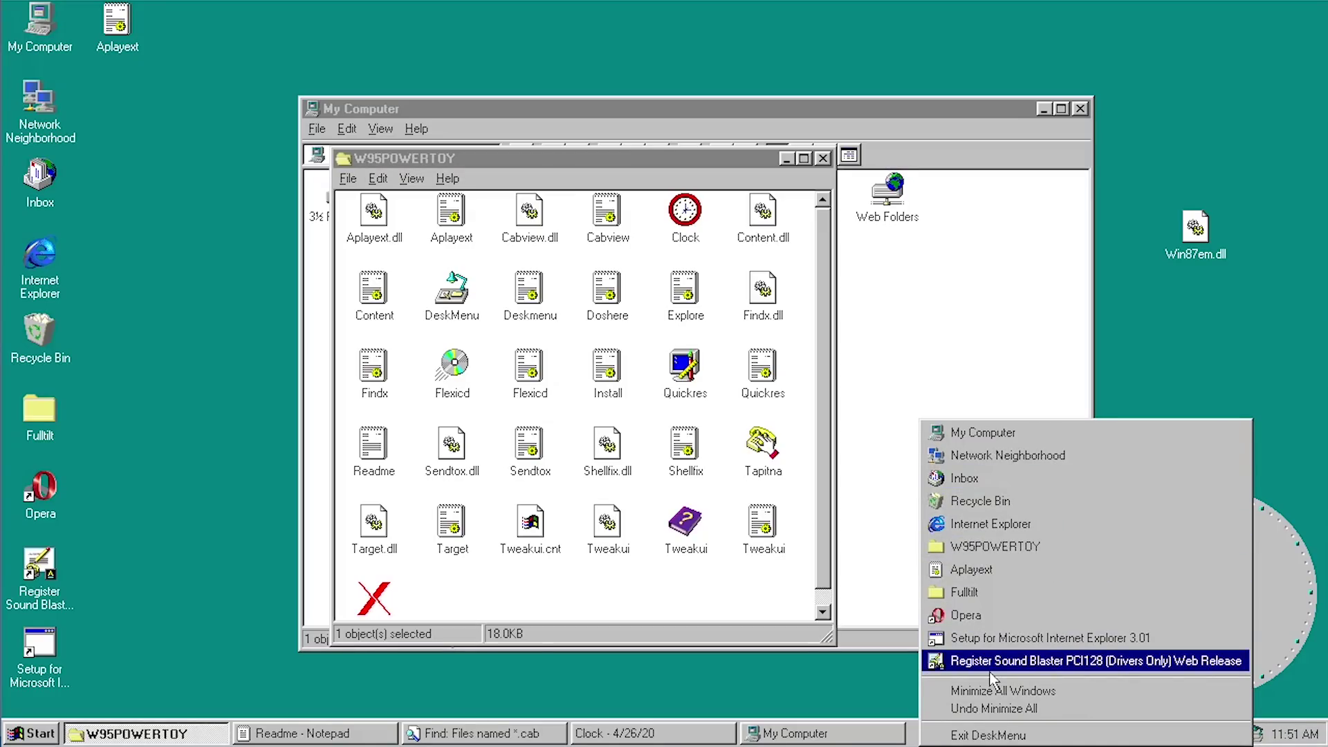
{"action": "left_click", "coordinate": [1005, 136]}
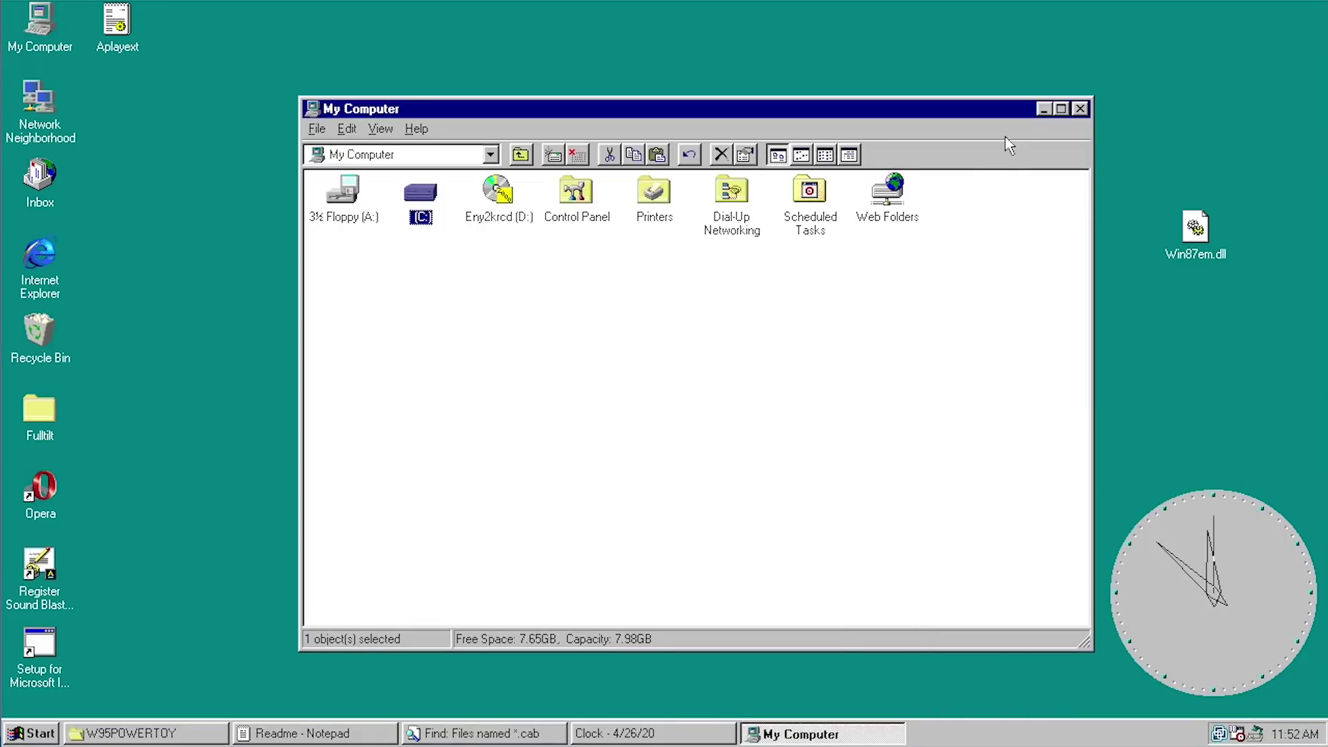
- Maximize the My Computer window and launch Opera through DeskMenu
{"action": "left_click", "coordinate": [1062, 110]}
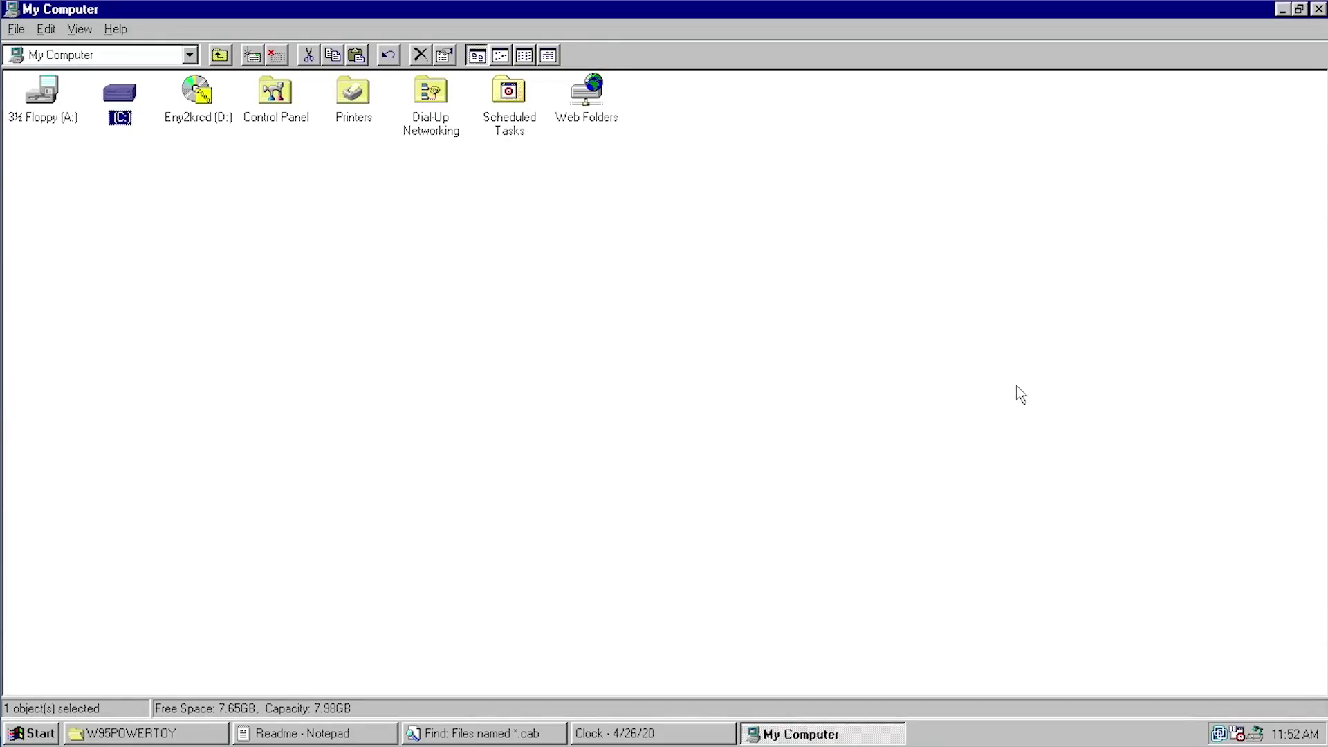
{"action": "left_click", "coordinate": [1257, 735]}
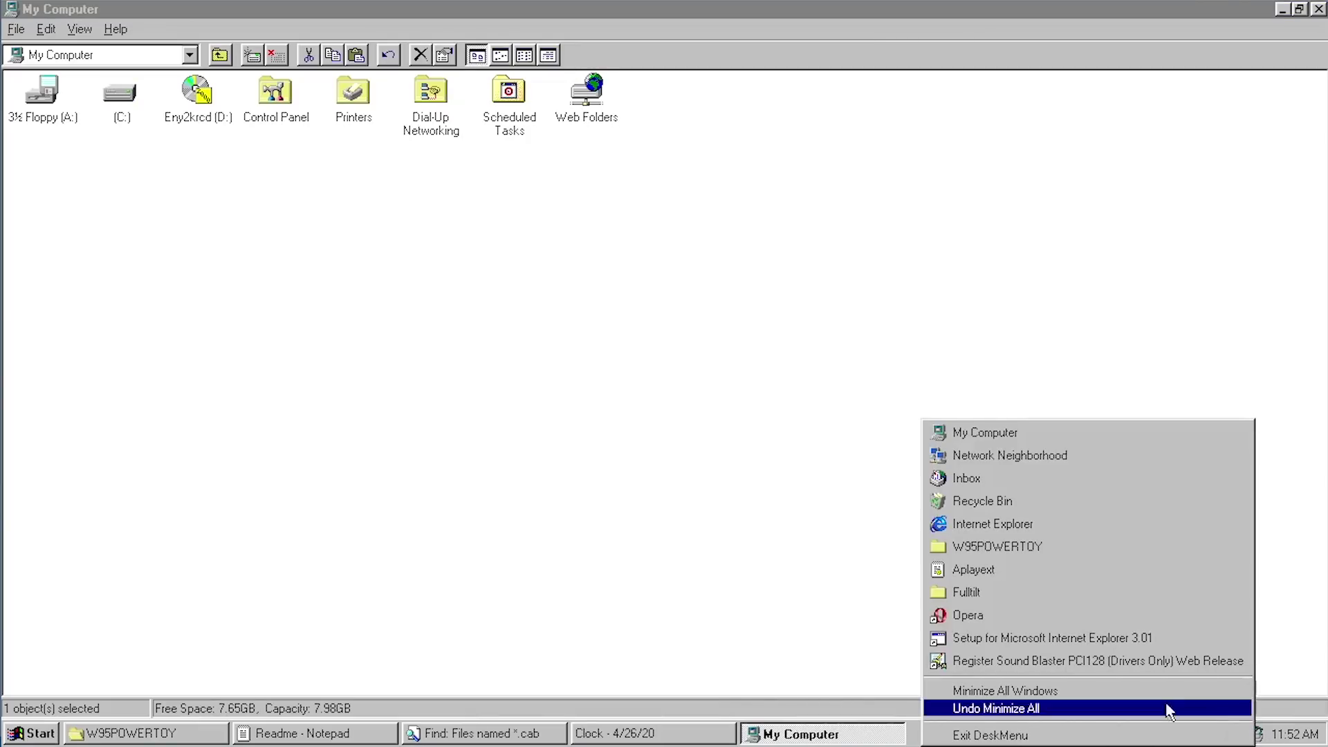
{"action": "left_click", "coordinate": [1031, 625]}
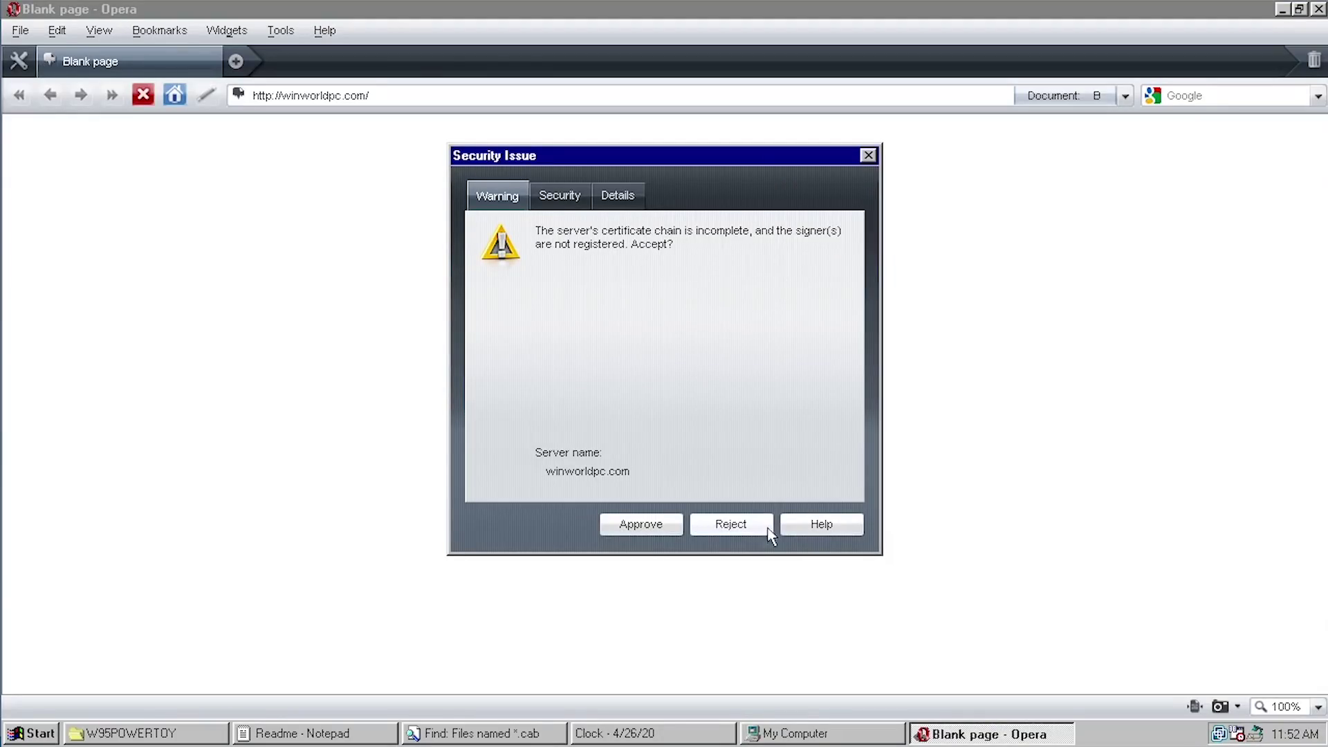
- Dismiss Opera's security and upgrade dialogs and close the browser
{"action": "left_click", "coordinate": [869, 155]}
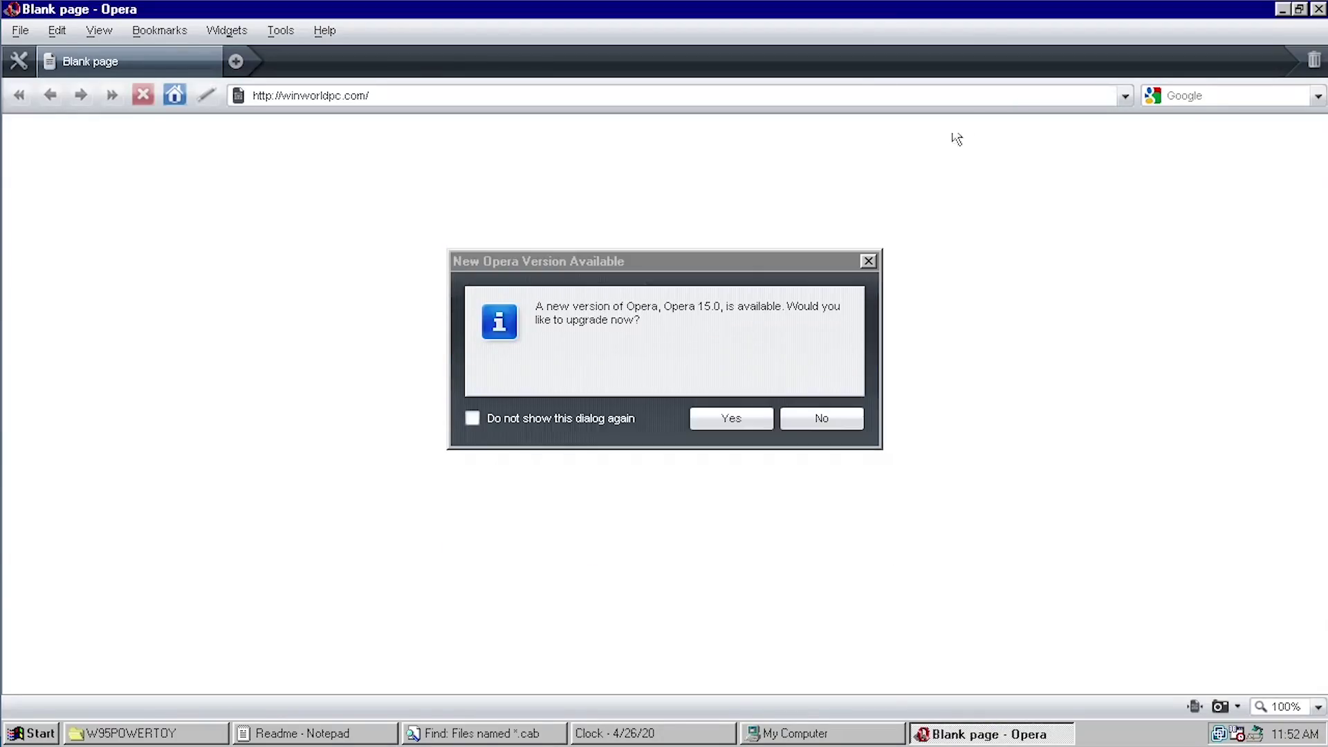
{"action": "left_click", "coordinate": [868, 261]}
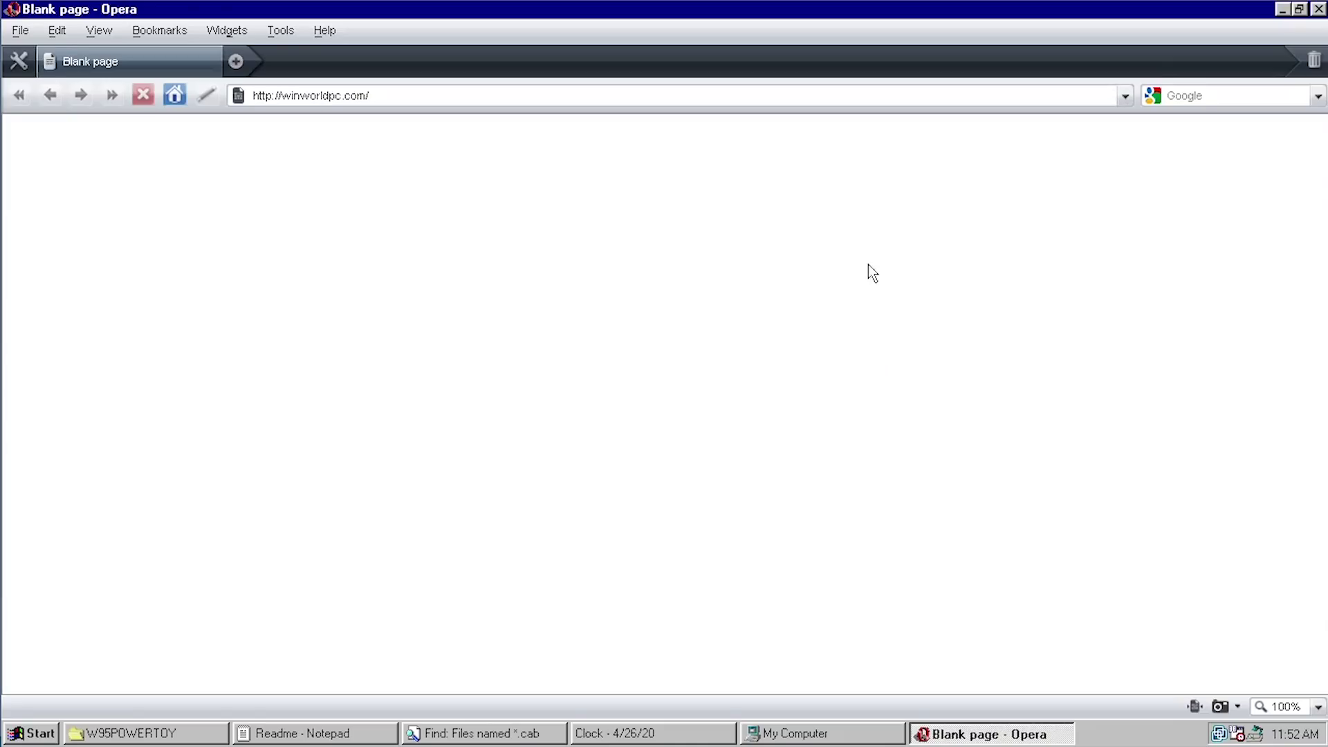
{"action": "left_click", "coordinate": [1318, 9]}
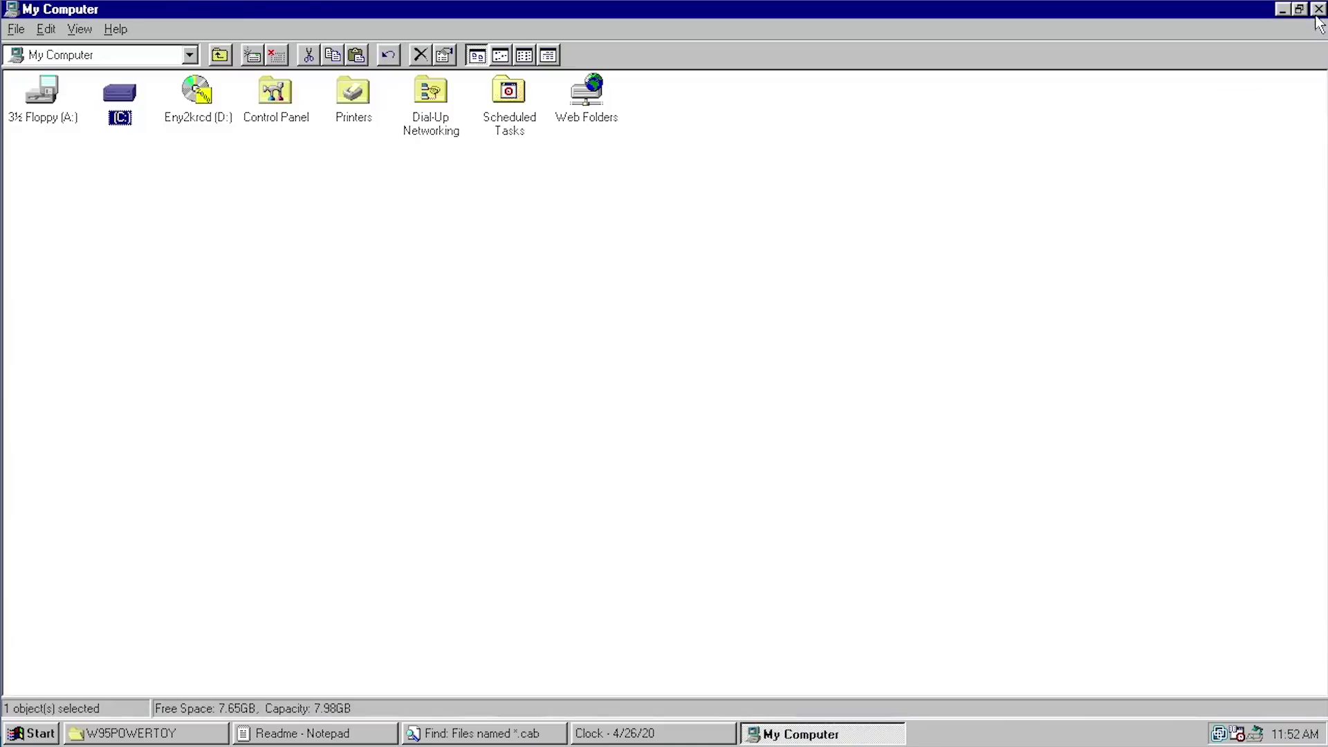
- Open a command prompt in the Doom folder on drive C and move its window clear of the folder icons
{"action": "left_click", "coordinate": [865, 261]}
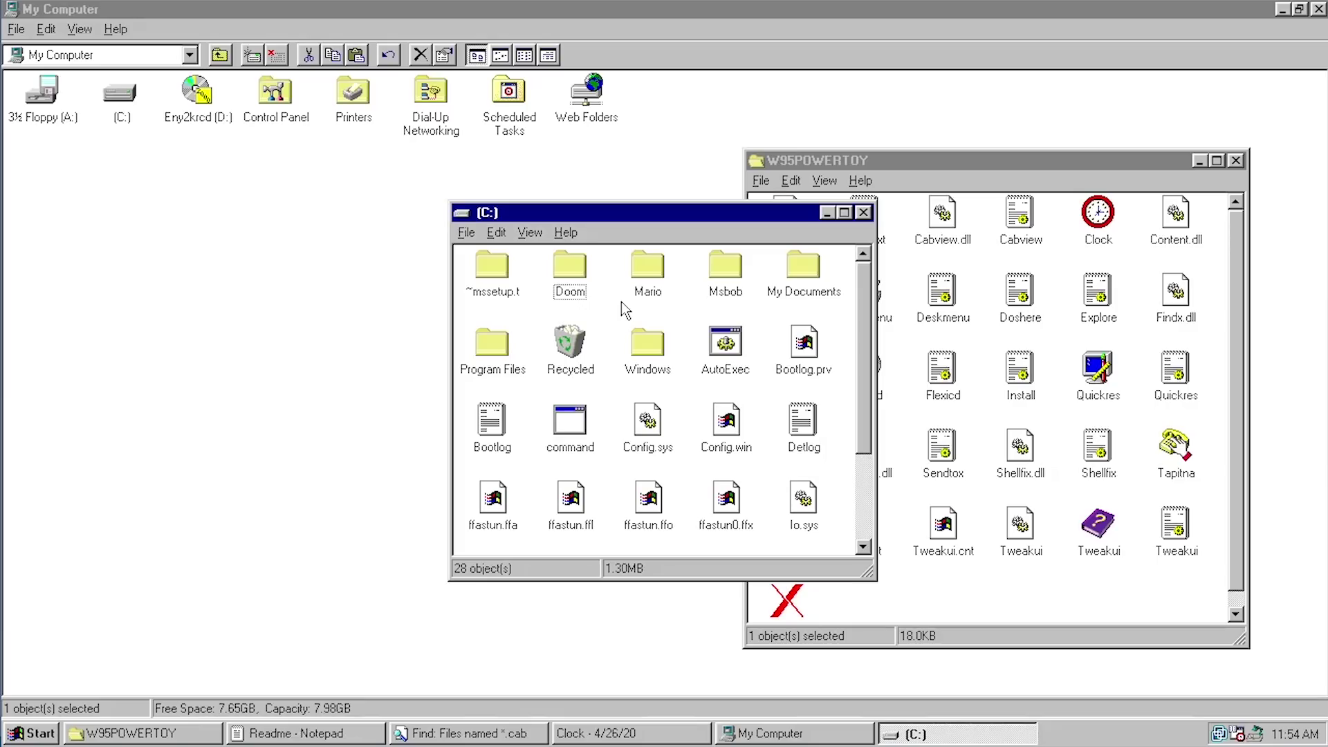
{"action": "right_click", "coordinate": [575, 285]}
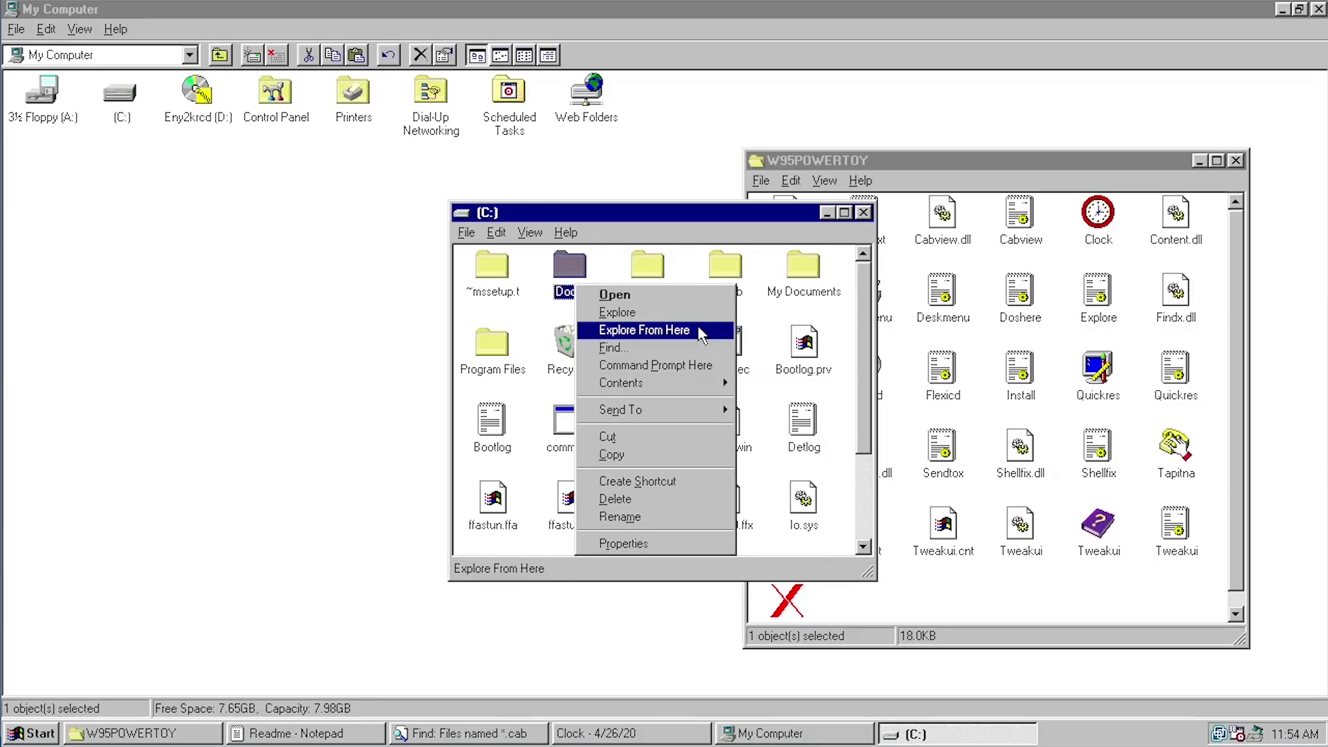
{"action": "left_click", "coordinate": [690, 365]}
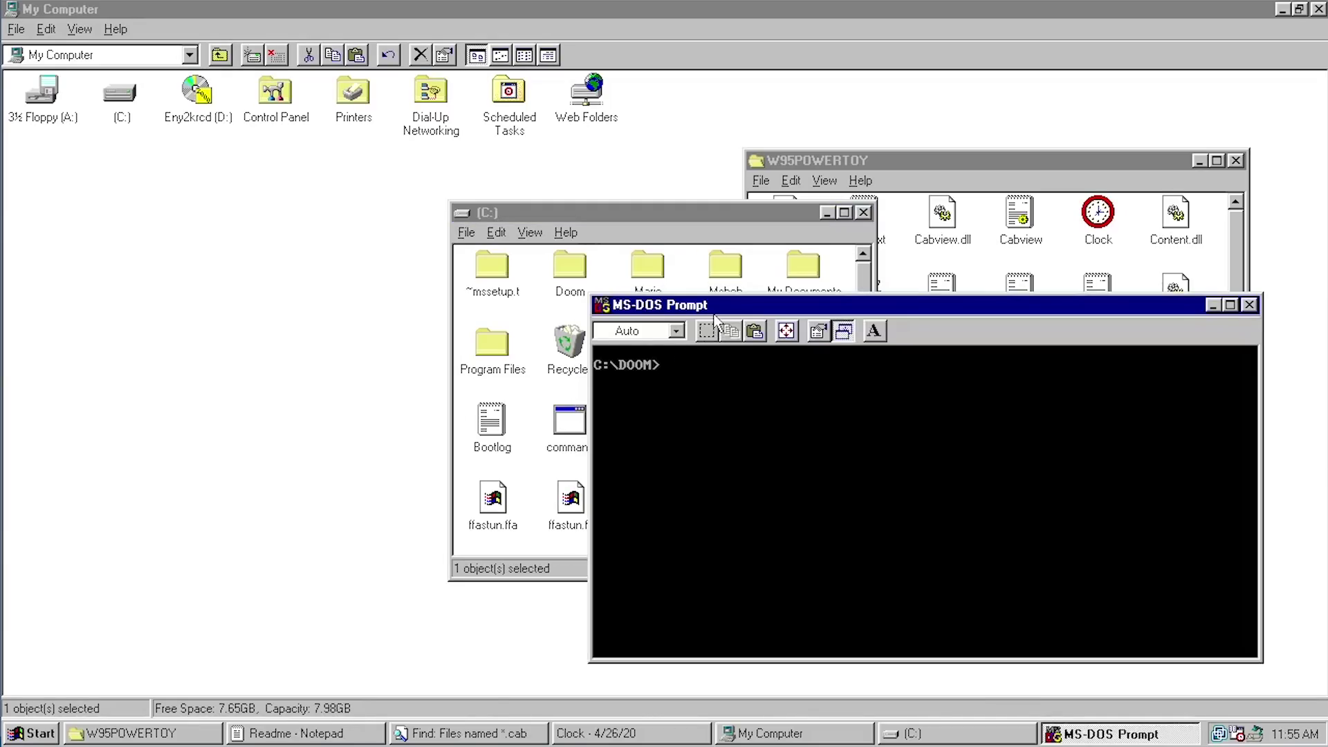
{"action": "left_click_drag", "start_coordinate": [659, 314], "coordinate": [592, 321]}
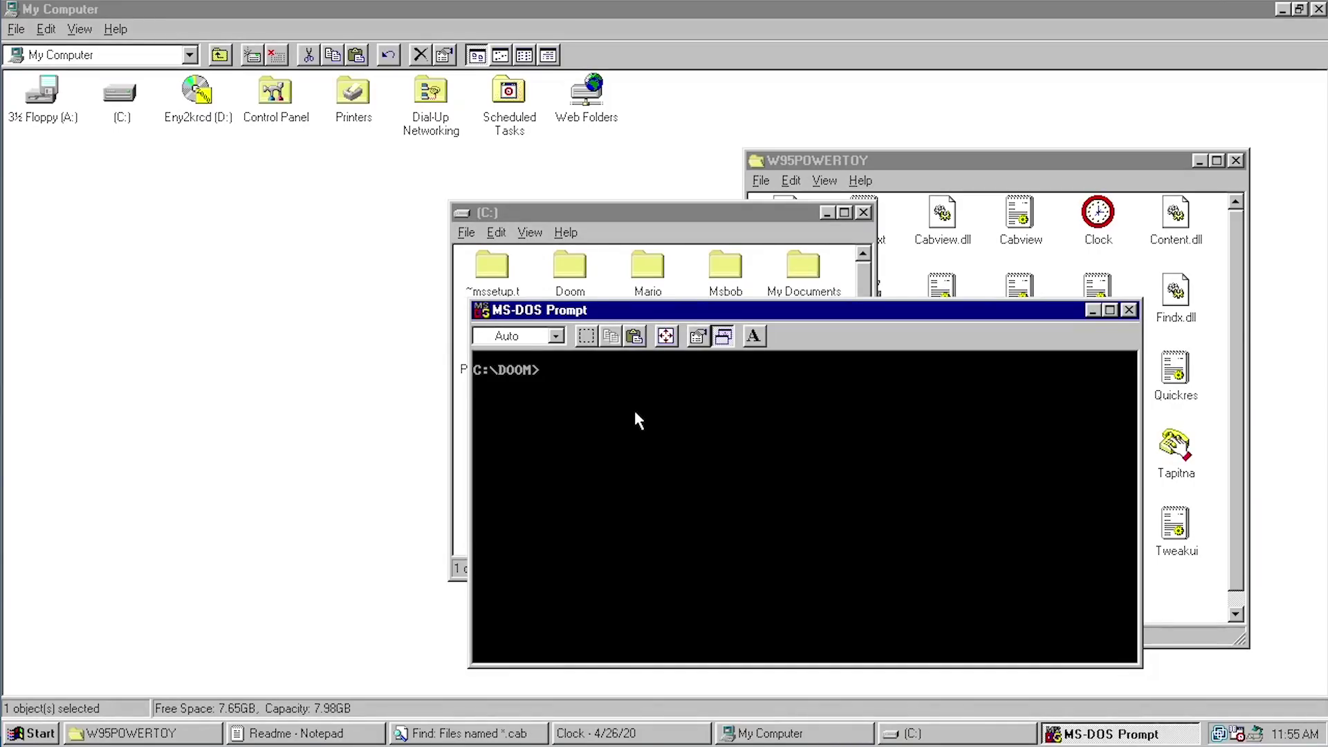
- List the Doom folder's contents with dir/w and close the MS-DOS prompt
{"action": "type", "text": "dir/w"}
{"action": "key", "text": "Return"}
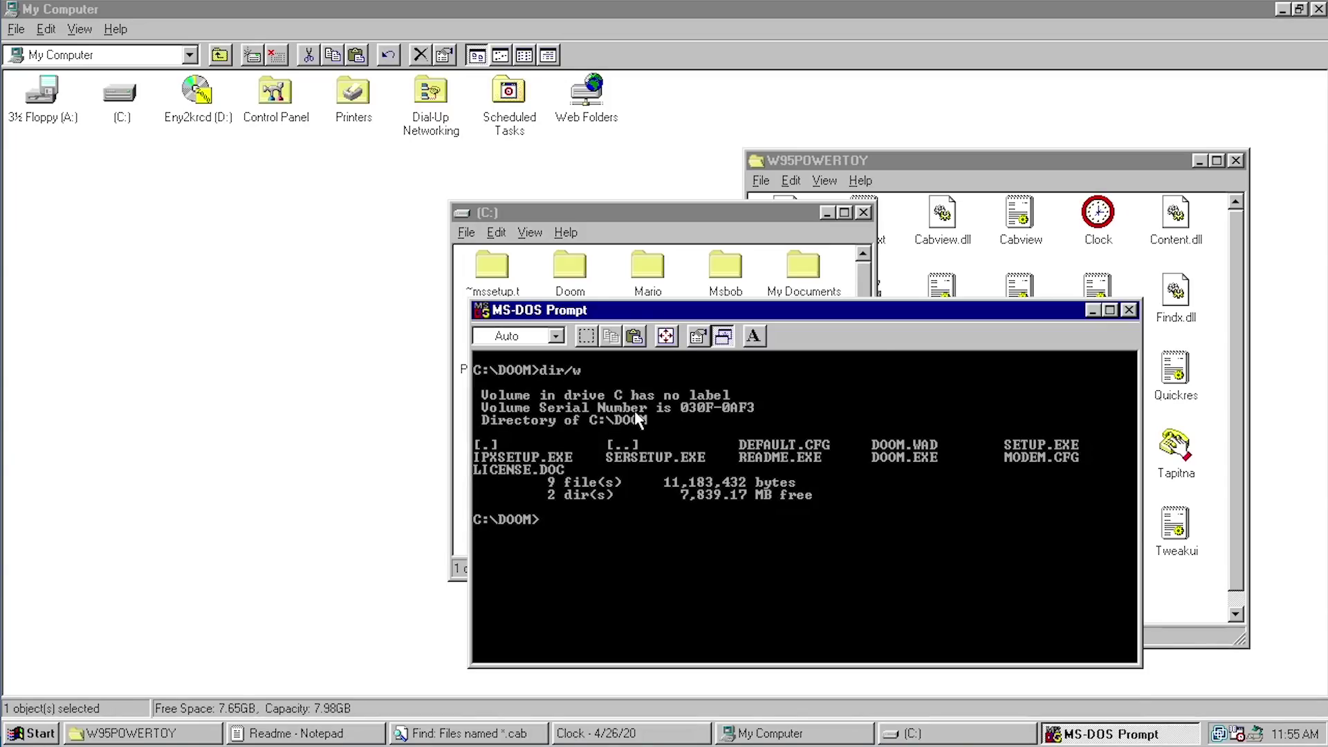
{"action": "left_click", "coordinate": [1130, 313]}
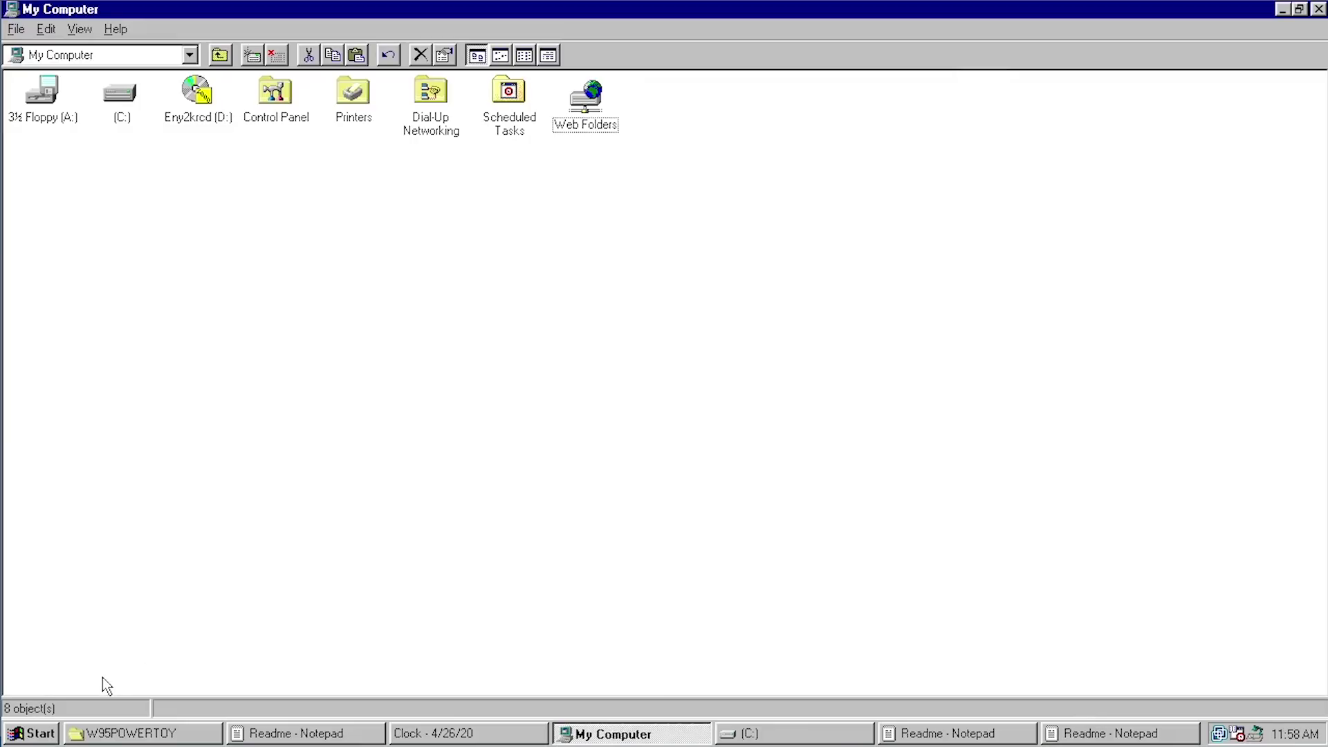
- Search the network for a computer by a person's first name using Find Computer, and close the search window
{"action": "left_click", "coordinate": [45, 733]}
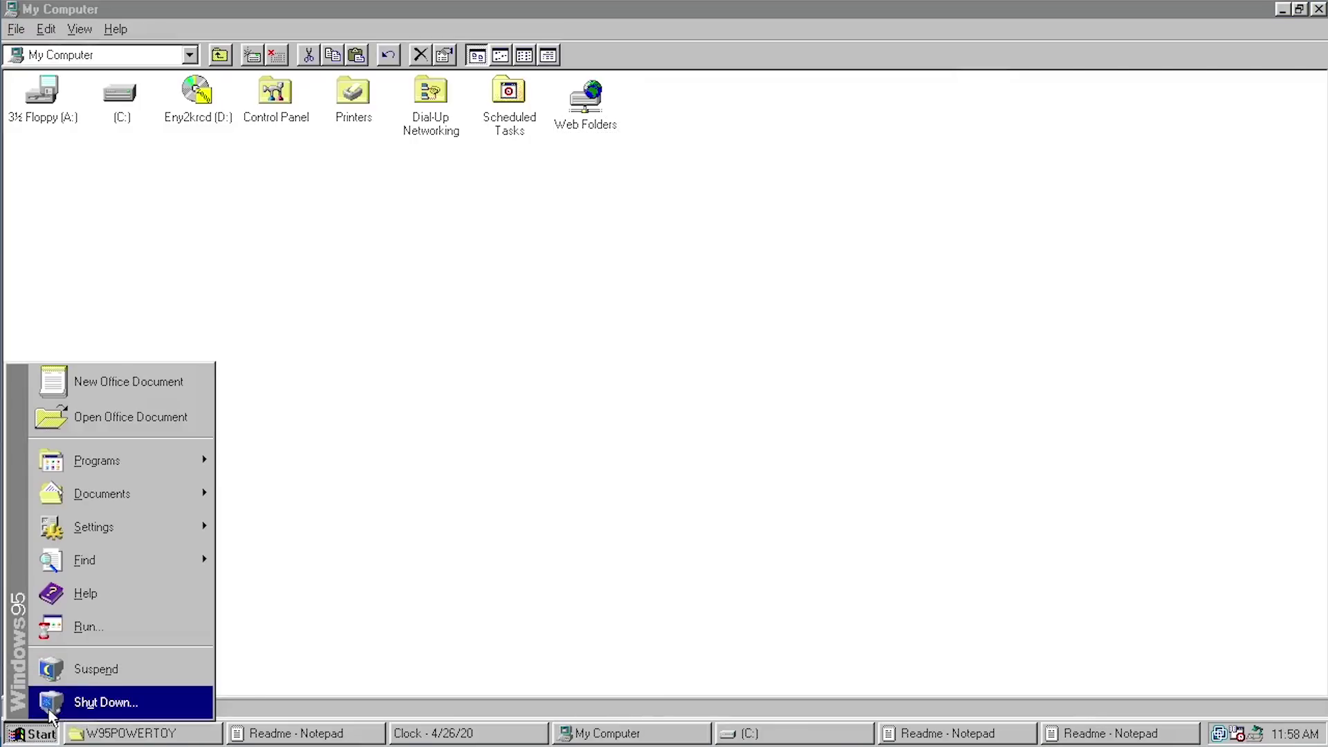
{"action": "mouse_move", "coordinate": [90, 575]}
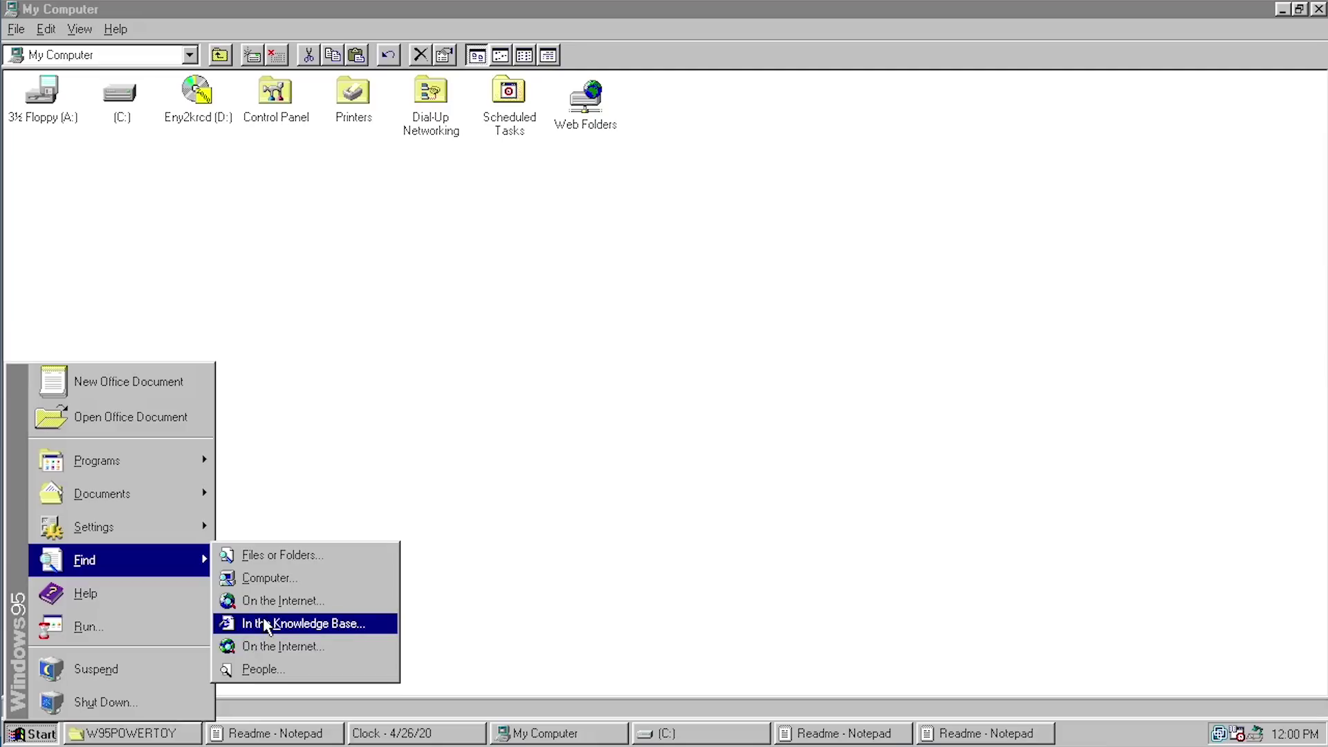
{"action": "left_click", "coordinate": [285, 584]}
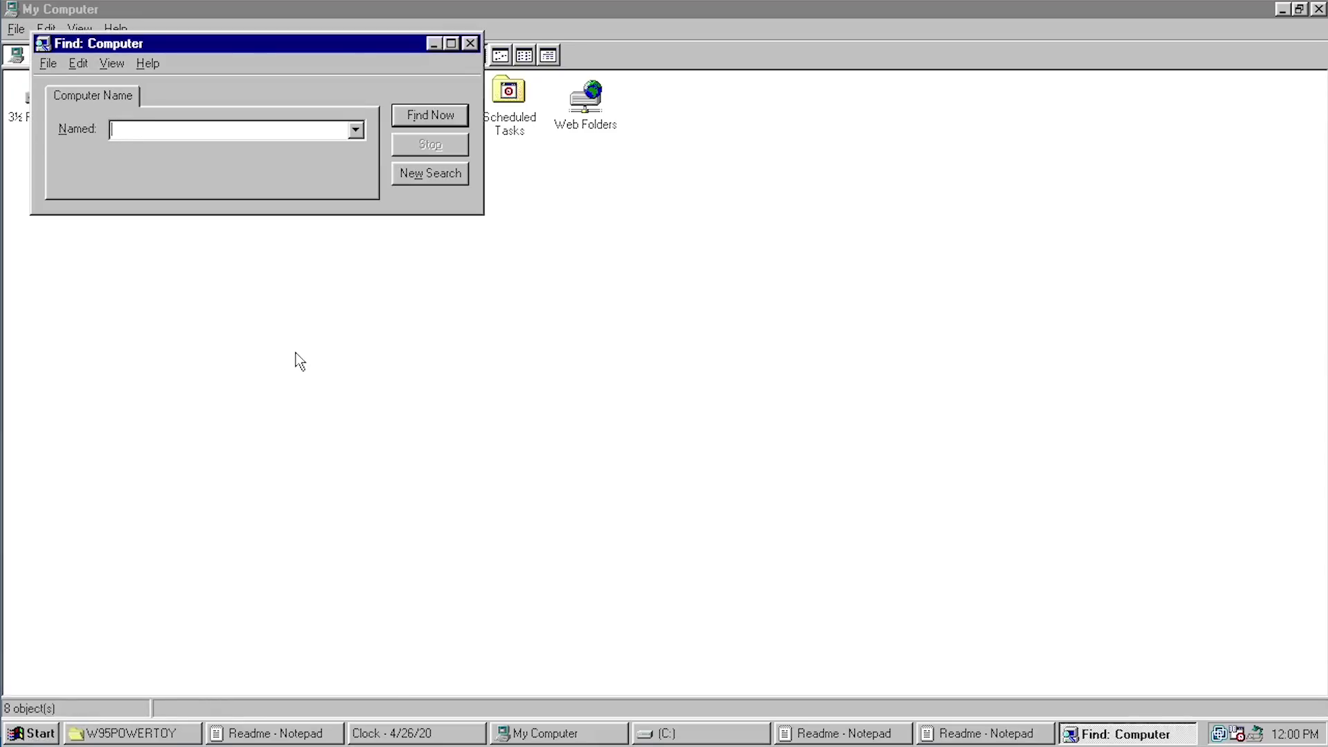
{"action": "type", "text": "michael"}
{"action": "key", "text": "Return"}
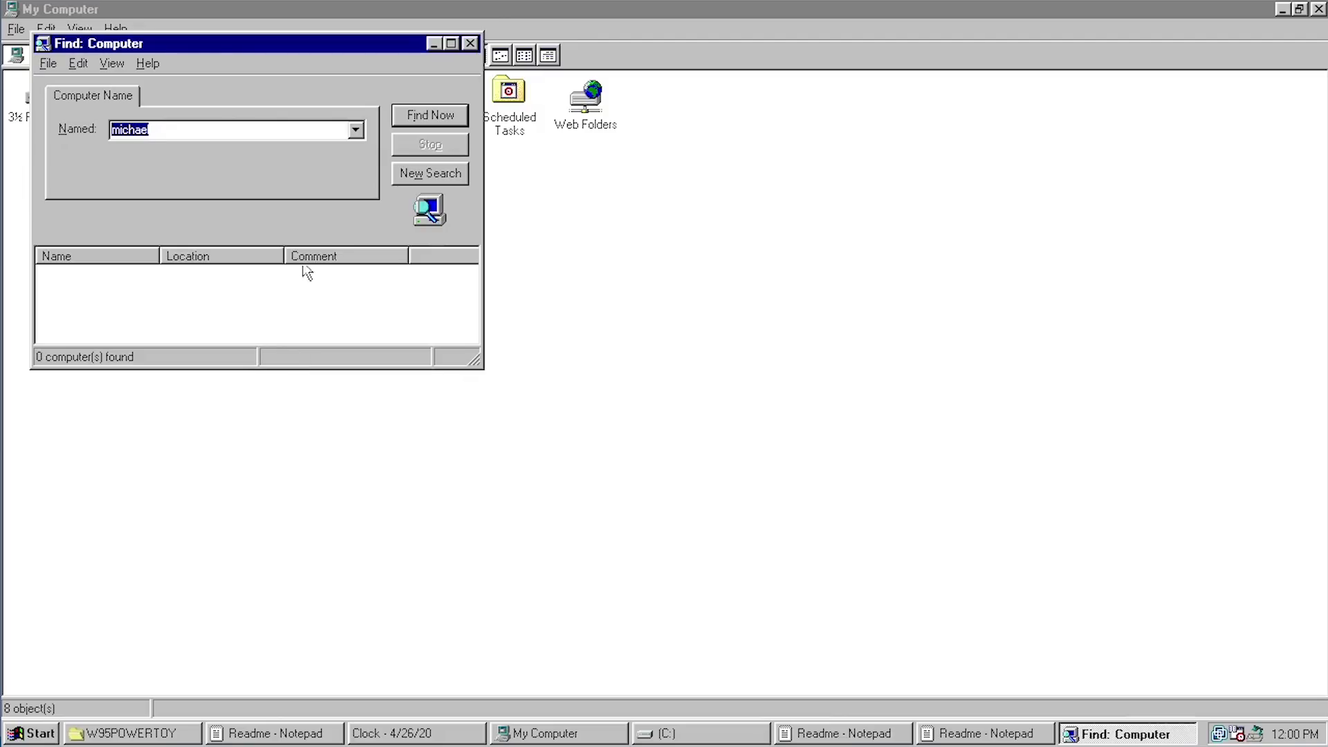
{"action": "left_click", "coordinate": [215, 133]}
{"action": "left_click", "coordinate": [471, 42]}
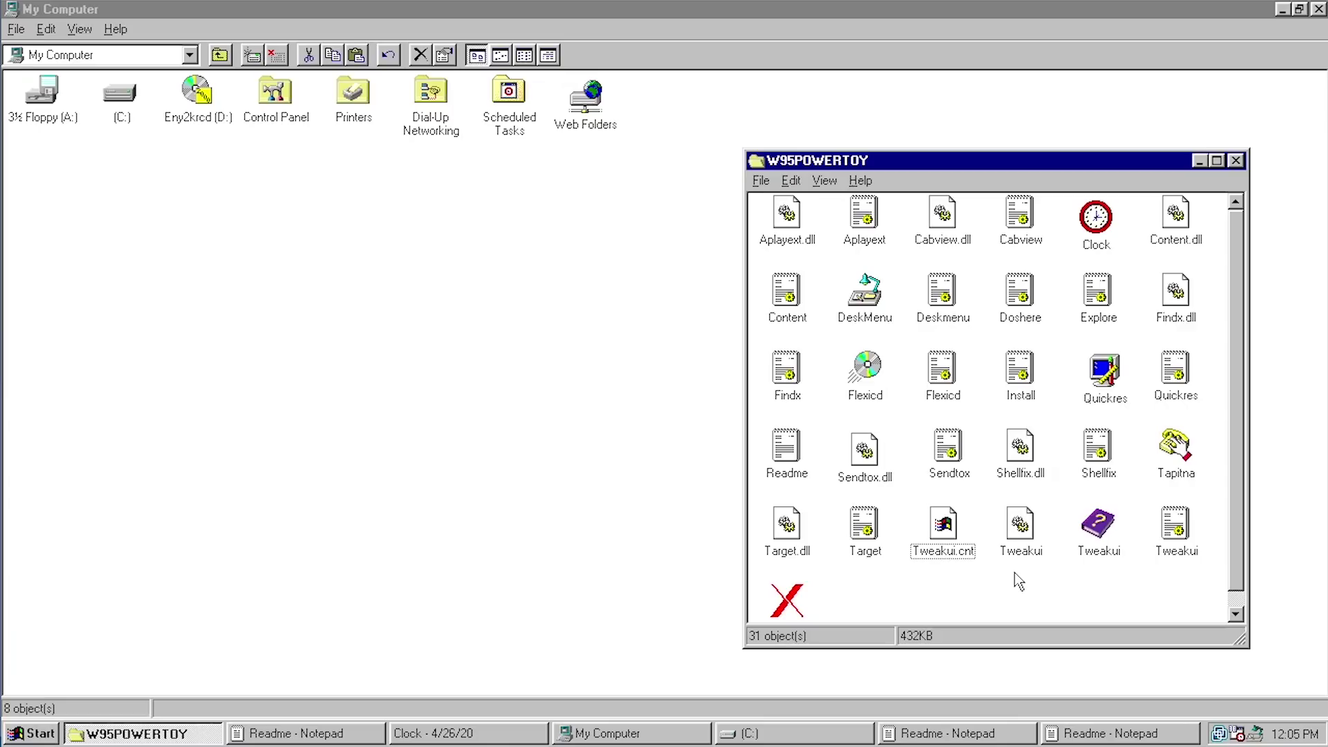
- Run FlexiCD from the W95POWERTOY folder and eject the CD with it
{"action": "double_click", "coordinate": [868, 374]}
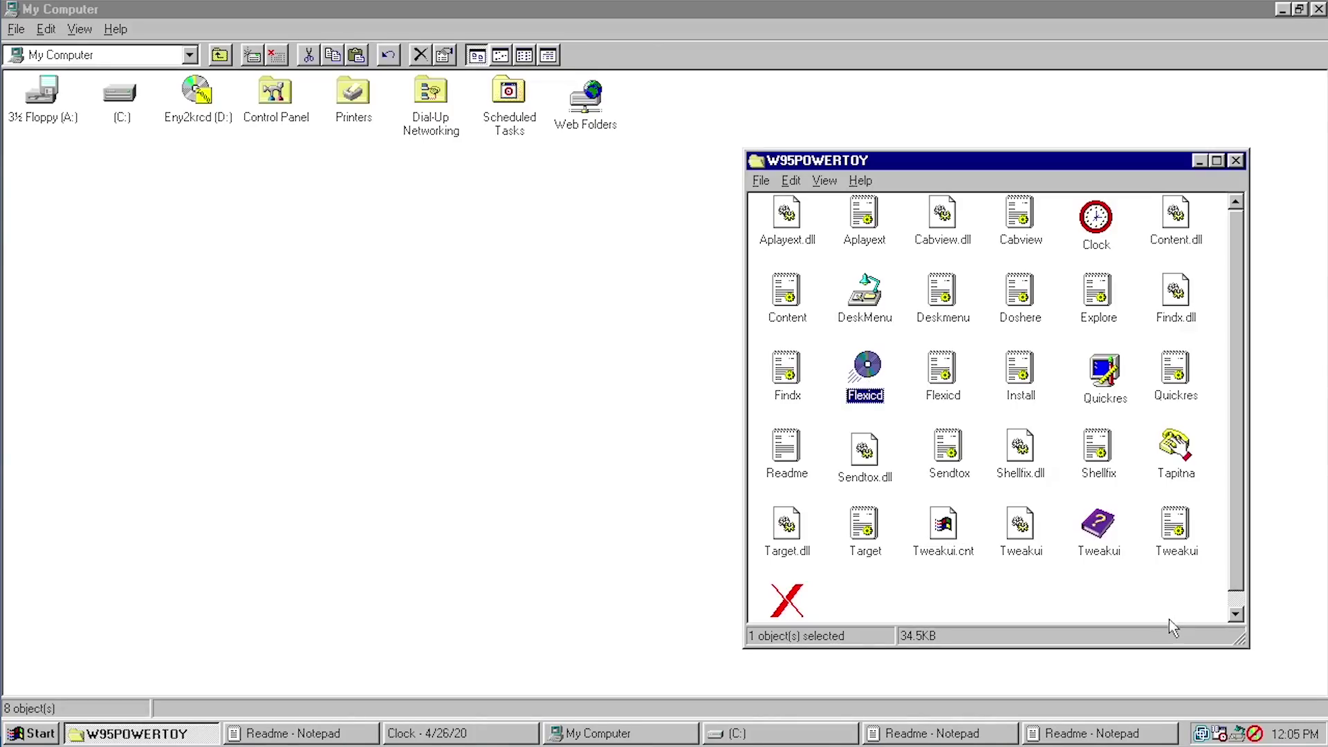
{"action": "right_click", "coordinate": [1257, 735]}
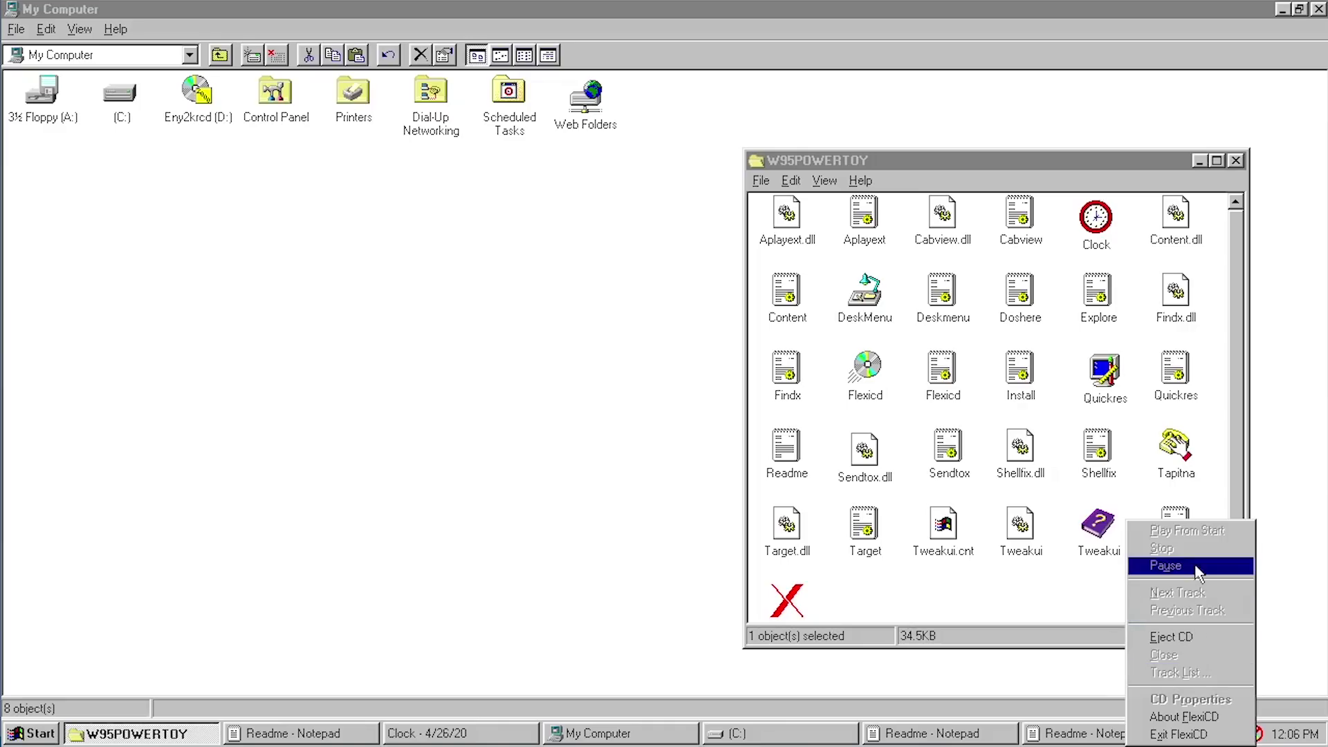
{"action": "left_click", "coordinate": [1170, 637]}
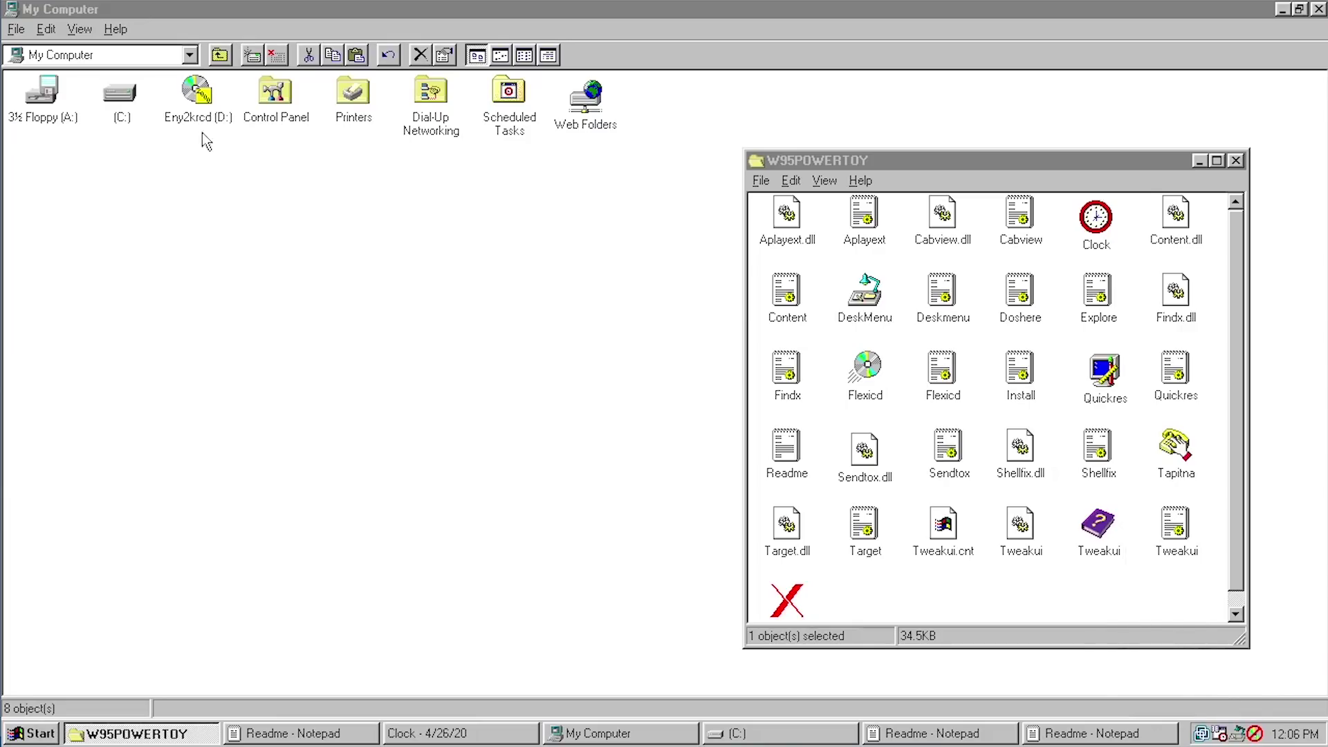
- Switch to the My Computer window and close the CD drive tray through FlexiCD
{"action": "left_click", "coordinate": [219, 205]}
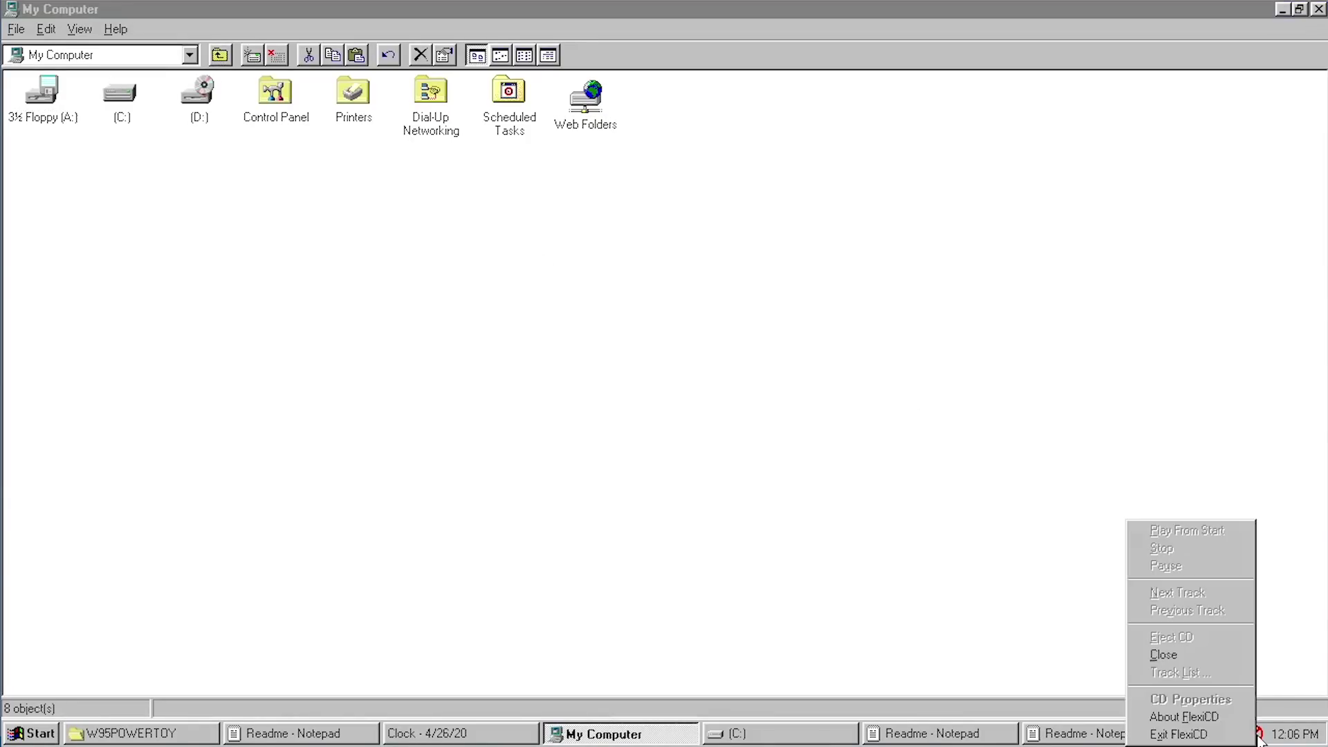
{"action": "right_click", "coordinate": [1255, 734]}
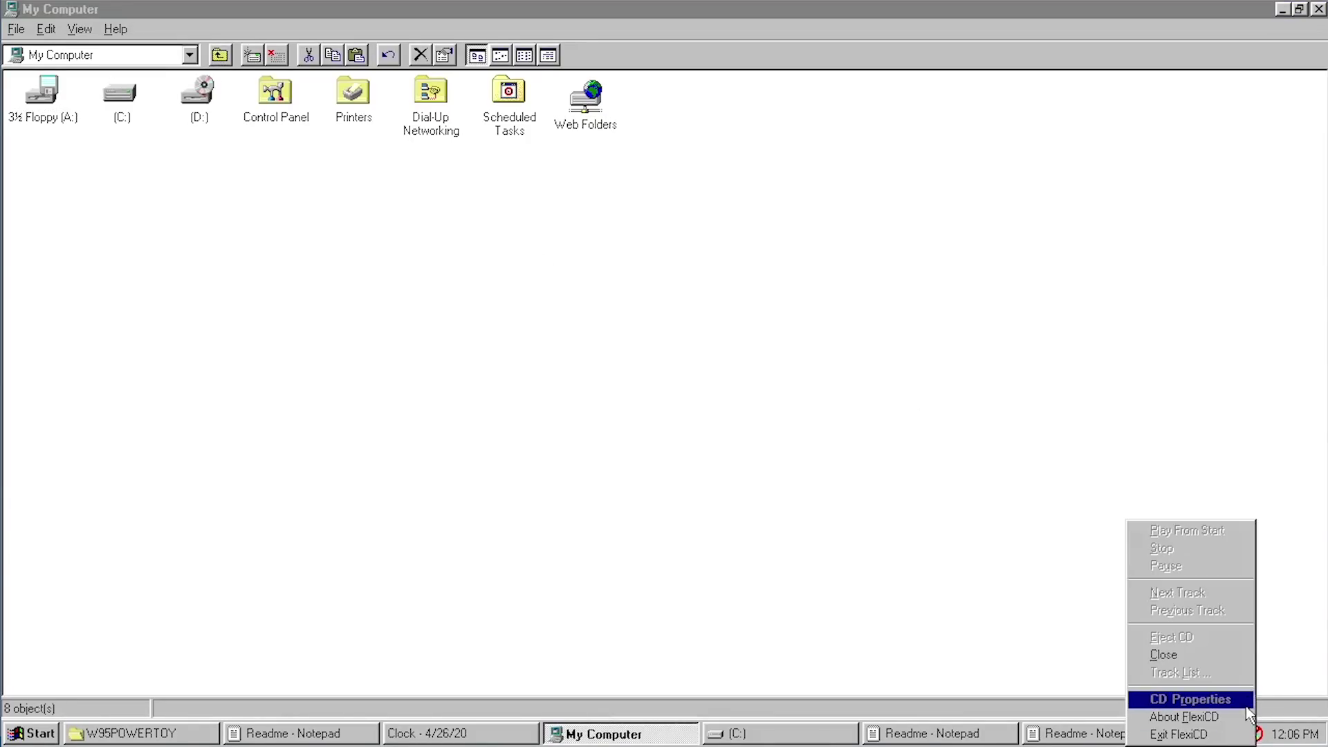
{"action": "left_click", "coordinate": [1195, 656]}
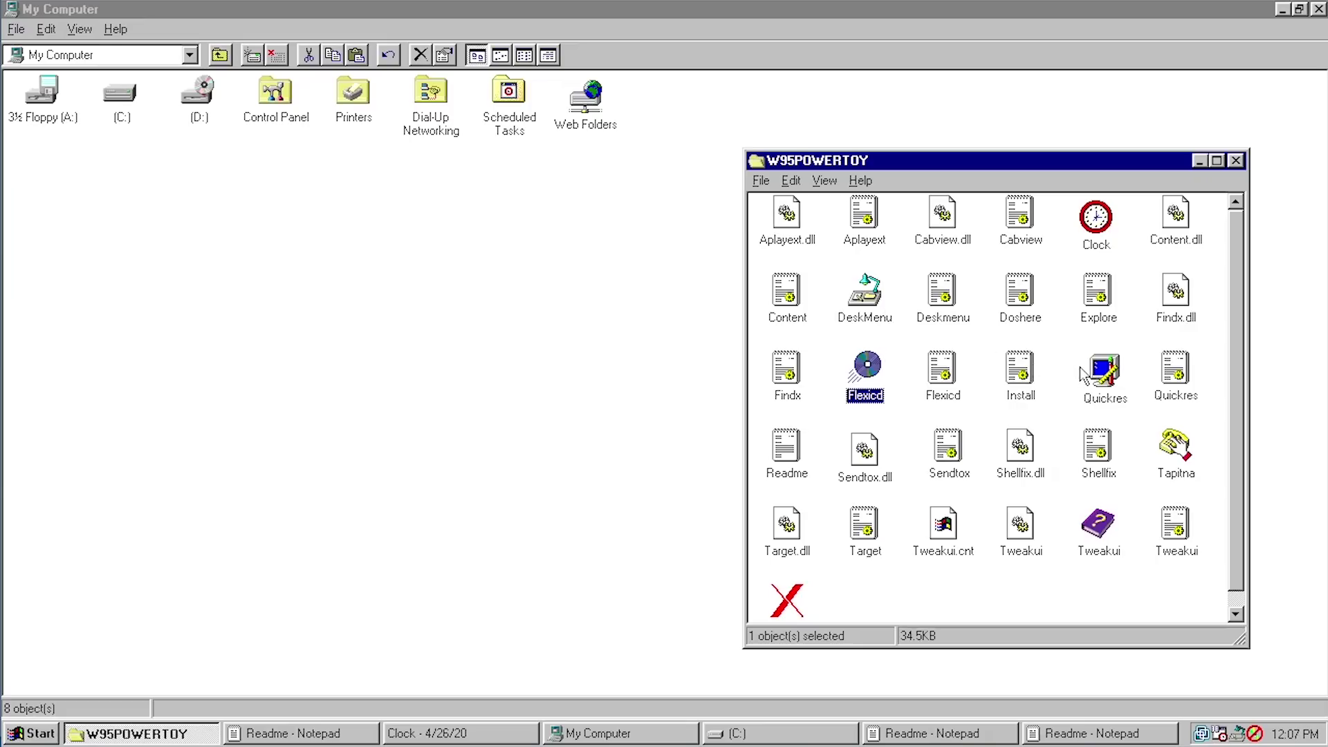
- Run QuickRes from the W95POWERTOY folder and choose the 800x600 TrueColor (32 bit) display mode
{"action": "double_click", "coordinate": [1104, 373]}
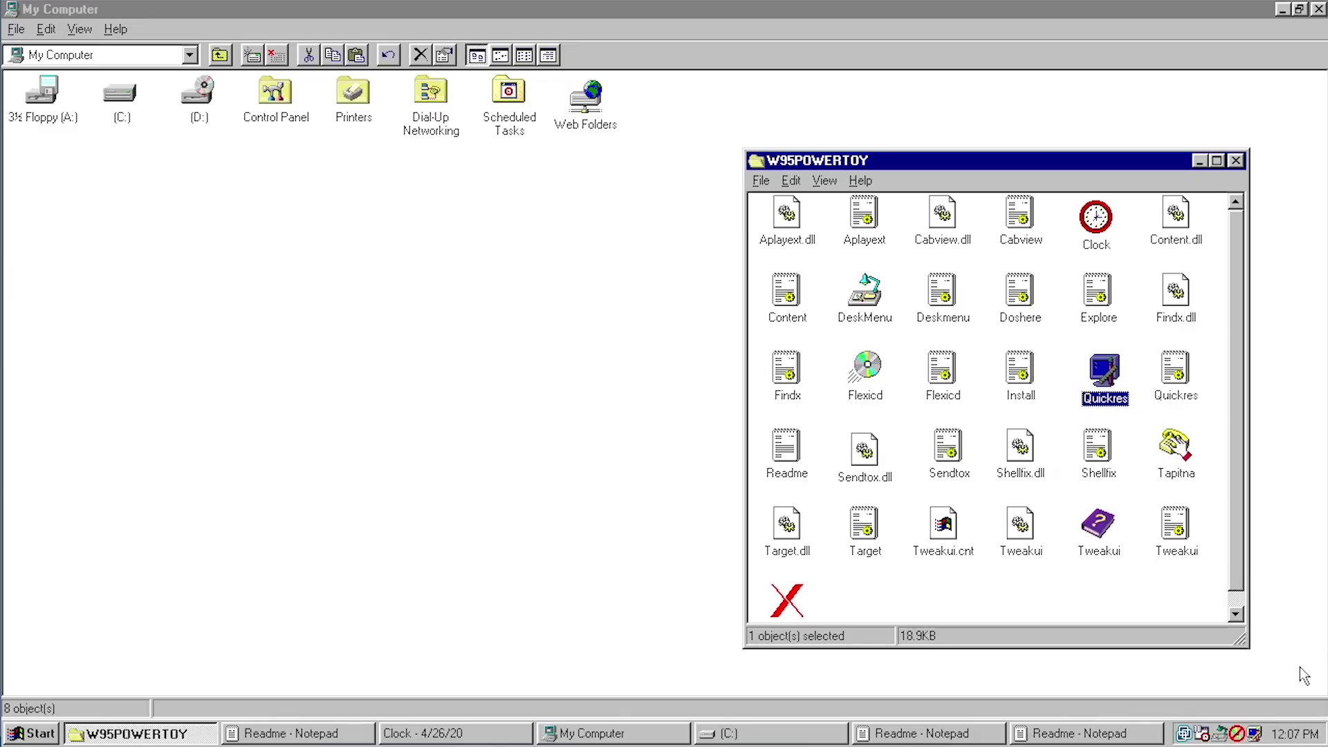
{"action": "left_click", "coordinate": [1257, 735]}
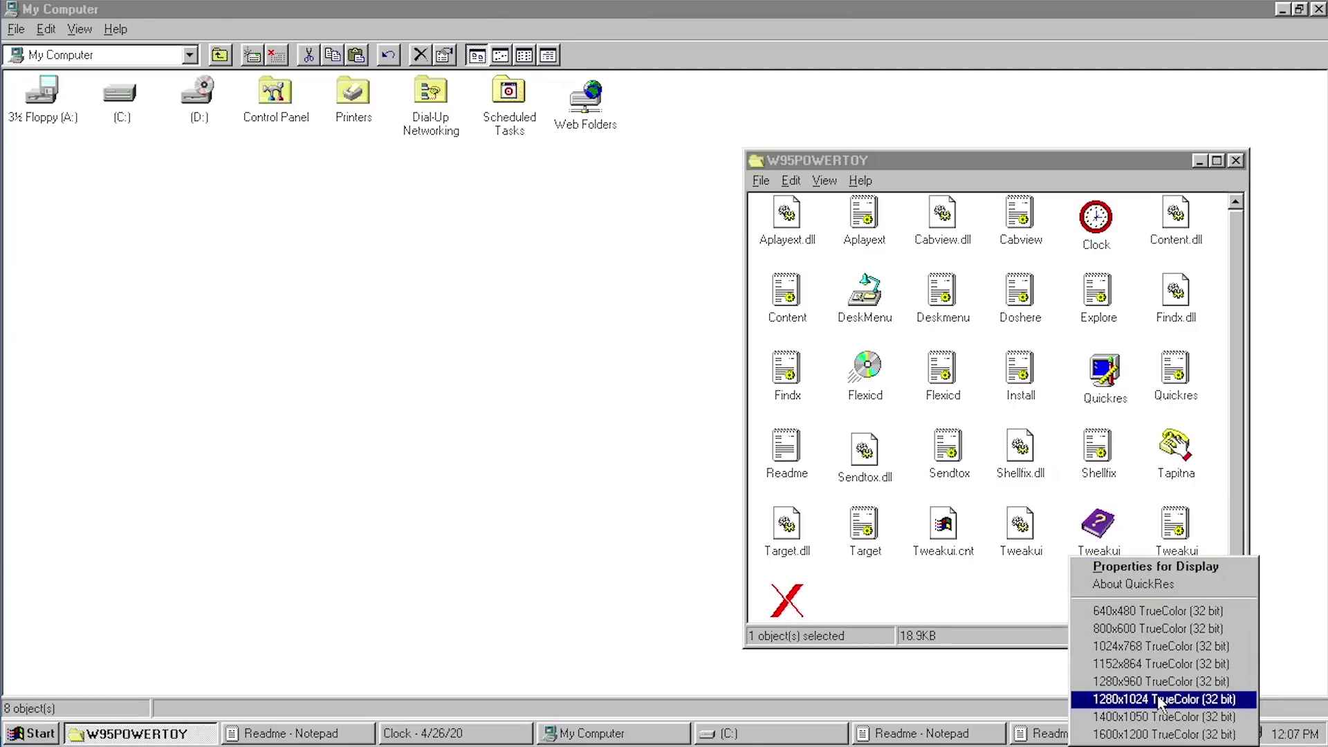
{"action": "left_click", "coordinate": [1166, 631]}
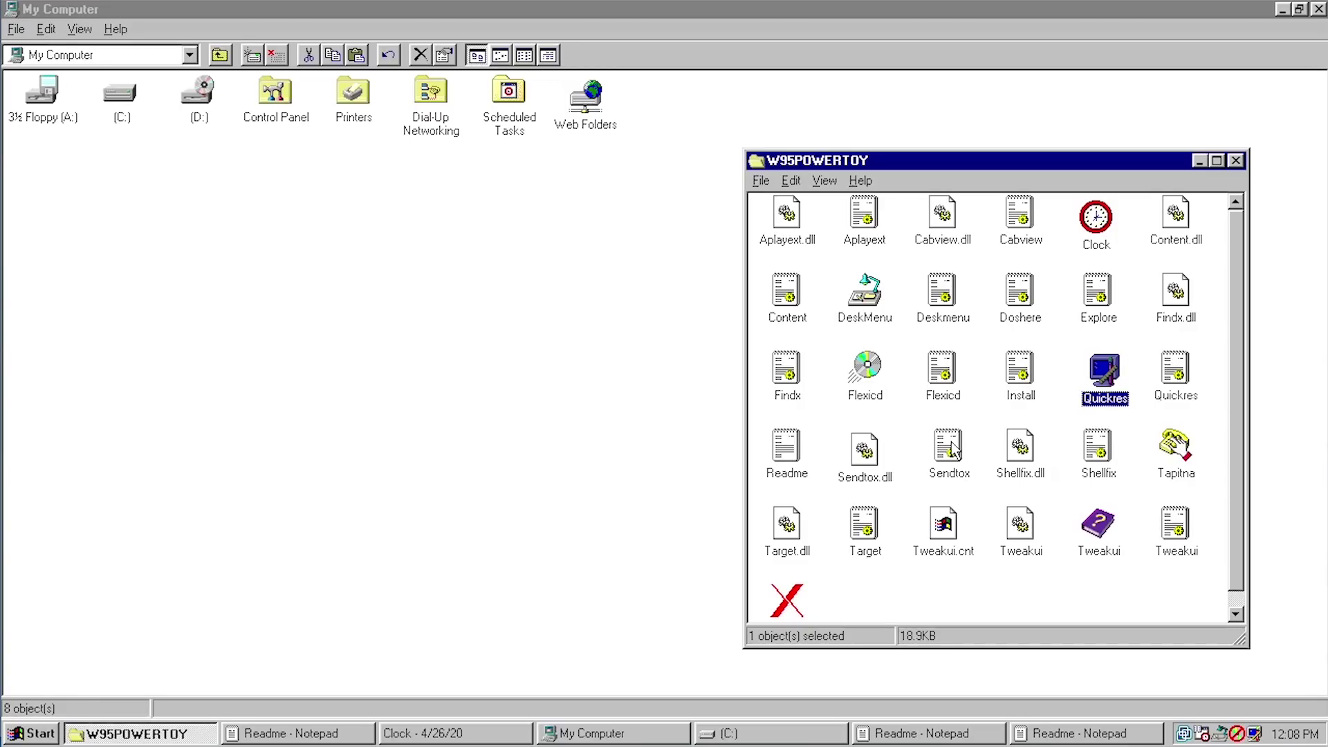
- Send the Flexicd setup information file to Clipboard as Name and paste its path into the Run dialog
{"action": "left_click", "coordinate": [951, 413]}
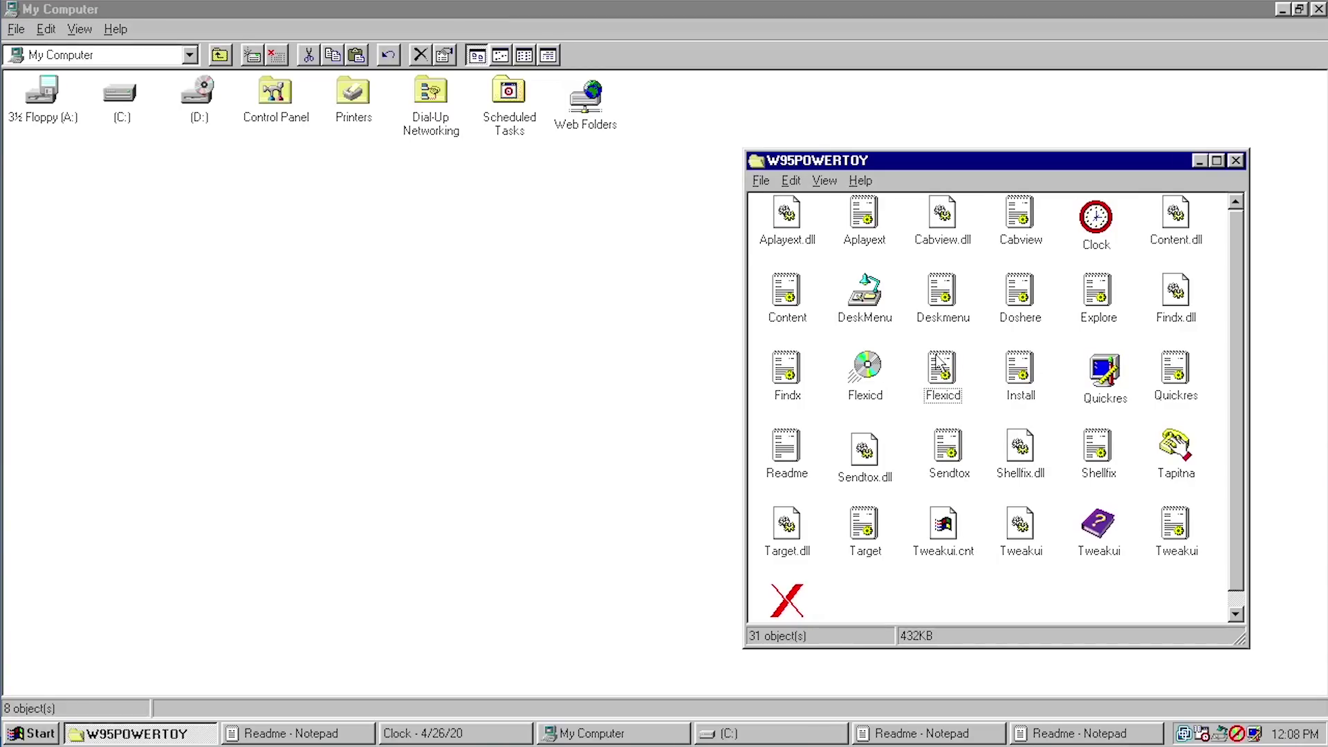
{"action": "right_click", "coordinate": [949, 361]}
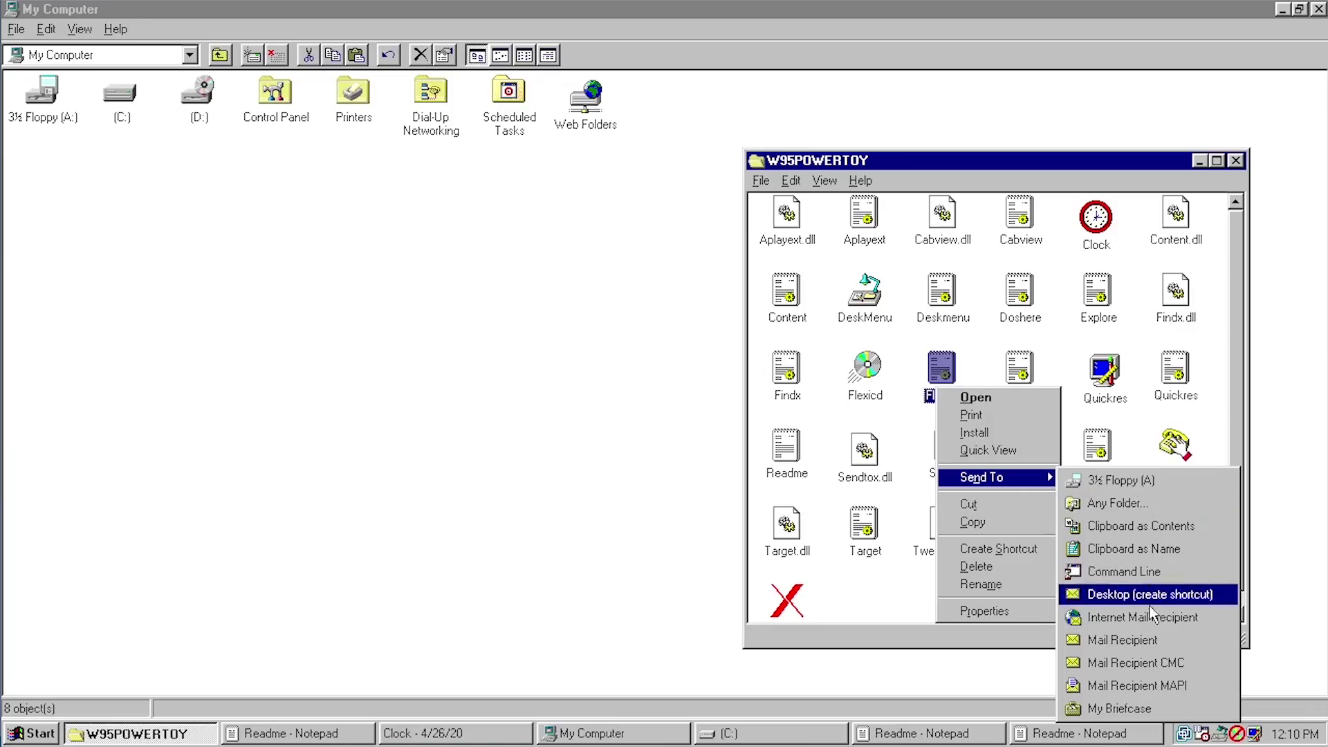
{"action": "left_click", "coordinate": [1112, 551]}
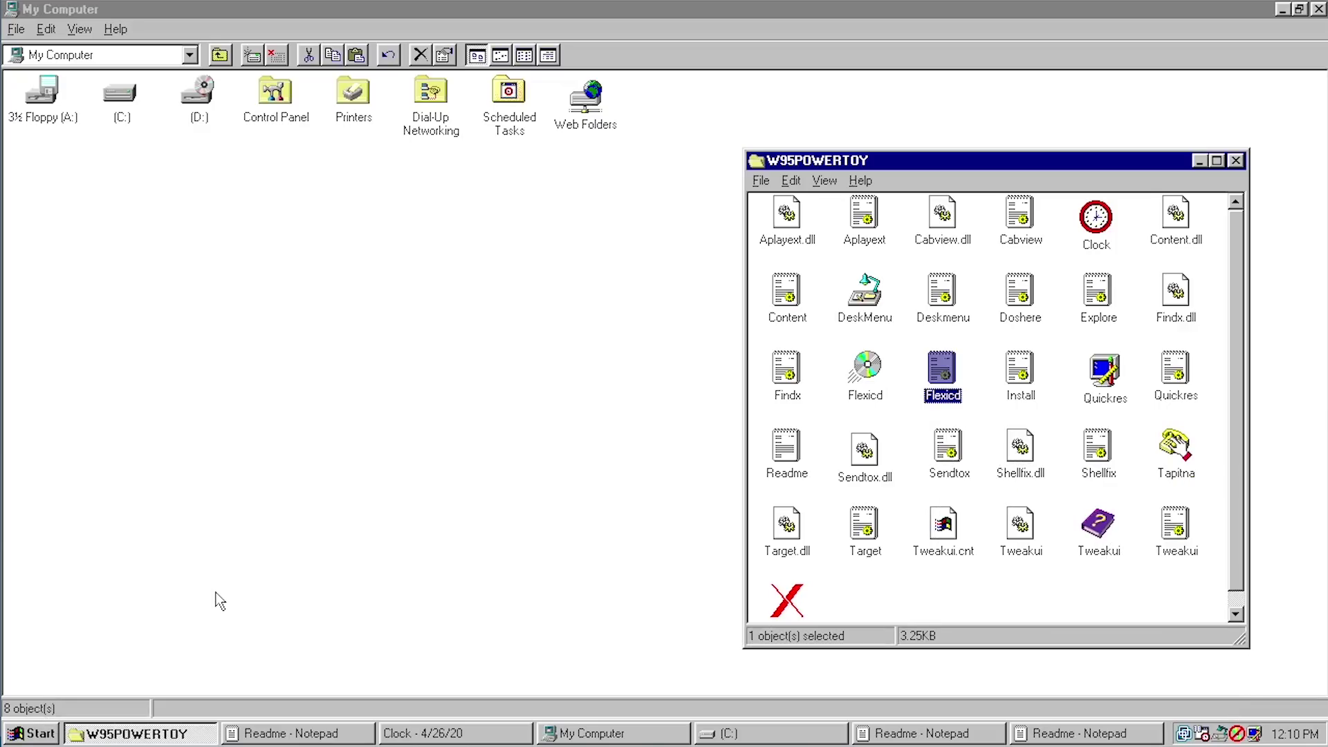
{"action": "key", "text": "super+r"}
{"action": "type", "text": "C:\\WINDOWS\\DESKTOP\\W95POWERTOY\\FLEXICD.INF"}
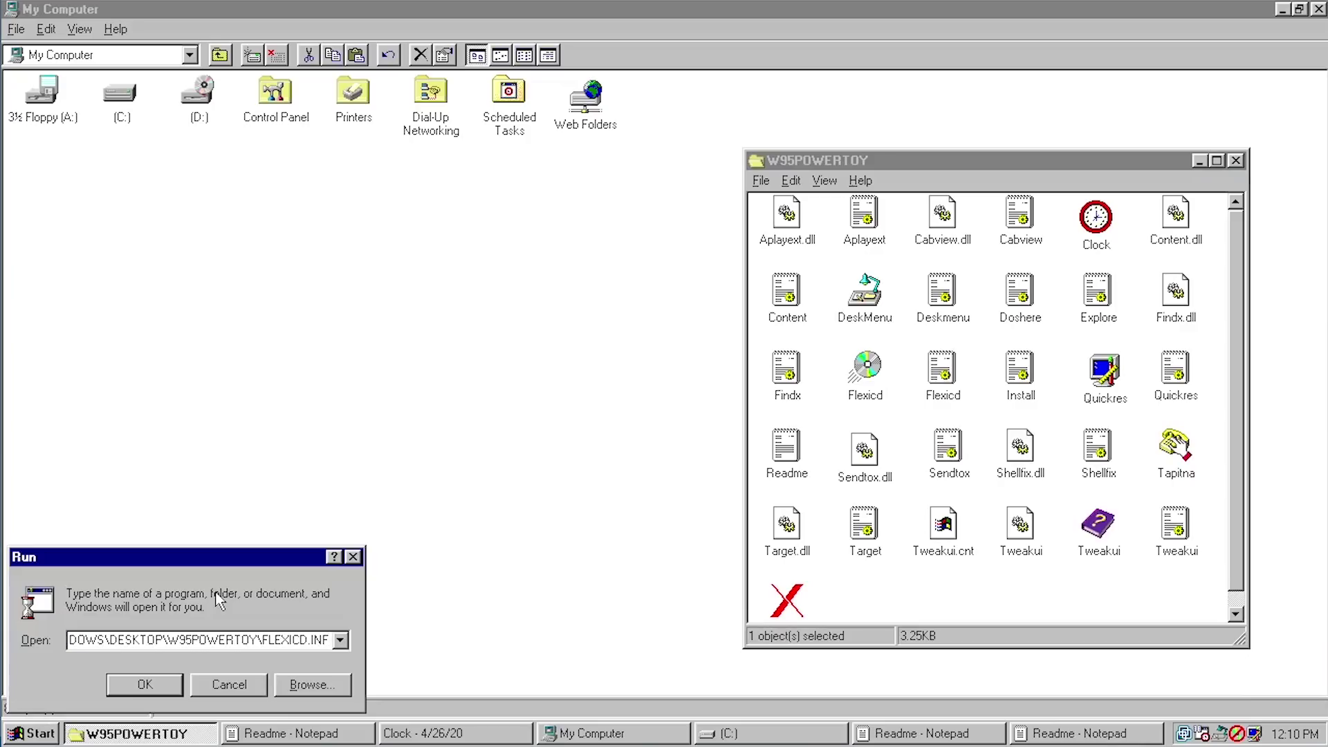
- Examine the full FLEXICD.INF path in the Run dialog from end to start, and cancel the dialog
{"action": "key", "text": "Left"}
{"action": "key", "text": "Left"}
{"action": "key", "text": "Left"}
{"action": "key", "text": "Left"}
{"action": "key", "text": "Left"}
{"action": "key", "text": "Left"}
{"action": "key", "text": "Left"}
{"action": "key", "text": "Left"}
{"action": "key", "text": "Left"}
{"action": "key", "text": "ctrl+Left"}
{"action": "key", "text": "ctrl+Left"}
{"action": "key", "text": "ctrl+Left"}
{"action": "key", "text": "ctrl+Right"}
{"action": "key", "text": "ctrl+Right"}
{"action": "key", "text": "ctrl+Right"}
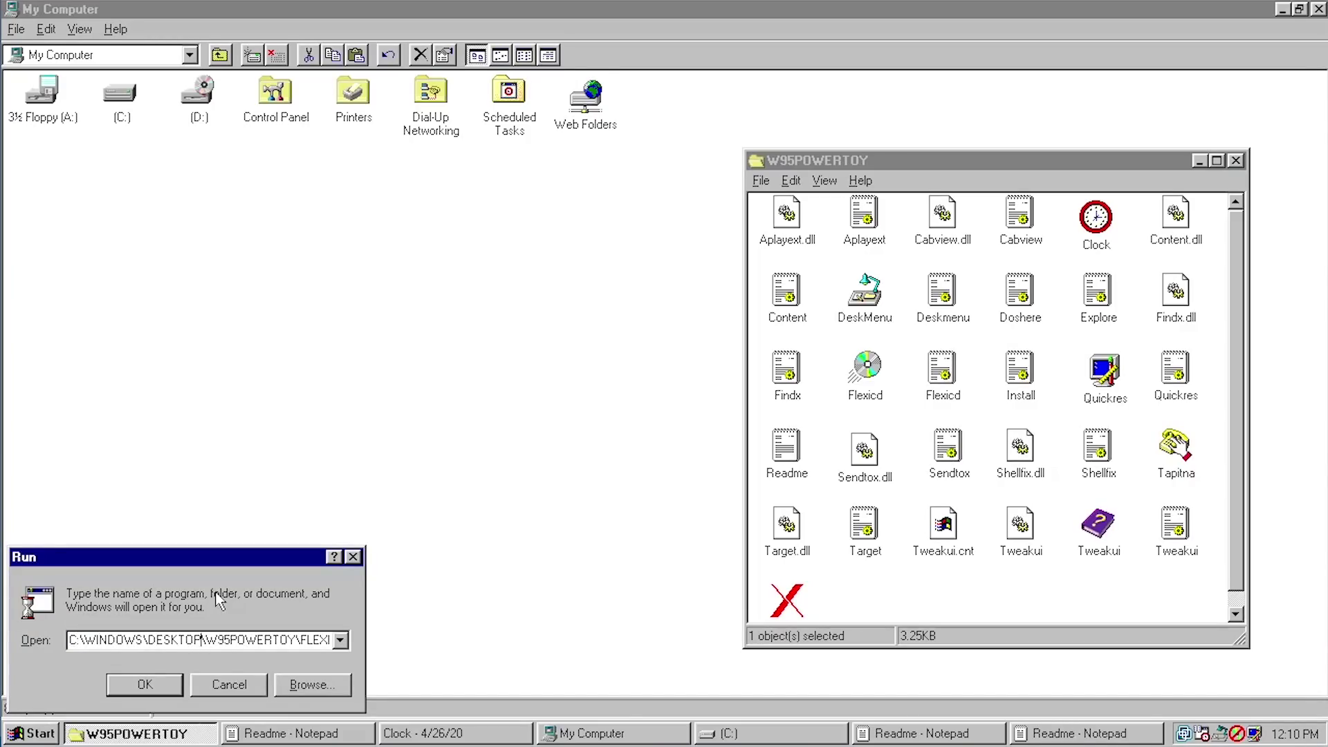
{"action": "key", "text": "ctrl+Right"}
{"action": "key", "text": "ctrl+Right"}
{"action": "key", "text": "ctrl+Right"}
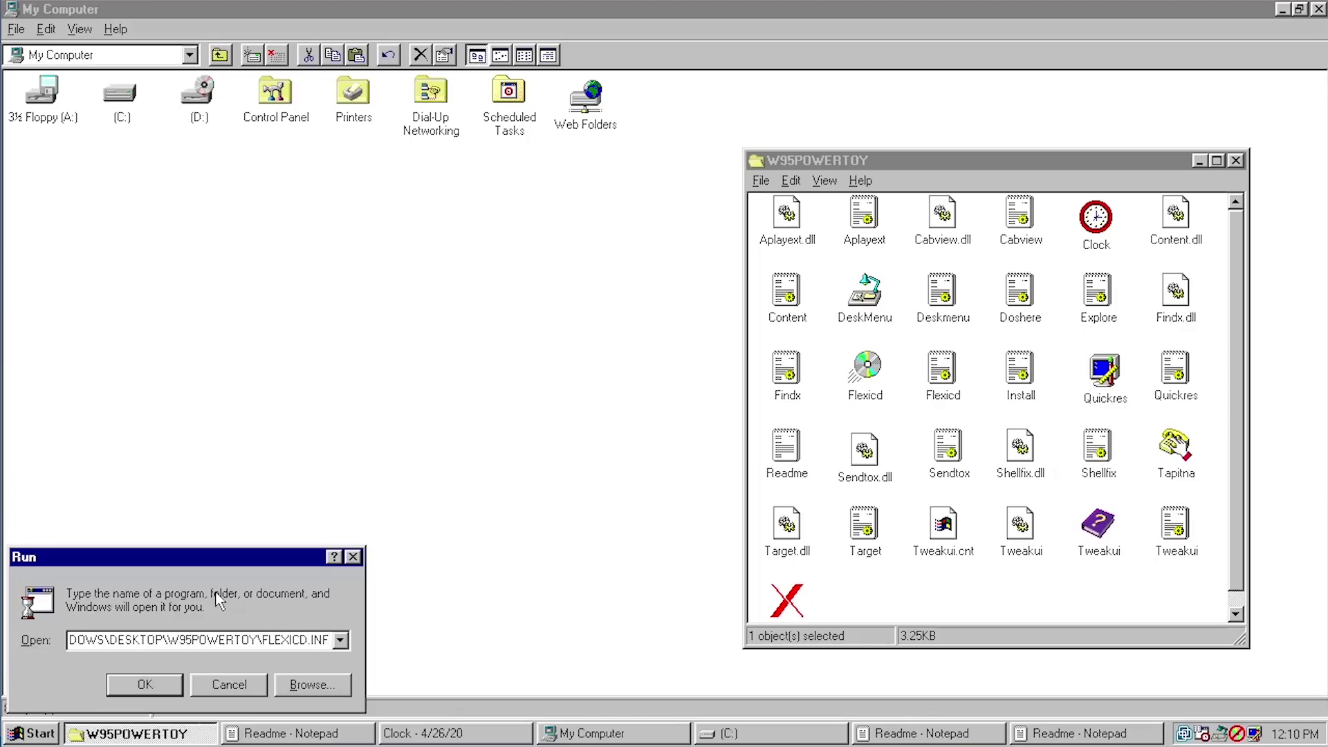
{"action": "key", "text": "Left"}
{"action": "key", "text": "Left"}
{"action": "key", "text": "Left"}
{"action": "key", "text": "Left"}
{"action": "key", "text": "Left"}
{"action": "key", "text": "Left"}
{"action": "key", "text": "Left"}
{"action": "key", "text": "Left"}
{"action": "key", "text": "Left"}
{"action": "key", "text": "Left"}
{"action": "key", "text": "Left"}
{"action": "key", "text": "Left"}
{"action": "key", "text": "Left"}
{"action": "key", "text": "Left"}
{"action": "key", "text": "Left"}
{"action": "key", "text": "Left"}
{"action": "key", "text": "Left"}
{"action": "key", "text": "Left"}
{"action": "key", "text": "Left"}
{"action": "key", "text": "Left"}
{"action": "key", "text": "ctrl+Left"}
{"action": "key", "text": "ctrl+Right"}
{"action": "key", "text": "ctrl+Right"}
{"action": "key", "text": "ctrl+Right"}
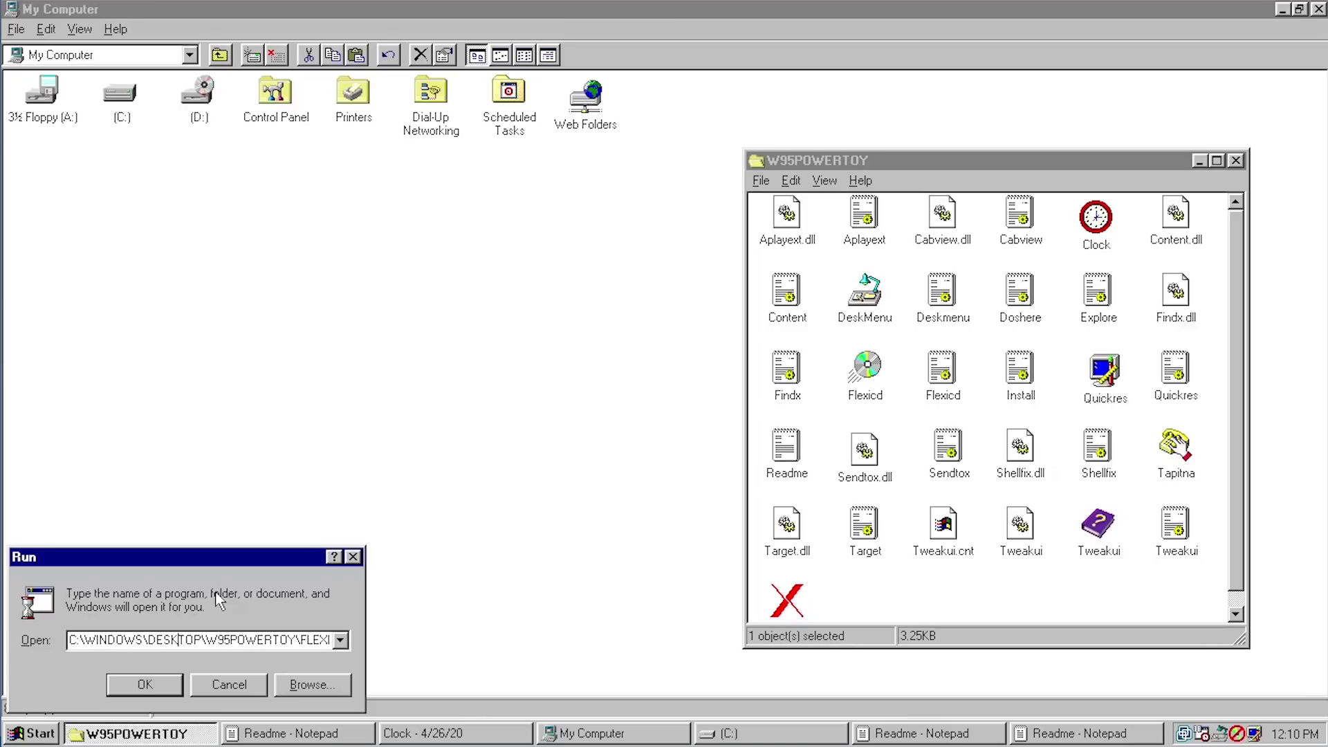
{"action": "left_click", "coordinate": [222, 685]}
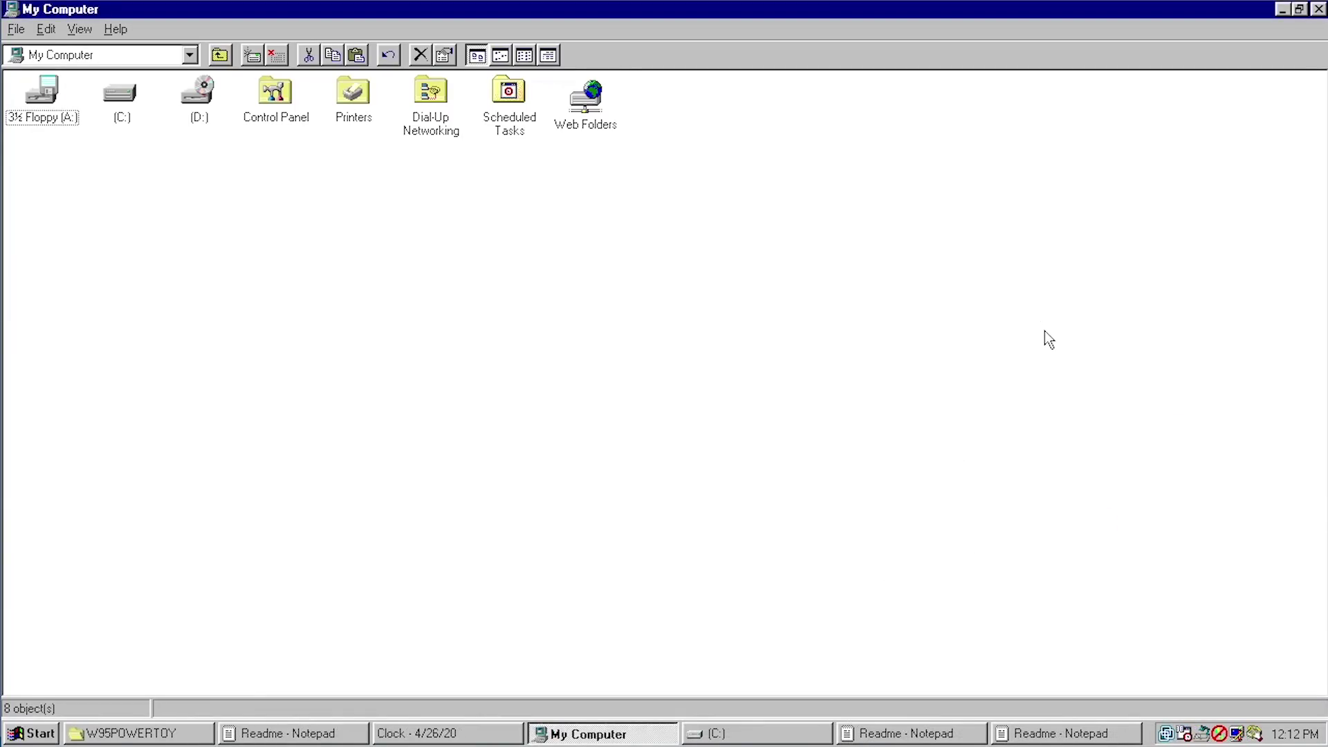
- Start Phone Dialer from the Tapitna tray utility and move the Location Information dialog off the dialer's number area
{"action": "right_click", "coordinate": [1259, 736]}
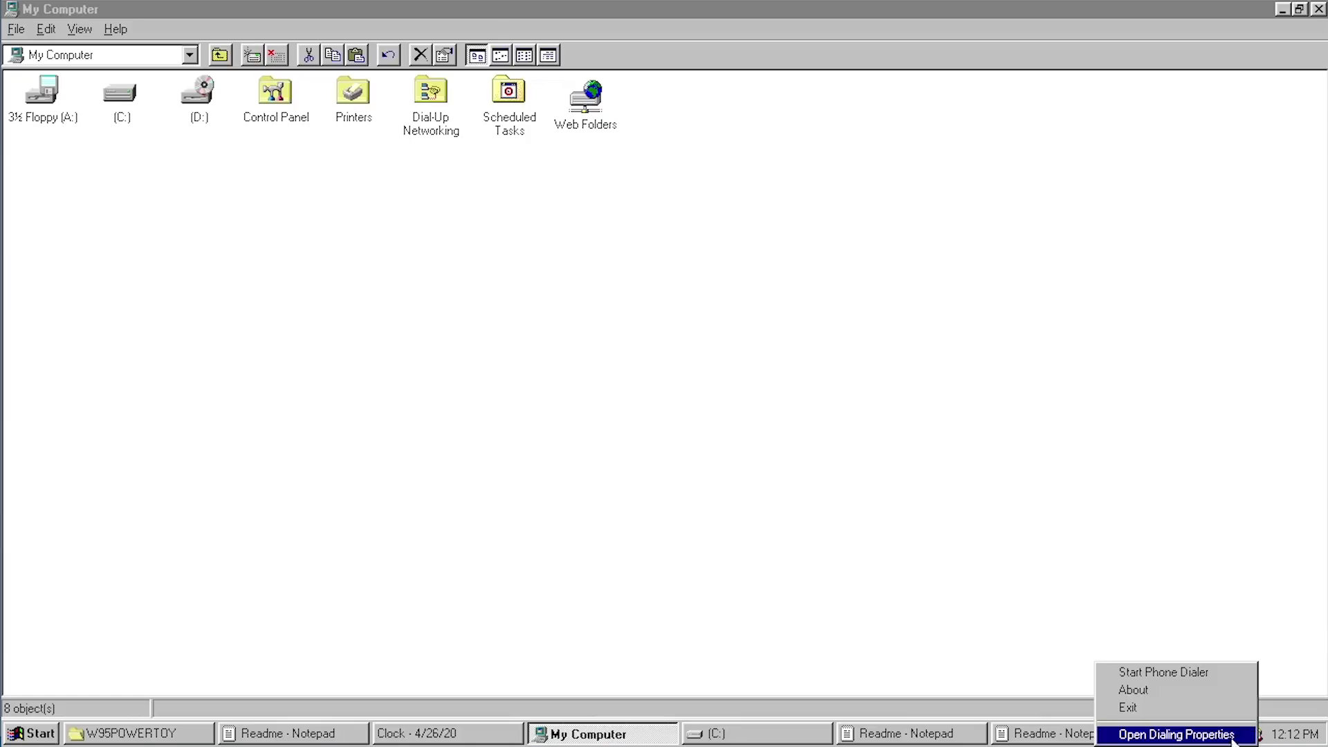
{"action": "left_click", "coordinate": [1151, 673]}
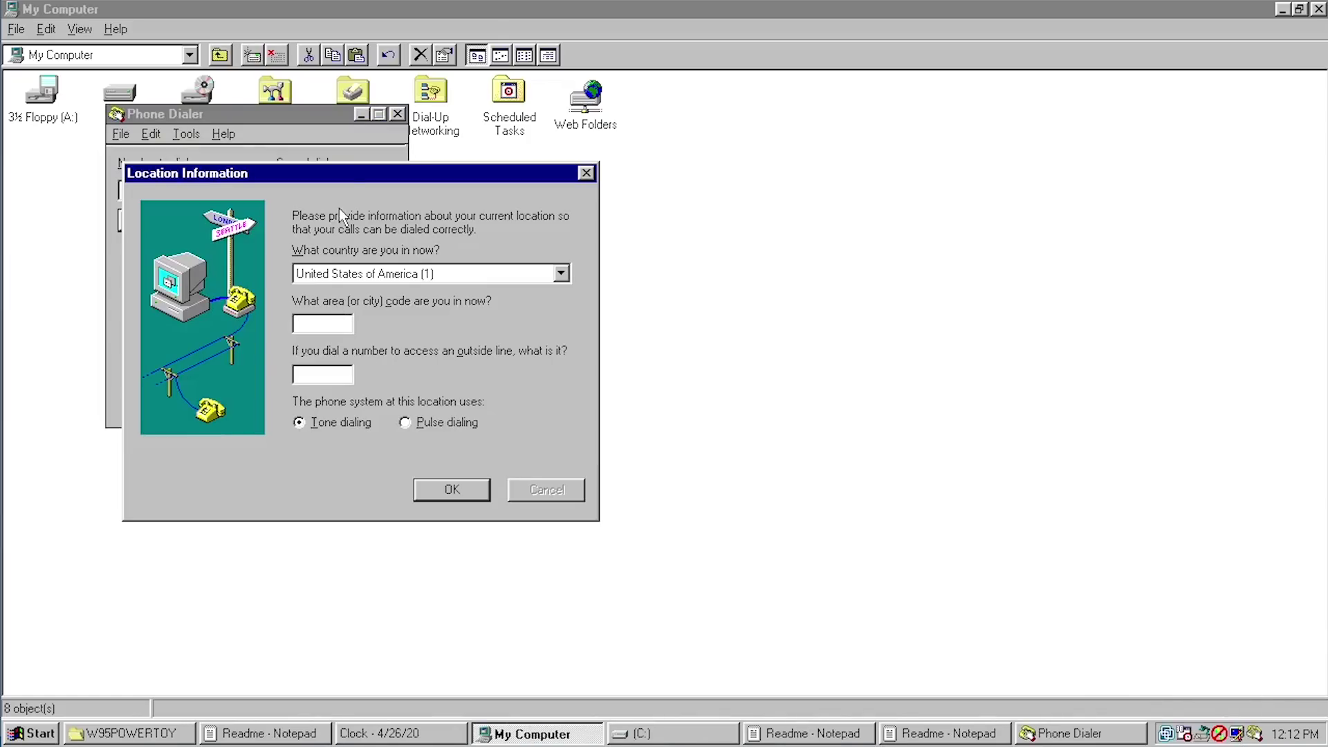
{"action": "left_click_drag", "start_coordinate": [339, 181], "coordinate": [372, 197]}
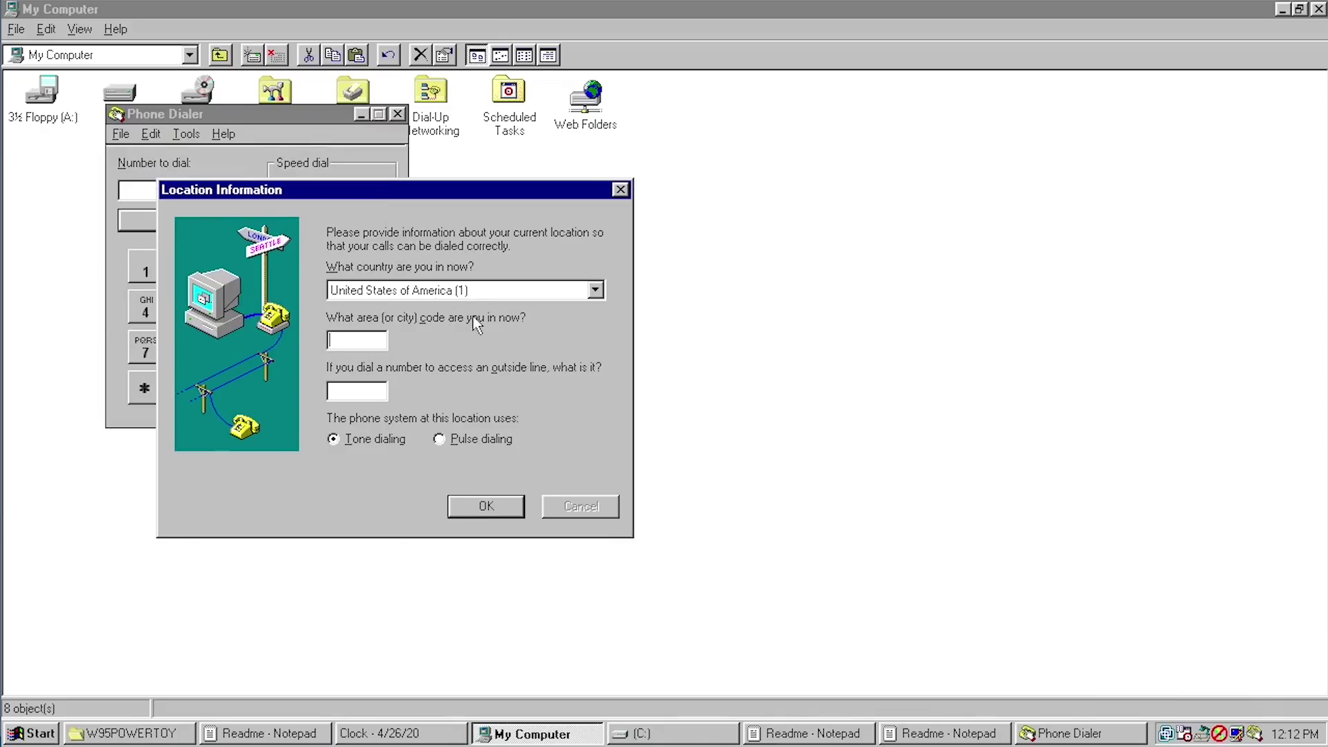
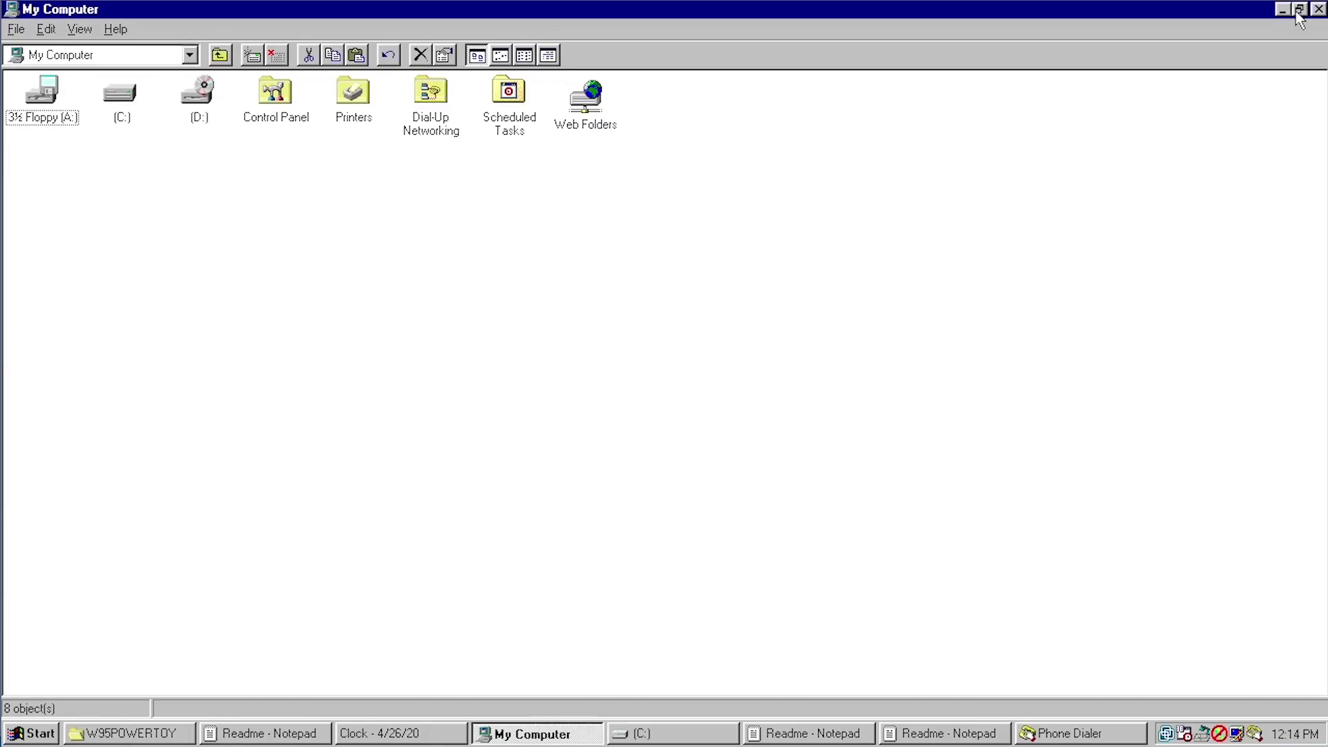
- Restore the My Computer window to a smaller size and open the folder containing the desktop Opera shortcut's target
{"action": "left_click", "coordinate": [1298, 10]}
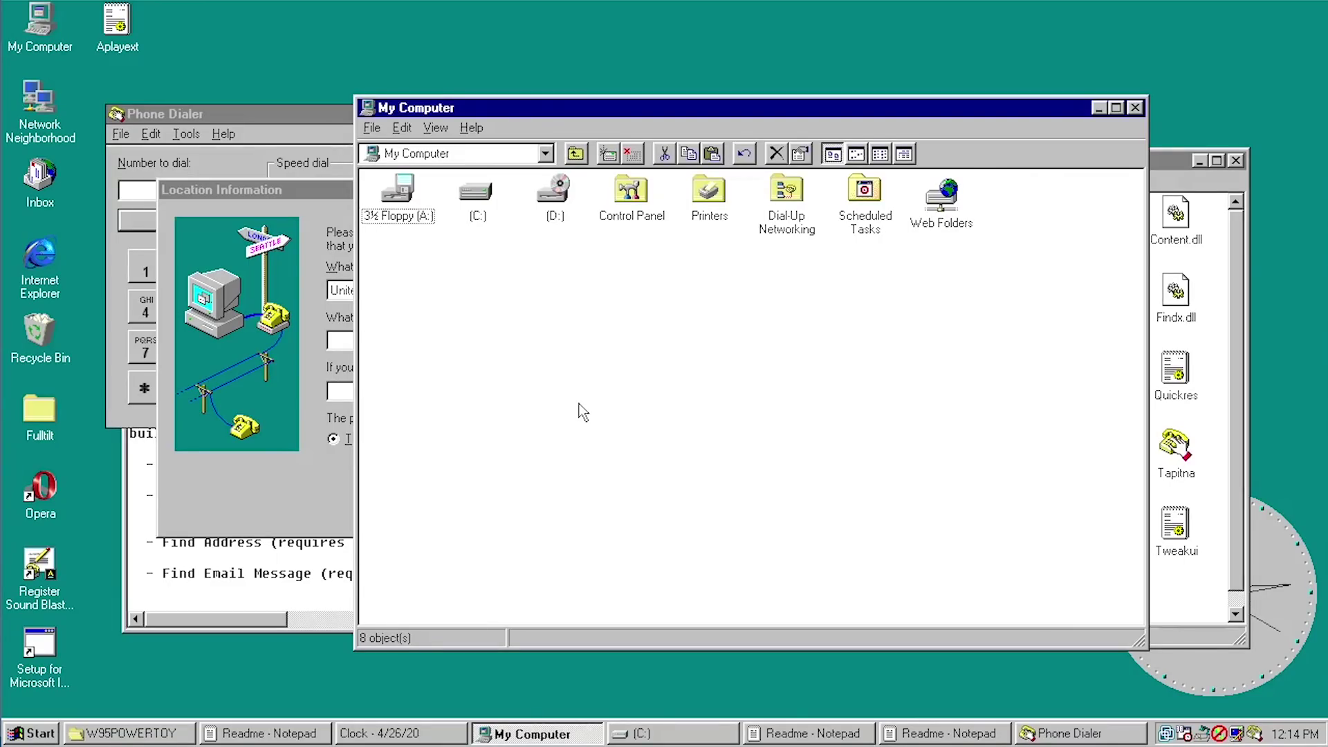
{"action": "right_click", "coordinate": [45, 511]}
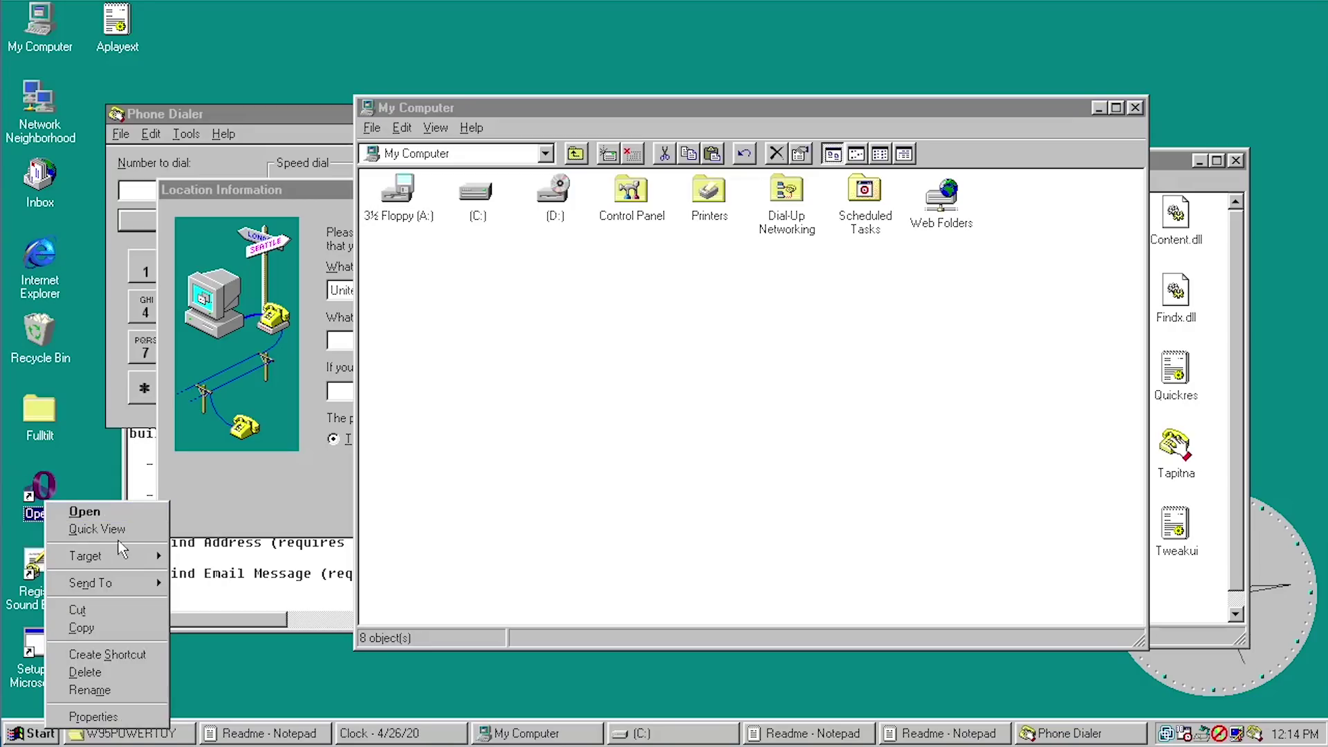
{"action": "mouse_move", "coordinate": [89, 558]}
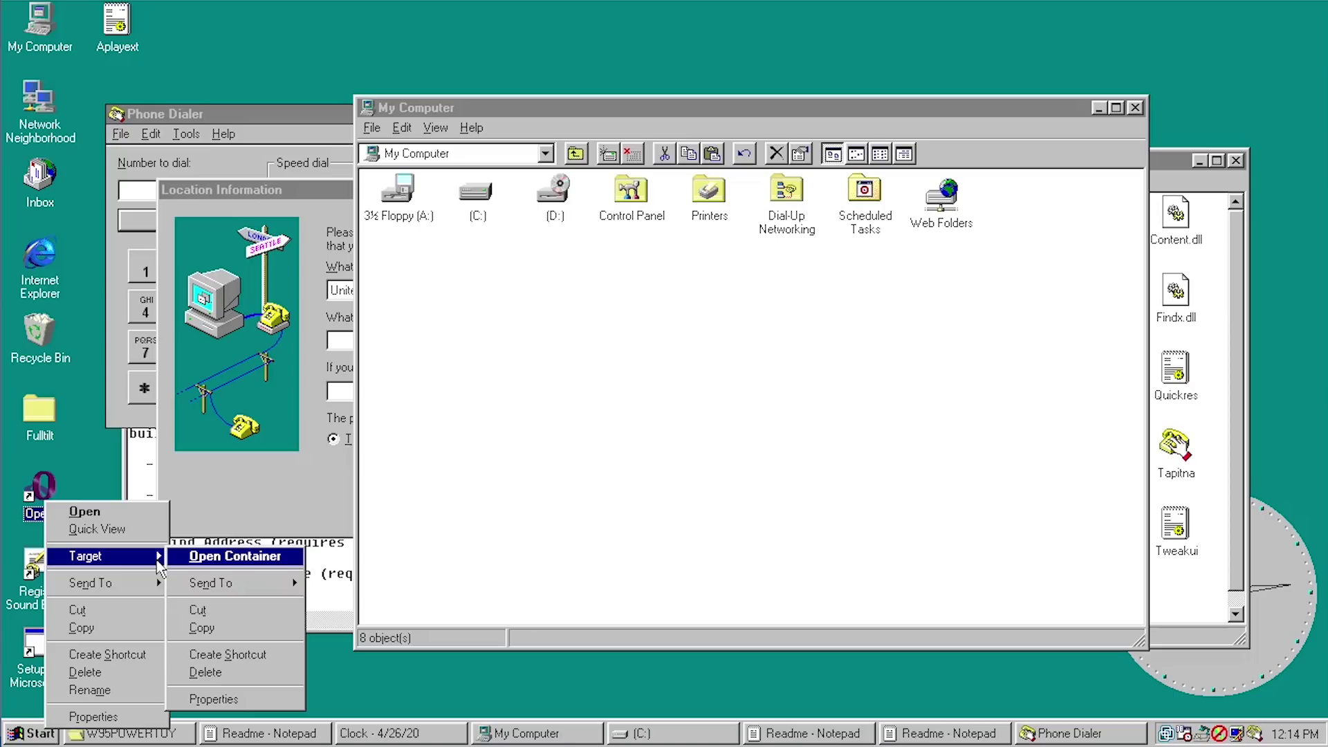
{"action": "left_click", "coordinate": [235, 556]}
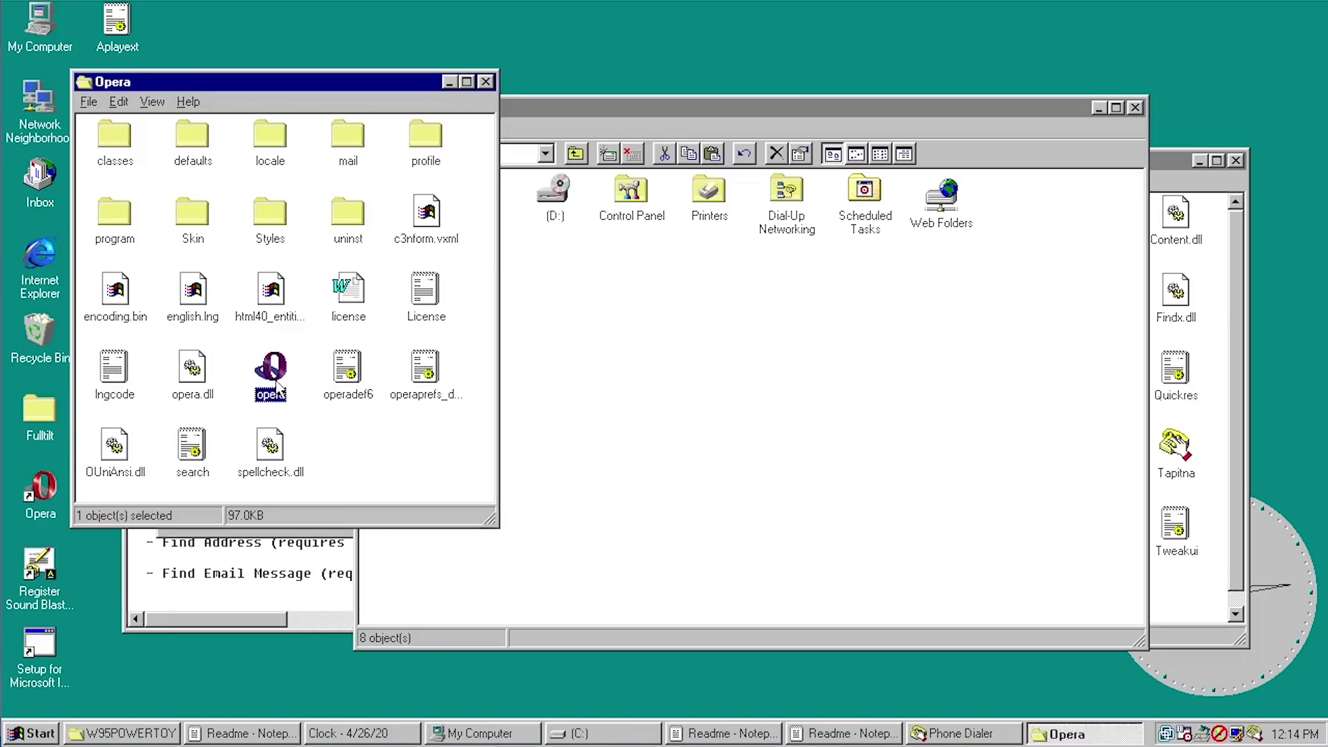
- Cut the Opera shortcut's target and paste it onto the desktop, and move the program back into the Opera folder
{"action": "left_click_drag", "start_coordinate": [279, 387], "coordinate": [44, 512]}
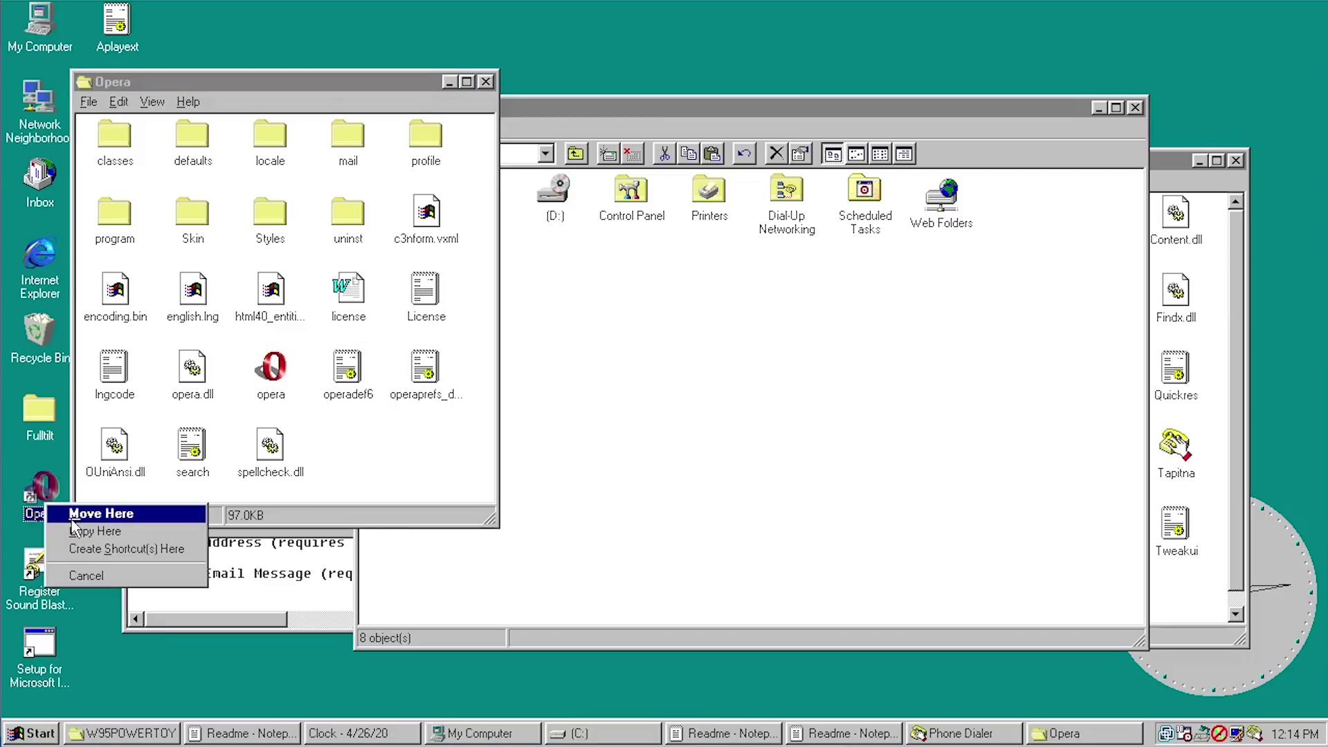
{"action": "right_click", "coordinate": [44, 500]}
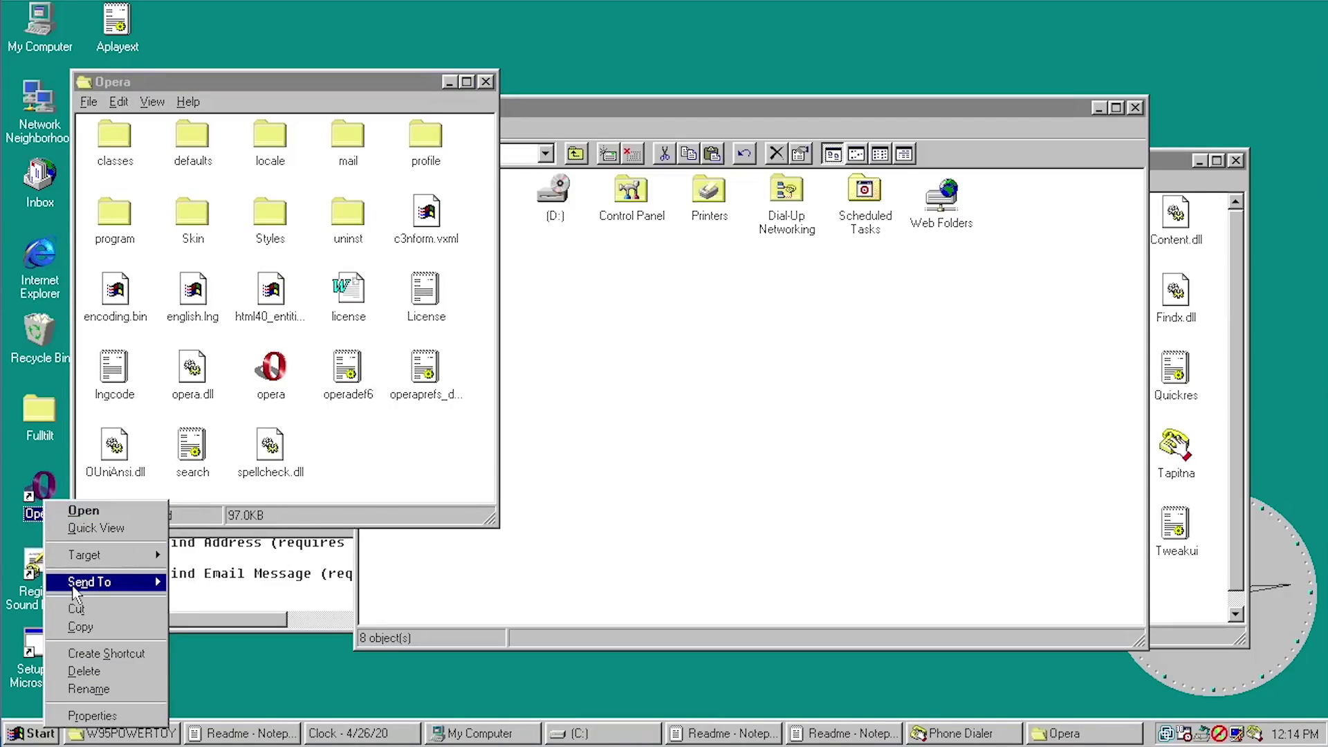
{"action": "mouse_move", "coordinate": [205, 585]}
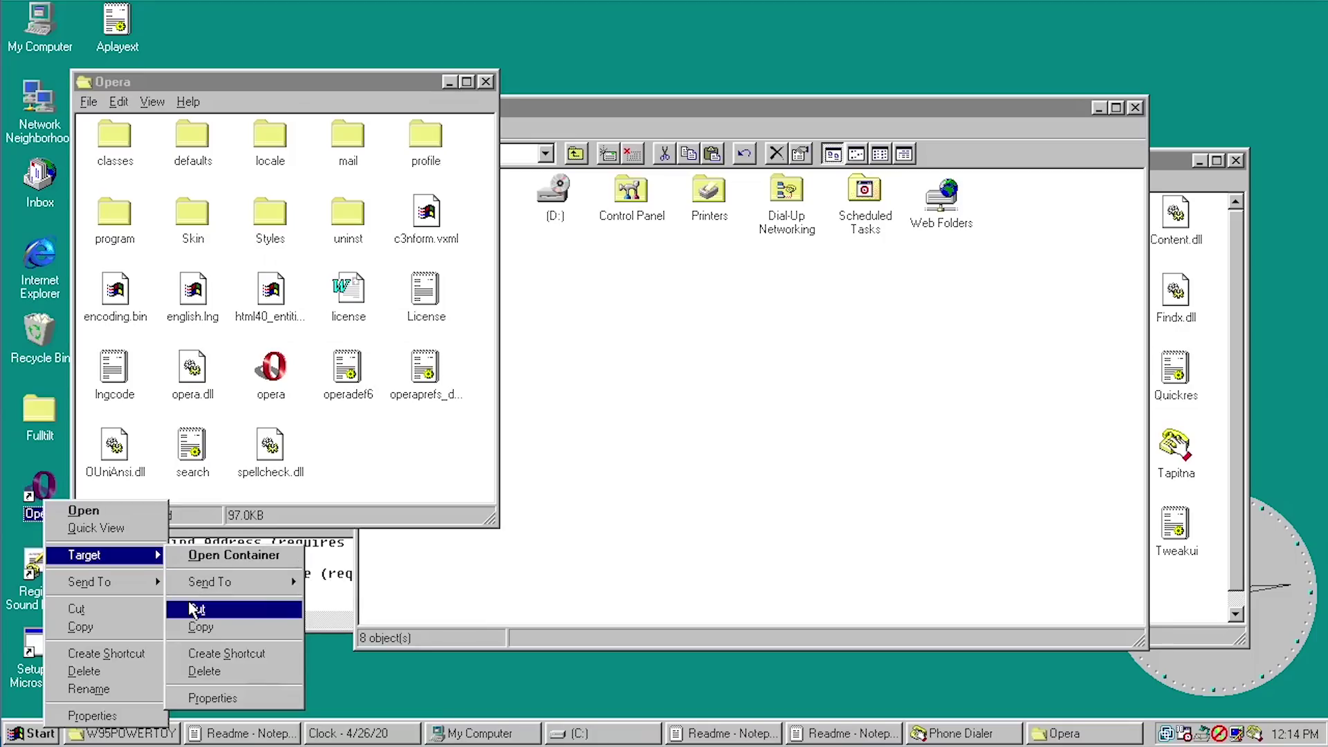
{"action": "left_click", "coordinate": [198, 608]}
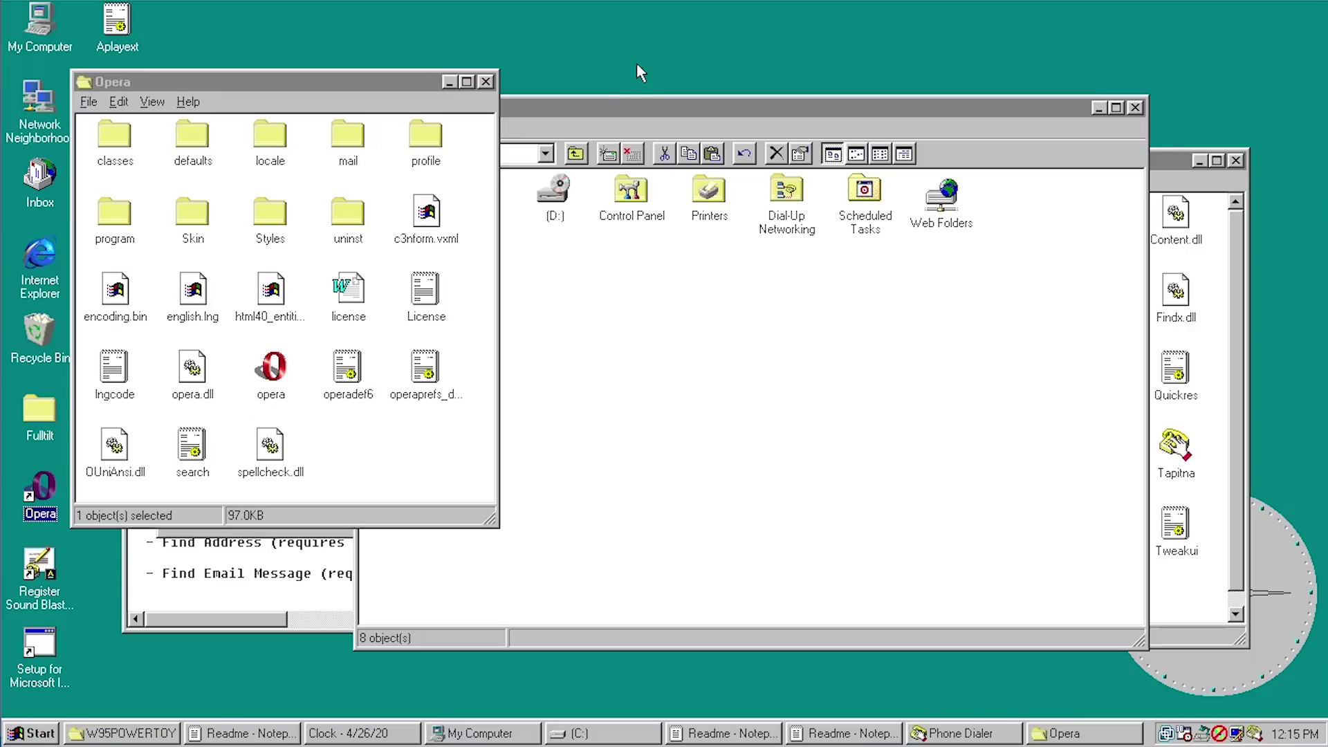
{"action": "right_click", "coordinate": [661, 30]}
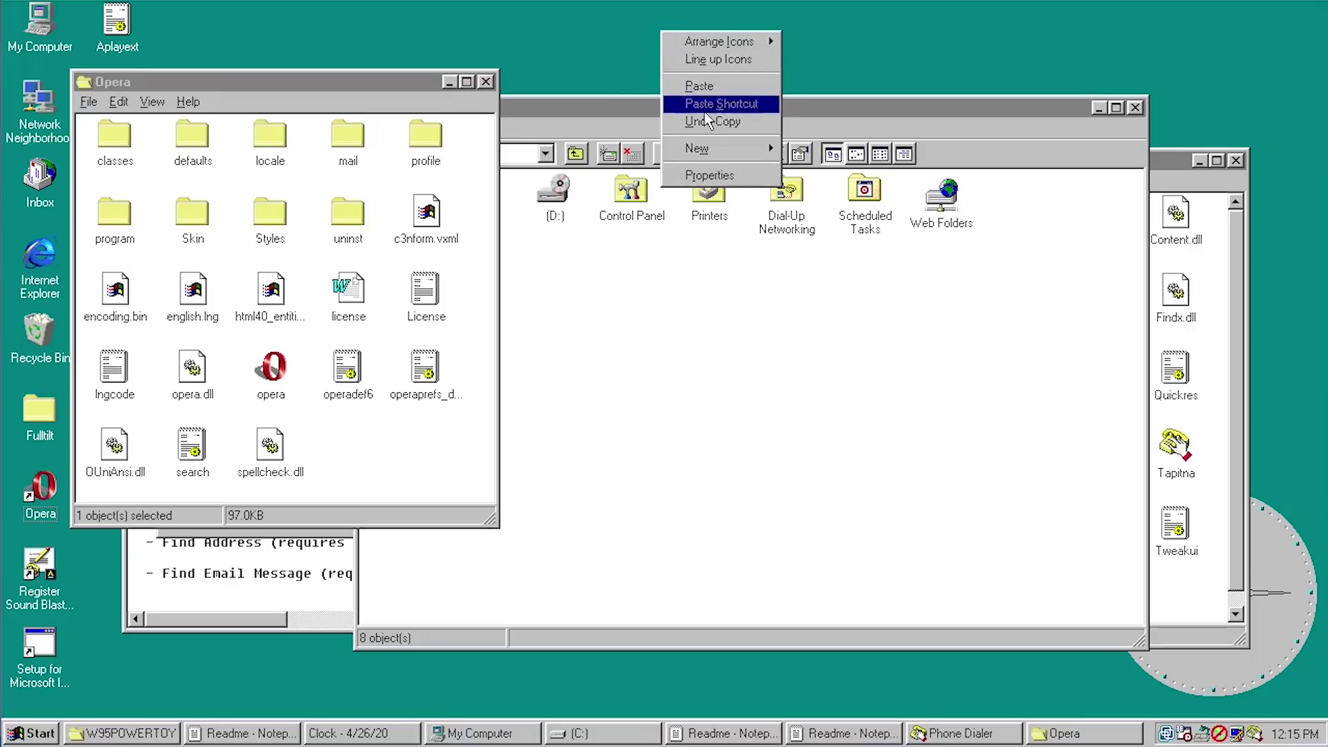
{"action": "left_click", "coordinate": [678, 86]}
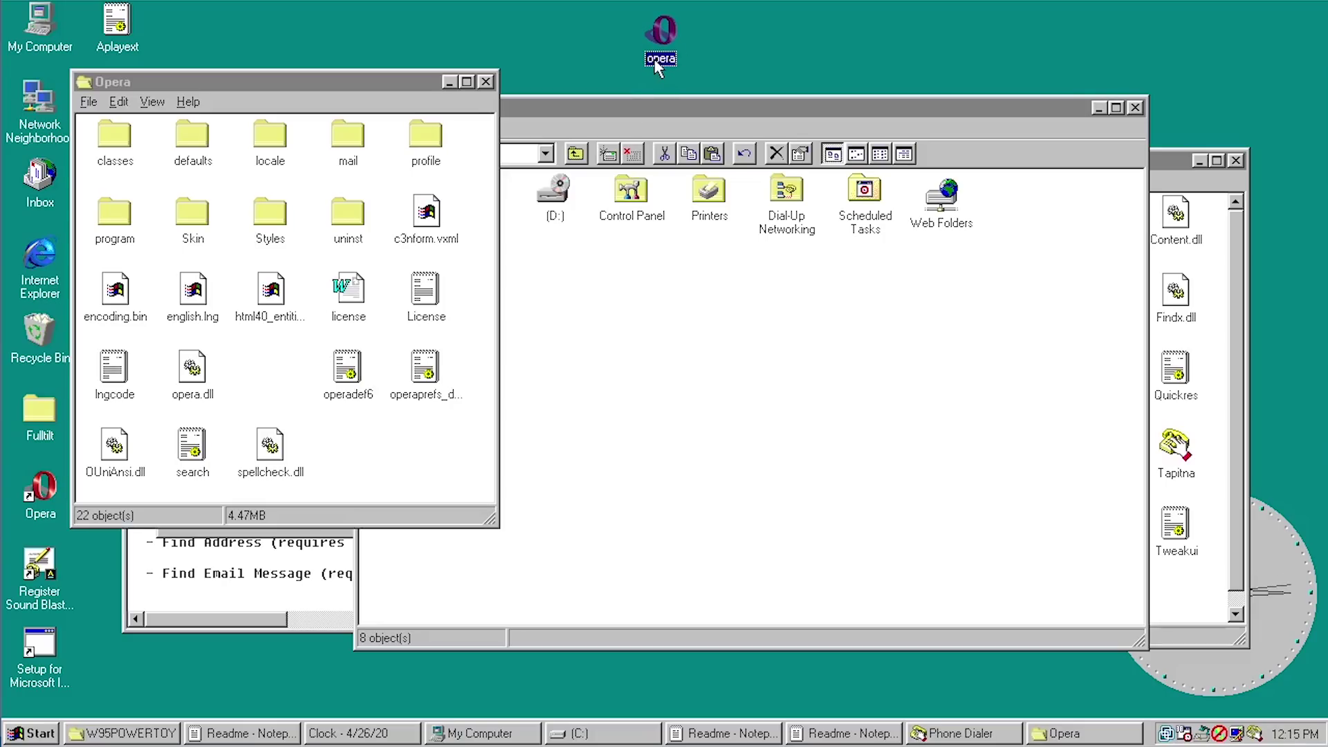
{"action": "left_click_drag", "start_coordinate": [655, 61], "coordinate": [262, 366]}
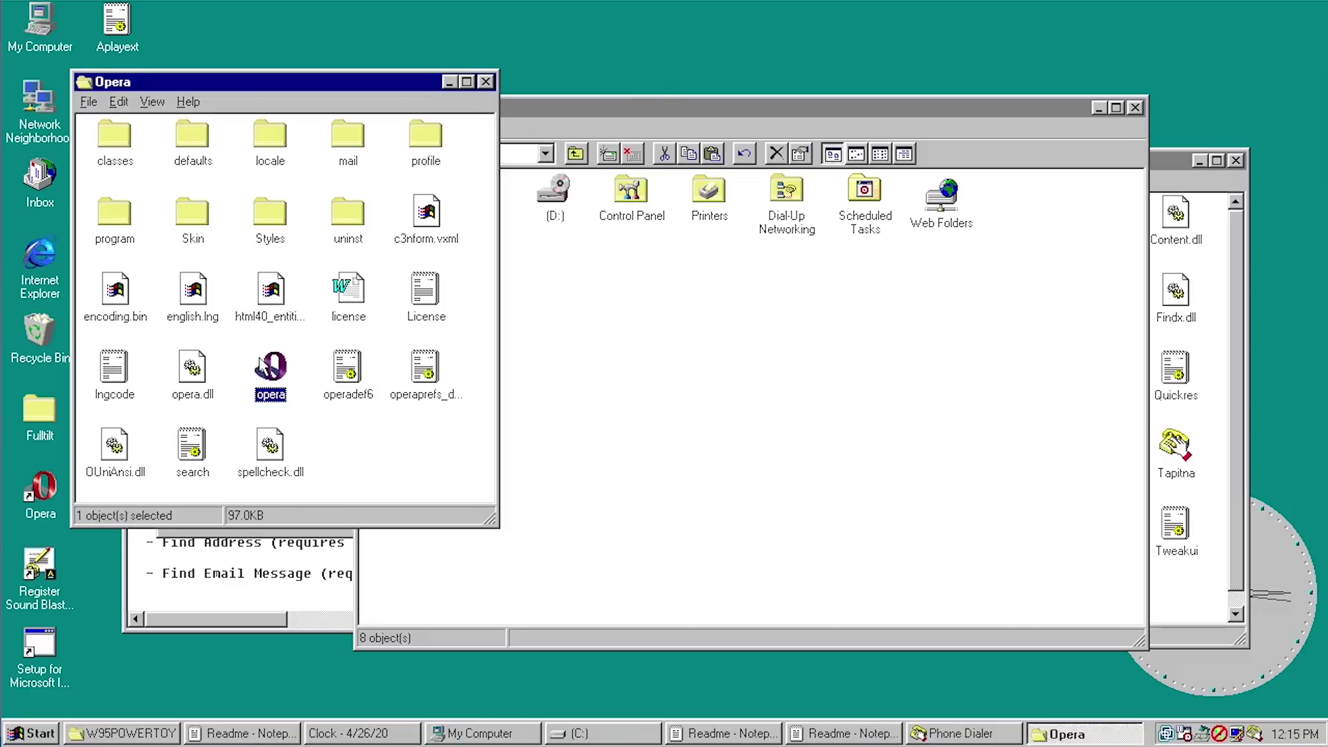
- Compare the properties of the Opera shortcut's target with the shortcut's own properties, and close both dialogs
{"action": "right_click", "coordinate": [50, 499]}
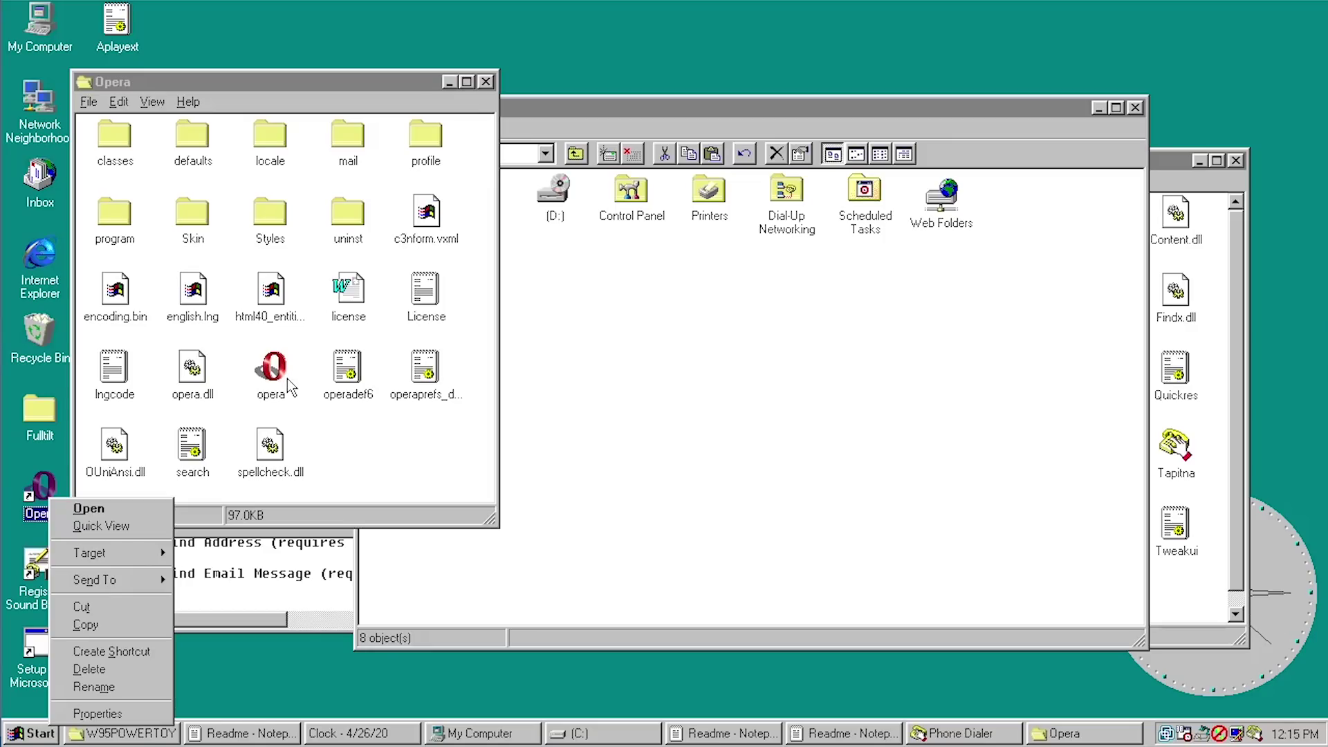
{"action": "mouse_move", "coordinate": [103, 553]}
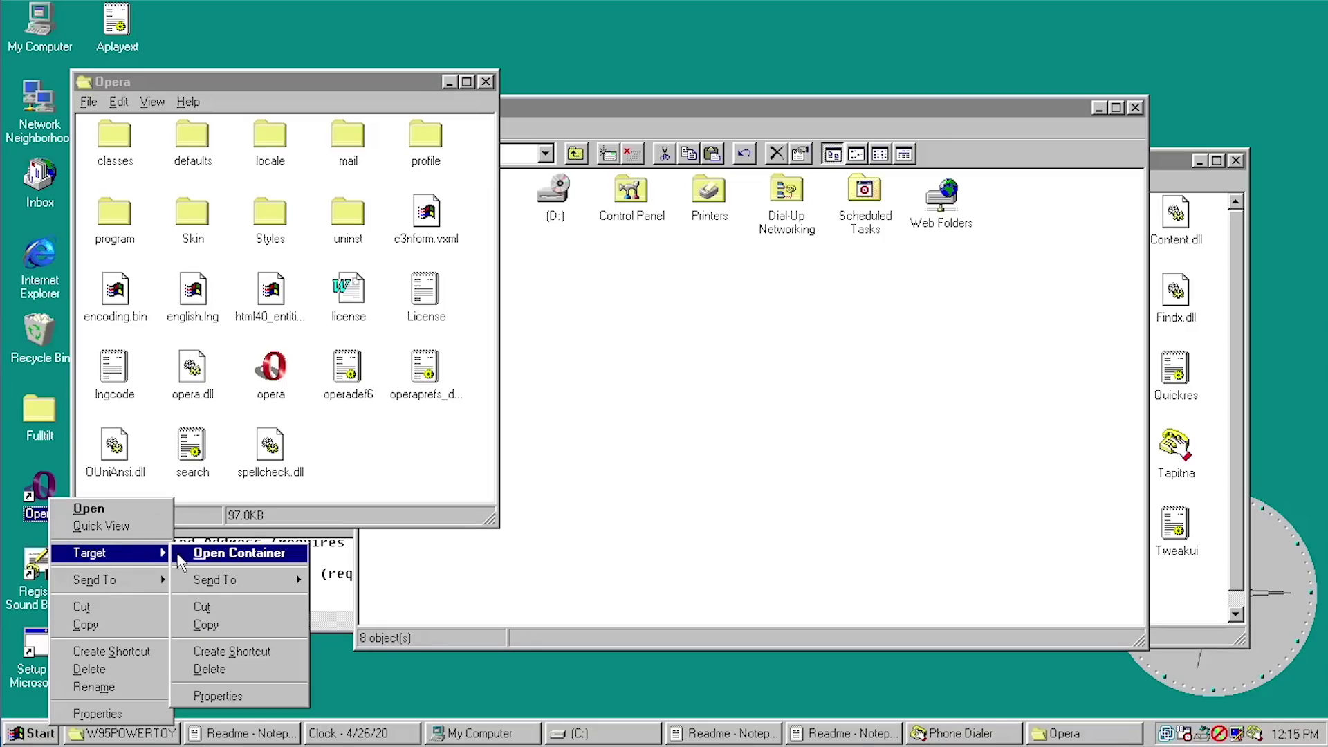
{"action": "left_click", "coordinate": [196, 697]}
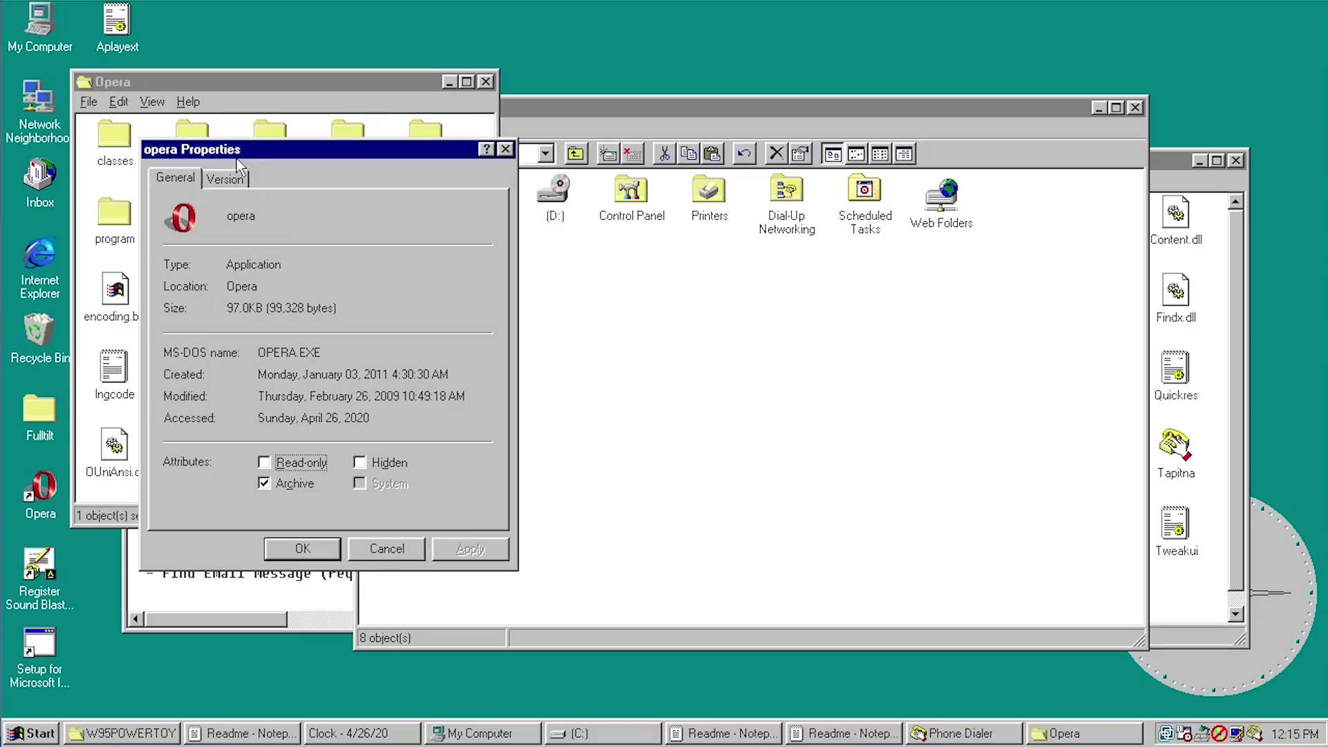
{"action": "right_click", "coordinate": [32, 518]}
{"action": "left_click", "coordinate": [74, 735]}
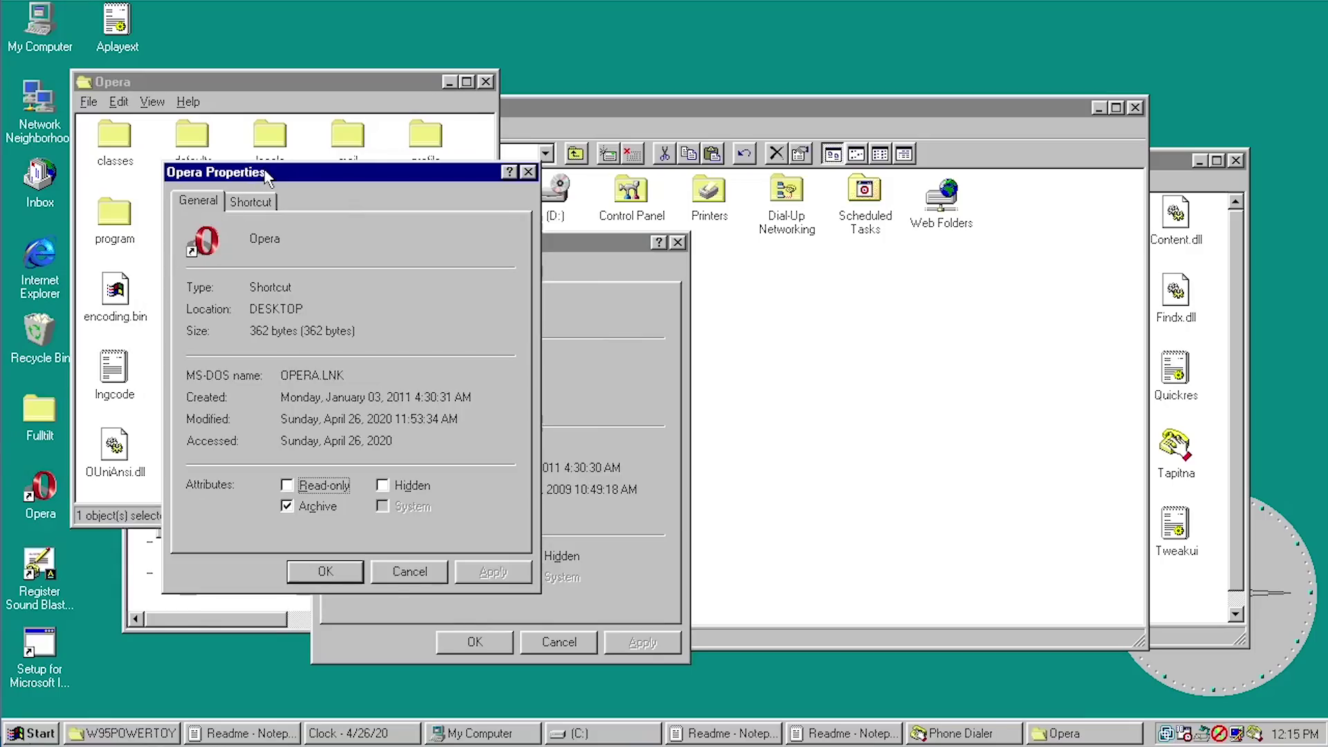
{"action": "left_click", "coordinate": [536, 320]}
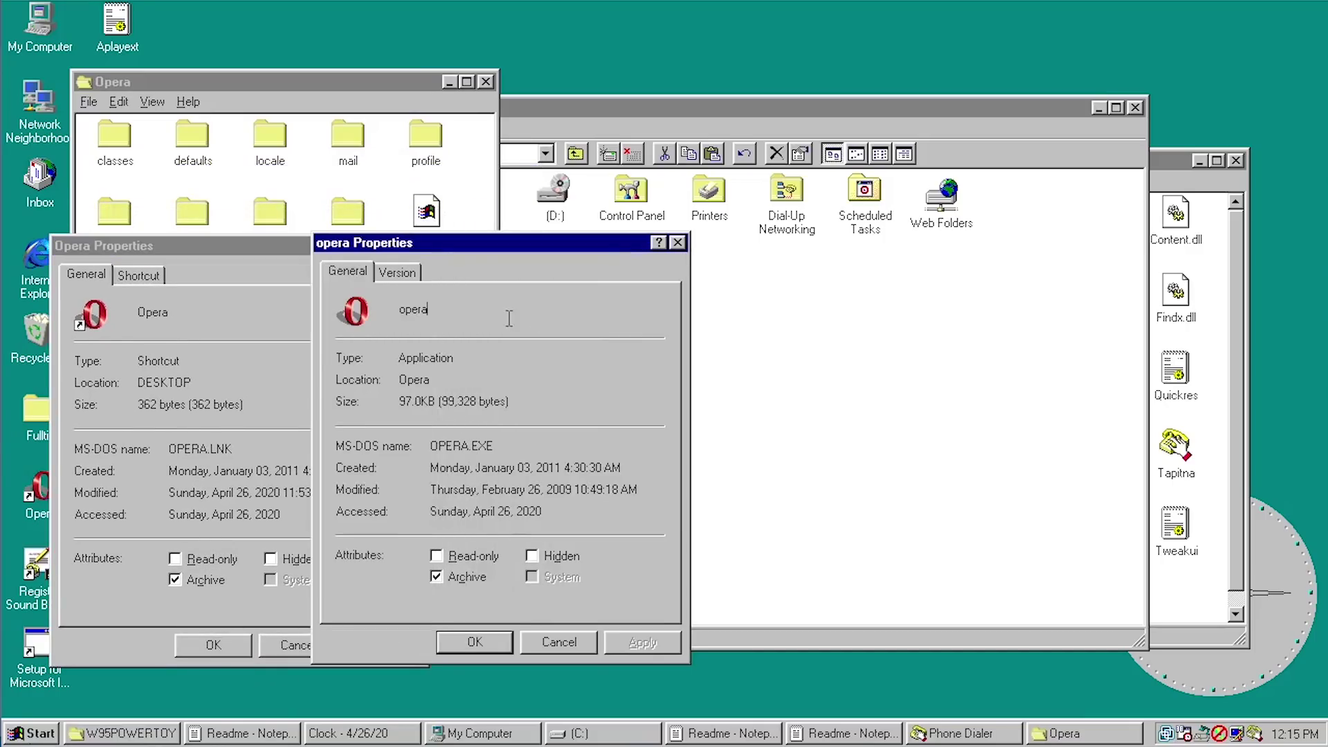
{"action": "left_click", "coordinate": [410, 277]}
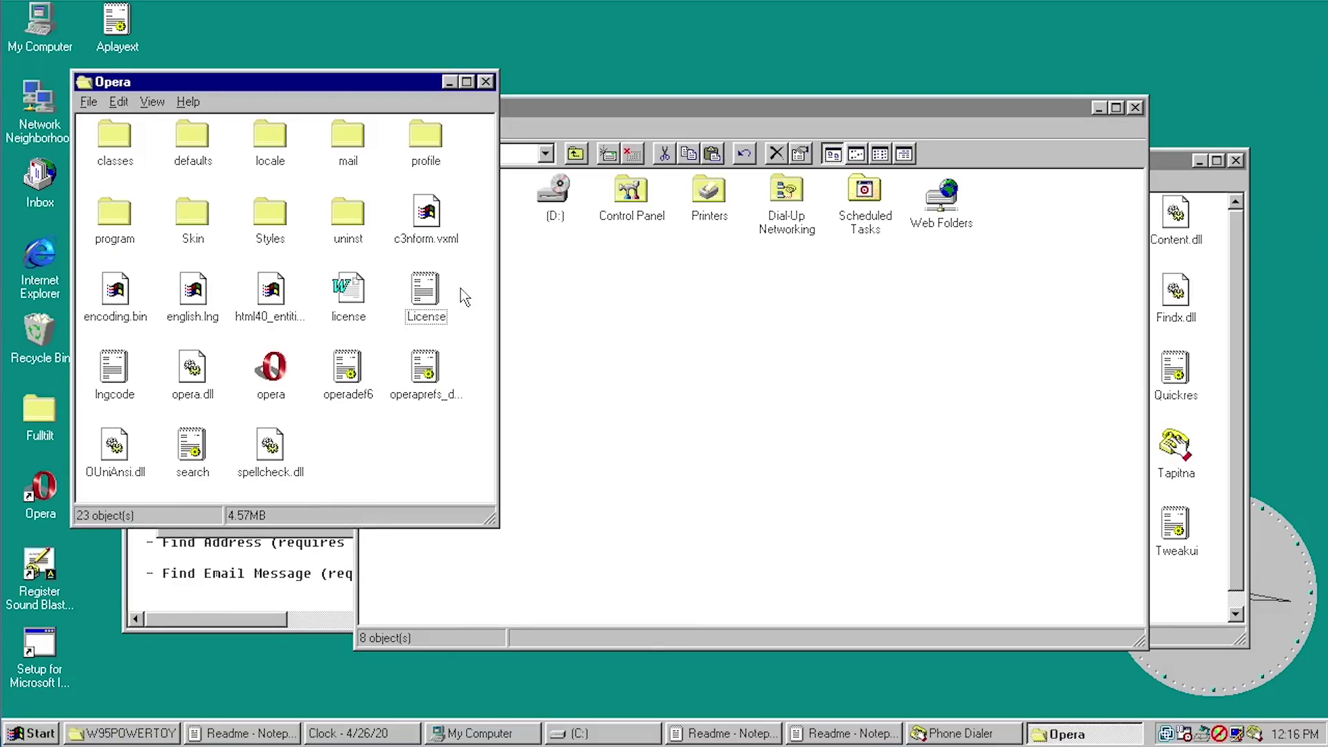
- Select Xmouse in the W95POWERTOY folder and open the XMouse settings from Control Panel
{"action": "key", "text": "alt+Tab"}
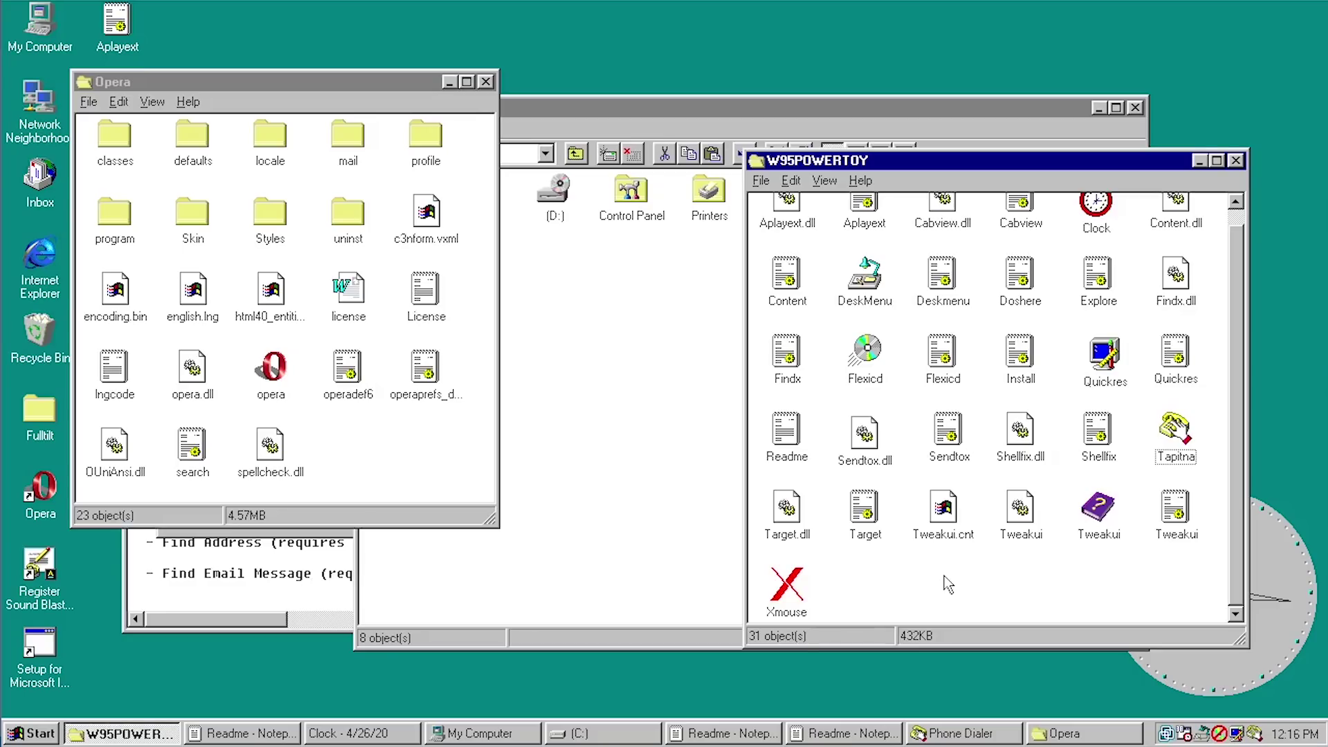
{"action": "left_click", "coordinate": [799, 594]}
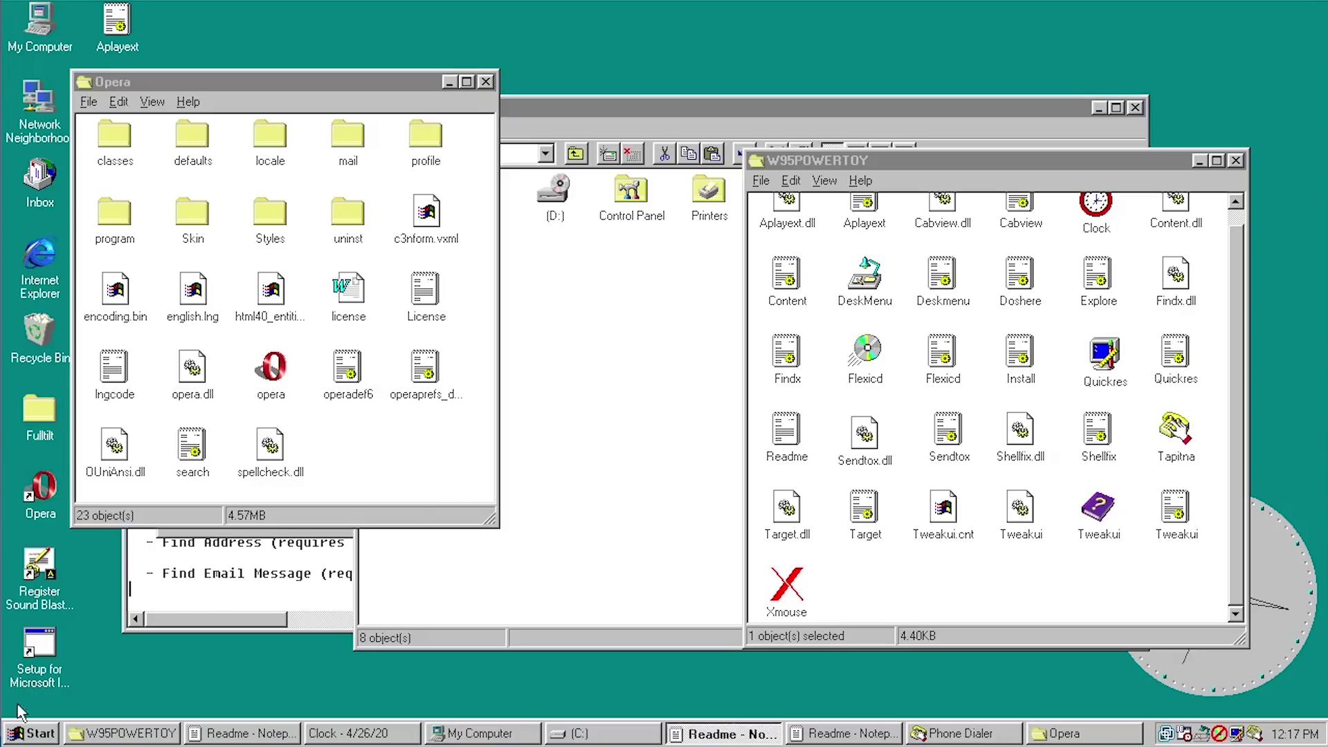
{"action": "left_click", "coordinate": [5, 736]}
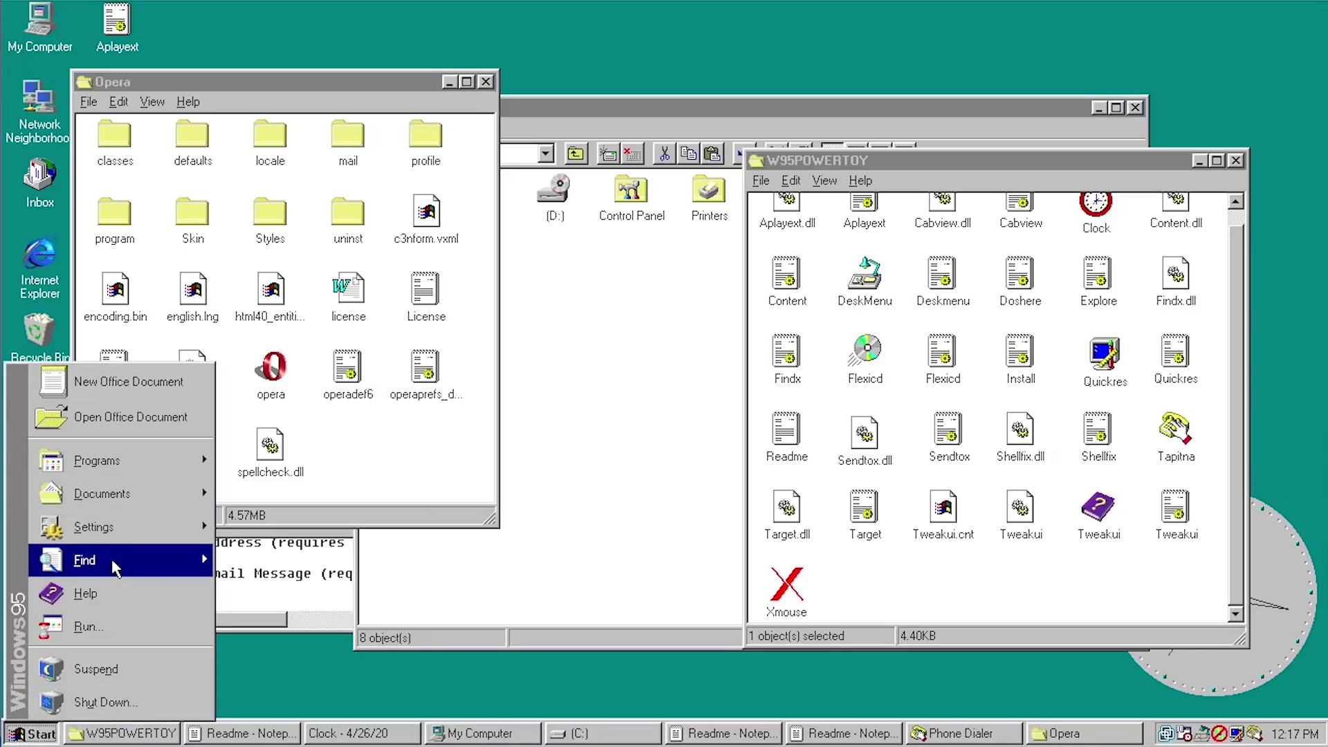
{"action": "mouse_move", "coordinate": [121, 530]}
{"action": "left_click", "coordinate": [252, 518]}
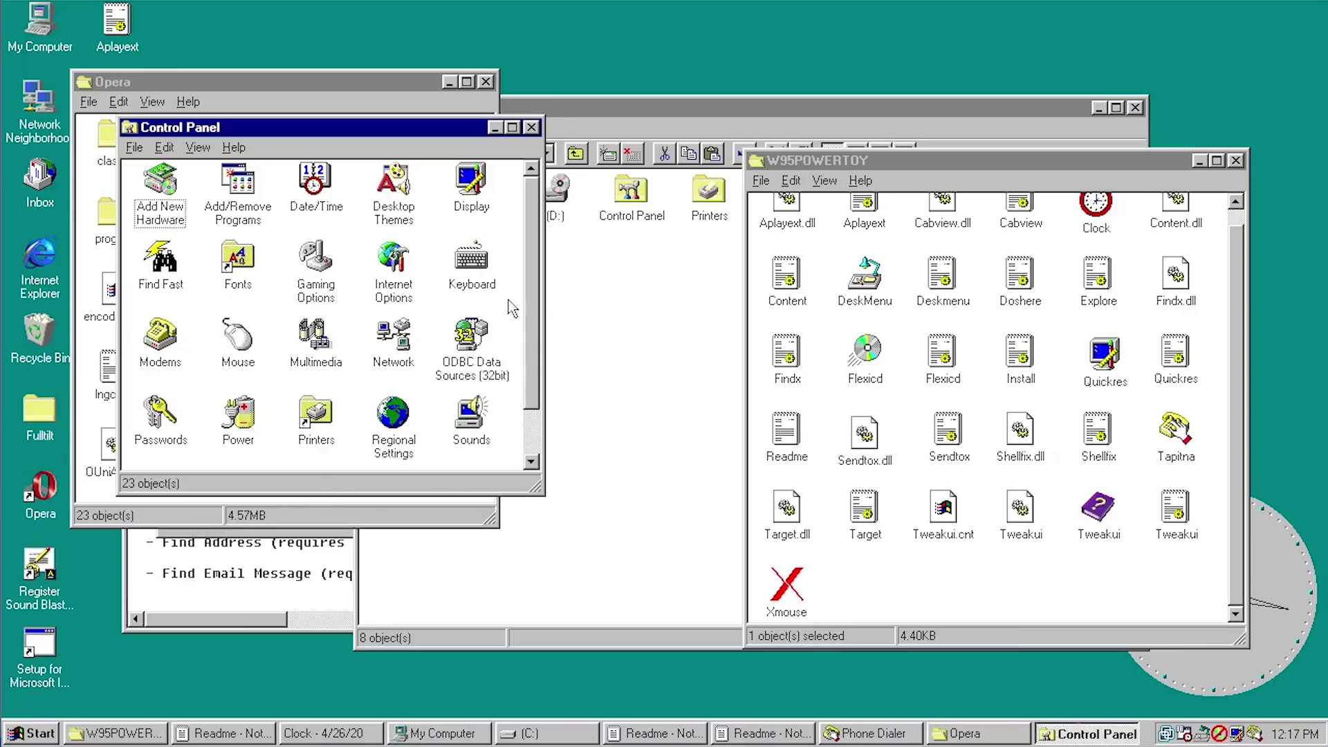
{"action": "left_click_drag", "start_coordinate": [531, 305], "coordinate": [530, 353]}
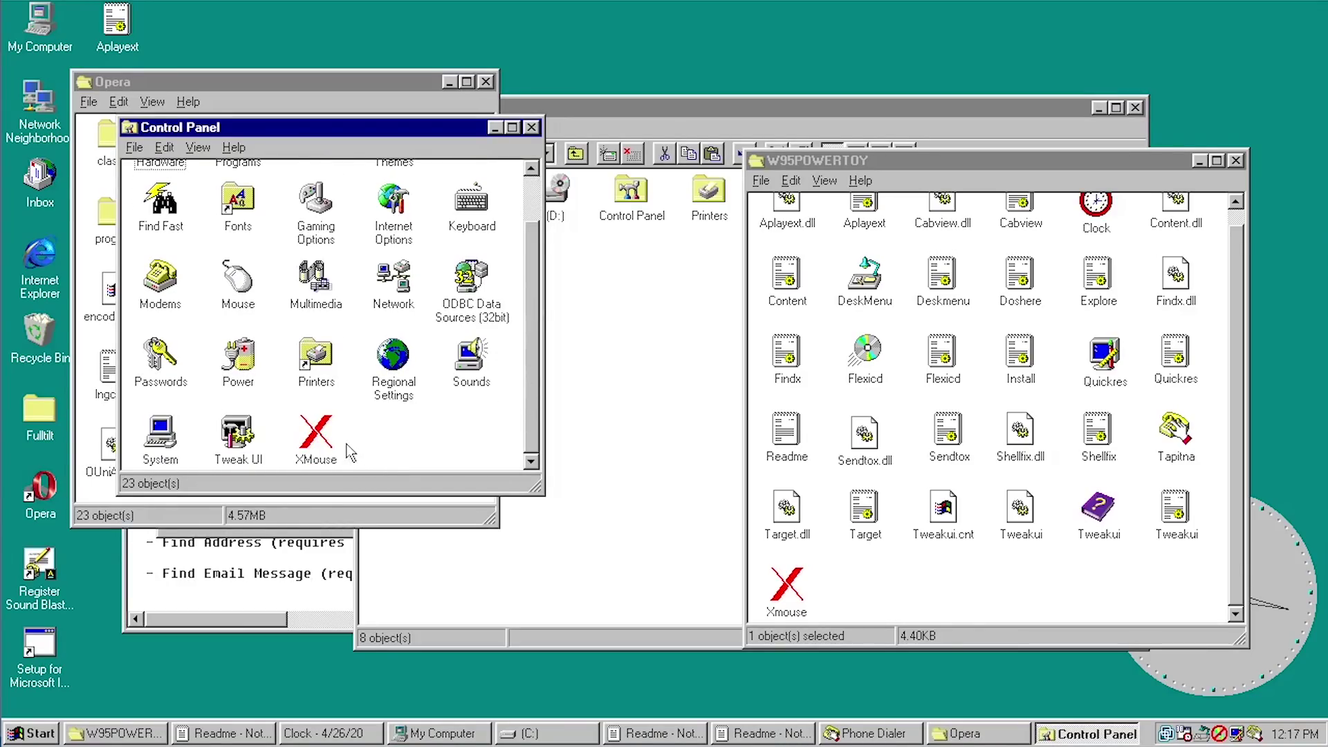
{"action": "double_click", "coordinate": [322, 450]}
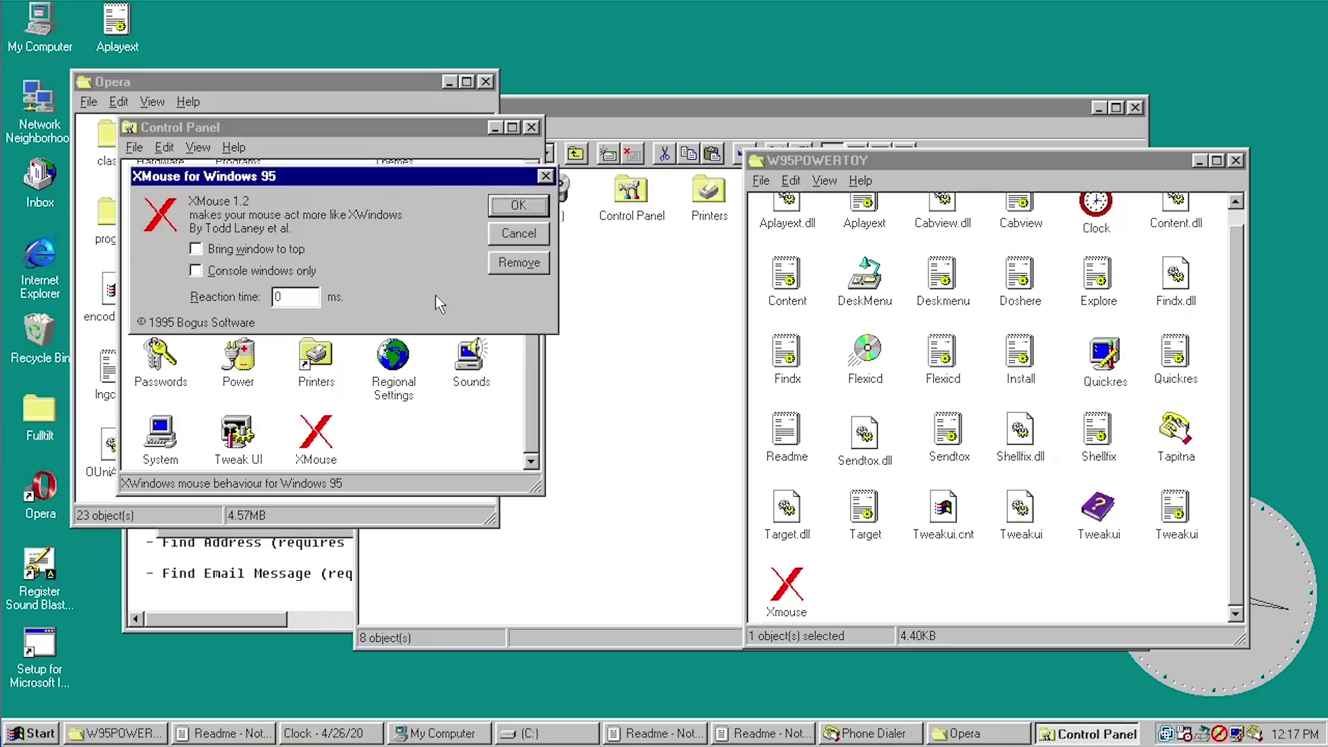
- Remove XMouse and refresh the Control Panel listing
{"action": "left_click", "coordinate": [493, 260]}
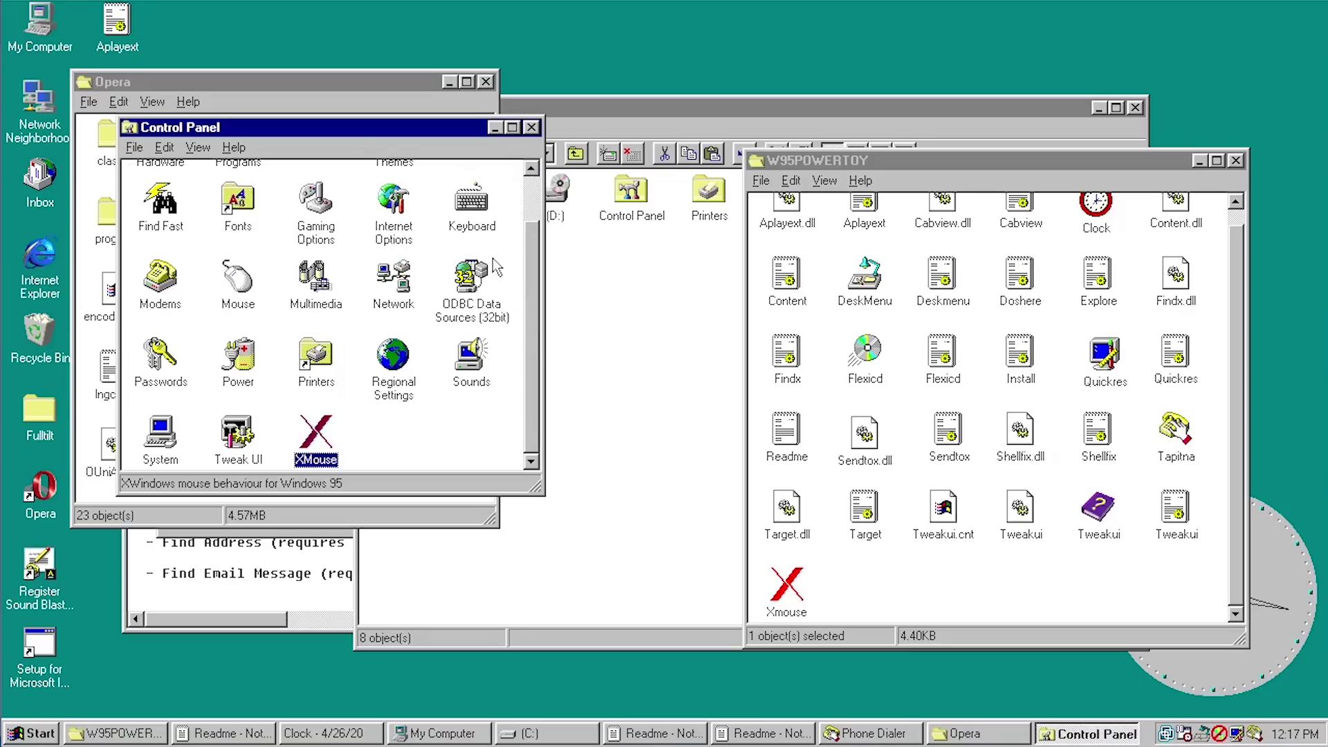
{"action": "left_click", "coordinate": [418, 406]}
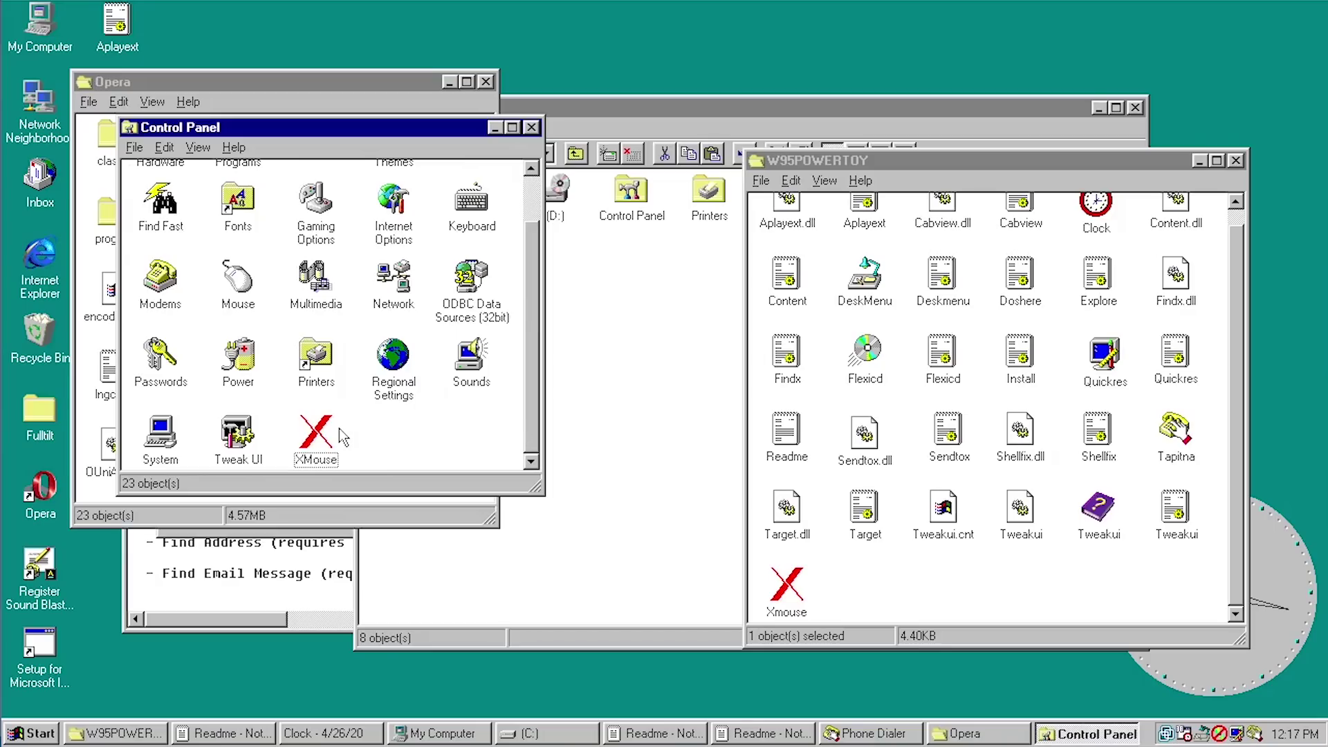
{"action": "left_click", "coordinate": [309, 461]}
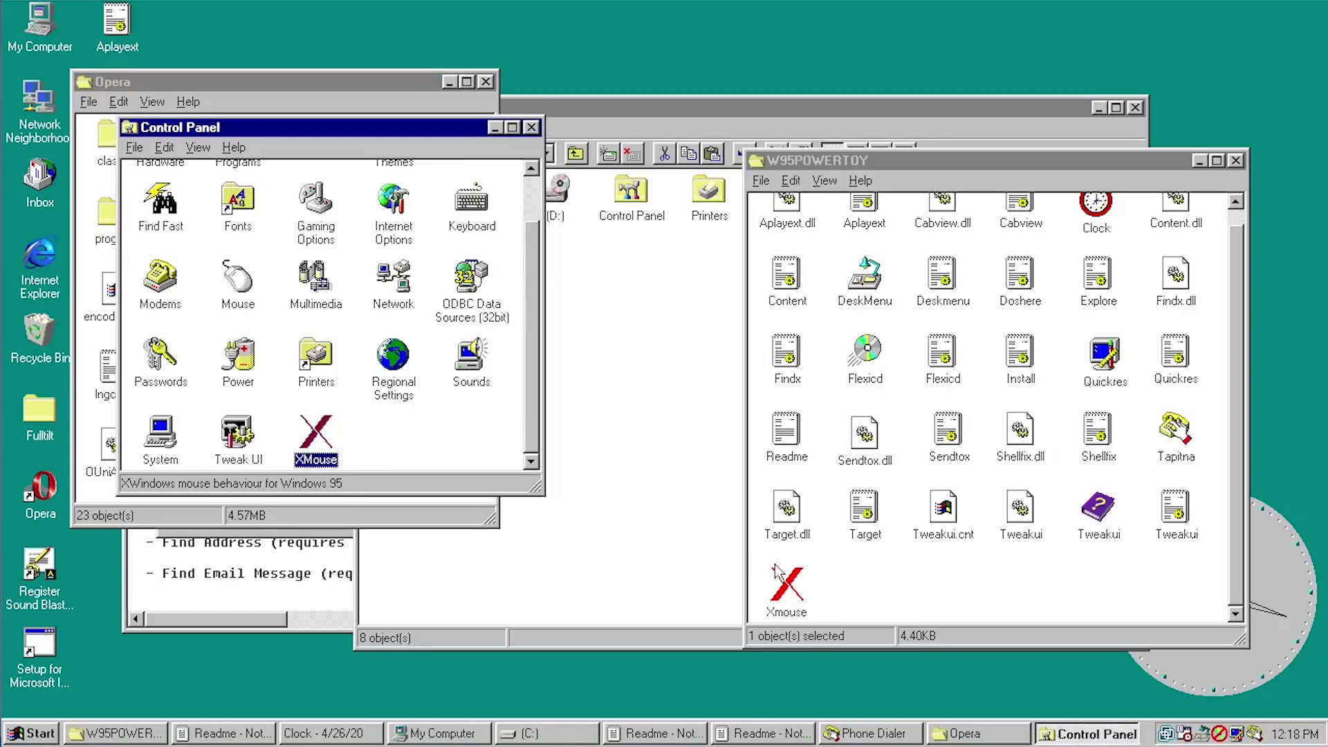
{"action": "left_click", "coordinate": [788, 592]}
{"action": "left_click", "coordinate": [316, 436]}
{"action": "left_click_drag", "start_coordinate": [321, 437], "coordinate": [331, 438]}
{"action": "key", "text": "F5"}
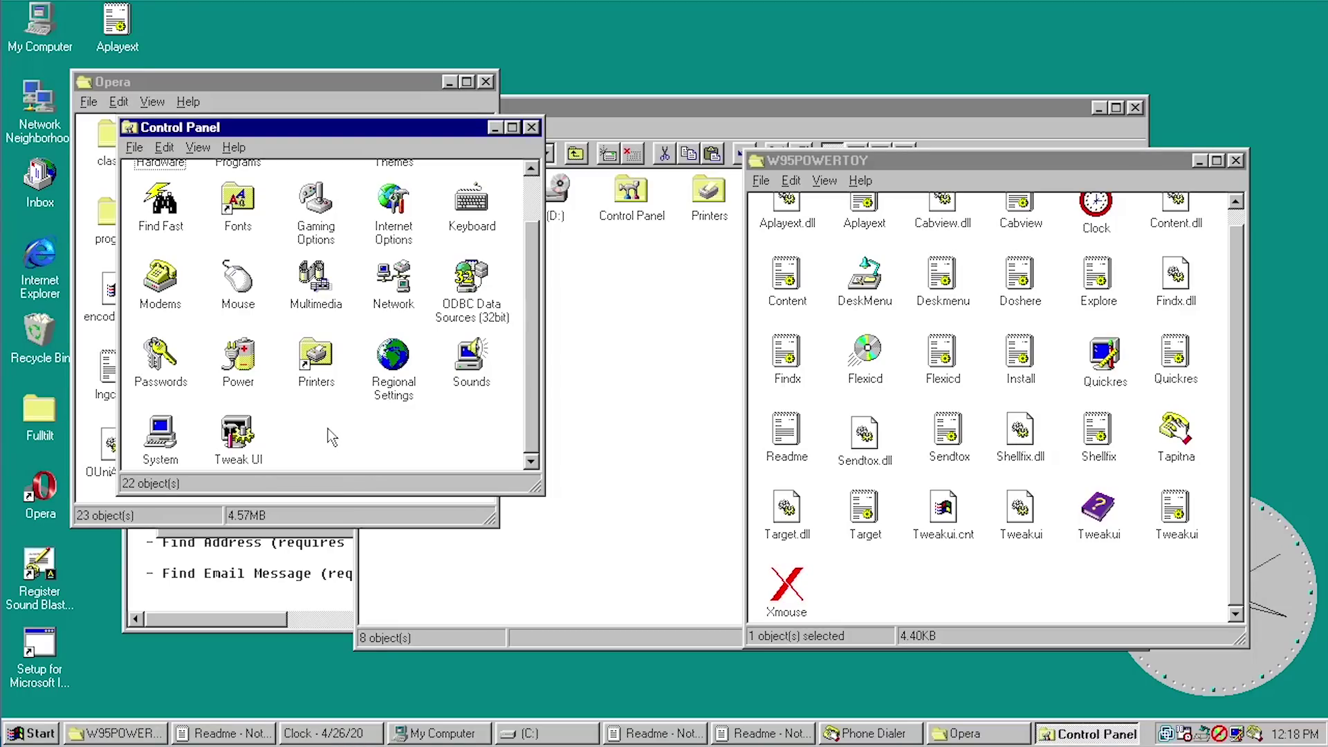
- Run Xmouse from the W95POWERTOY folder to add it back to Control Panel, and remove it again through its settings
{"action": "left_click", "coordinate": [789, 597]}
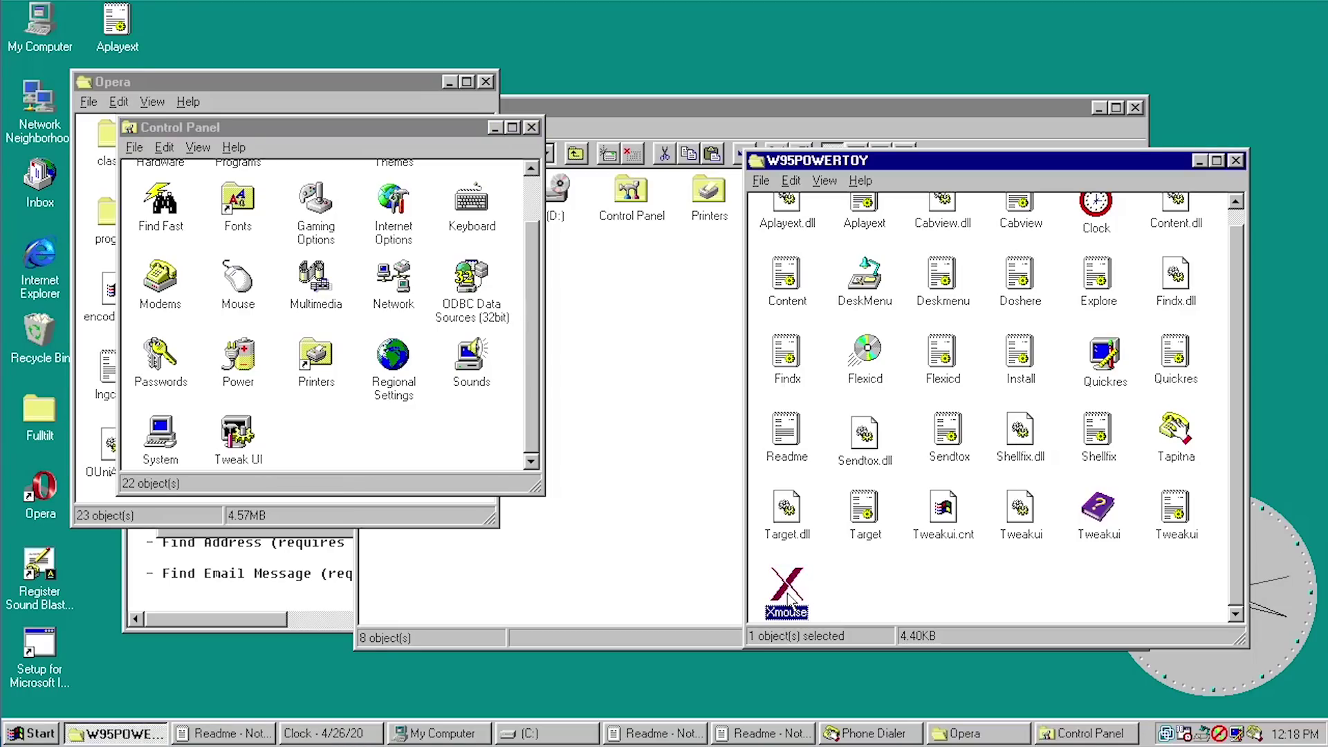
{"action": "double_click", "coordinate": [789, 596]}
{"action": "mouse_move", "coordinate": [478, 430]}
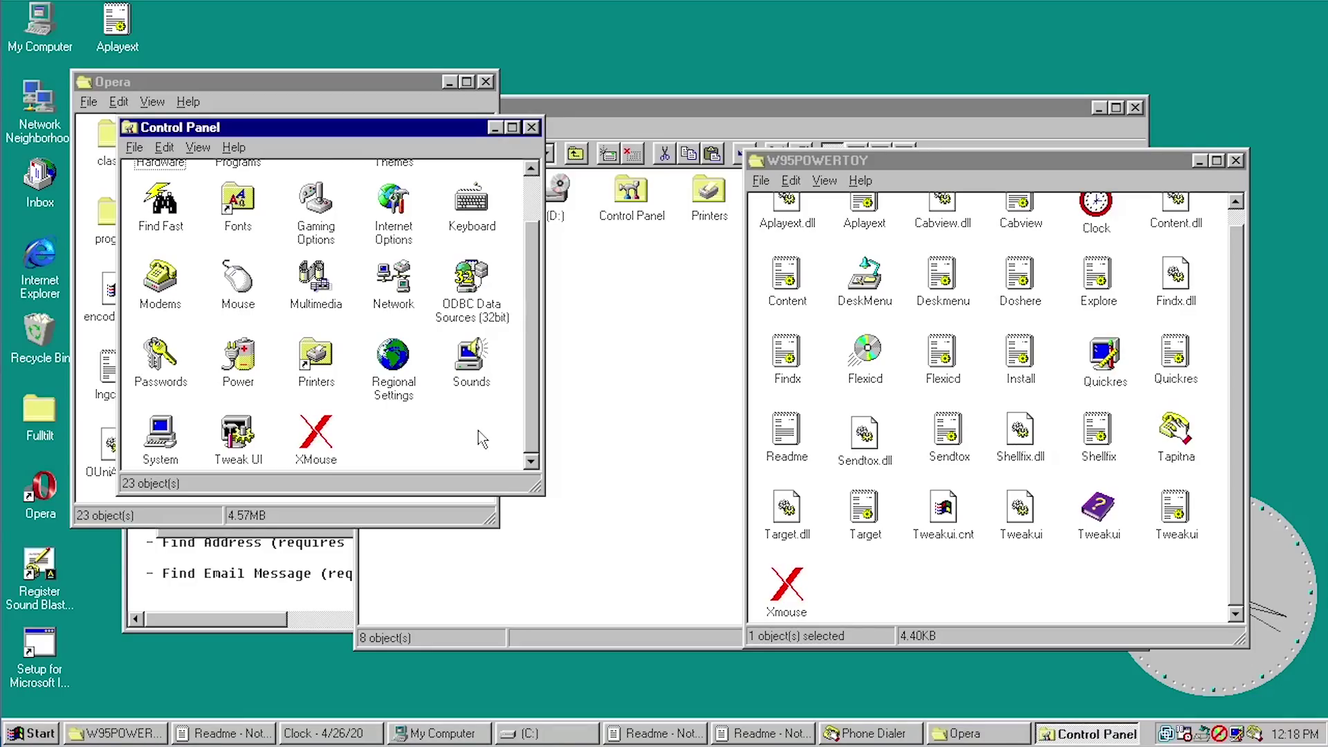
{"action": "double_click", "coordinate": [299, 430]}
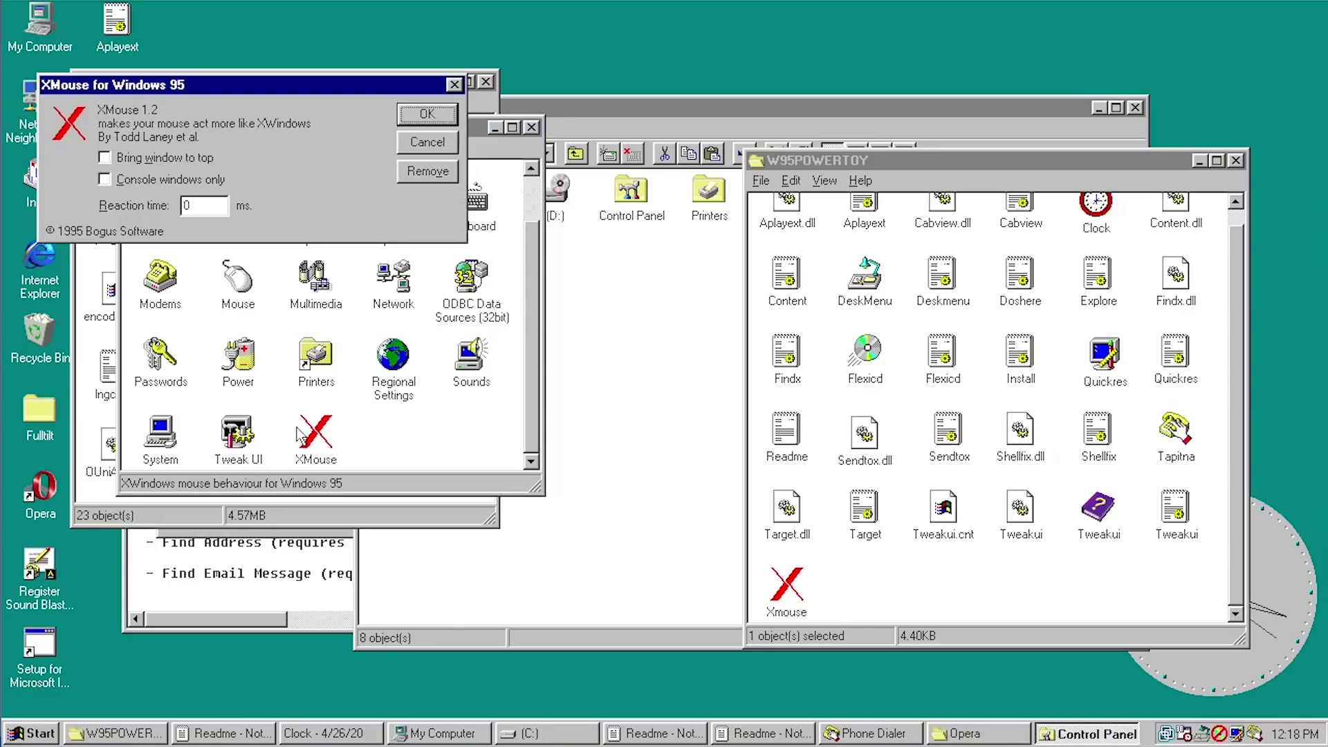
{"action": "left_click", "coordinate": [426, 170]}
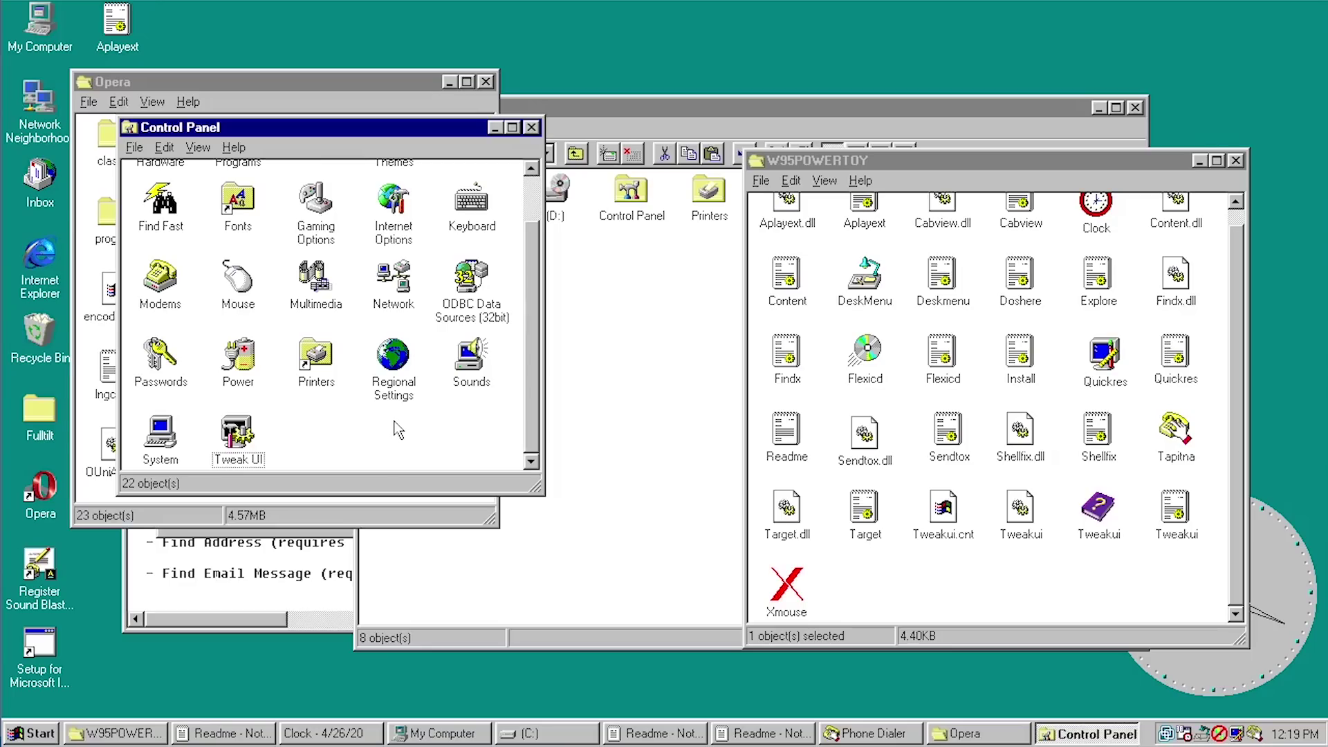
- Open Tweak UI, set the mouse menu speed to the slowest setting, and test it on the test icon
{"action": "double_click", "coordinate": [238, 432]}
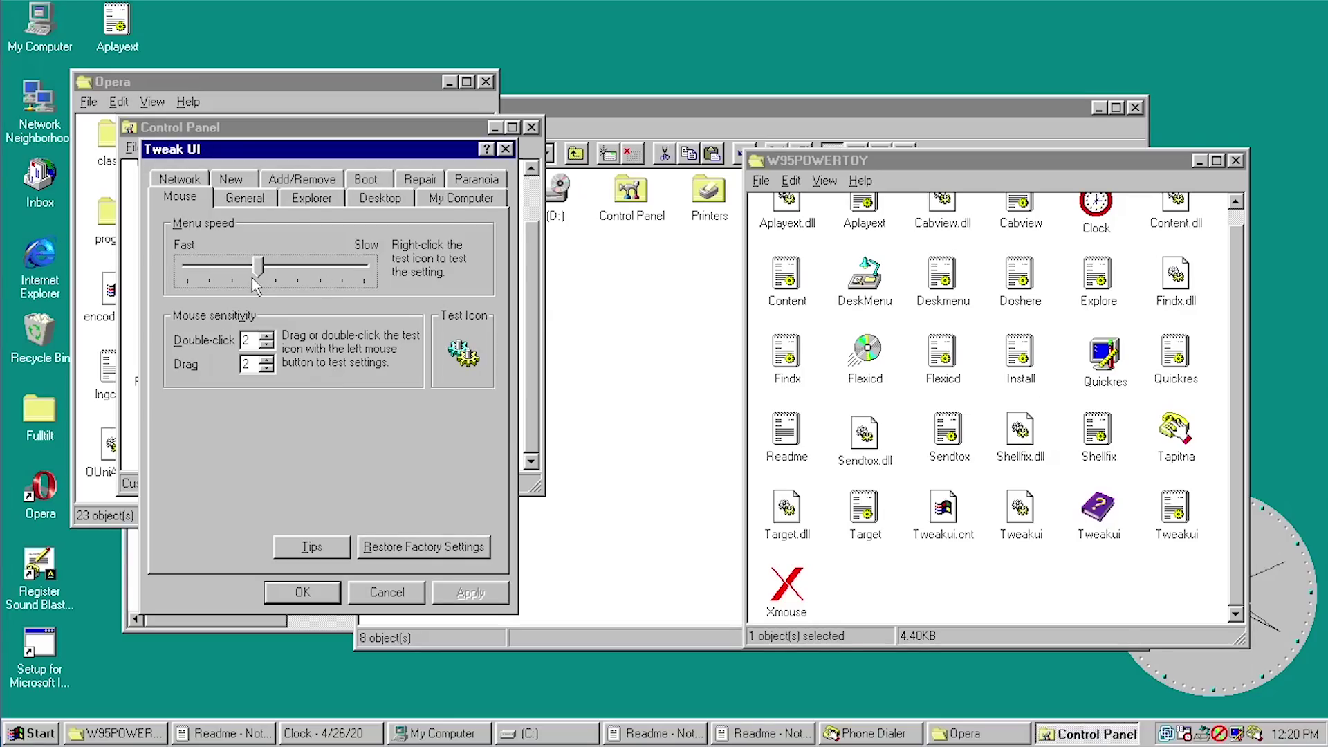
{"action": "left_click_drag", "start_coordinate": [256, 275], "coordinate": [281, 276]}
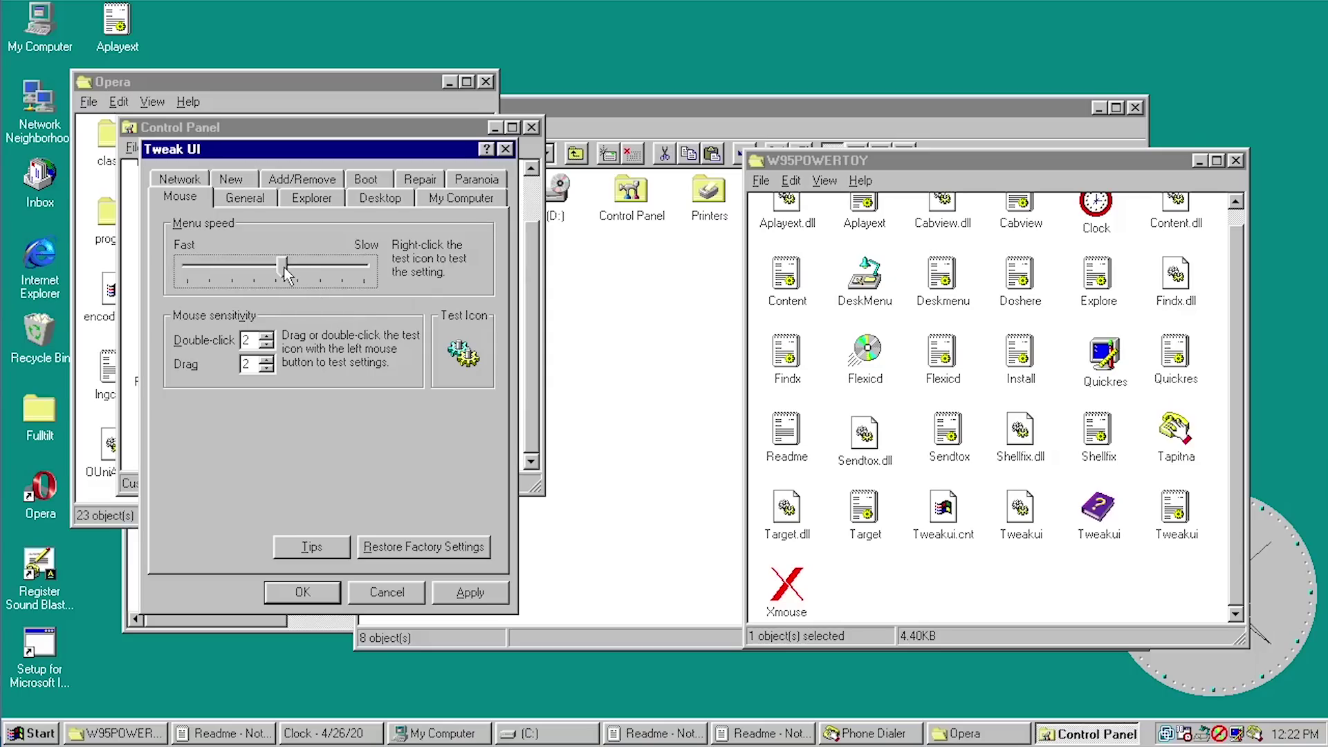
{"action": "left_click_drag", "start_coordinate": [289, 274], "coordinate": [364, 273]}
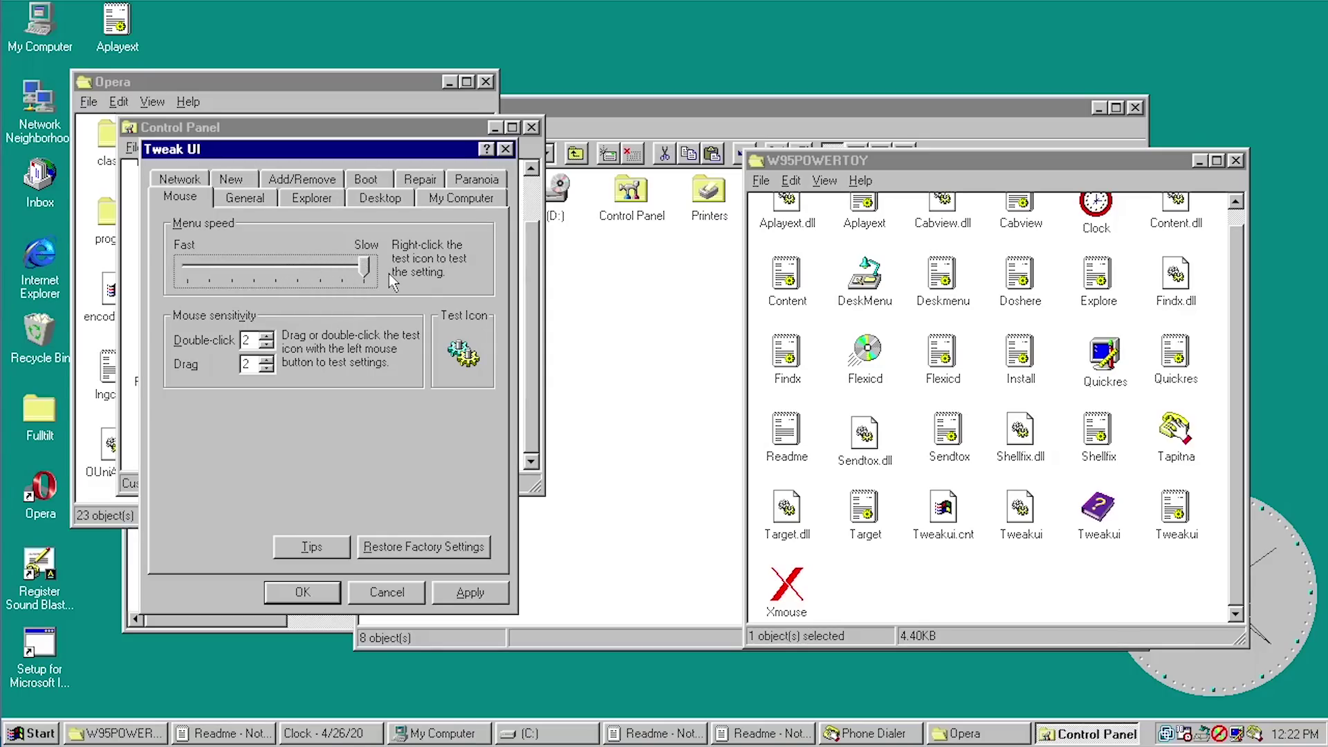
{"action": "right_click", "coordinate": [465, 357]}
{"action": "left_click", "coordinate": [451, 465]}
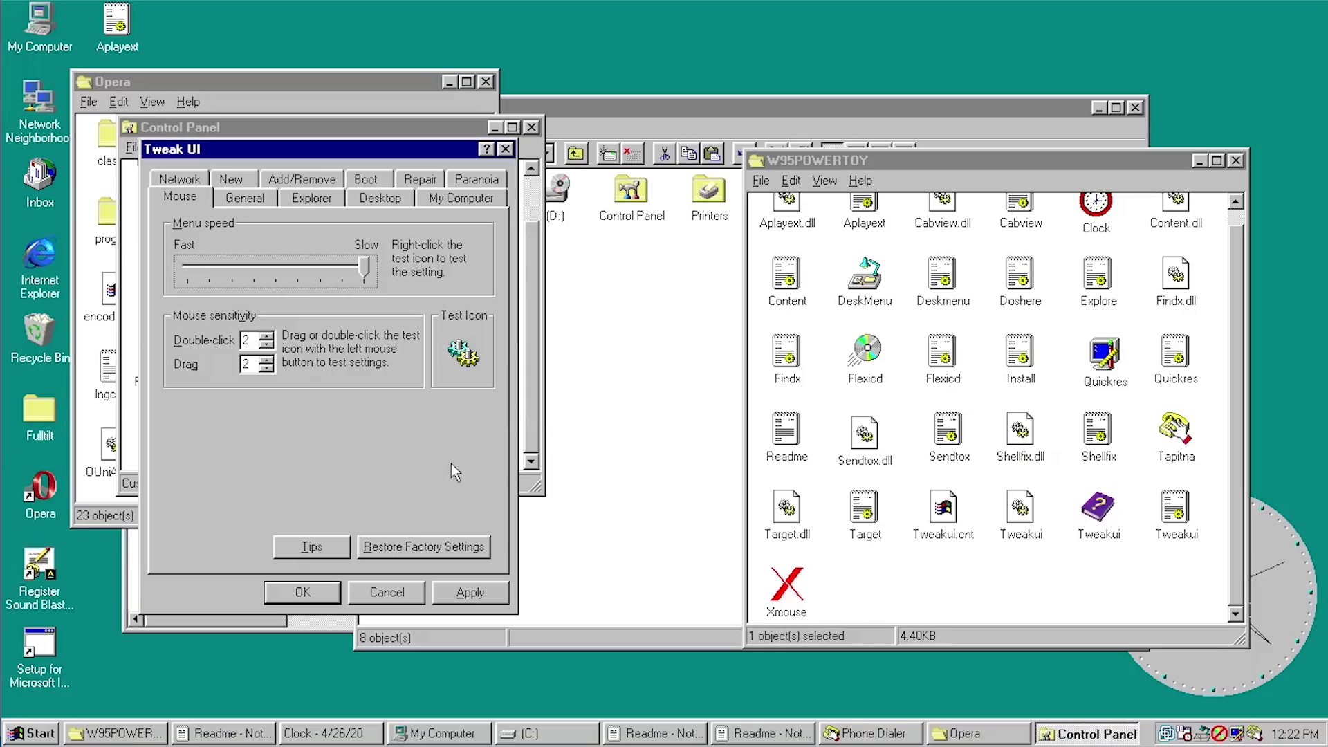
- Apply the slowest menu speed and test how the test icon's menu opens
{"action": "left_click", "coordinate": [455, 596]}
{"action": "right_click", "coordinate": [453, 356]}
{"action": "left_click", "coordinate": [452, 355]}
{"action": "right_click", "coordinate": [451, 361]}
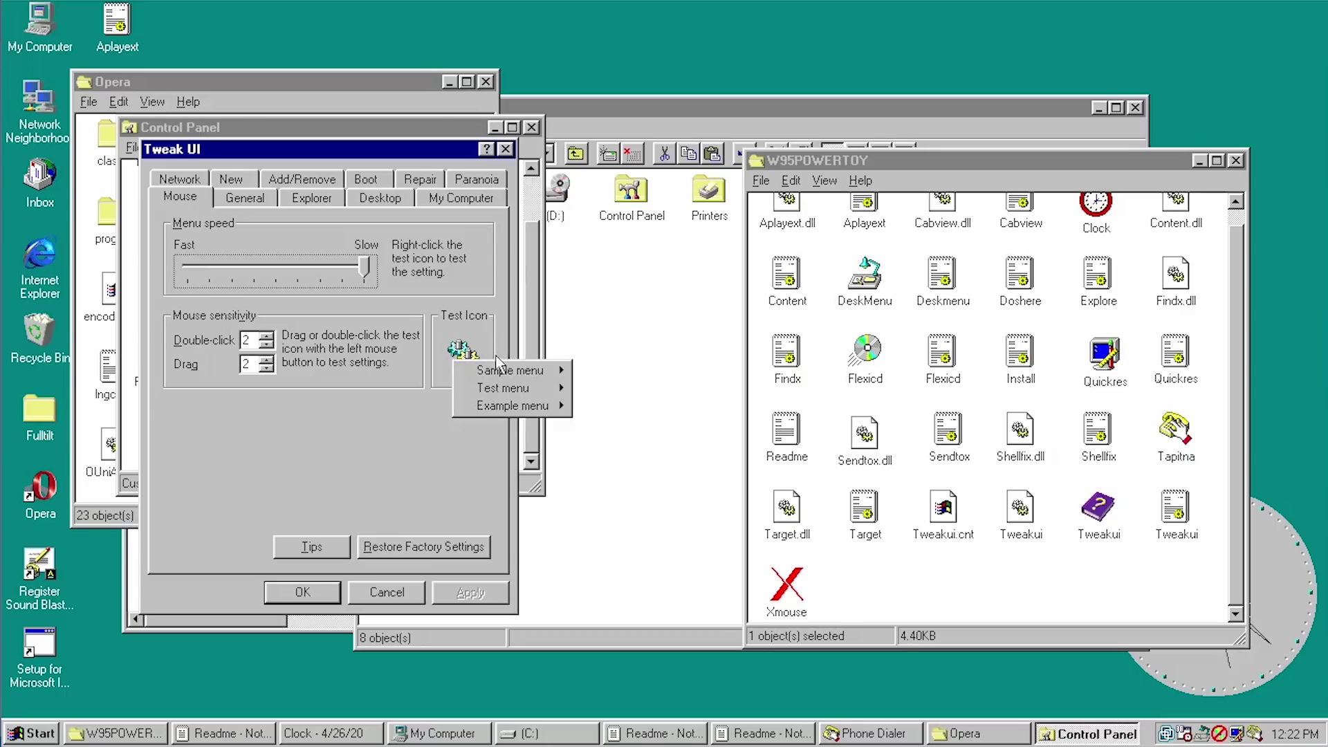
{"action": "left_click", "coordinate": [446, 360]}
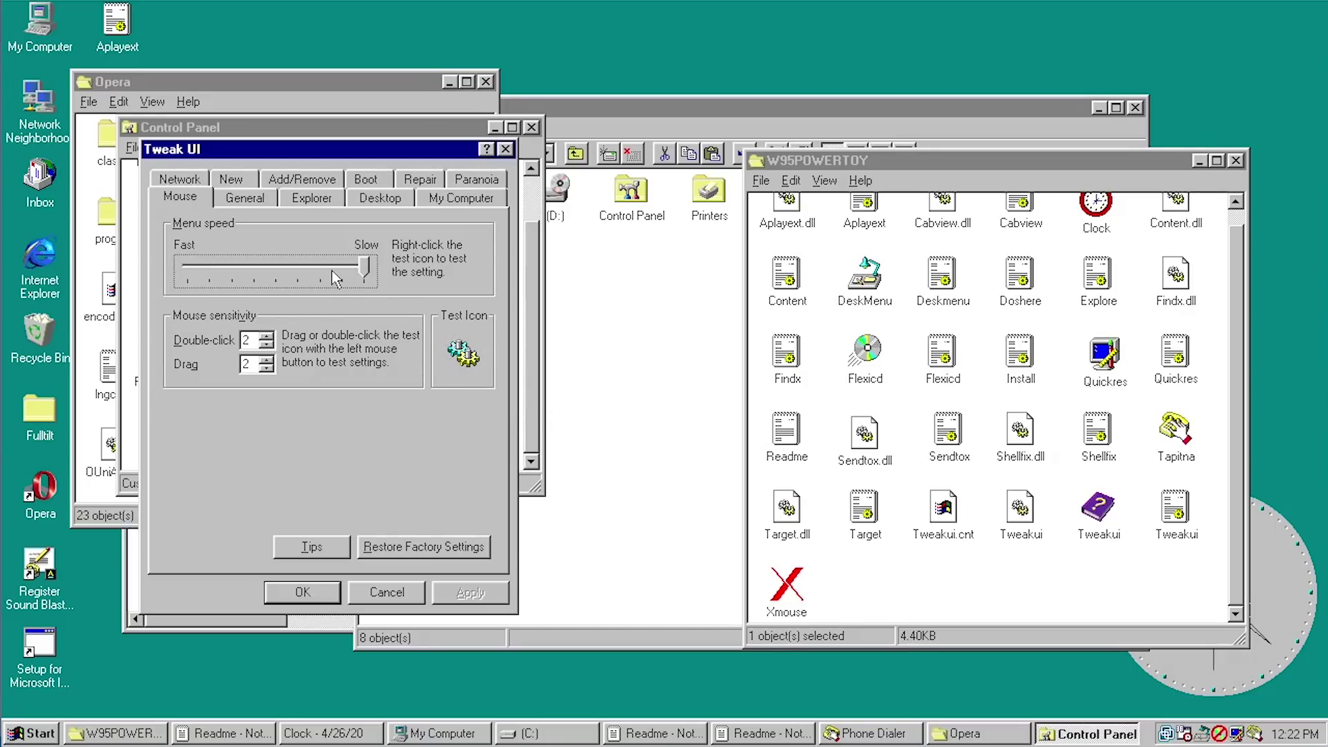
- Move the menu speed back to about the middle of the scale and try dragging the test icon
{"action": "left_click_drag", "start_coordinate": [336, 280], "coordinate": [299, 280]}
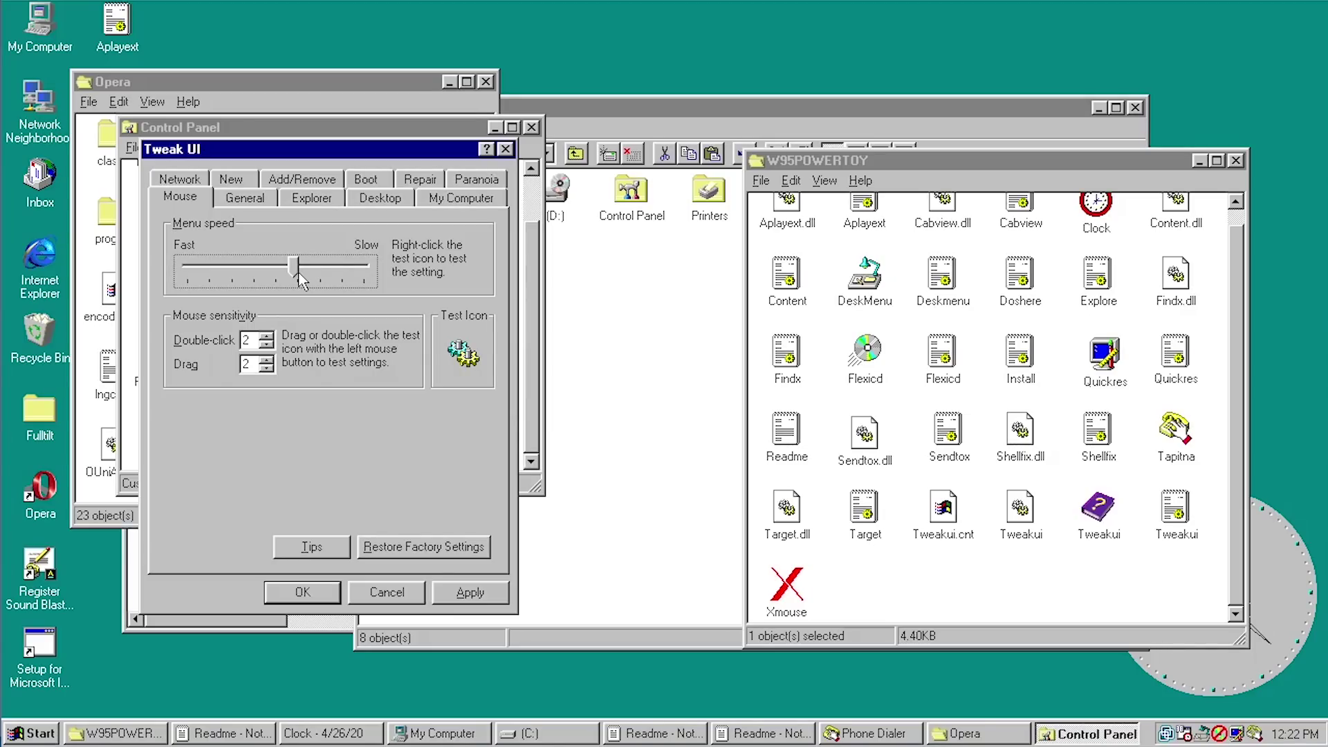
{"action": "mouse_move", "coordinate": [299, 276]}
{"action": "left_mouse_down"}
{"action": "mouse_move", "coordinate": [355, 278]}
{"action": "mouse_move", "coordinate": [242, 281]}
{"action": "mouse_move", "coordinate": [283, 284]}
{"action": "left_mouse_up"}
{"action": "left_click_drag", "start_coordinate": [451, 354], "coordinate": [389, 351]}
- Go to the General settings and choose My Documents under Special Folders to view its location
{"action": "left_click", "coordinate": [258, 198]}
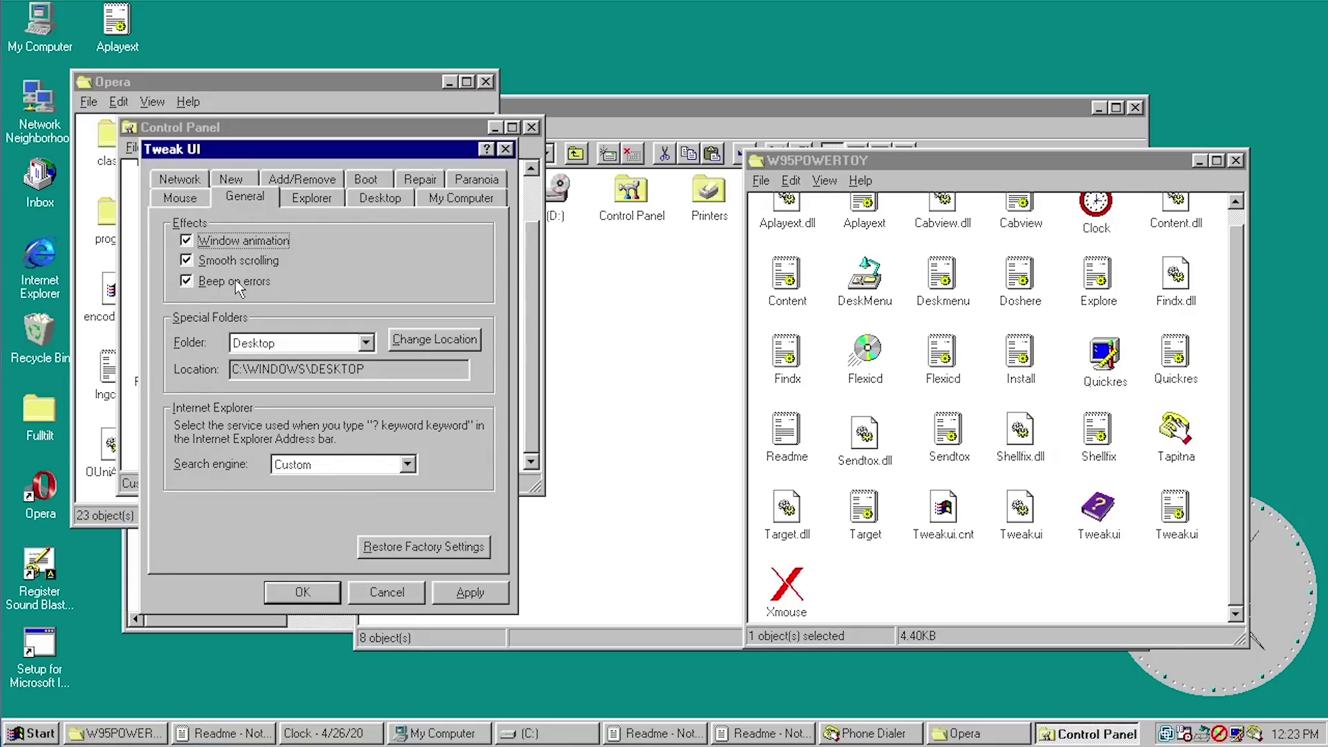
{"action": "left_click", "coordinate": [341, 348]}
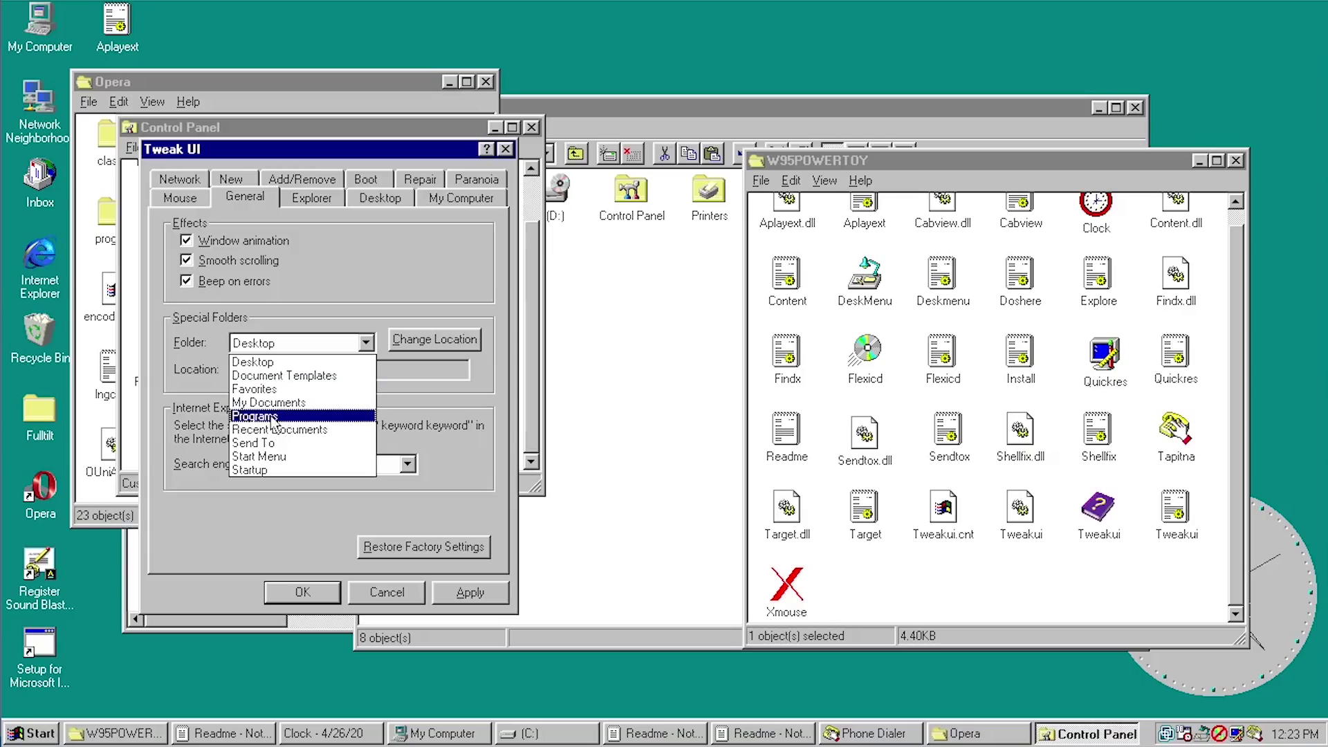
{"action": "left_click", "coordinate": [250, 403]}
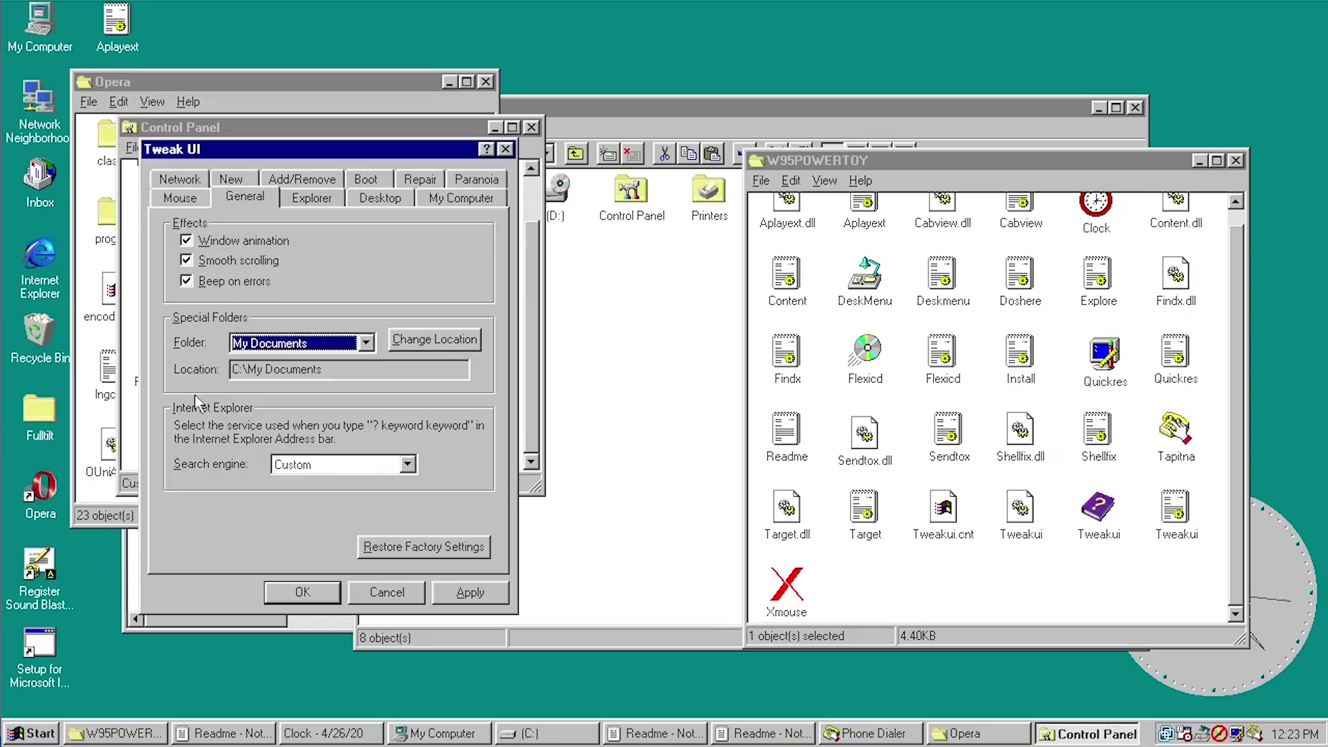
- Review the Internet Explorer search engine choices, open the custom search URL dialog and close it
{"action": "left_click", "coordinate": [325, 471]}
{"action": "left_click", "coordinate": [325, 470]}
{"action": "left_click", "coordinate": [325, 470]}
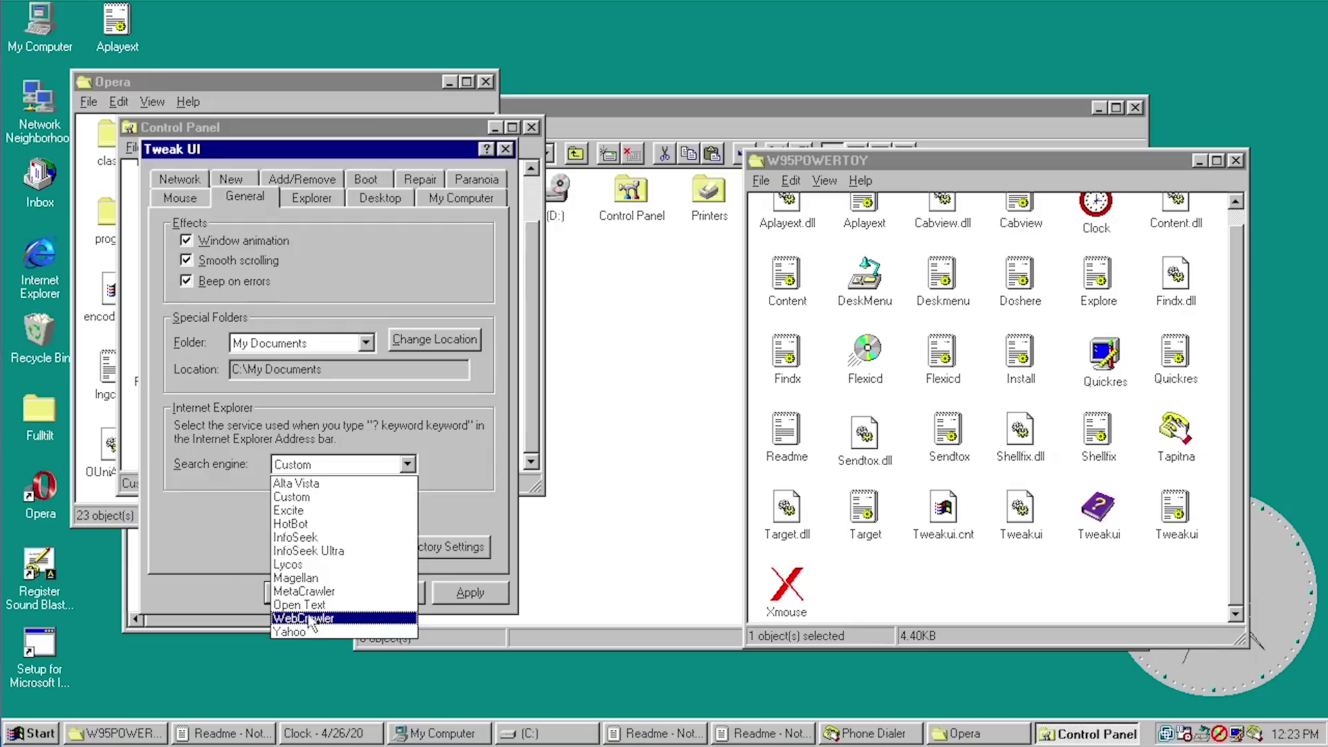
{"action": "left_click", "coordinate": [219, 553]}
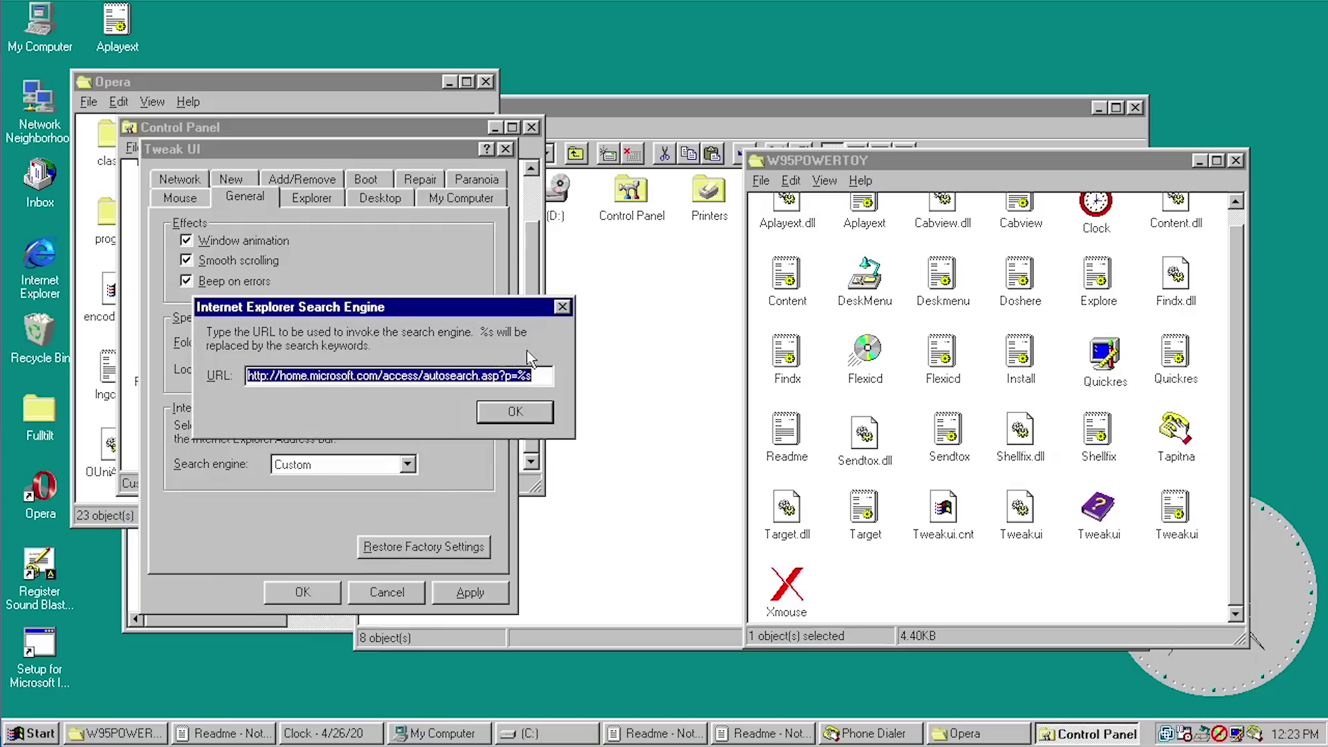
{"action": "left_click", "coordinate": [562, 306]}
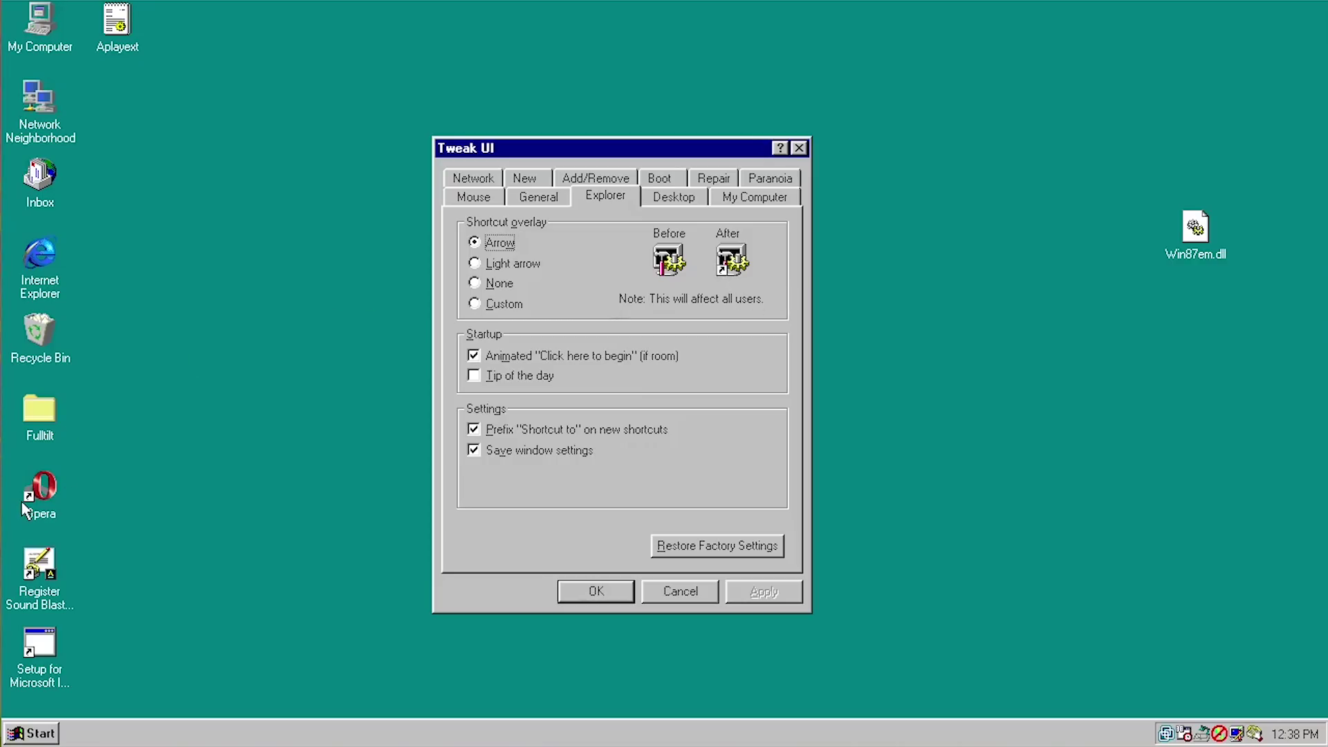
- Apply the teal cubes icon from TWEAKUI.CPL as custom shortcut overlay, and turn off the "Shortcut to" prefix on new shortcuts
{"action": "left_click", "coordinate": [507, 267]}
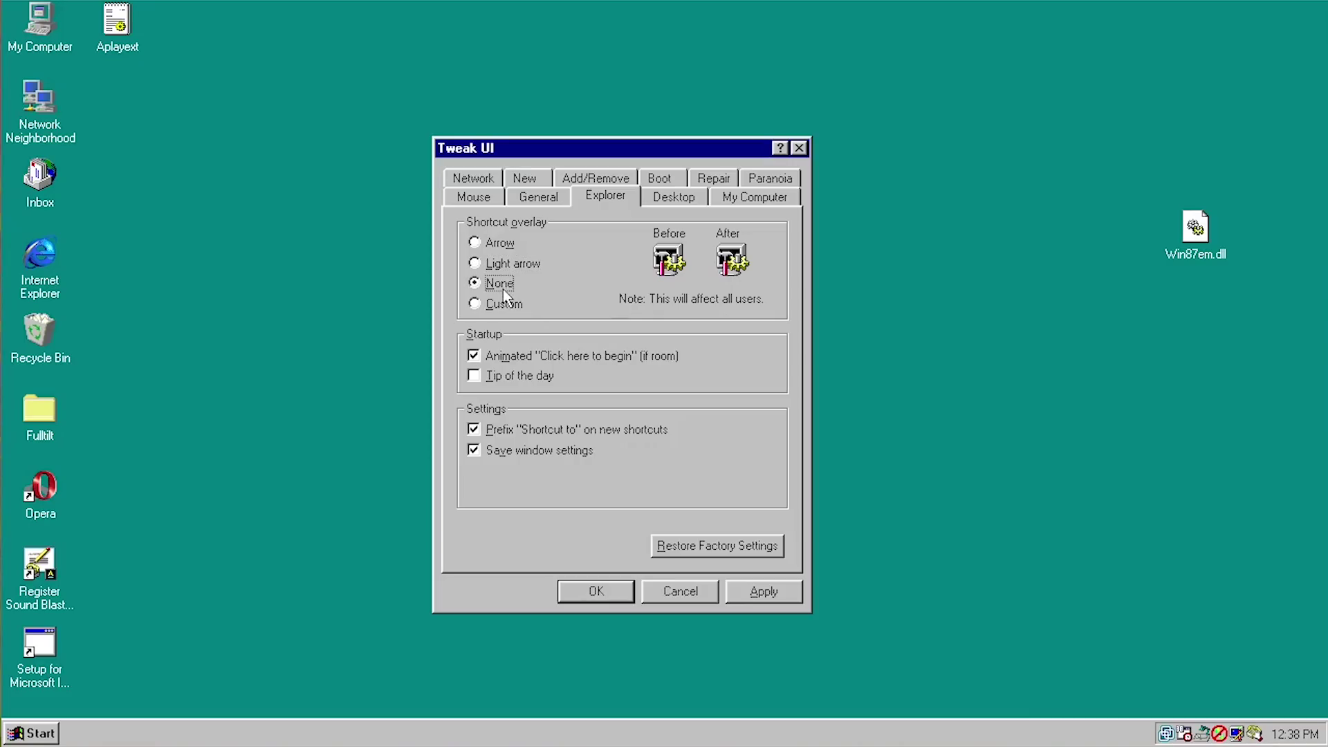
{"action": "left_click", "coordinate": [514, 298]}
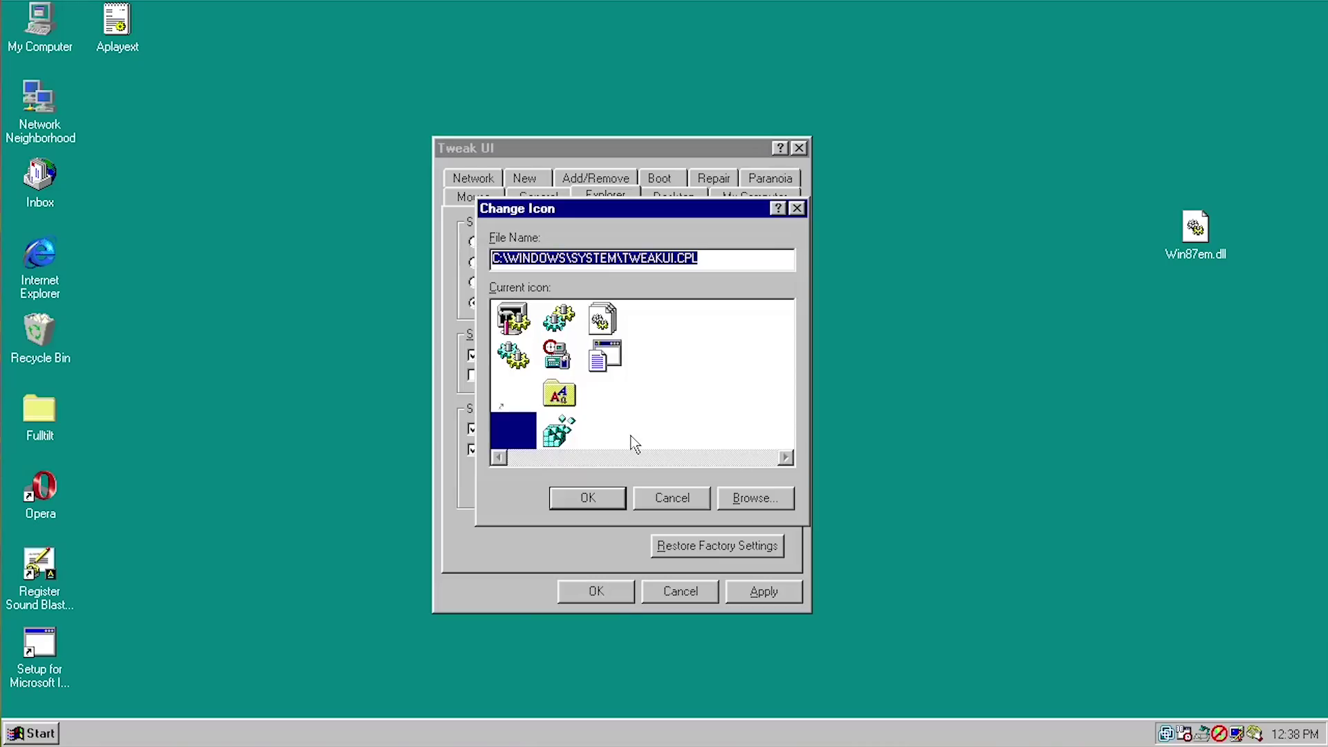
{"action": "left_click", "coordinate": [561, 441]}
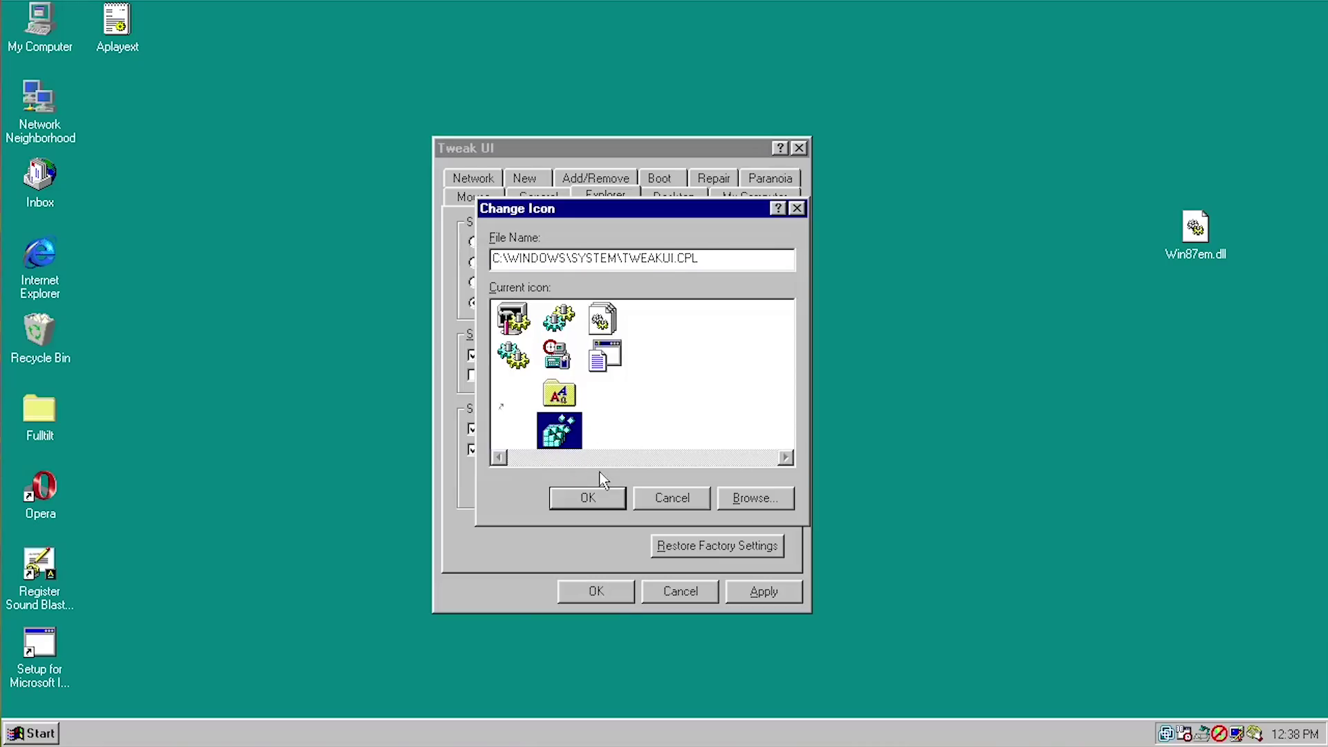
{"action": "left_click", "coordinate": [602, 498]}
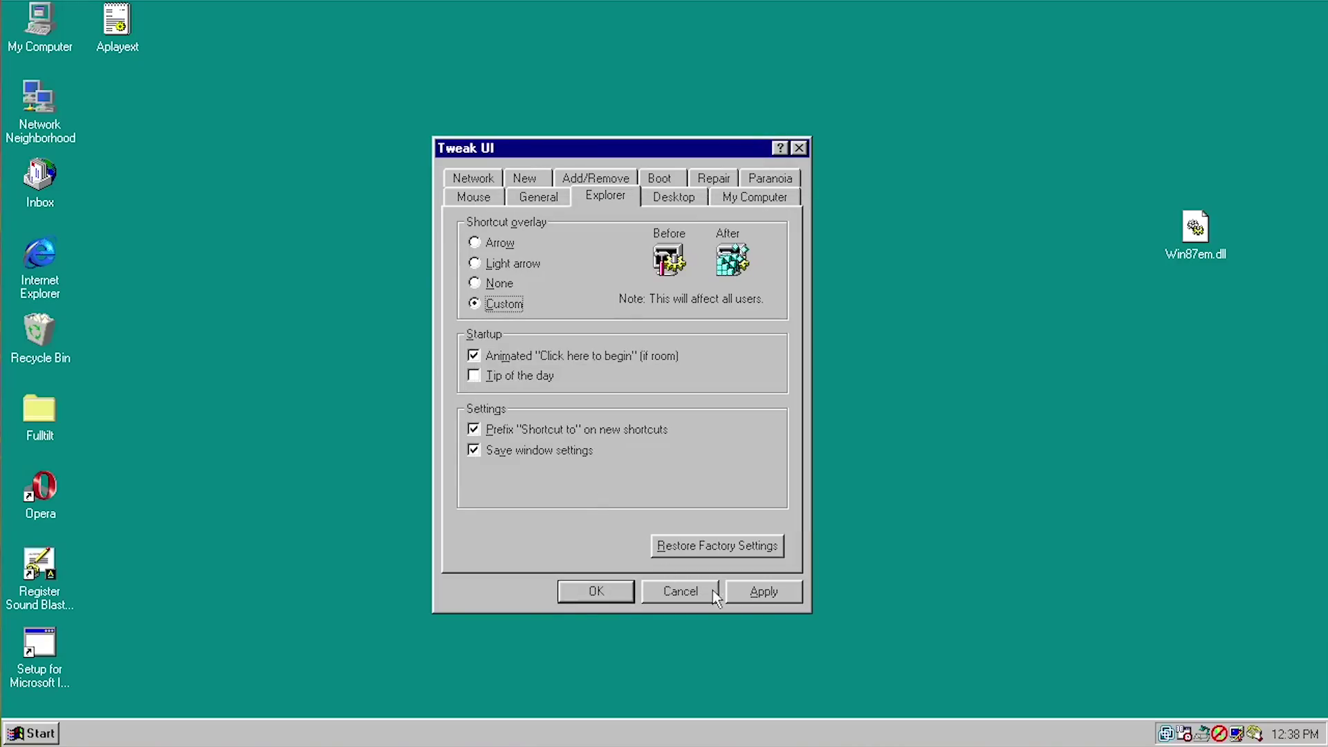
{"action": "left_click", "coordinate": [769, 593]}
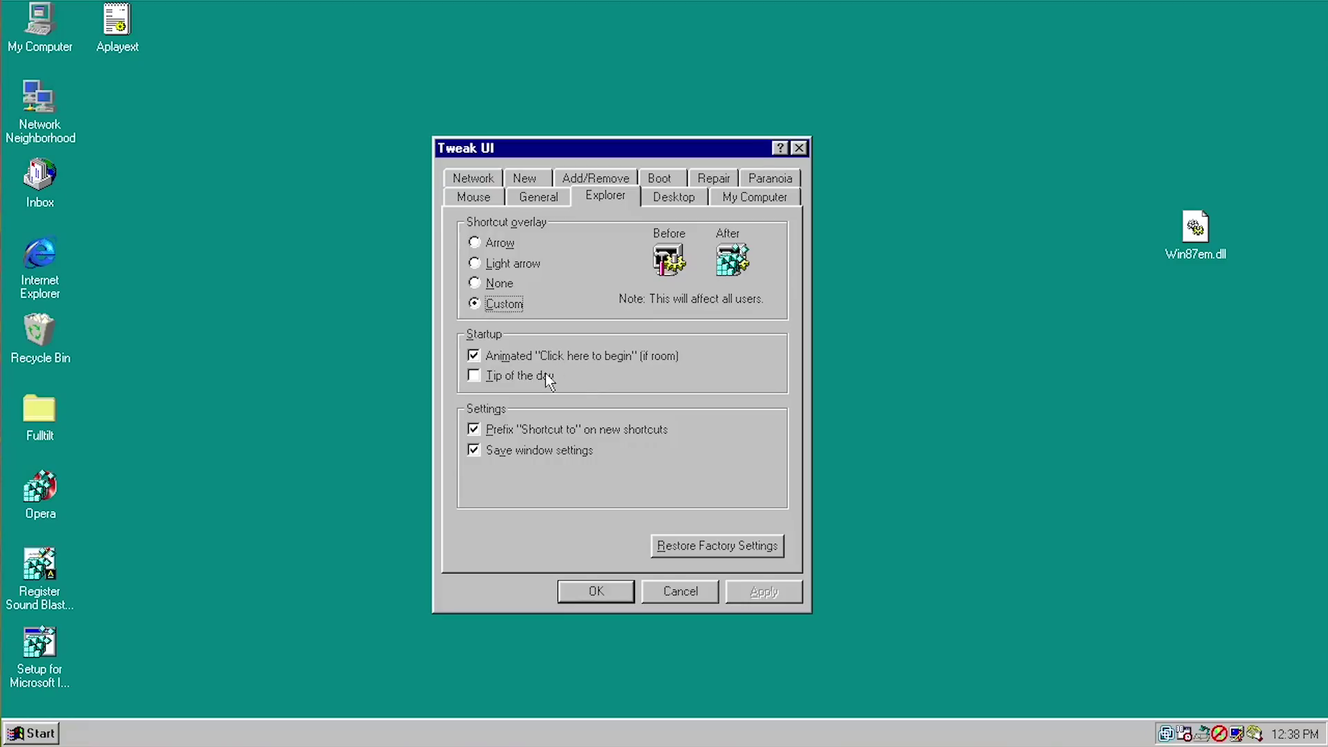
{"action": "double_click", "coordinate": [581, 430]}
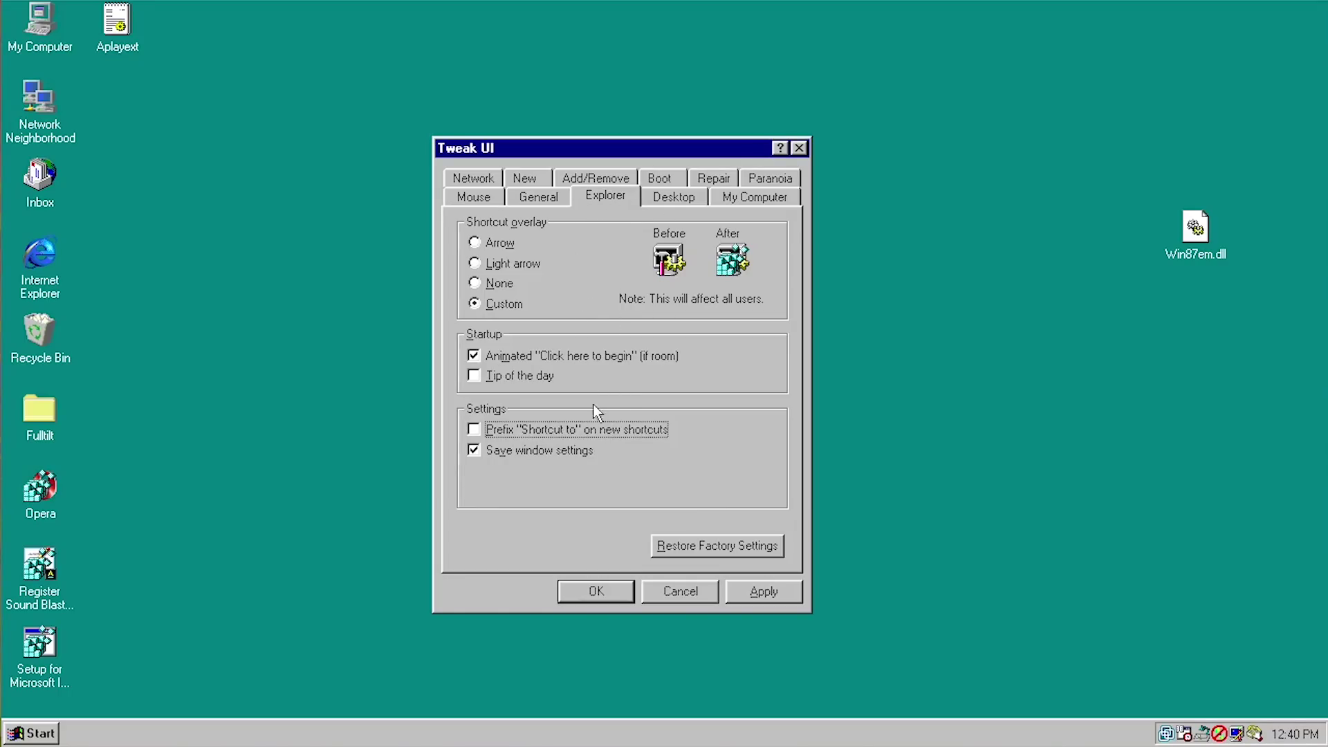
- Hide the Recycle Bin from the special desktop icons, apply the change, and look back through the icon list
{"action": "left_click", "coordinate": [700, 204]}
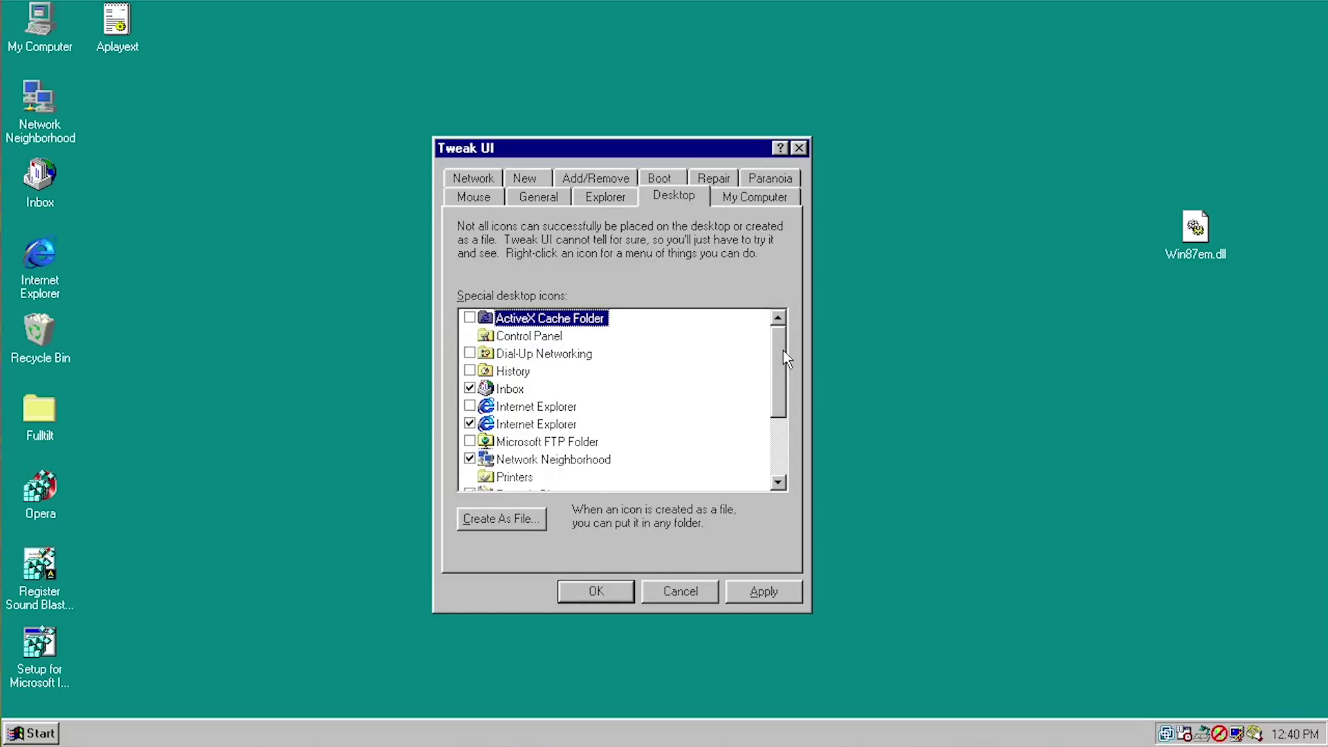
{"action": "left_click_drag", "start_coordinate": [783, 351], "coordinate": [765, 376]}
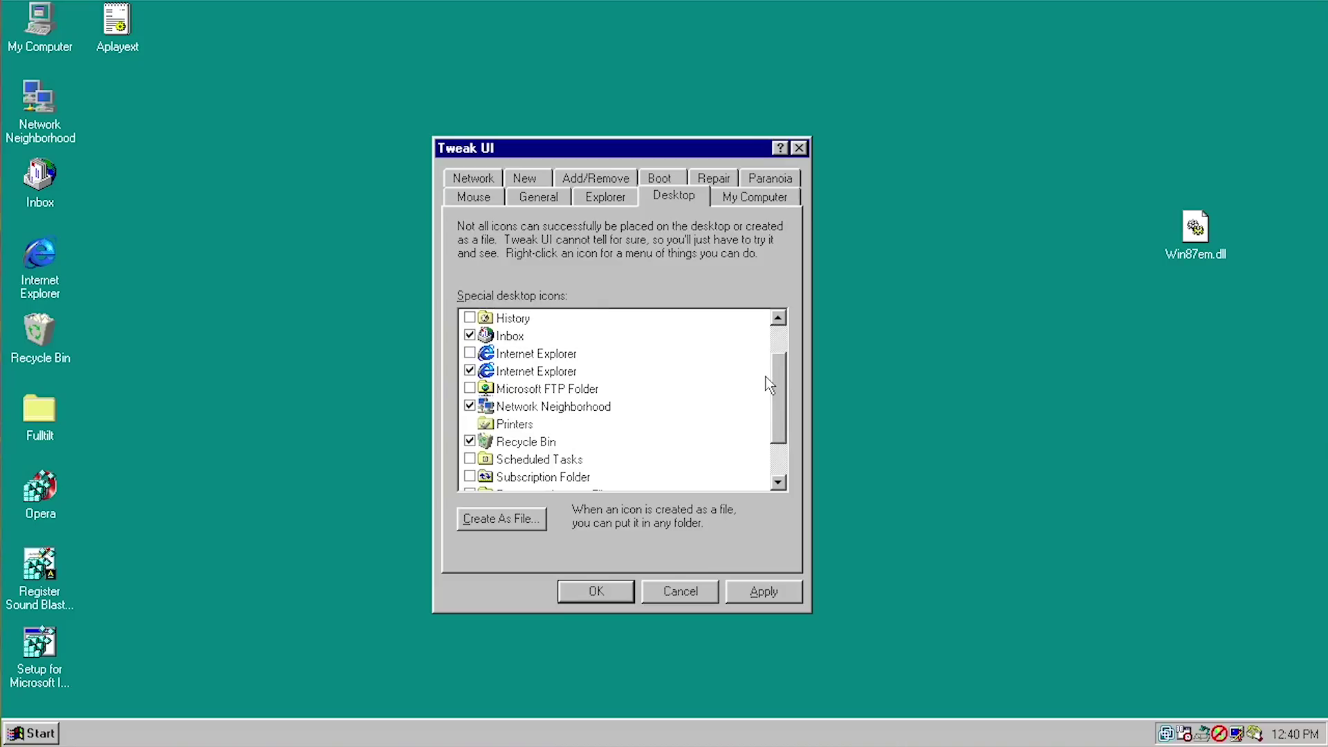
{"action": "left_click", "coordinate": [470, 441]}
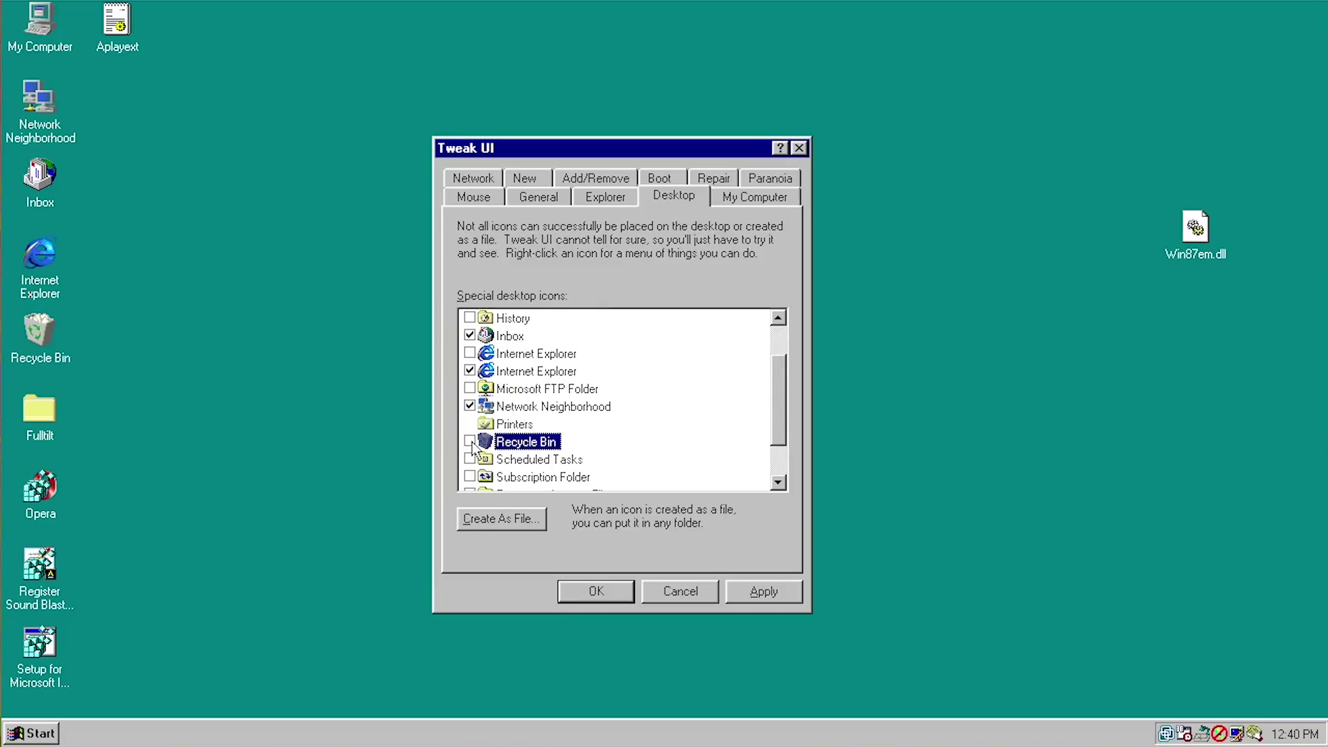
{"action": "left_click", "coordinate": [764, 592]}
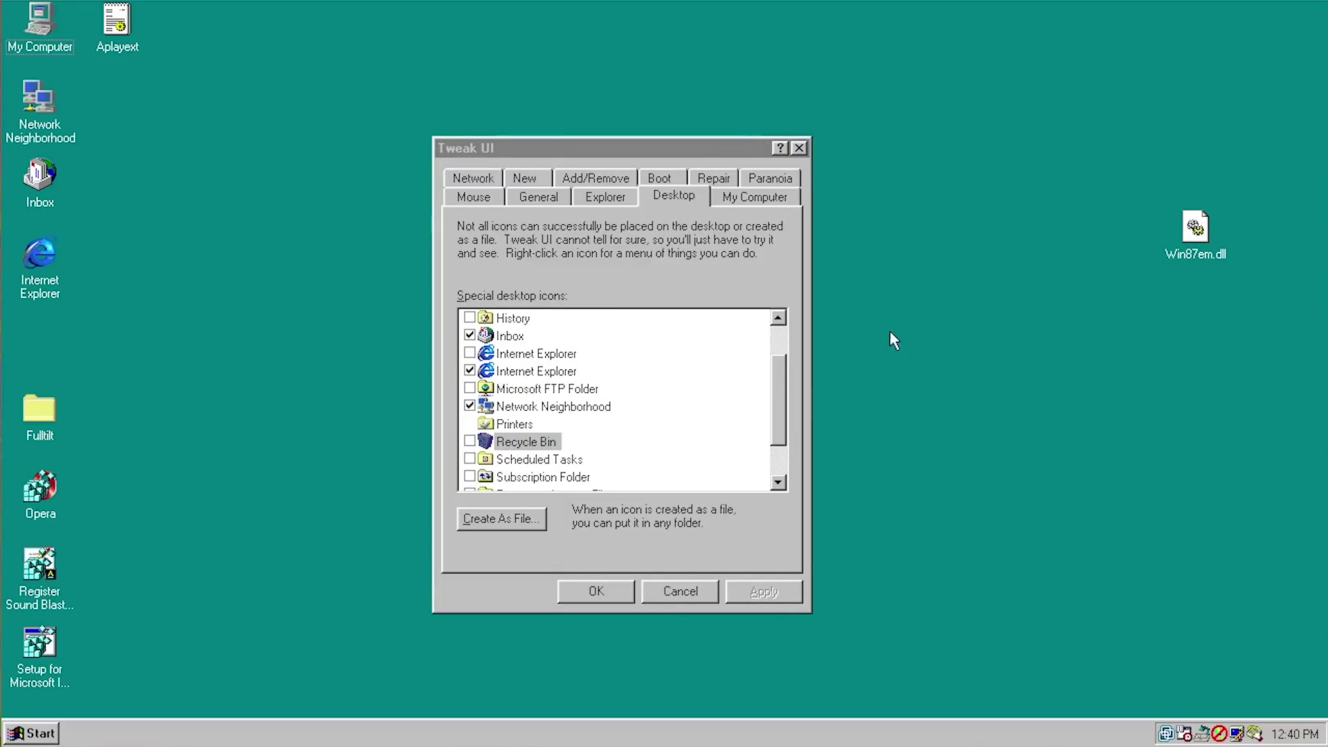
{"action": "mouse_move", "coordinate": [773, 425]}
{"action": "left_mouse_down"}
{"action": "mouse_move", "coordinate": [775, 395]}
{"action": "mouse_move", "coordinate": [773, 449]}
{"action": "mouse_move", "coordinate": [767, 401]}
{"action": "left_mouse_up"}
{"action": "right_click", "coordinate": [763, 393]}
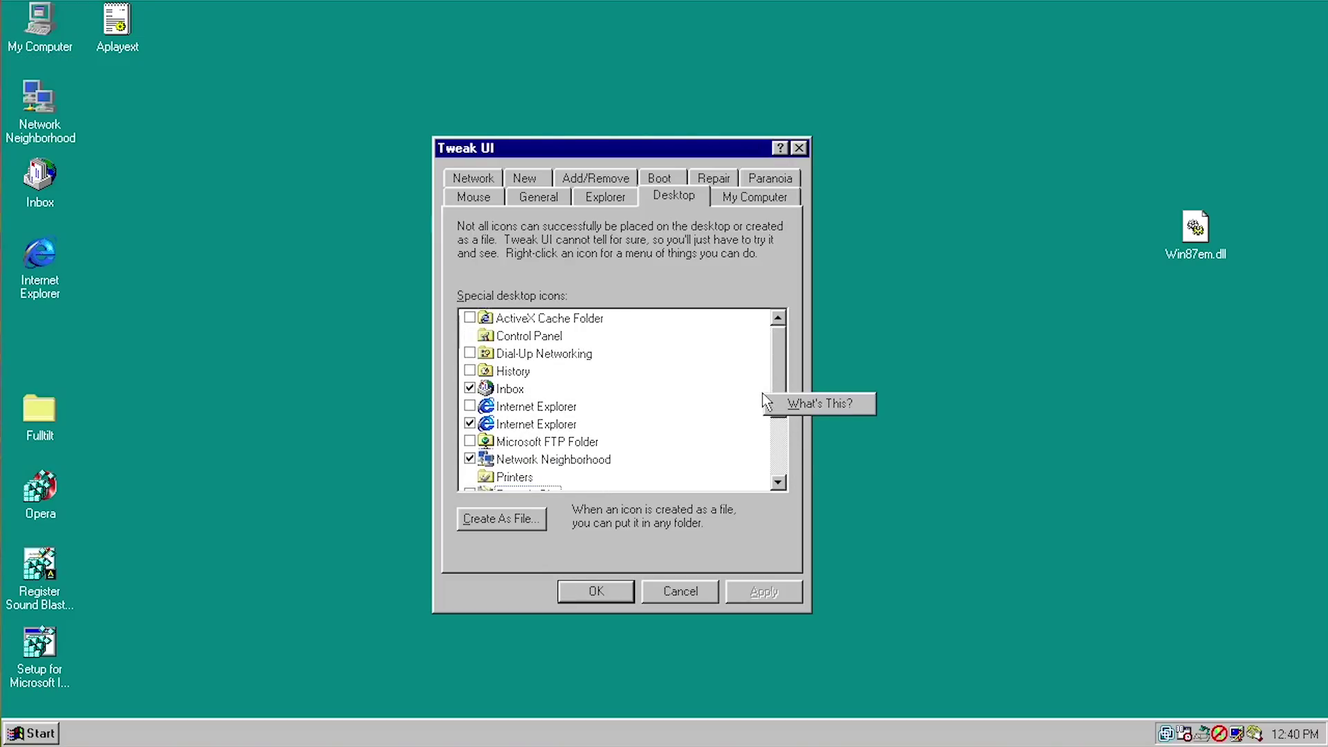
- Hide drive C: from My Computer and apply the change
{"action": "left_click", "coordinate": [721, 197]}
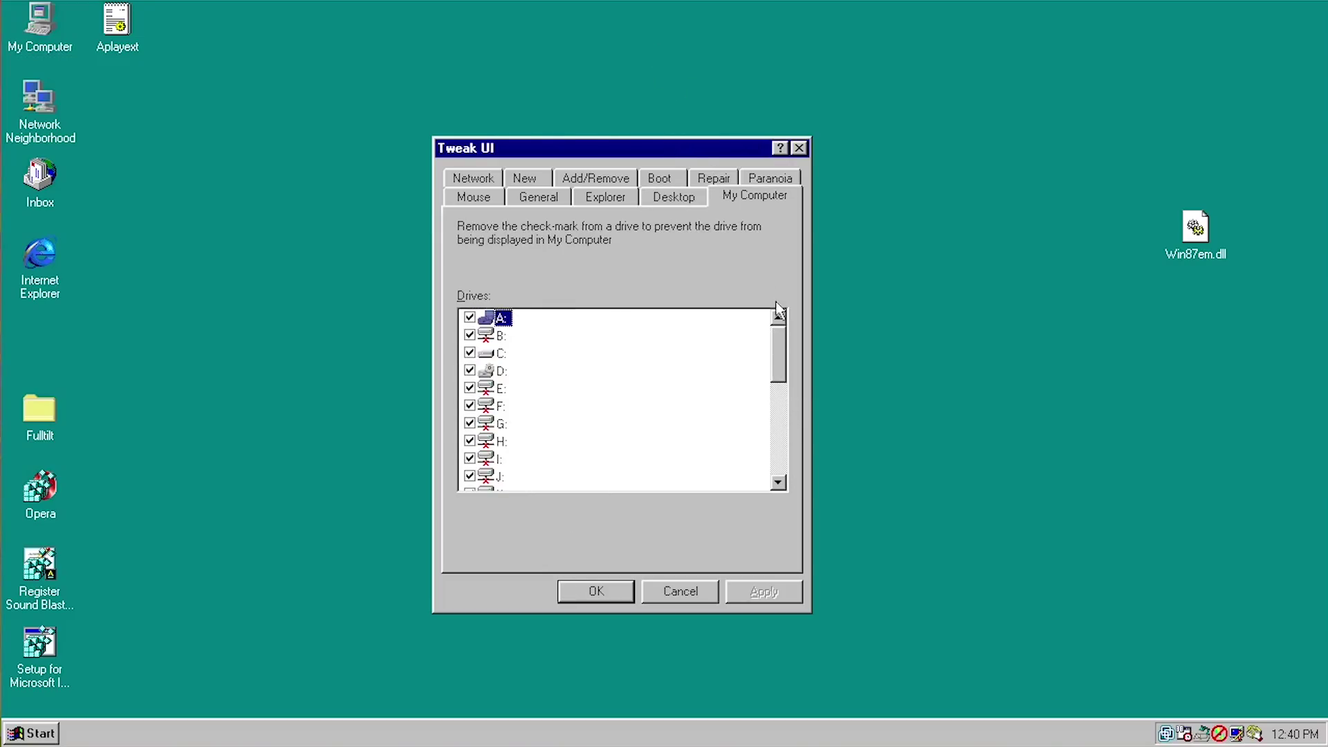
{"action": "left_click_drag", "start_coordinate": [780, 377], "coordinate": [799, 282]}
{"action": "left_click", "coordinate": [466, 354]}
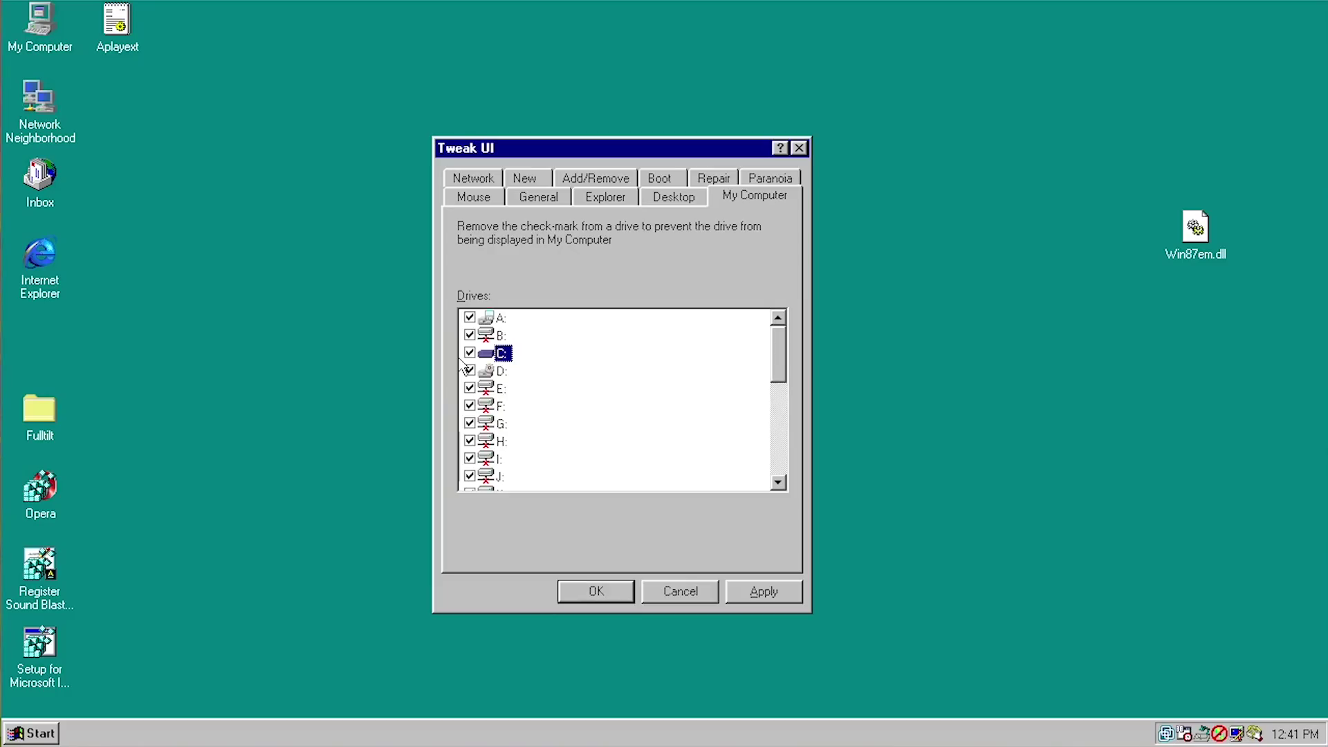
{"action": "left_click", "coordinate": [469, 353]}
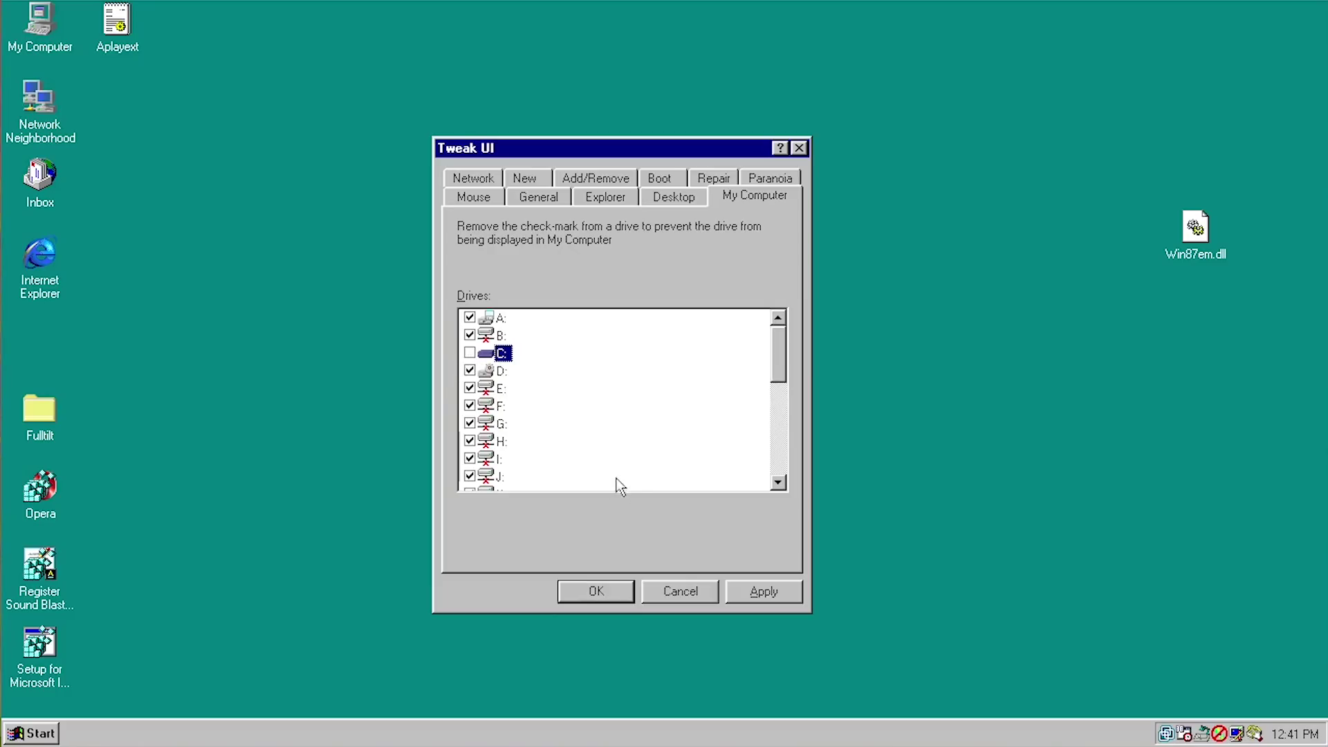
{"action": "left_click", "coordinate": [754, 589]}
- Check the drives in My Computer, open c:\ through the Run dialog, and close both windows to return to Tweak UI
{"action": "double_click", "coordinate": [40, 24]}
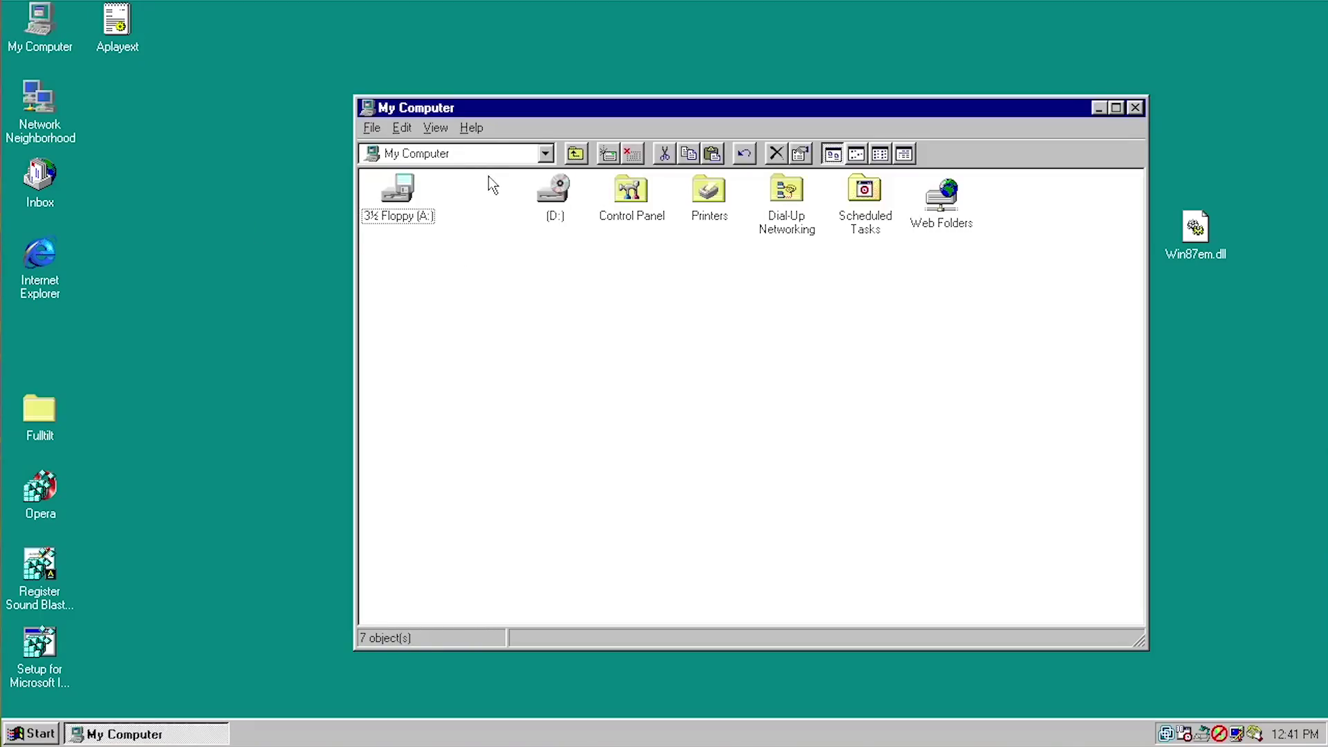
{"action": "key", "text": "super+r"}
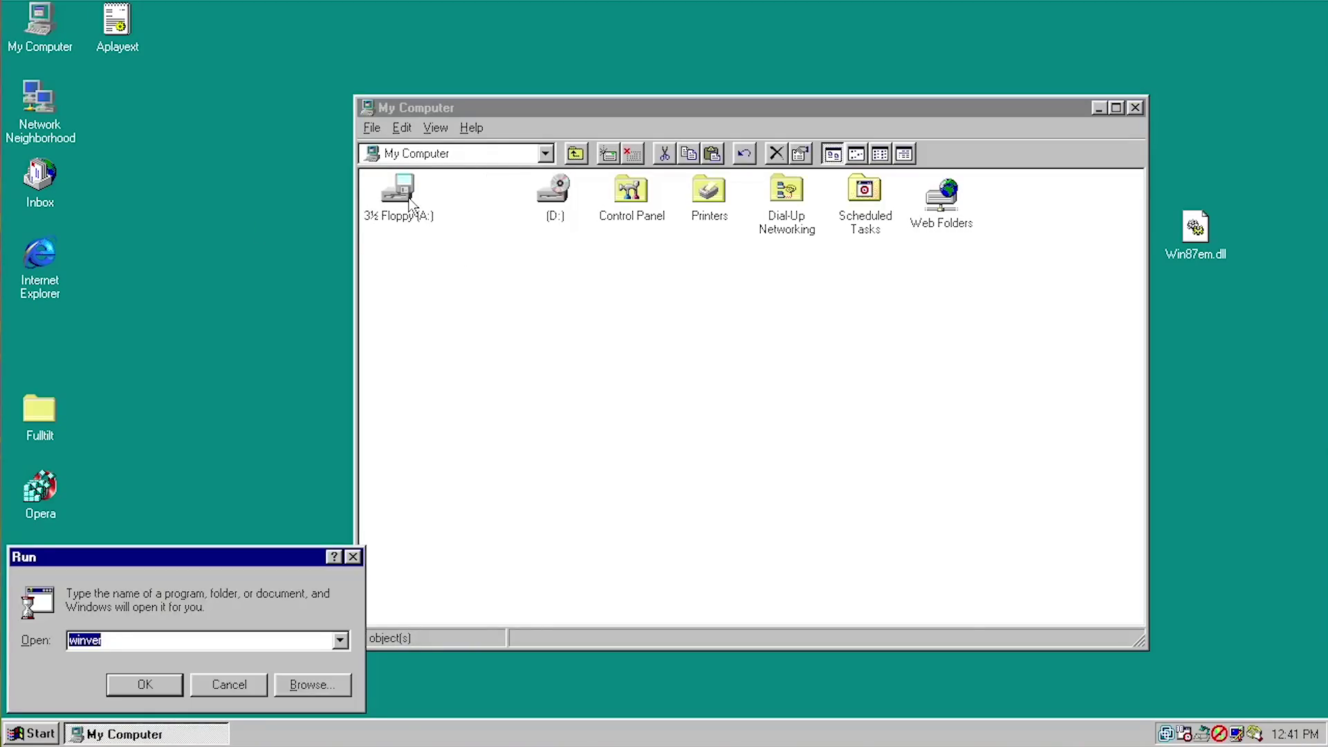
{"action": "type", "text": "c:\\"}
{"action": "key", "text": "Return"}
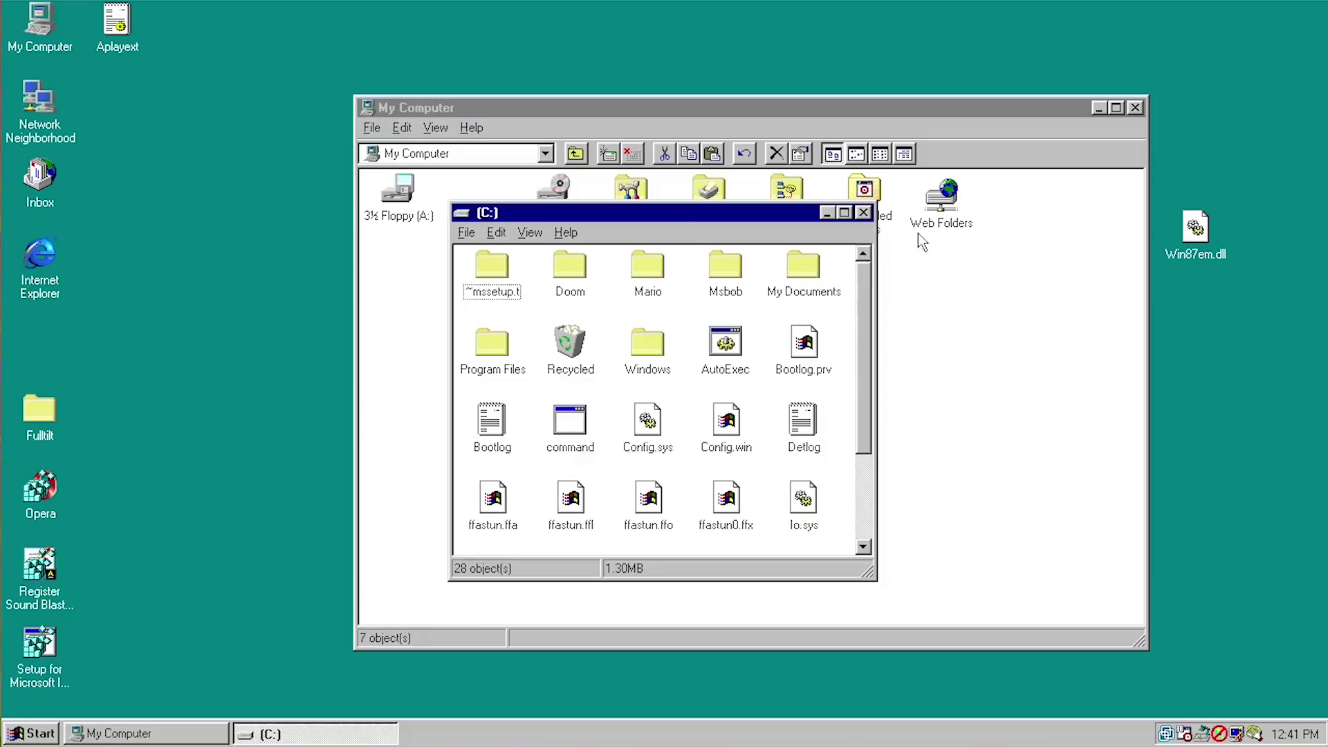
{"action": "left_click", "coordinate": [862, 214]}
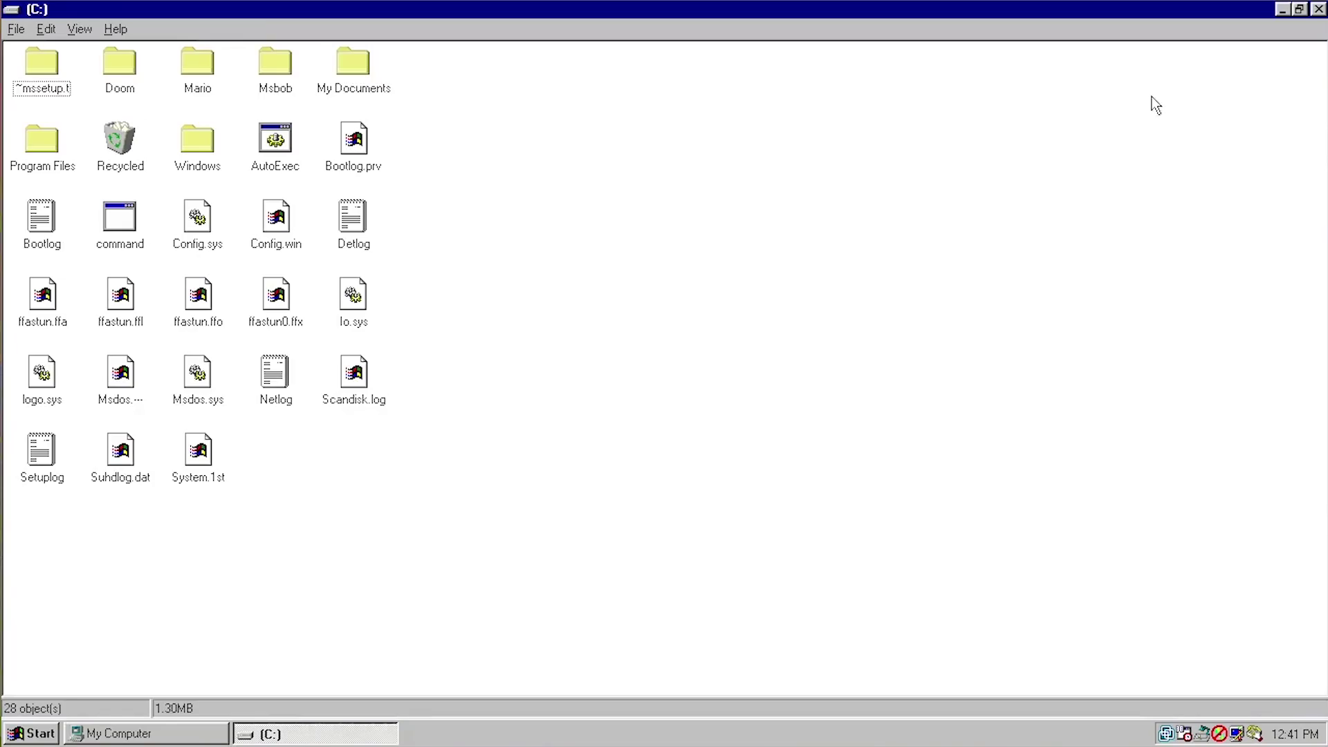
{"action": "left_click", "coordinate": [1319, 10]}
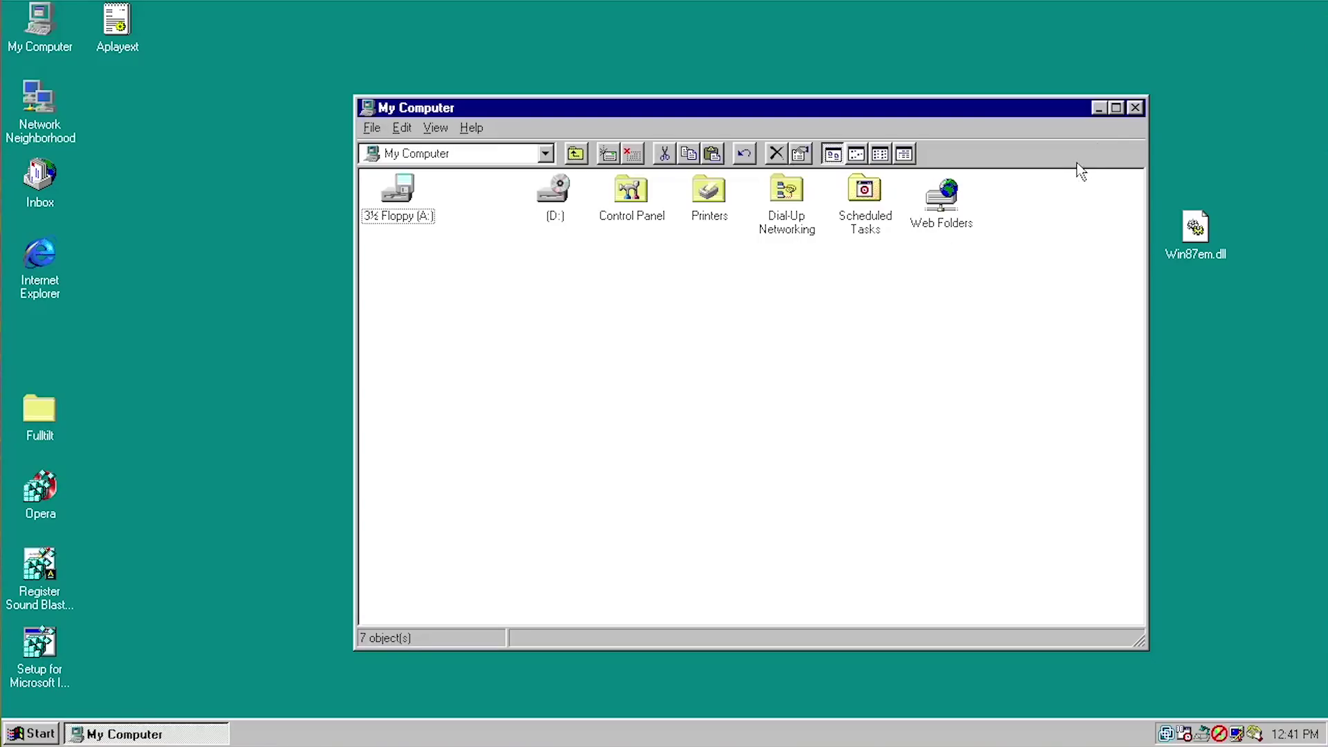
{"action": "left_click", "coordinate": [1135, 108]}
{"action": "left_click", "coordinate": [714, 295]}
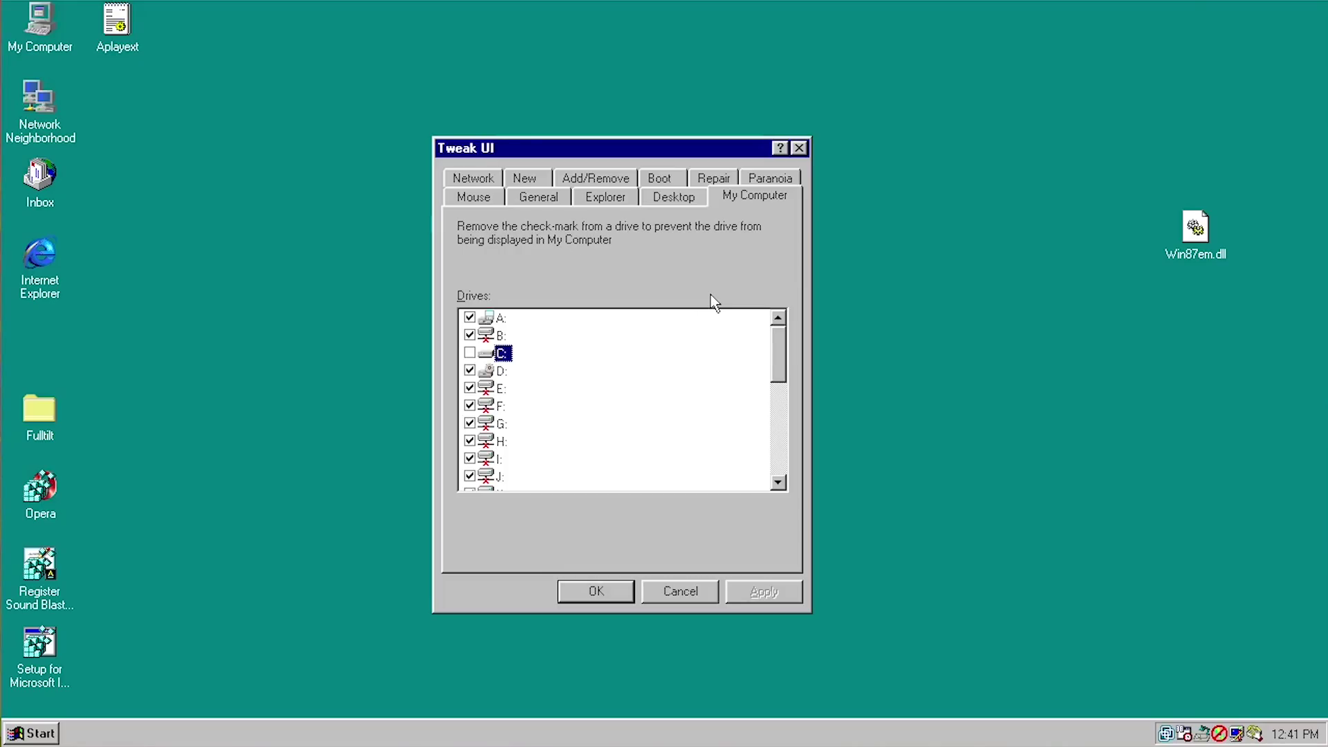
- Examine the Network logon options and the New document types, and compare the latter with the desktop's New submenu
{"action": "left_click", "coordinate": [473, 179]}
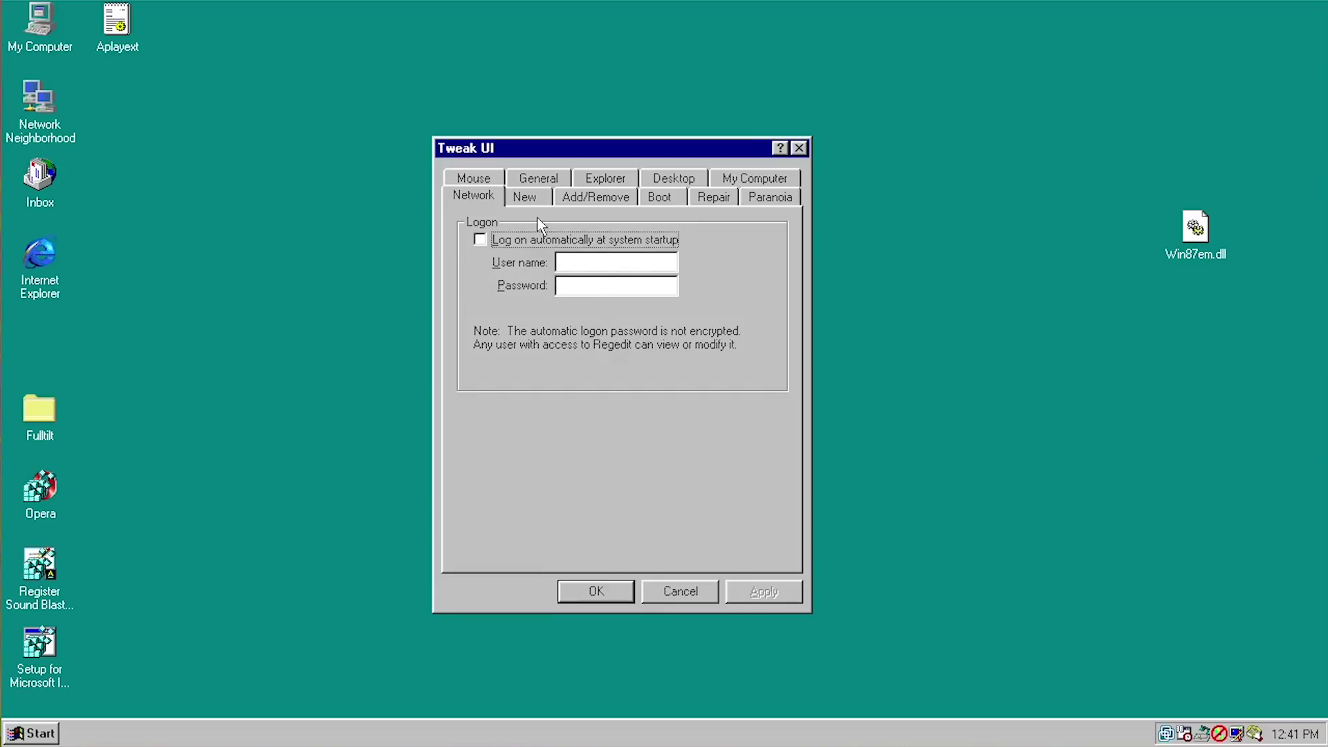
{"action": "left_click", "coordinate": [526, 201]}
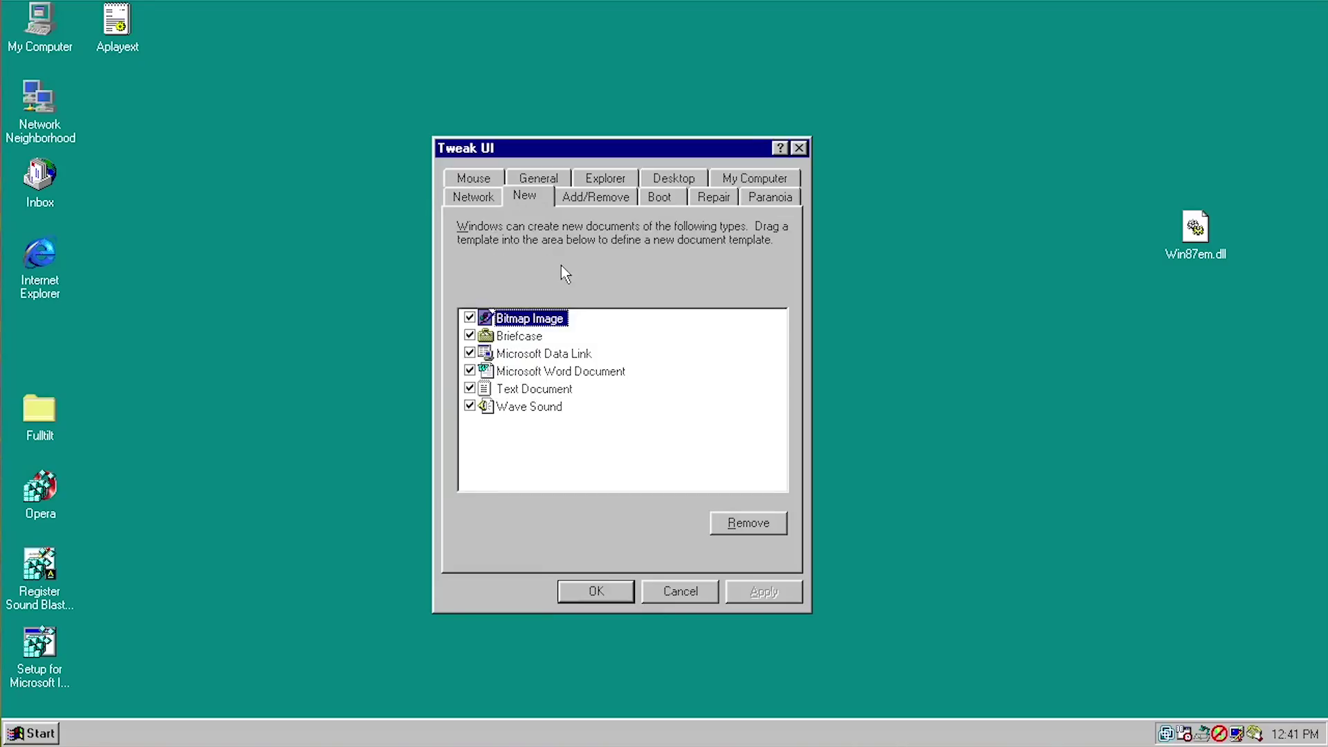
{"action": "right_click", "coordinate": [133, 222]}
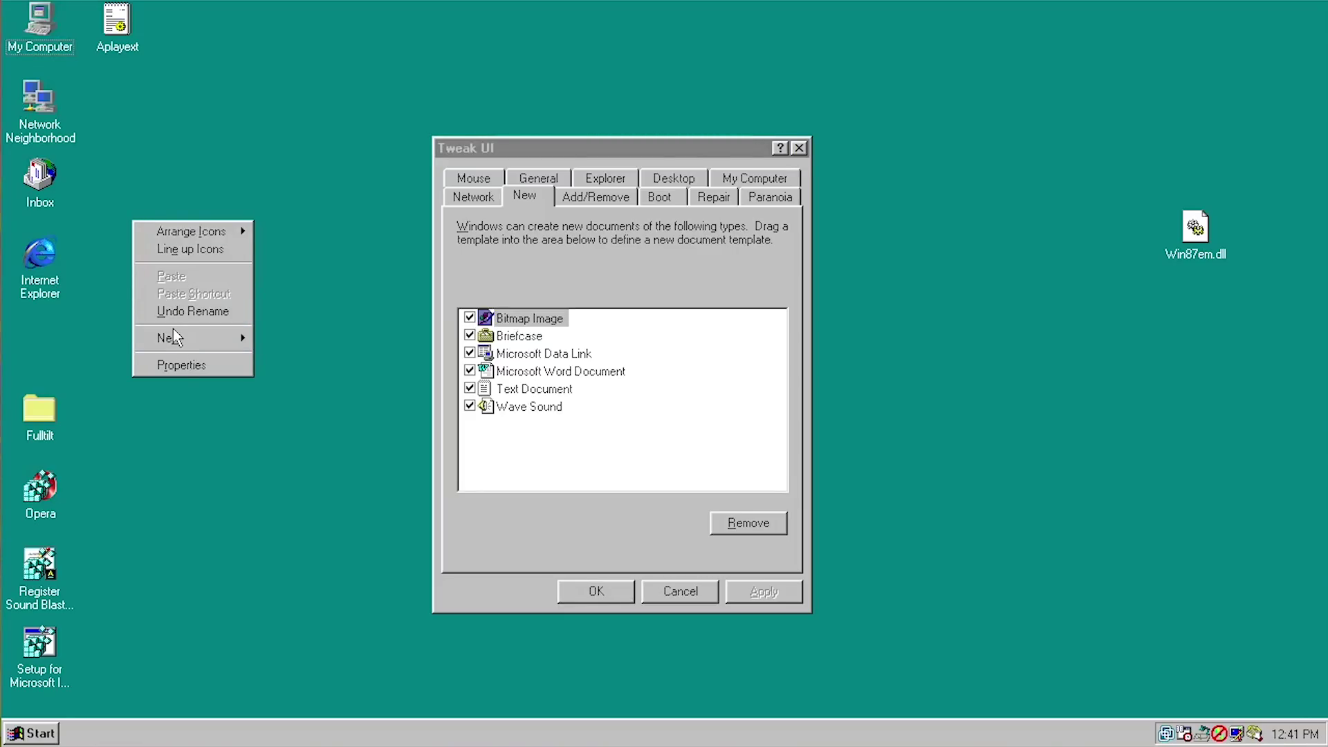
{"action": "left_click", "coordinate": [193, 341]}
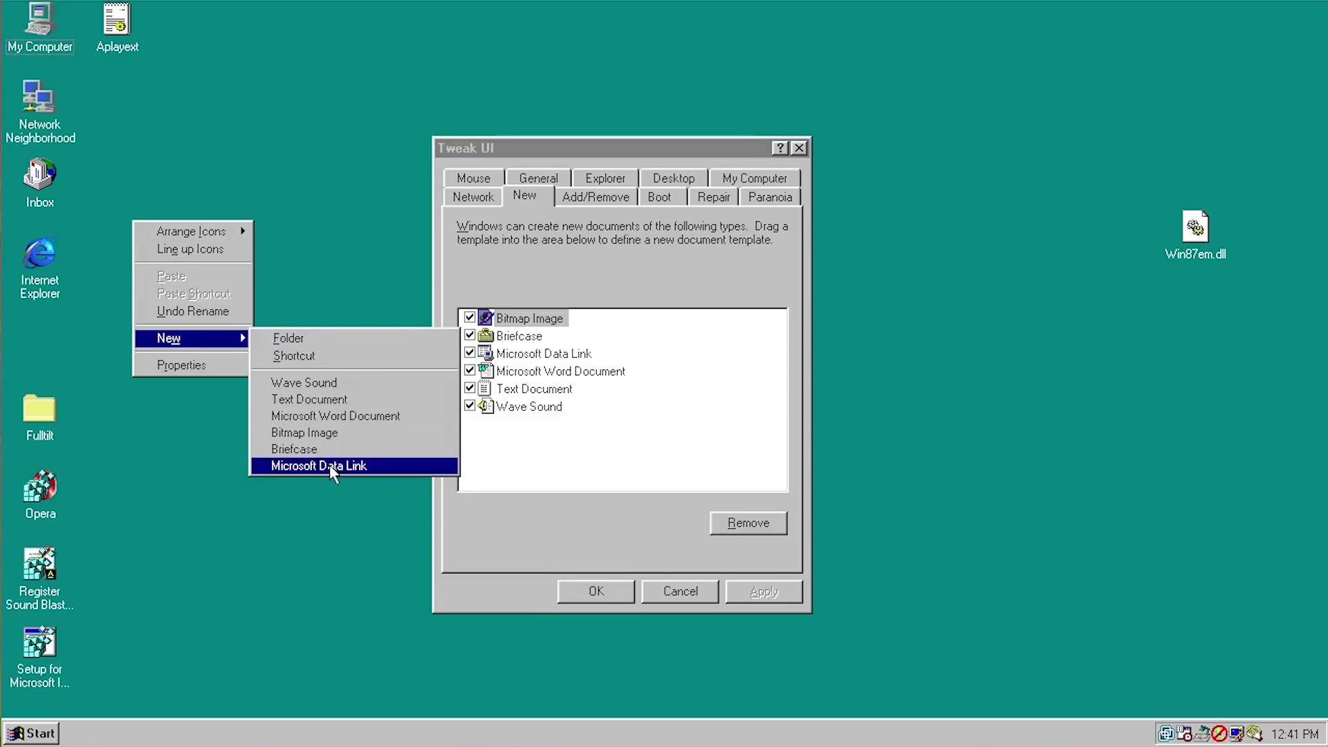
{"action": "left_click", "coordinate": [497, 430]}
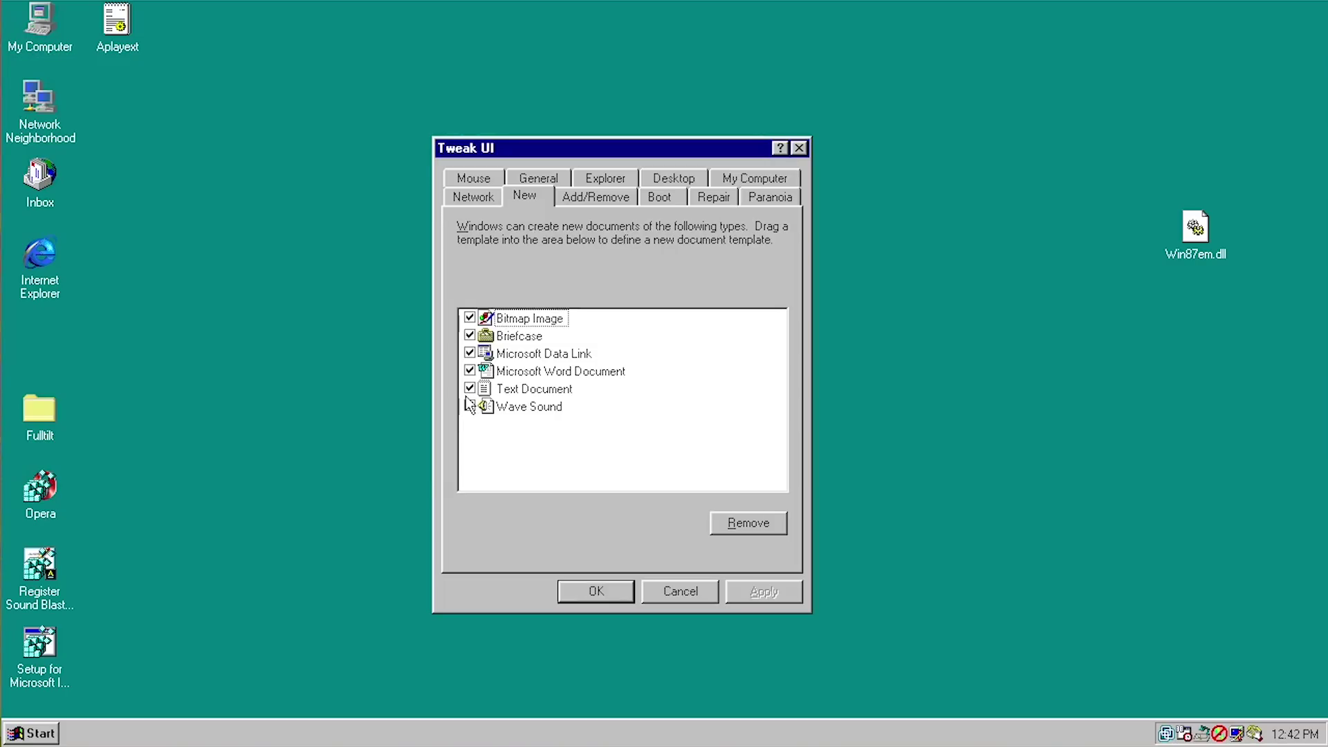
- Disable all six new document types, from Bitmap Image to Wave Sound, apply the change, and check the desktop's New submenu
{"action": "left_click", "coordinate": [471, 406]}
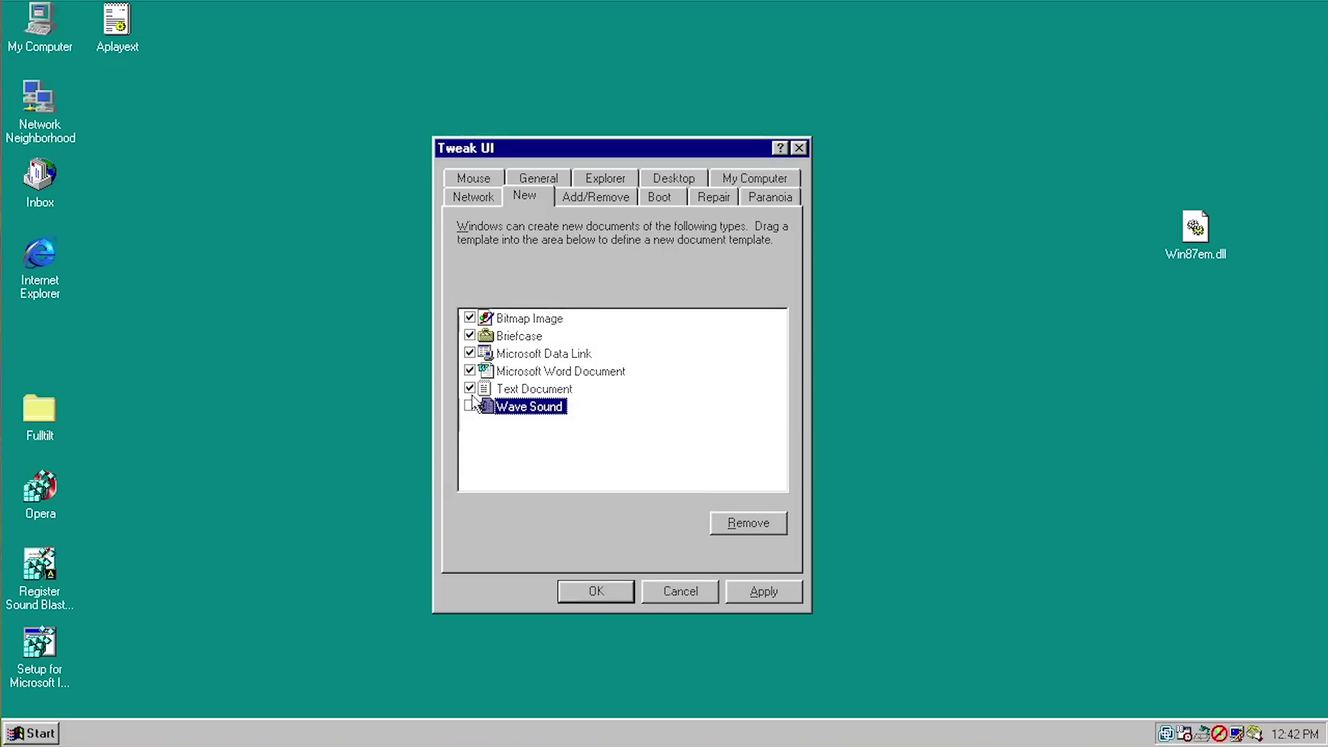
{"action": "key", "text": "Up"}
{"action": "key", "text": "space"}
{"action": "key", "text": "Up"}
{"action": "key", "text": "space"}
{"action": "key", "text": "Up"}
{"action": "key", "text": "space"}
{"action": "key", "text": "Up"}
{"action": "key", "text": "space"}
{"action": "key", "text": "Up"}
{"action": "key", "text": "space"}
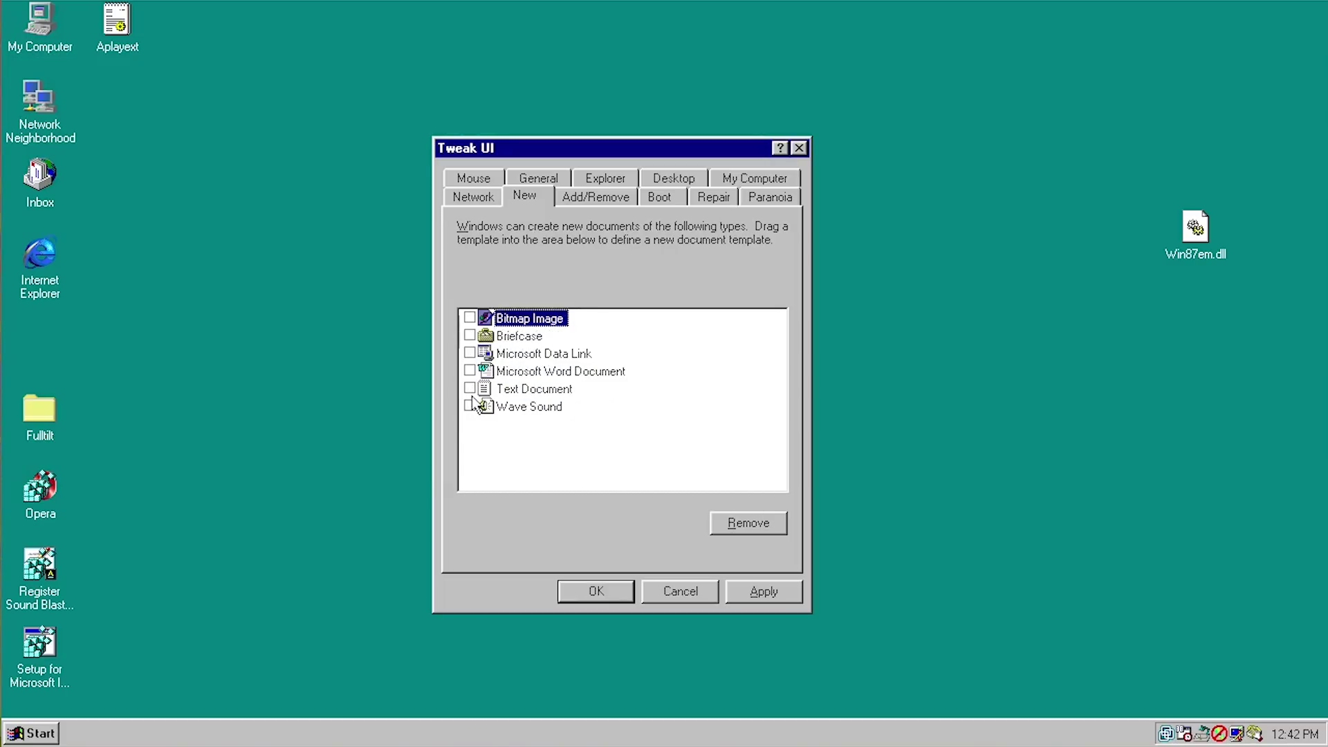
{"action": "key", "text": "alt+a"}
{"action": "right_click", "coordinate": [208, 149]}
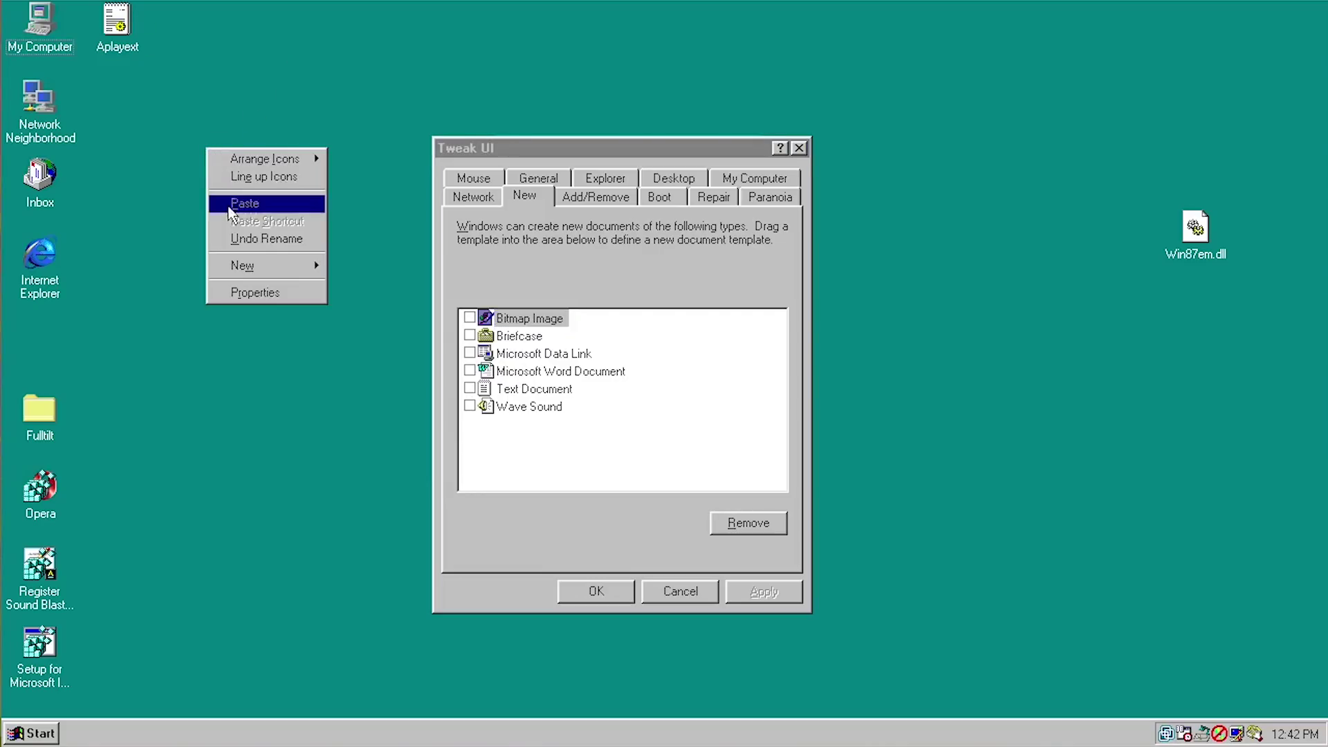
{"action": "mouse_move", "coordinate": [255, 267]}
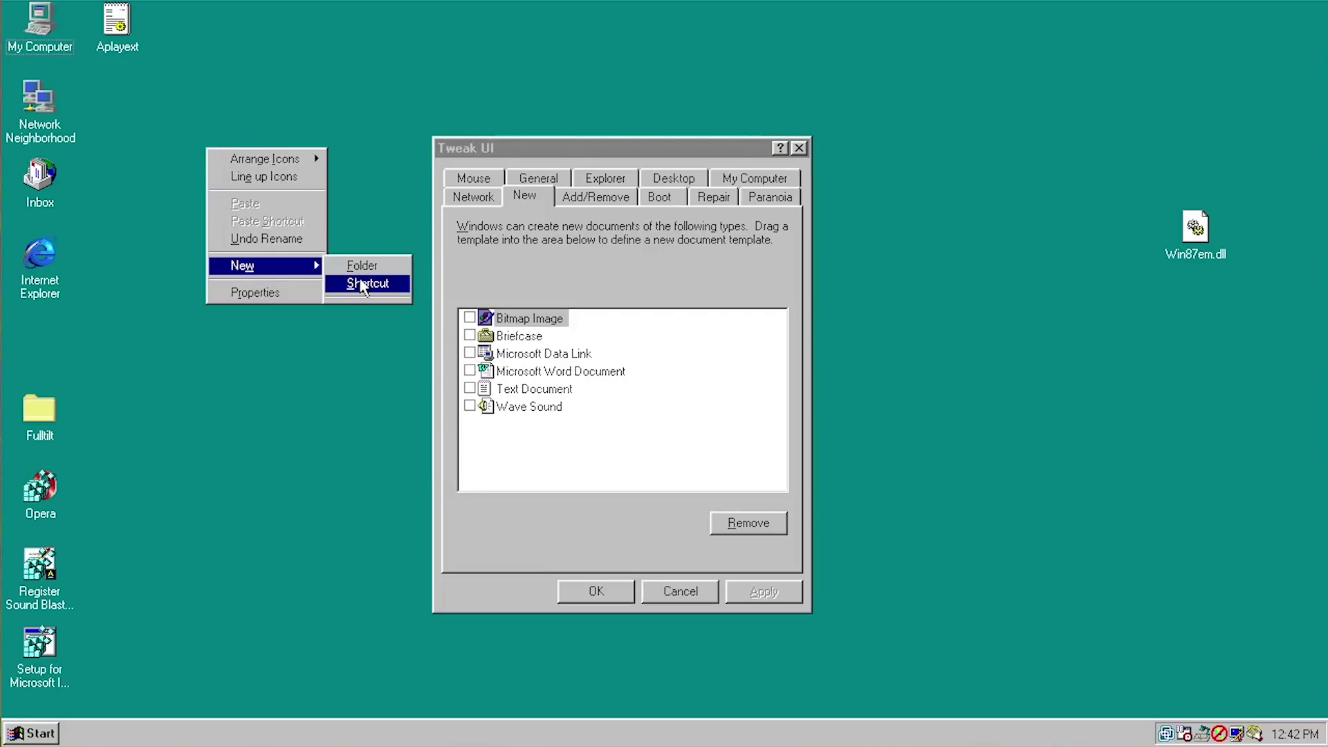
- Re-enable all six new document types in the list, from Wave Sound up to Bitmap Image
{"action": "left_click", "coordinate": [557, 414]}
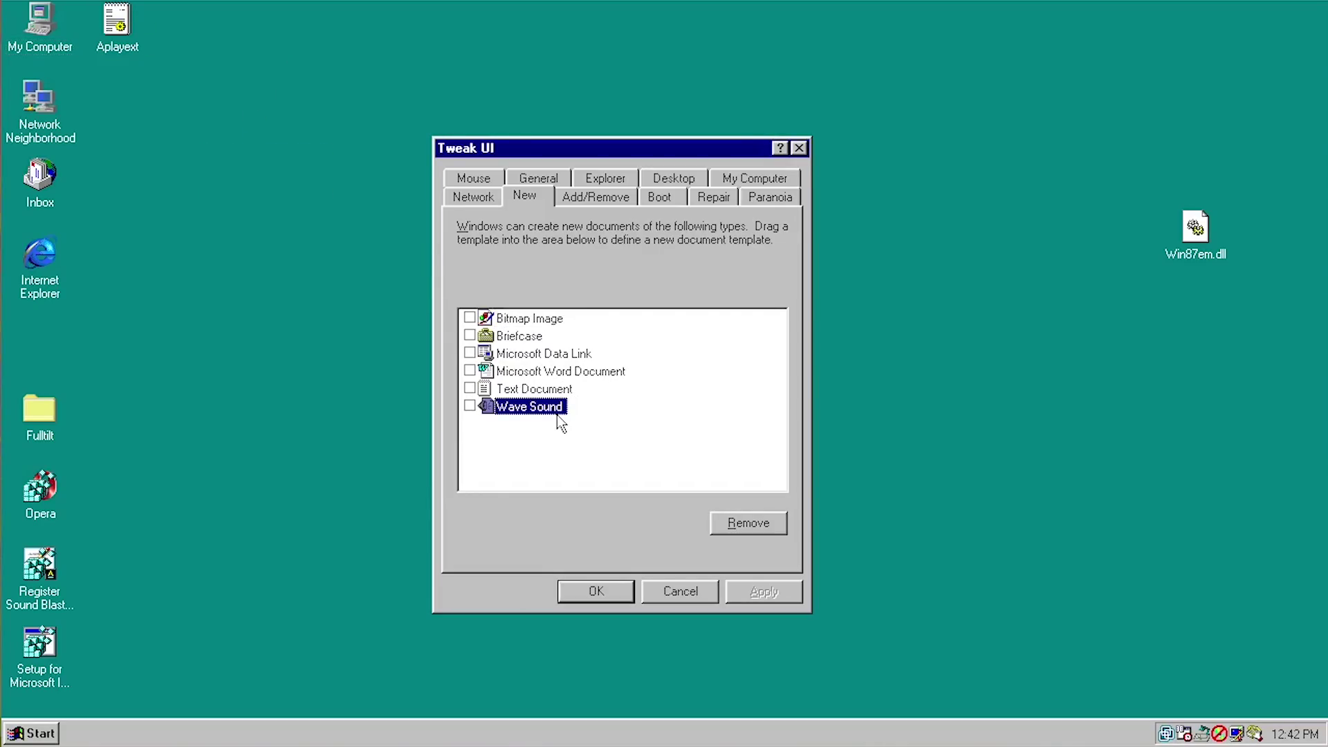
{"action": "key", "text": "space"}
{"action": "key", "text": "Up"}
{"action": "key", "text": "space"}
{"action": "key", "text": "Up"}
{"action": "key", "text": "space"}
{"action": "key", "text": "Up"}
{"action": "key", "text": "space"}
{"action": "key", "text": "Up"}
{"action": "key", "text": "space"}
{"action": "key", "text": "Up"}
{"action": "key", "text": "space"}
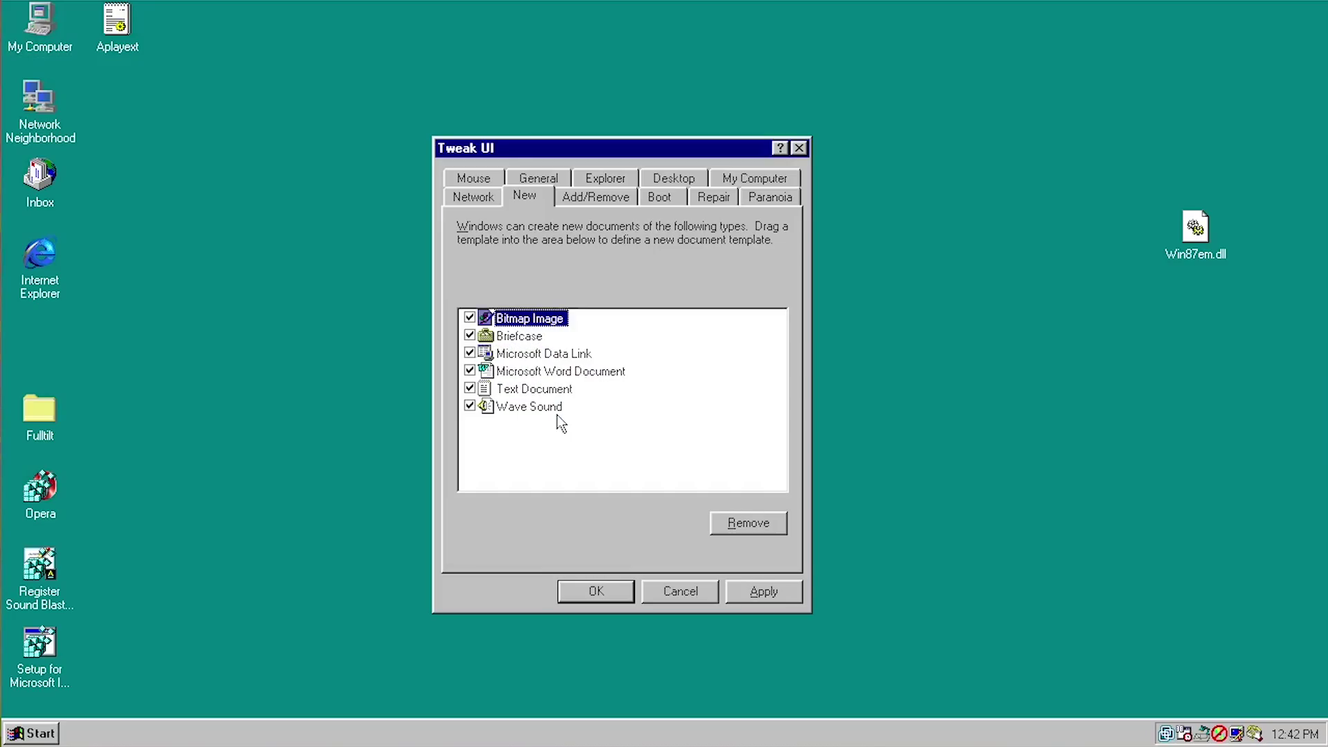
- Disable only the Wave Sound new document type and apply the change
{"action": "key", "text": "Down"}
{"action": "key", "text": "Down"}
{"action": "key", "text": "Down"}
{"action": "key", "text": "Down"}
{"action": "key", "text": "Down"}
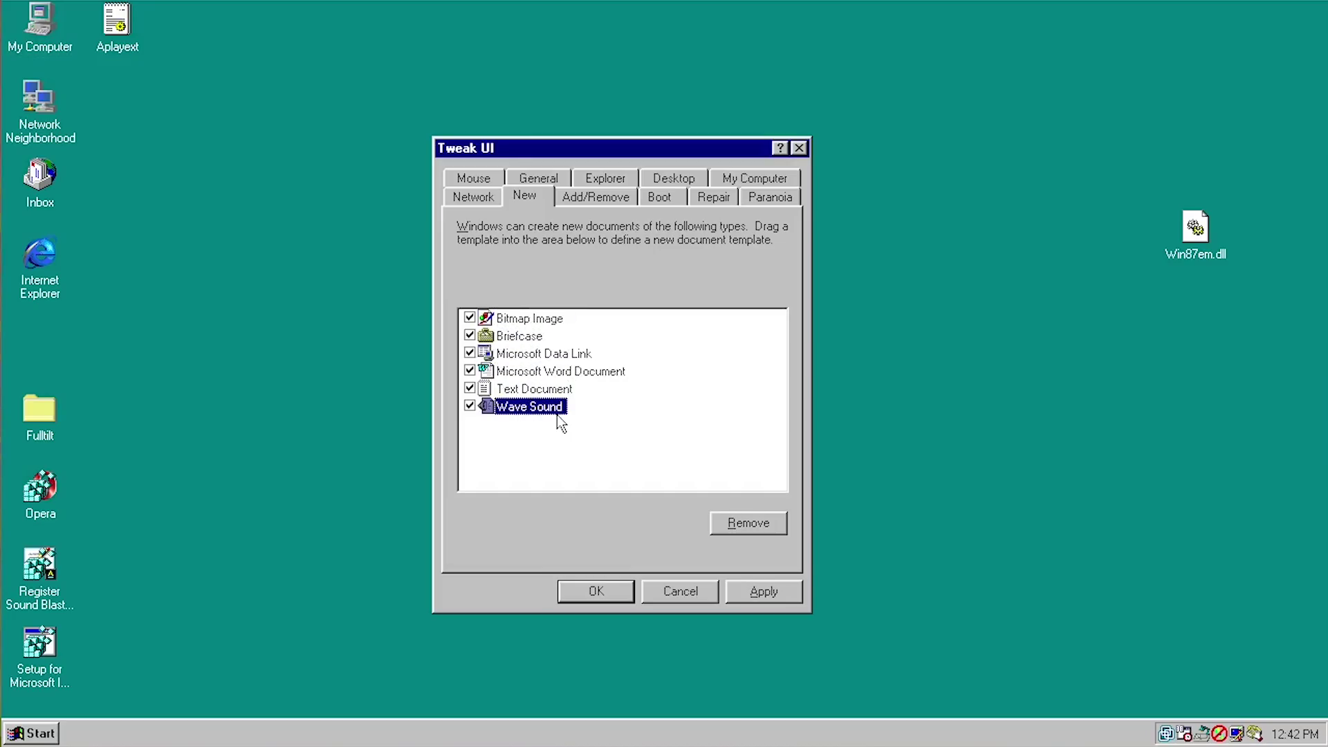
{"action": "key", "text": "space"}
{"action": "key", "text": "alt+a"}
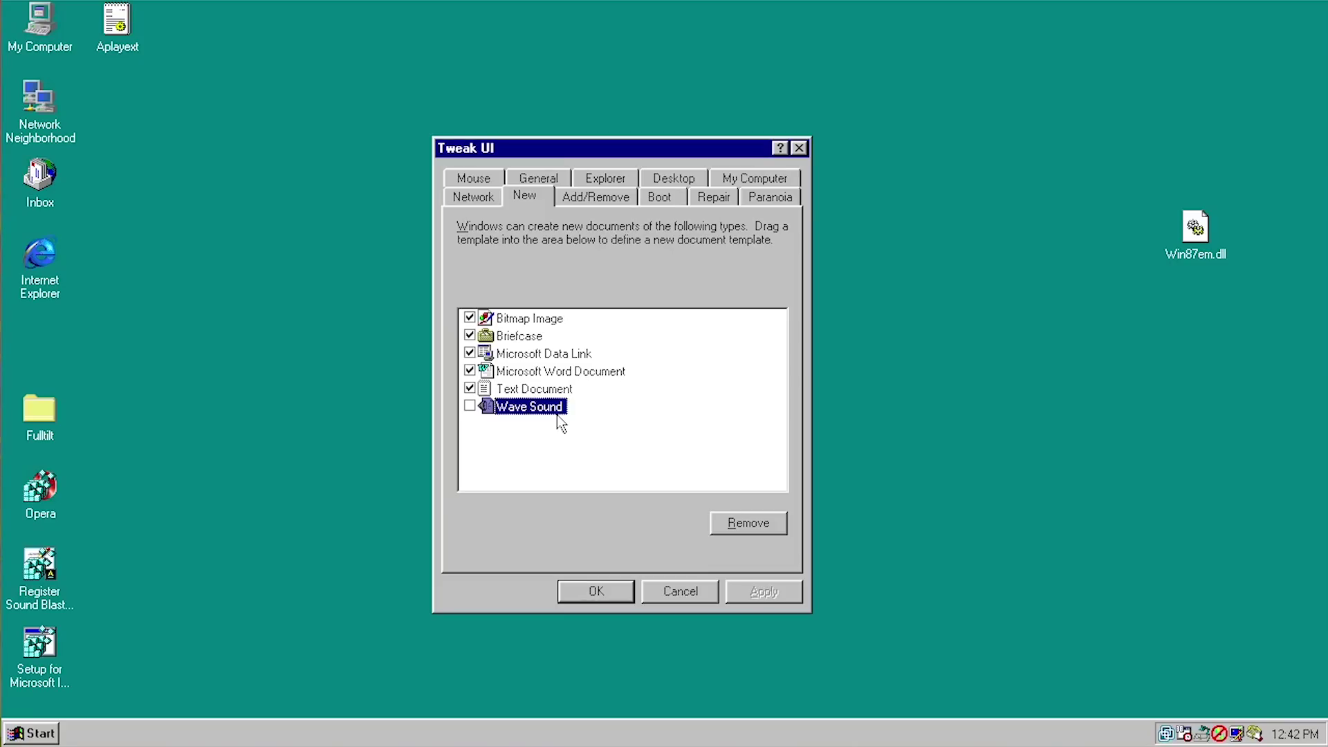
- Compare Tweak UI's Add/Remove list with Add/Remove Programs, view the form for a new uninstall command, and cancel it
{"action": "left_click", "coordinate": [594, 197]}
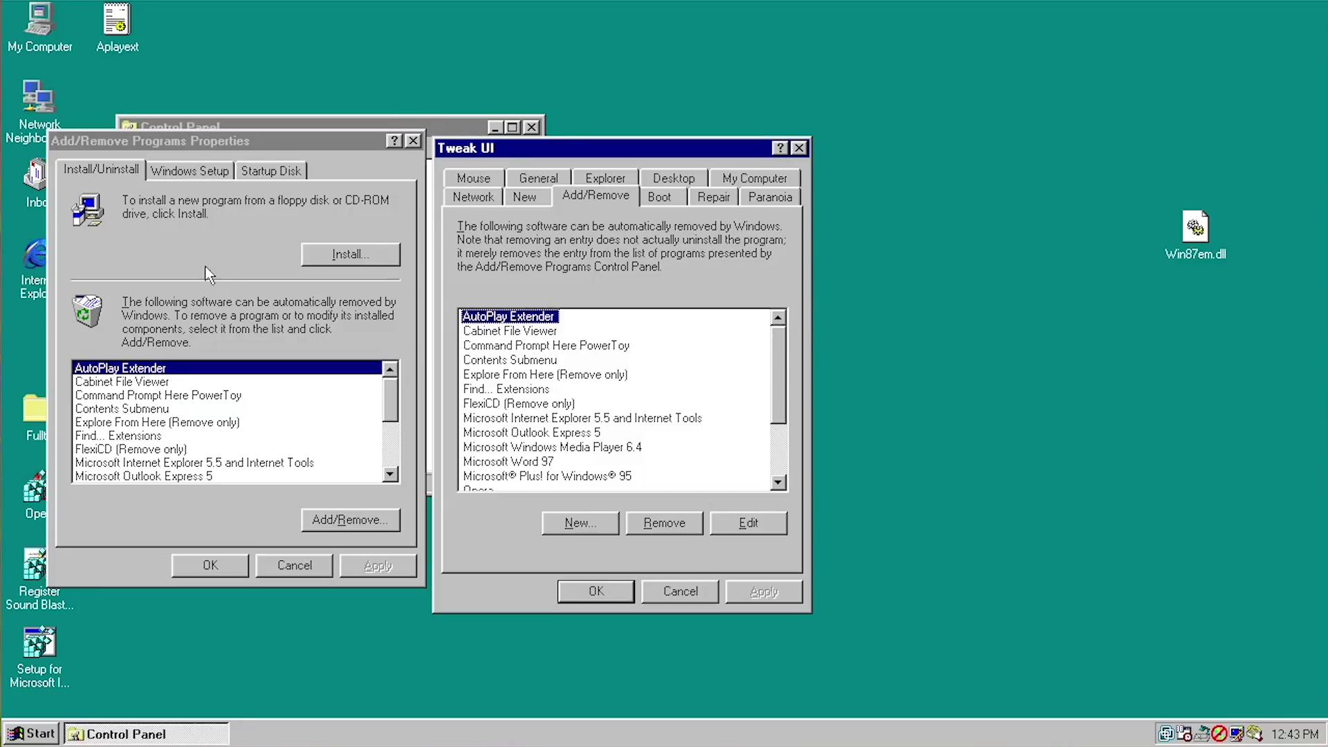
{"action": "left_click", "coordinate": [206, 333]}
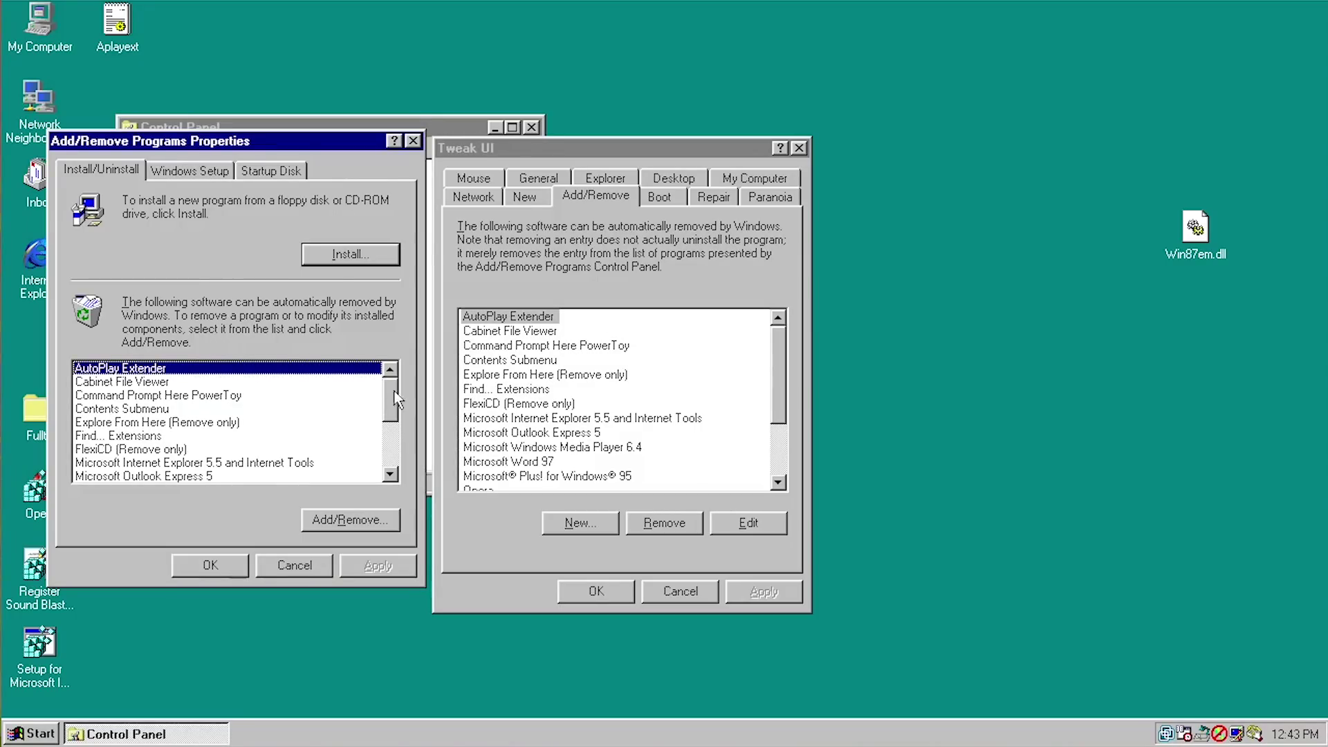
{"action": "left_click", "coordinate": [499, 534]}
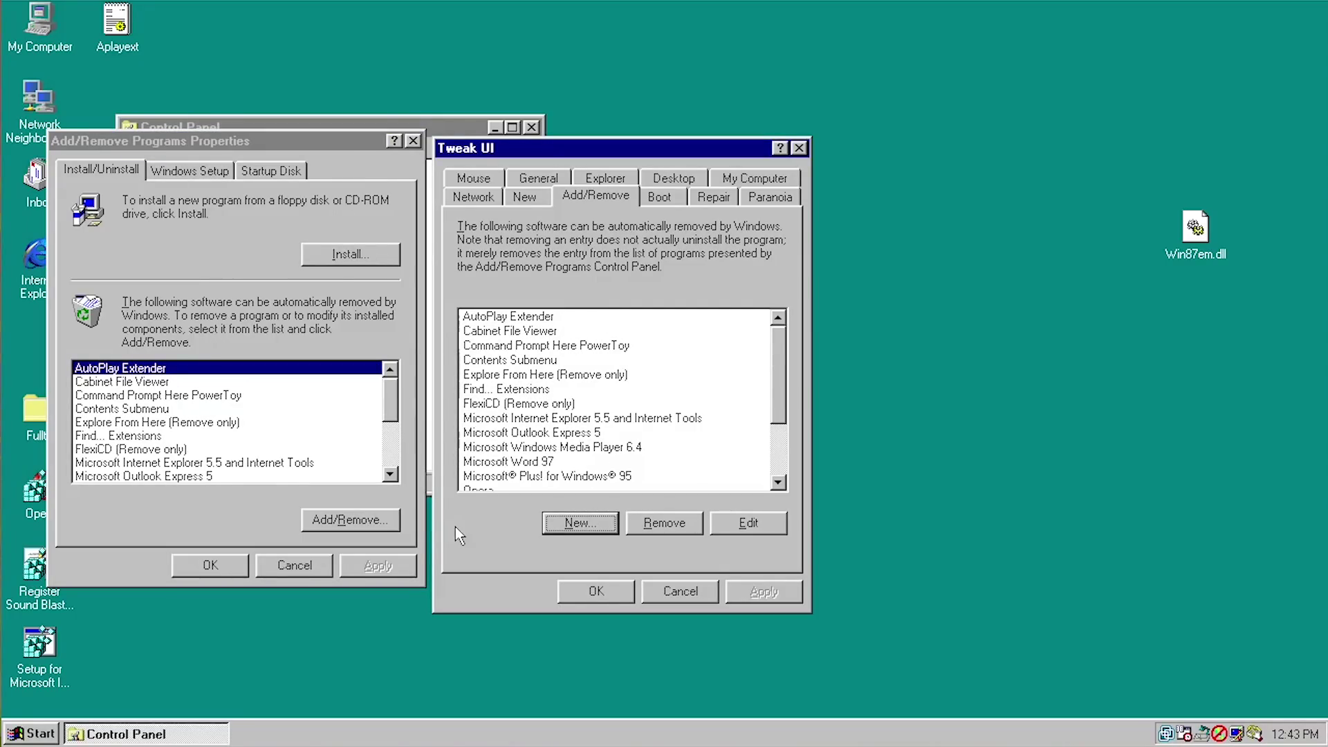
{"action": "left_click", "coordinate": [550, 530]}
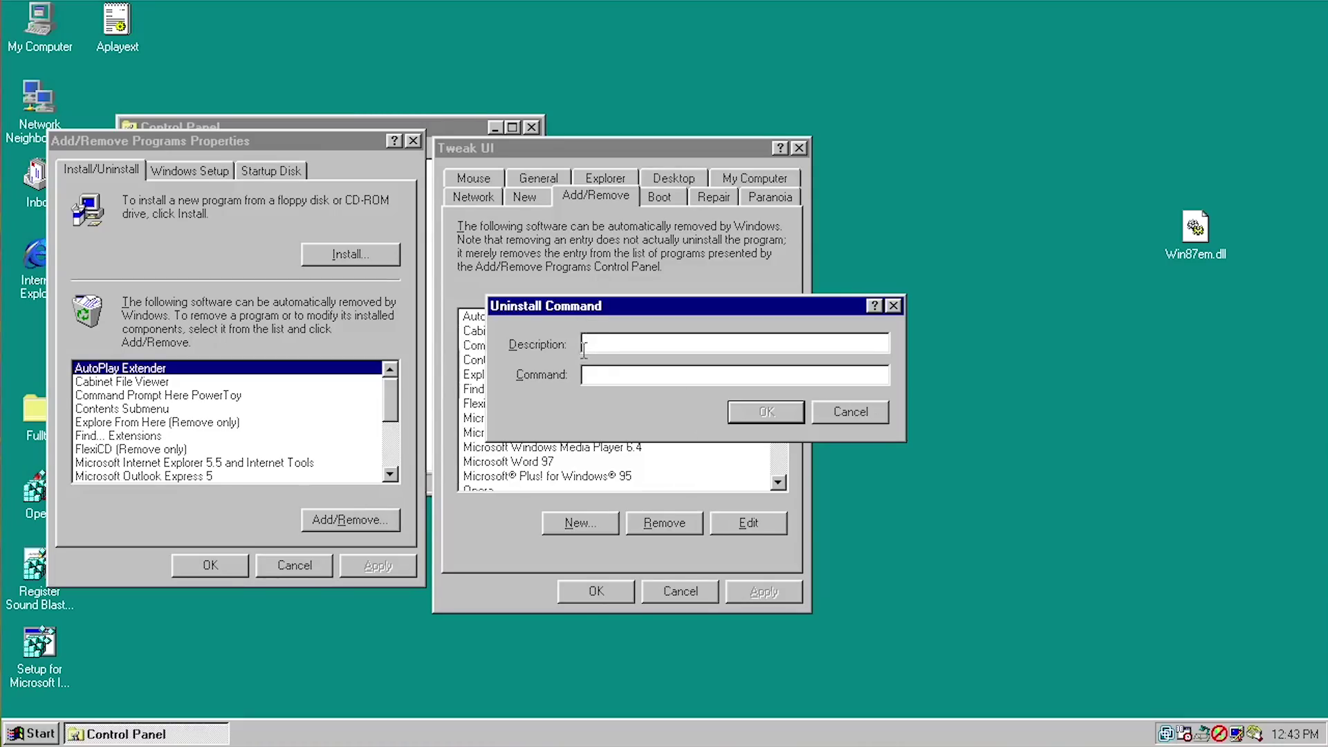
{"action": "left_click", "coordinate": [602, 375]}
{"action": "left_click", "coordinate": [848, 411]}
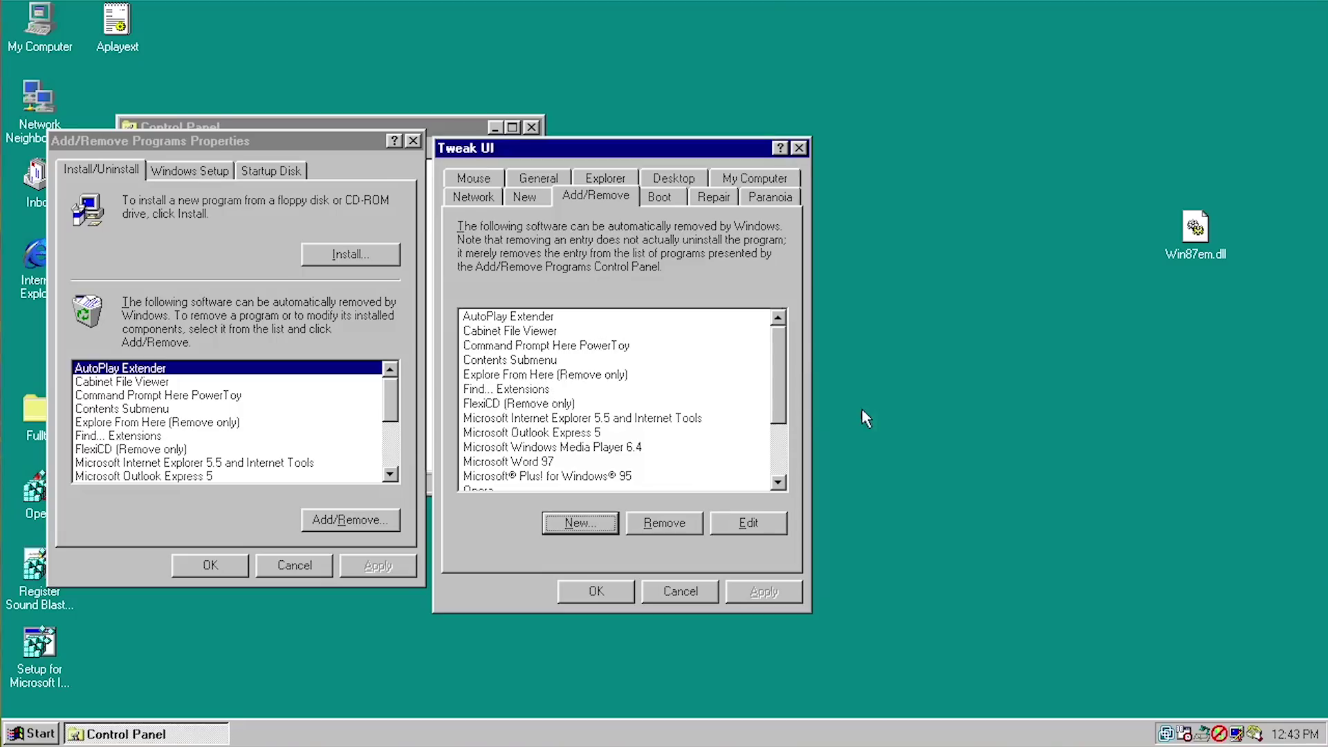
- Check the context options of Explore From Here in Tweak UI and Contents Submenu in Add/Remove Programs
{"action": "right_click", "coordinate": [537, 378]}
{"action": "left_click", "coordinate": [159, 410]}
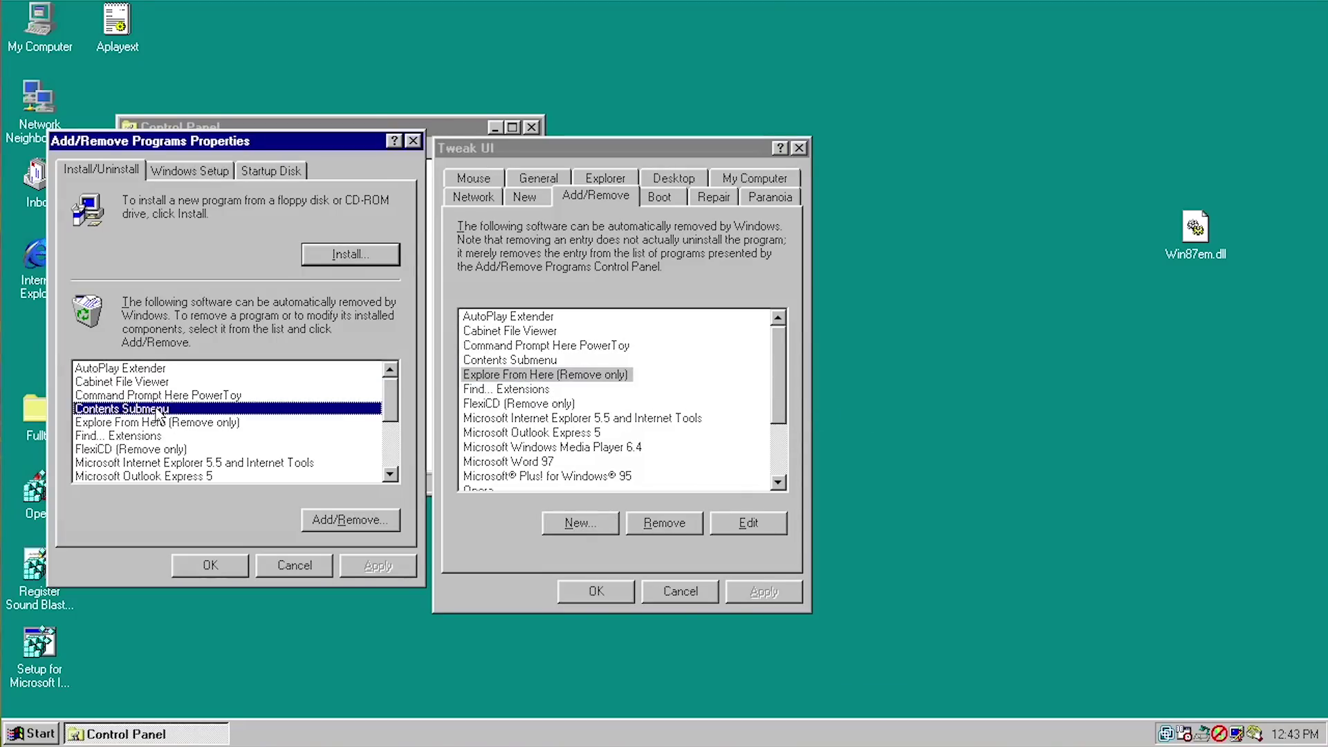
{"action": "right_click", "coordinate": [159, 414]}
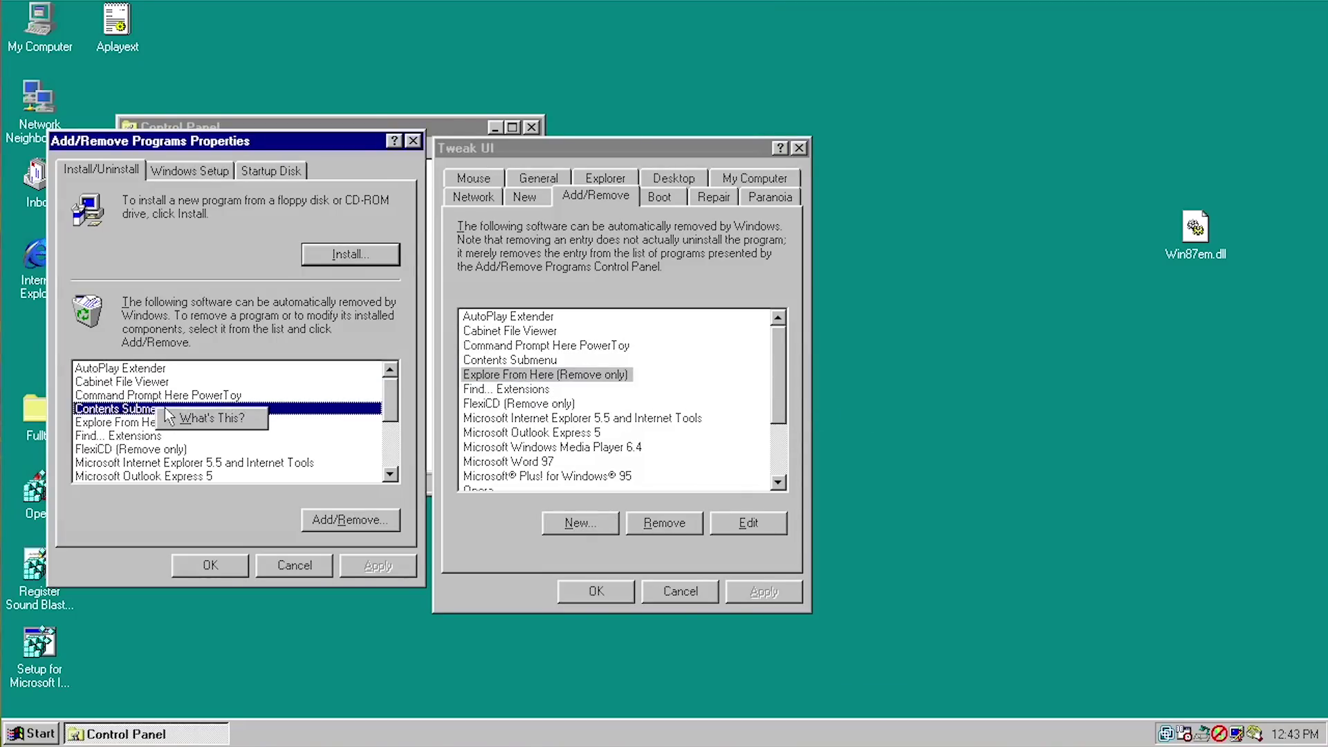
{"action": "left_click", "coordinate": [209, 302]}
{"action": "left_click", "coordinate": [536, 389]}
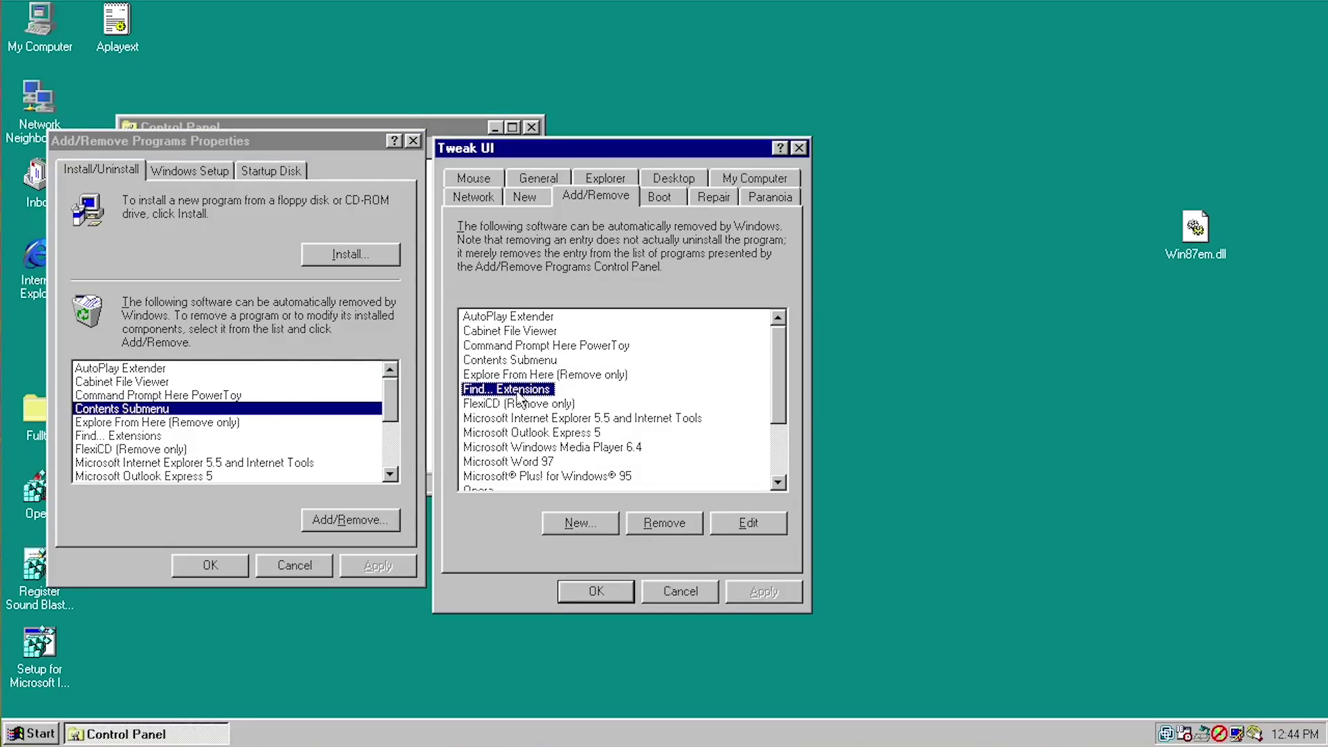
- Rename the FlexiCD (Remove only) entry in Tweak UI's uninstall list to FlexiCD and apply the change
{"action": "left_click", "coordinate": [489, 405]}
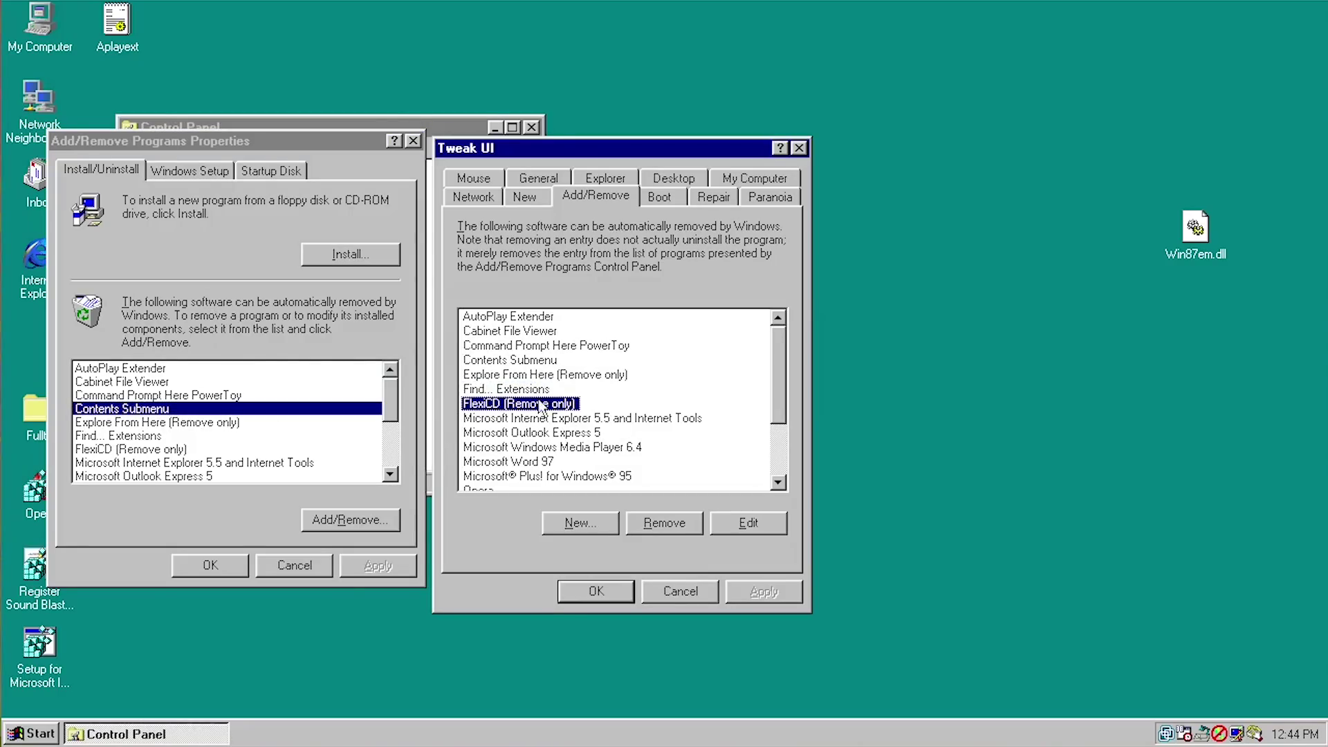
{"action": "right_click", "coordinate": [499, 410]}
{"action": "left_click", "coordinate": [552, 458]}
{"action": "key", "text": "End"}
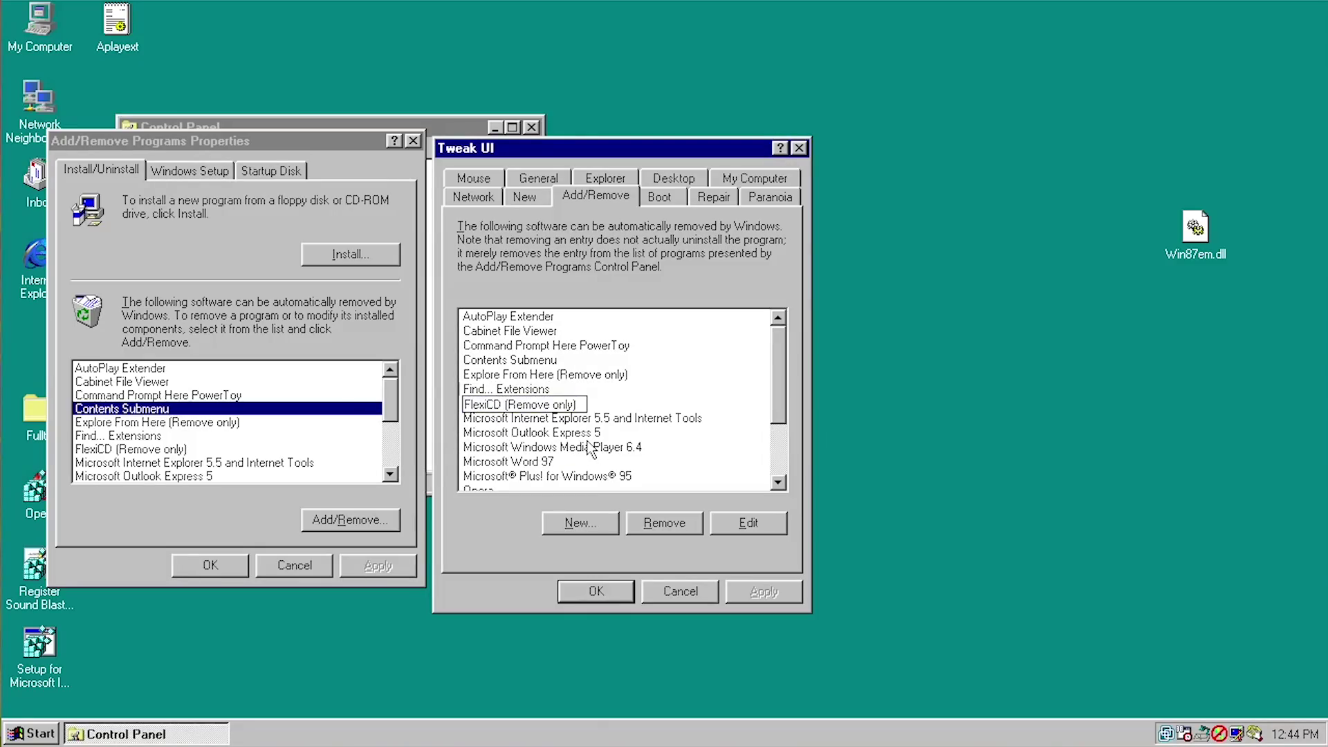
{"action": "key", "text": "BackSpace"}
{"action": "key", "text": "BackSpace"}
{"action": "key", "text": "BackSpace"}
{"action": "key", "text": "BackSpace"}
{"action": "key", "text": "BackSpace"}
{"action": "key", "text": "BackSpace"}
{"action": "key", "text": "BackSpace"}
{"action": "key", "text": "BackSpace"}
{"action": "key", "text": "BackSpace"}
{"action": "key", "text": "BackSpace"}
{"action": "key", "text": "BackSpace"}
{"action": "key", "text": "BackSpace"}
{"action": "key", "text": "BackSpace"}
{"action": "key", "text": "BackSpace"}
{"action": "key", "text": "Return"}
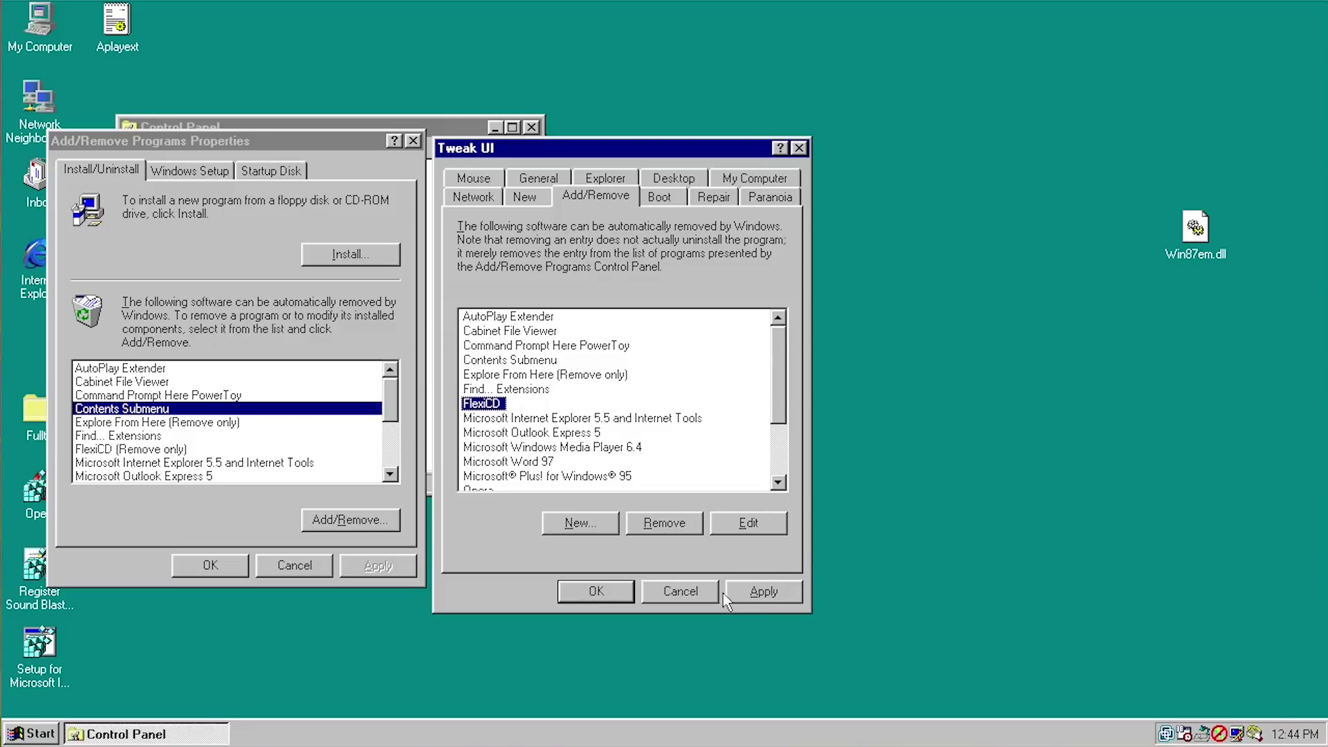
{"action": "left_click", "coordinate": [761, 591]}
- Reopen Add/Remove Programs from Control Panel, check the renamed FlexiCD entry, and return to Tweak UI
{"action": "left_click", "coordinate": [274, 400]}
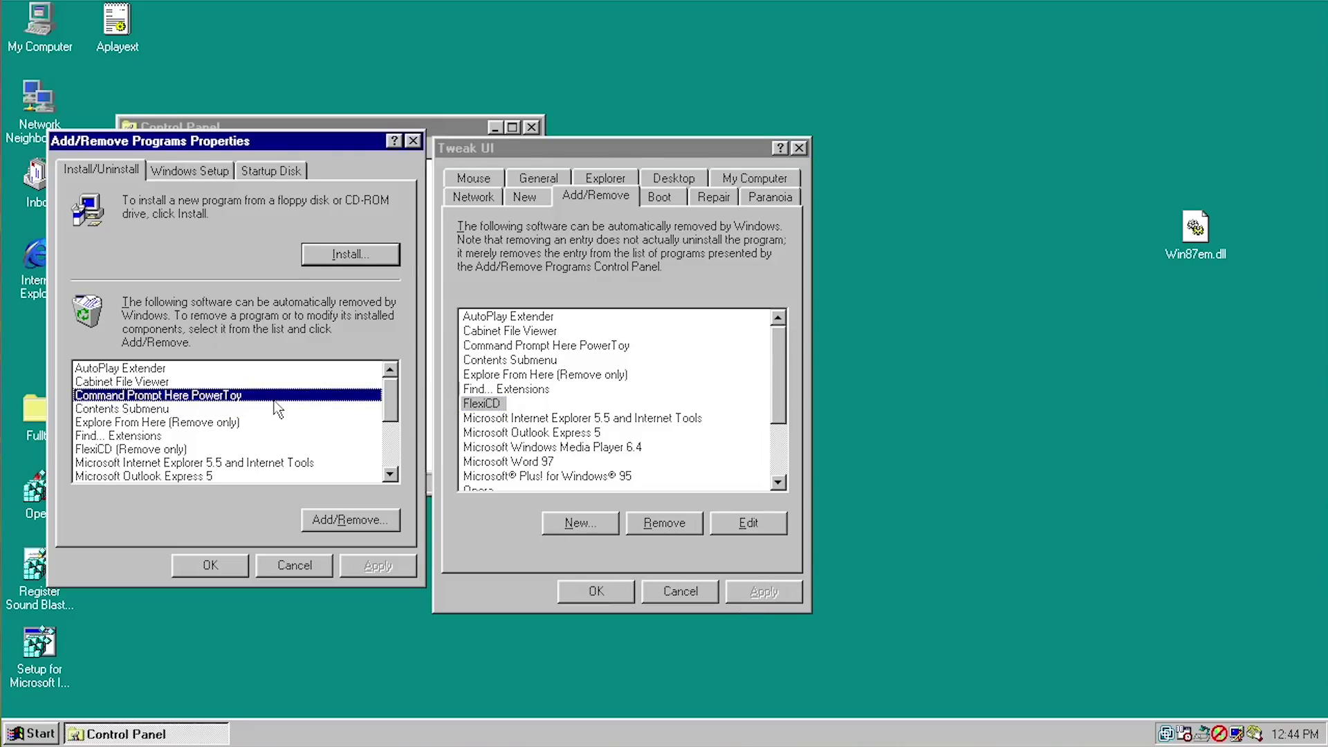
{"action": "left_click", "coordinate": [293, 566]}
{"action": "left_click", "coordinate": [238, 181]}
{"action": "double_click", "coordinate": [238, 181]}
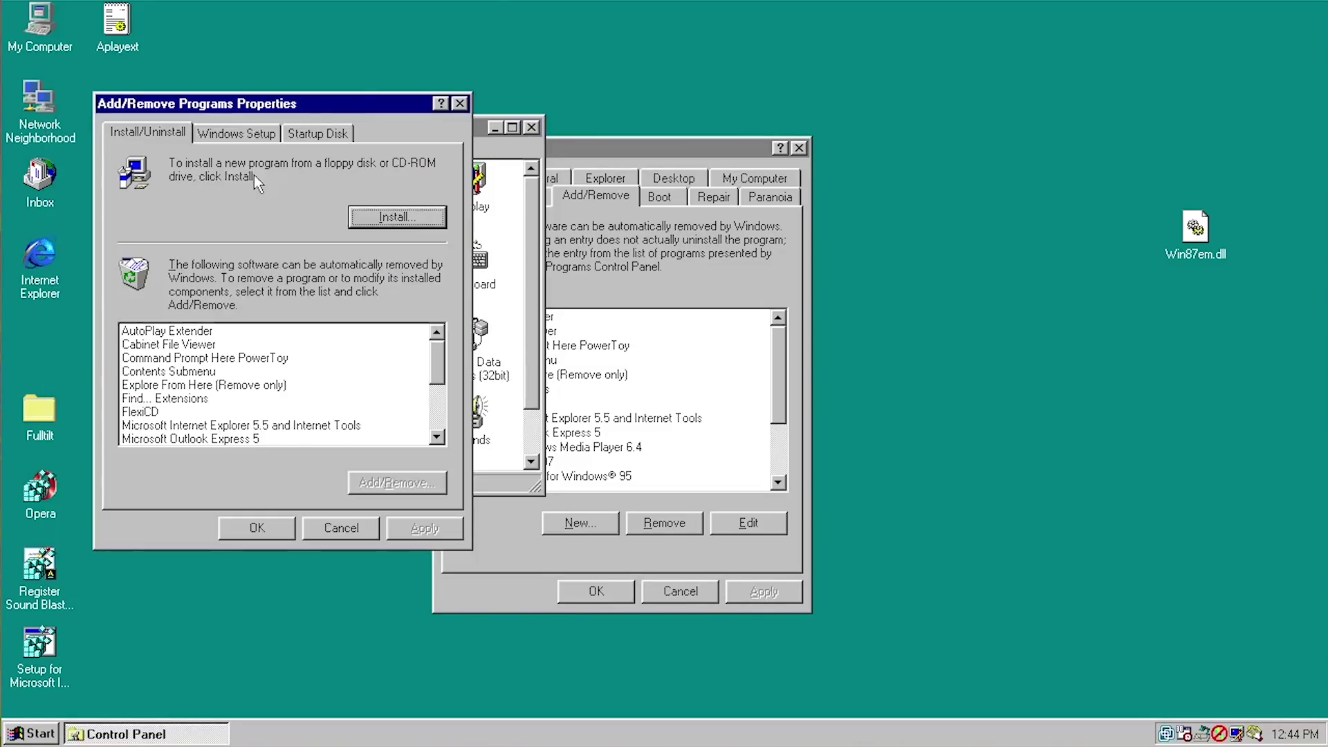
{"action": "left_click", "coordinate": [182, 413]}
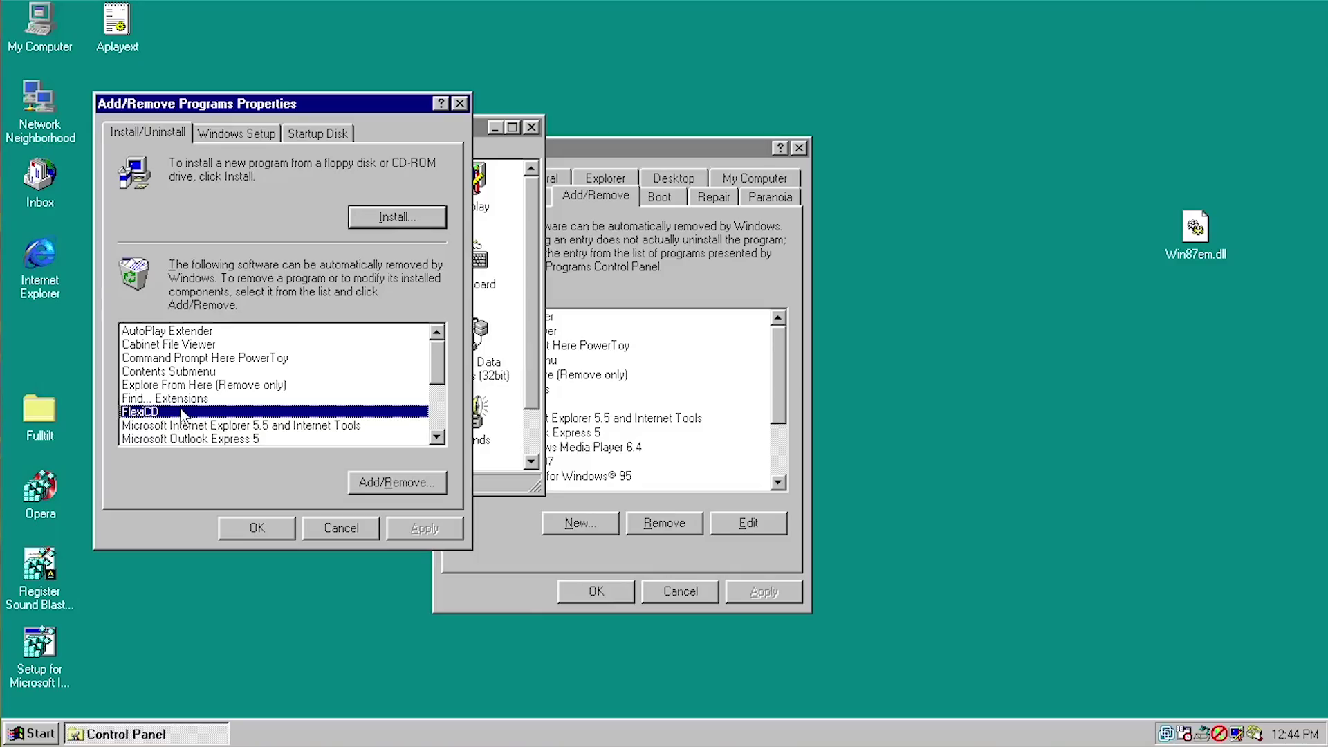
{"action": "left_click", "coordinate": [707, 281]}
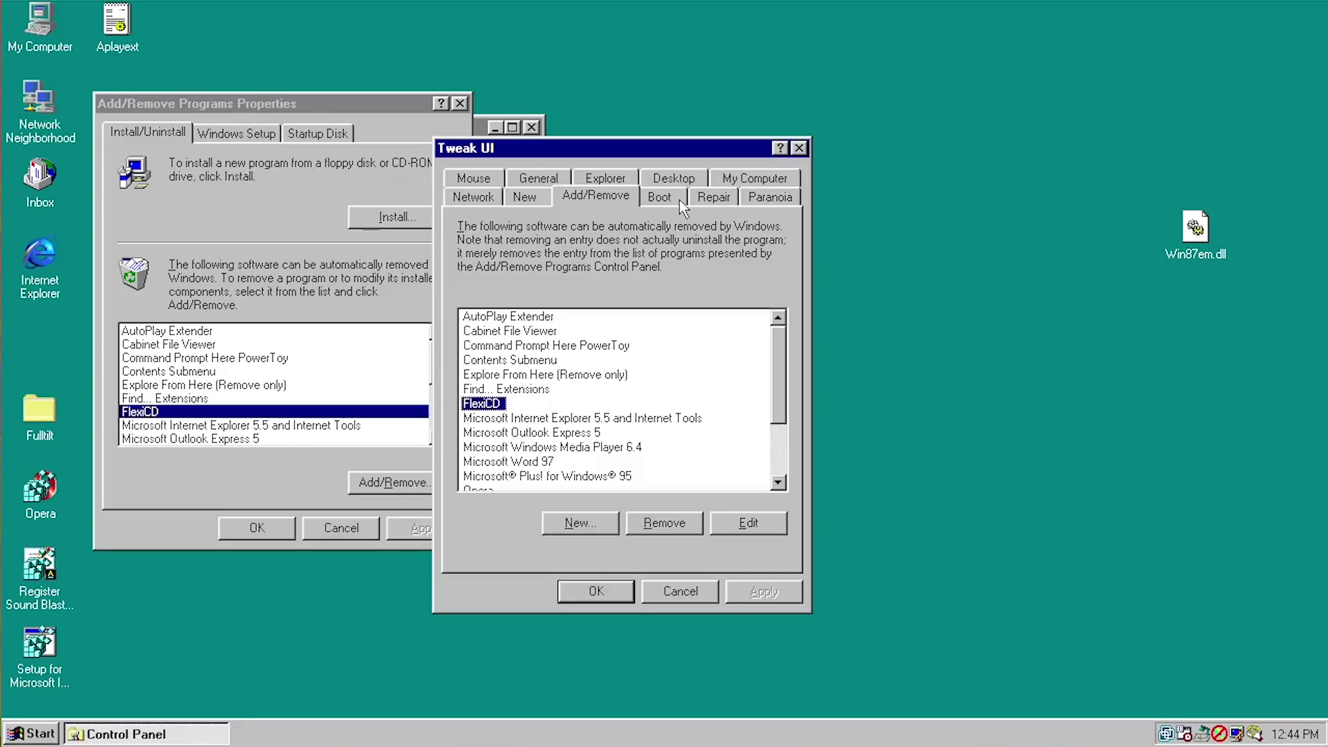
- In the Boot settings, turn off the splash screen while booting and set Autorun Scandisk to Never
{"action": "left_click", "coordinate": [679, 201]}
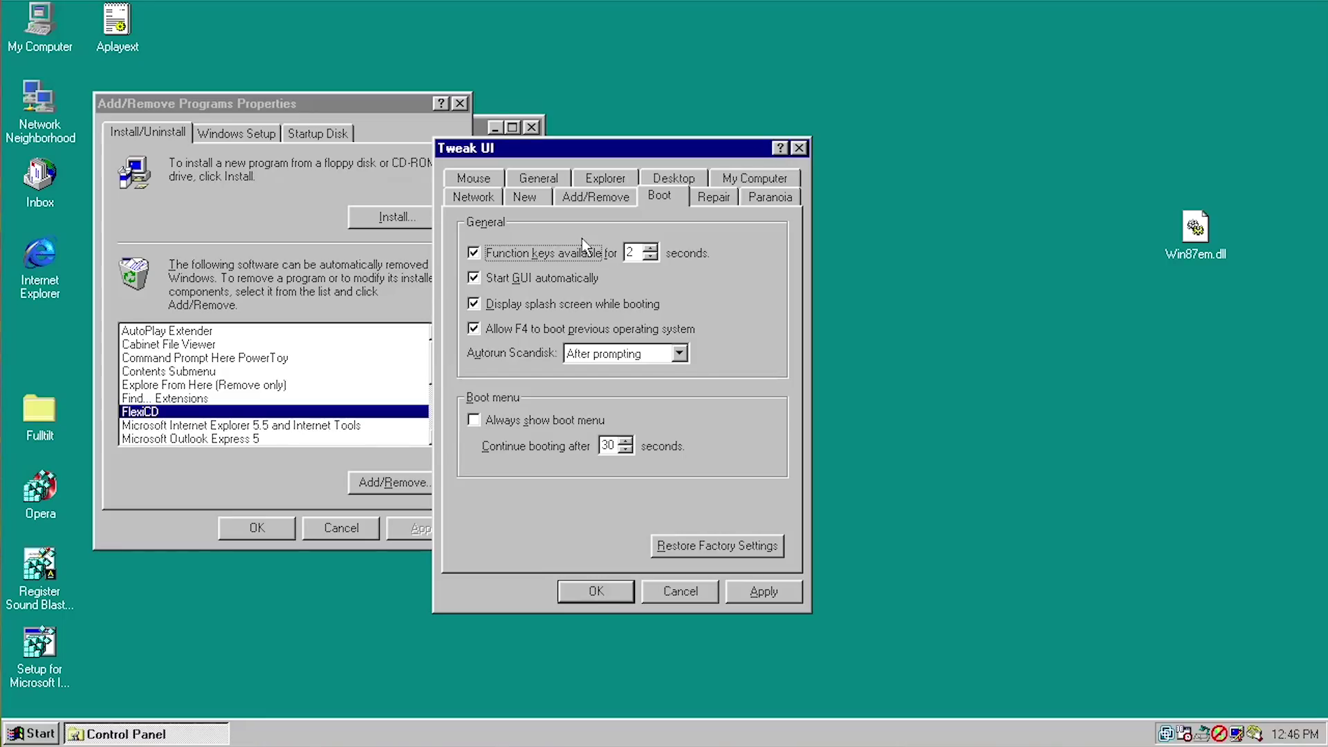
{"action": "key", "text": "shift+Tab"}
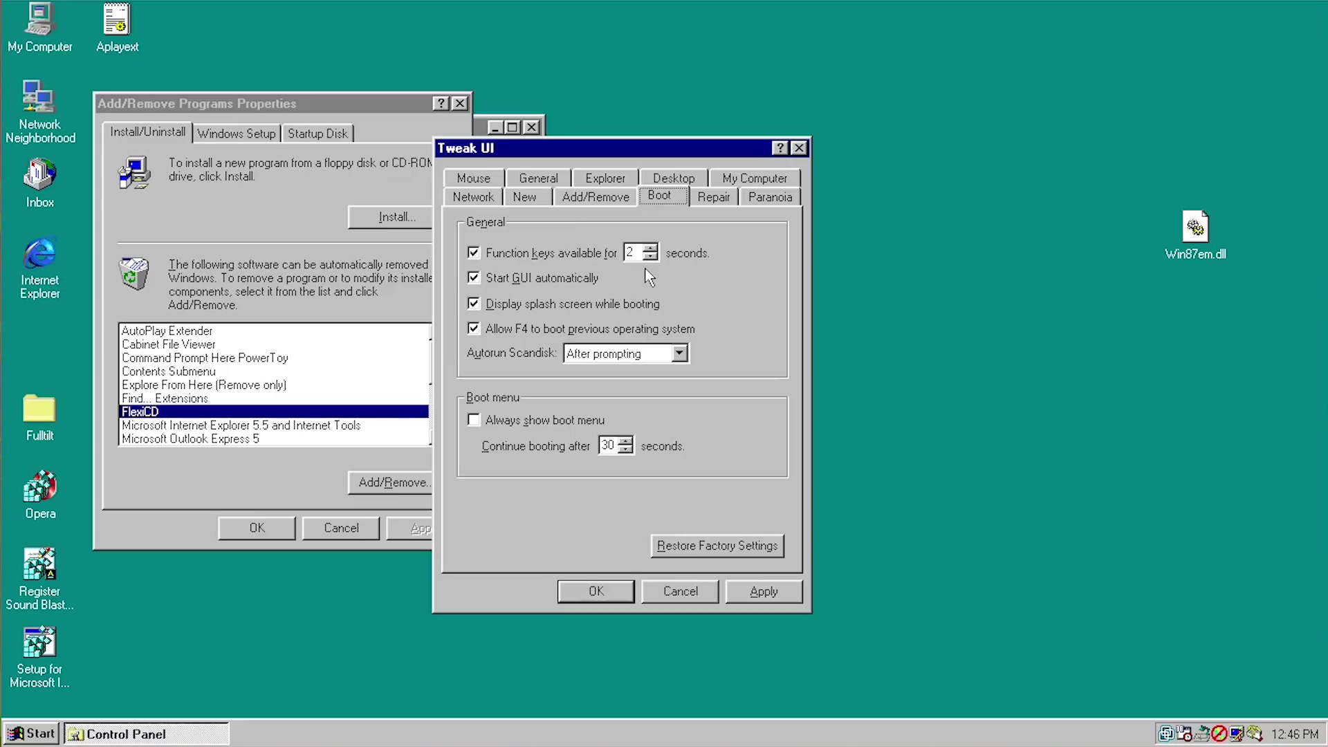
{"action": "left_click", "coordinate": [570, 308]}
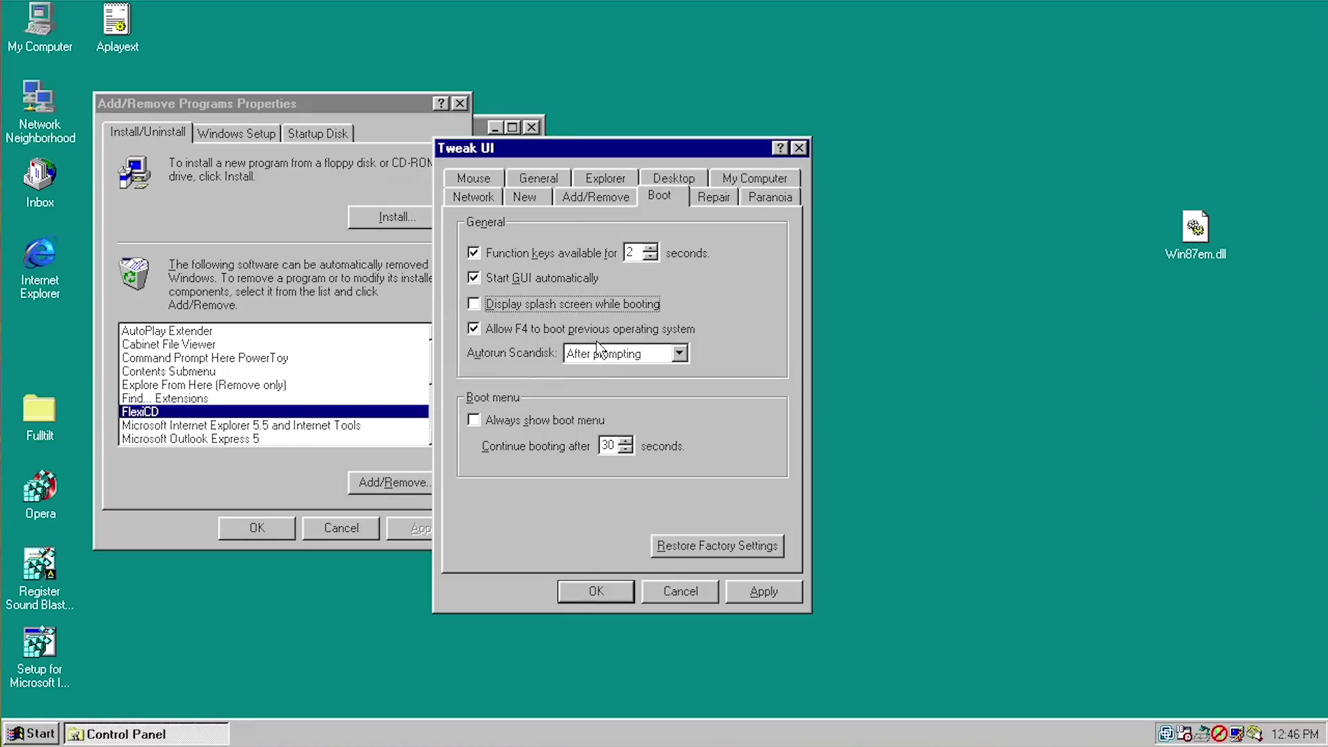
{"action": "left_click", "coordinate": [607, 365]}
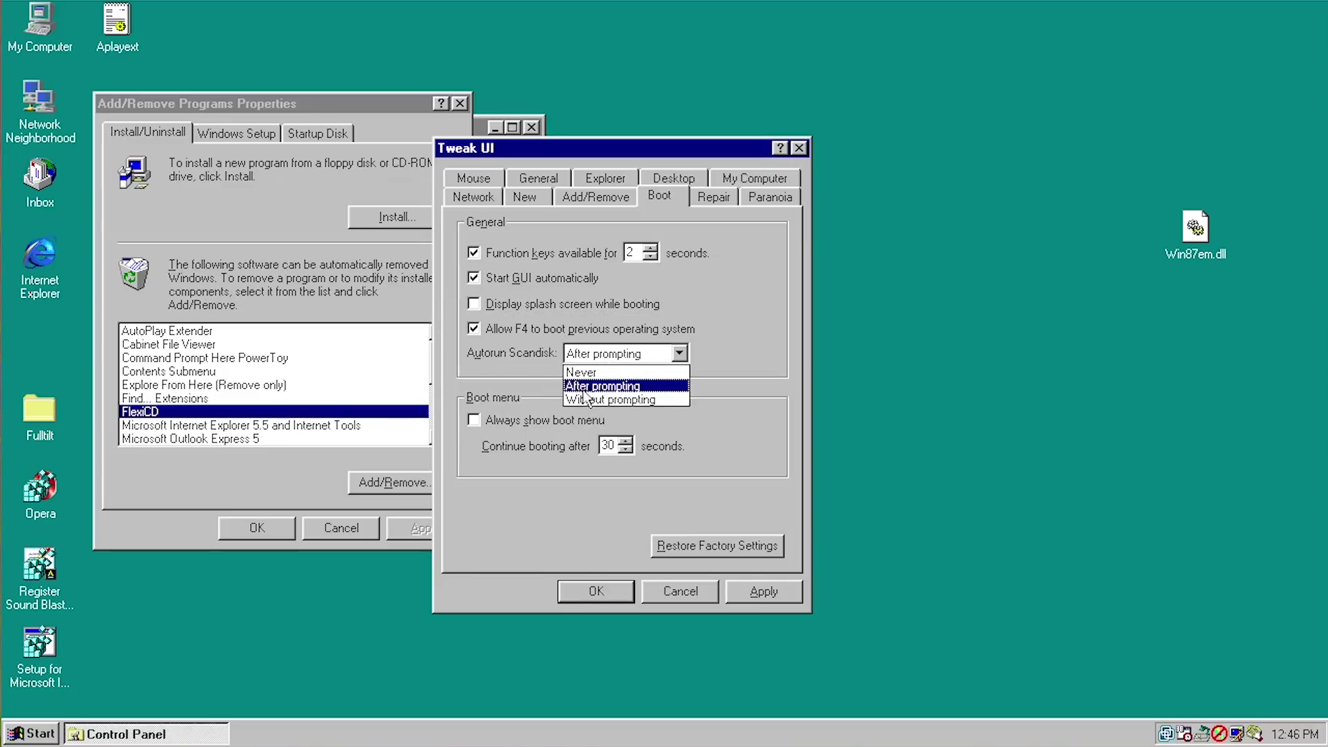
{"action": "key", "text": "Up"}
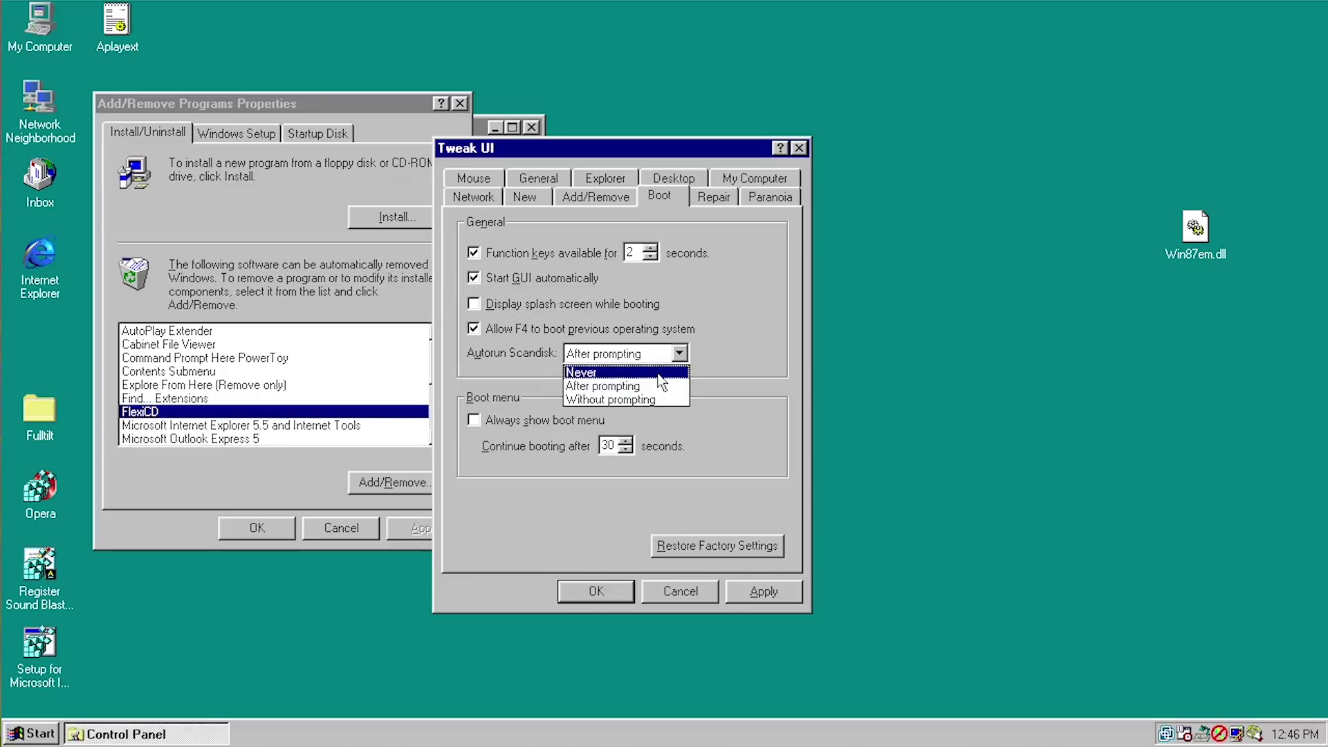
{"action": "key", "text": "Return"}
{"action": "left_click", "coordinate": [627, 353]}
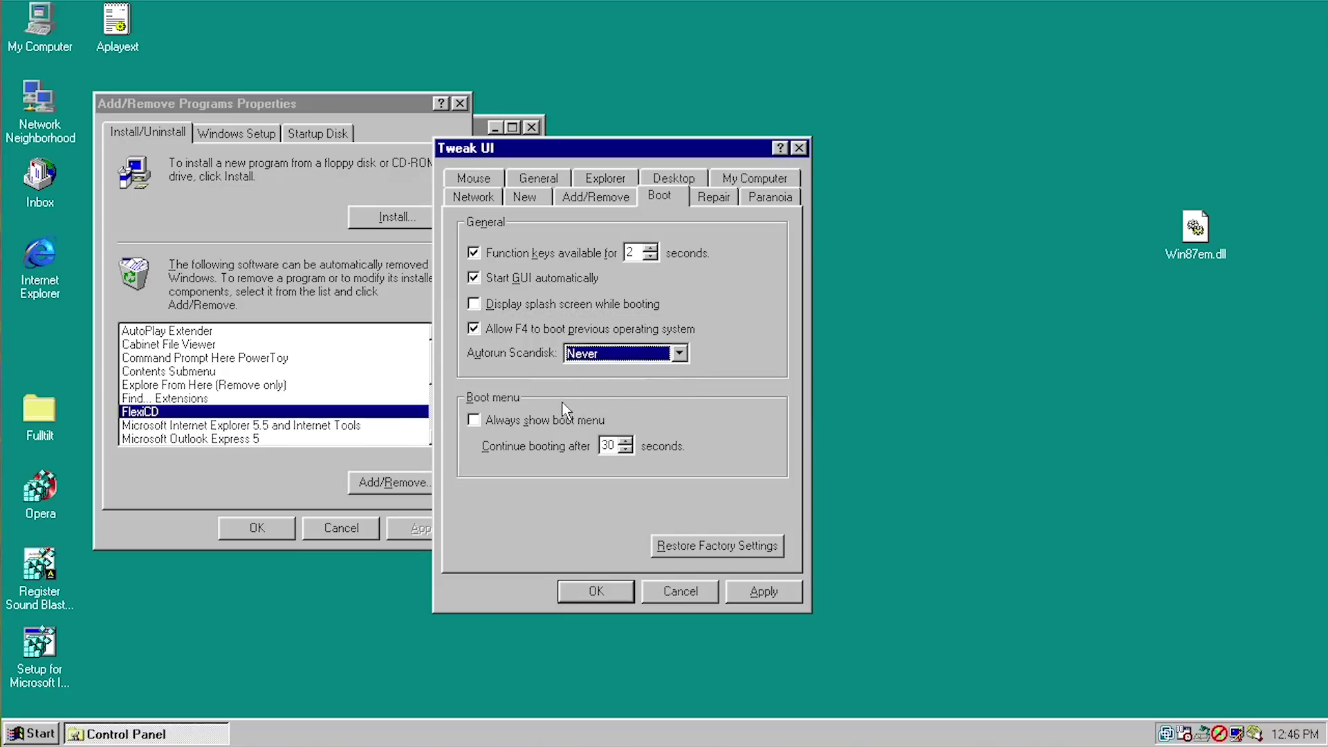
{"action": "left_click", "coordinate": [632, 355]}
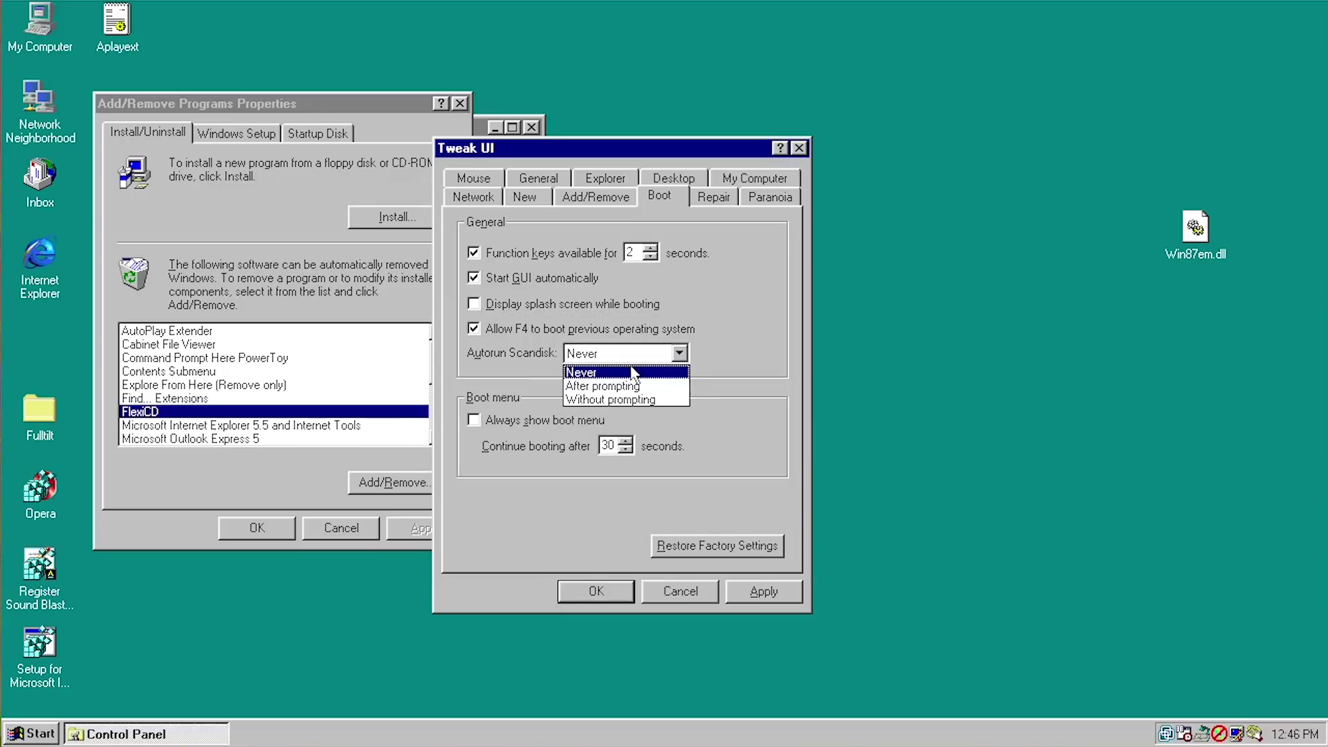
{"action": "left_click", "coordinate": [538, 364]}
{"action": "left_click", "coordinate": [594, 356]}
{"action": "left_click", "coordinate": [594, 356]}
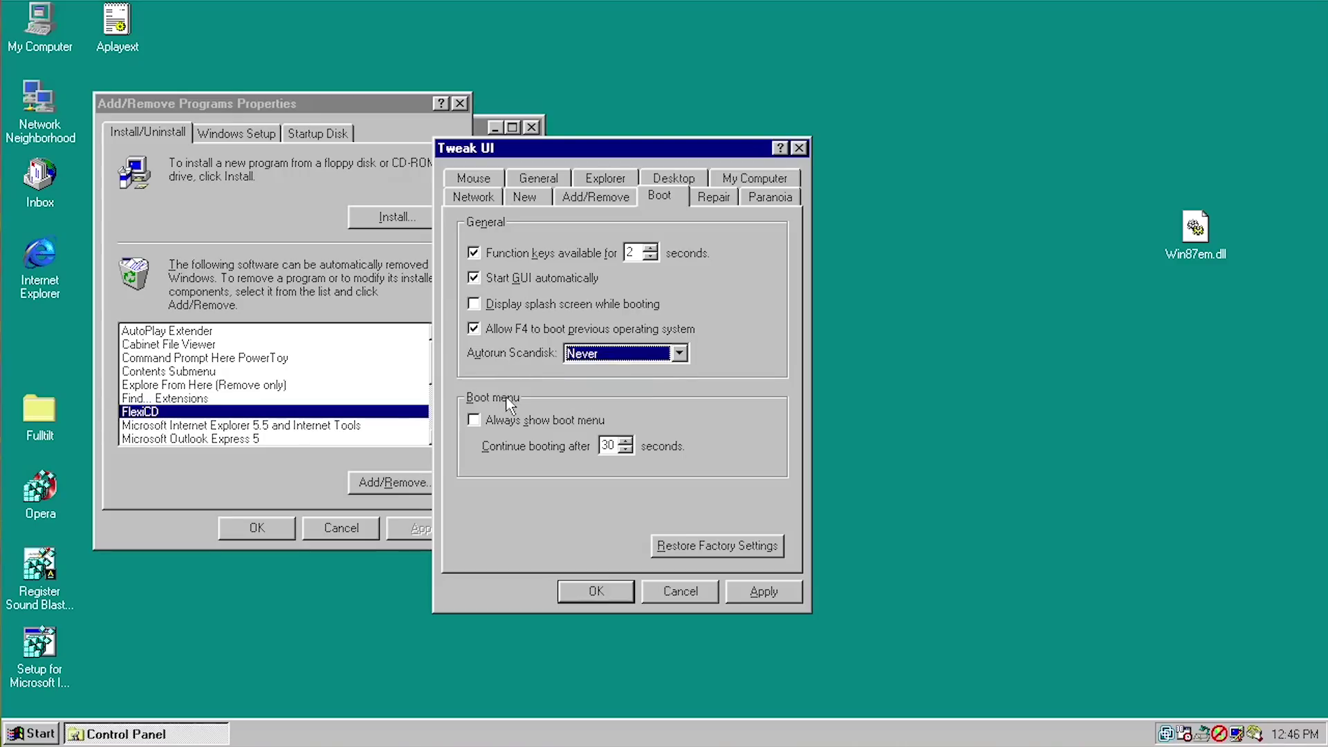
- Set the boot menu to always show and try stepping its delay up to 31 seconds and back down
{"action": "left_click", "coordinate": [503, 427]}
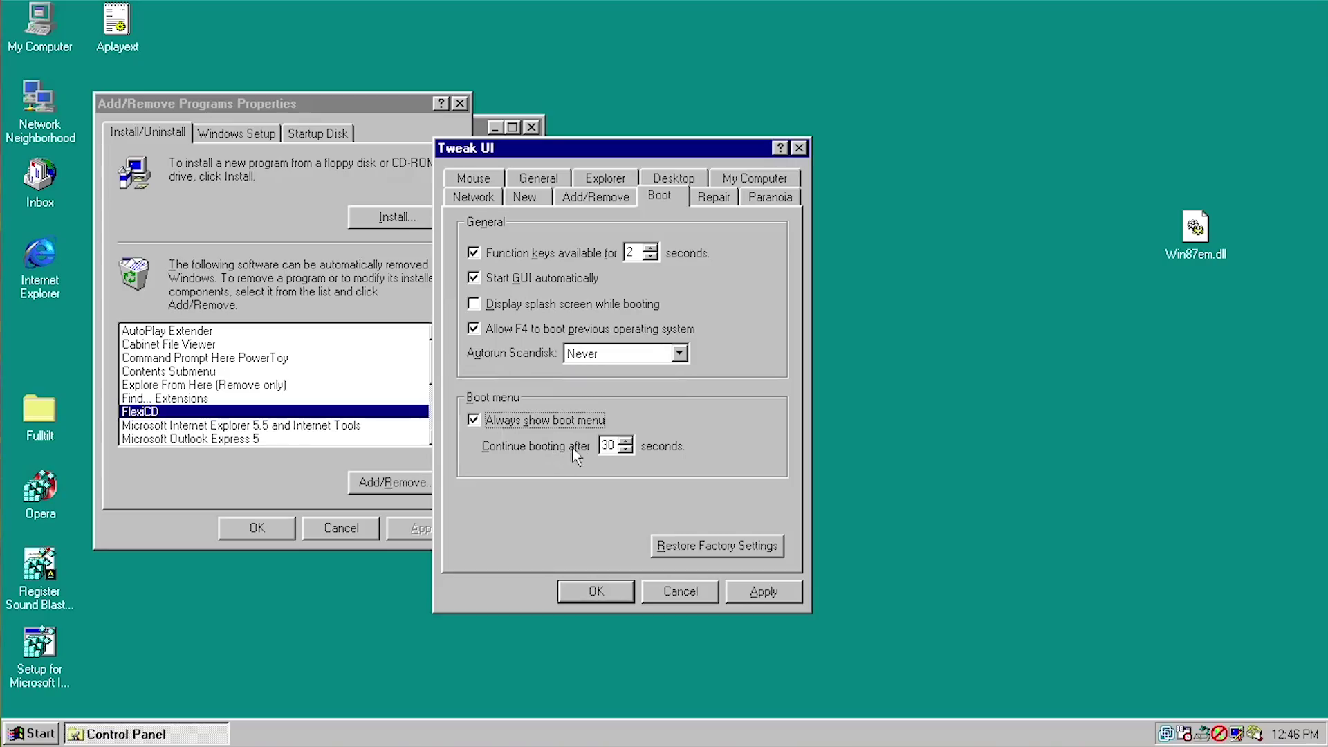
{"action": "left_click", "coordinate": [625, 442]}
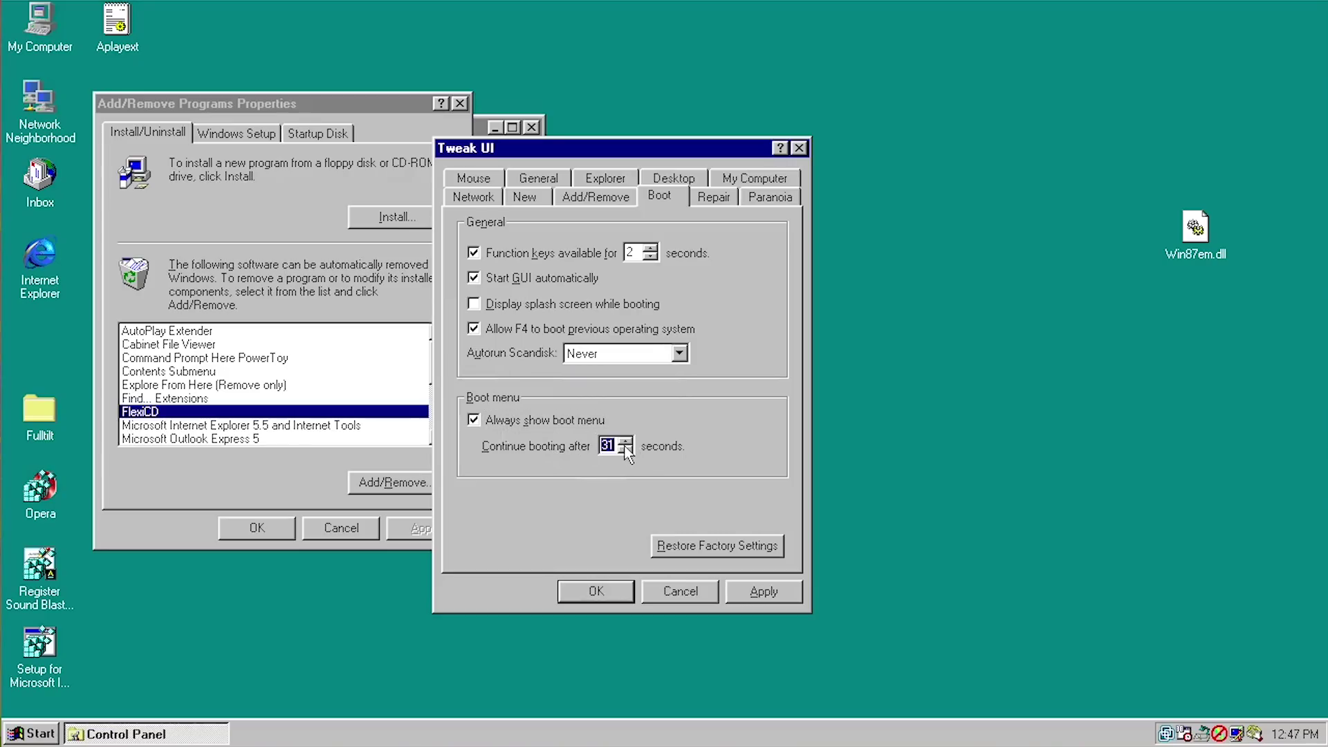
{"action": "left_click", "coordinate": [620, 449]}
- Restore the boot options to their factory settings and bring up Tweak UI's Repair options
{"action": "left_click", "coordinate": [688, 539]}
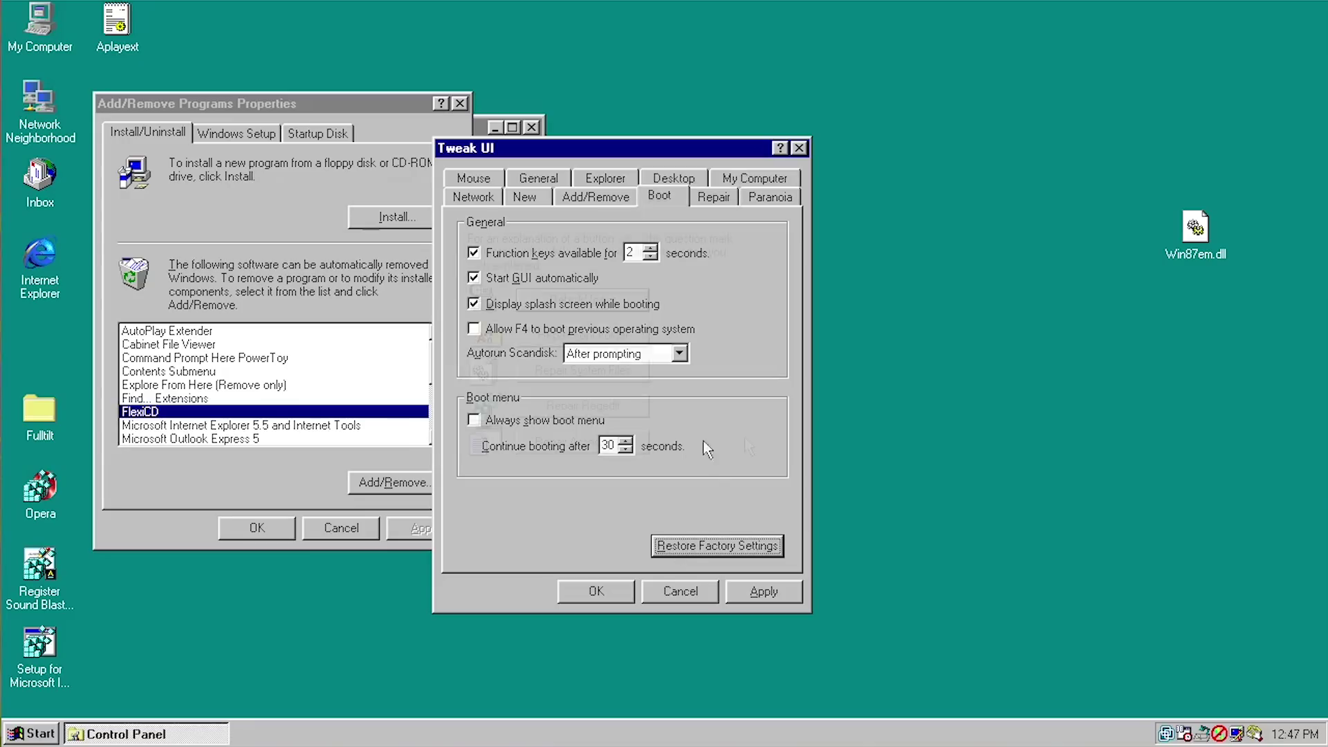
{"action": "key", "text": "ctrl+Tab"}
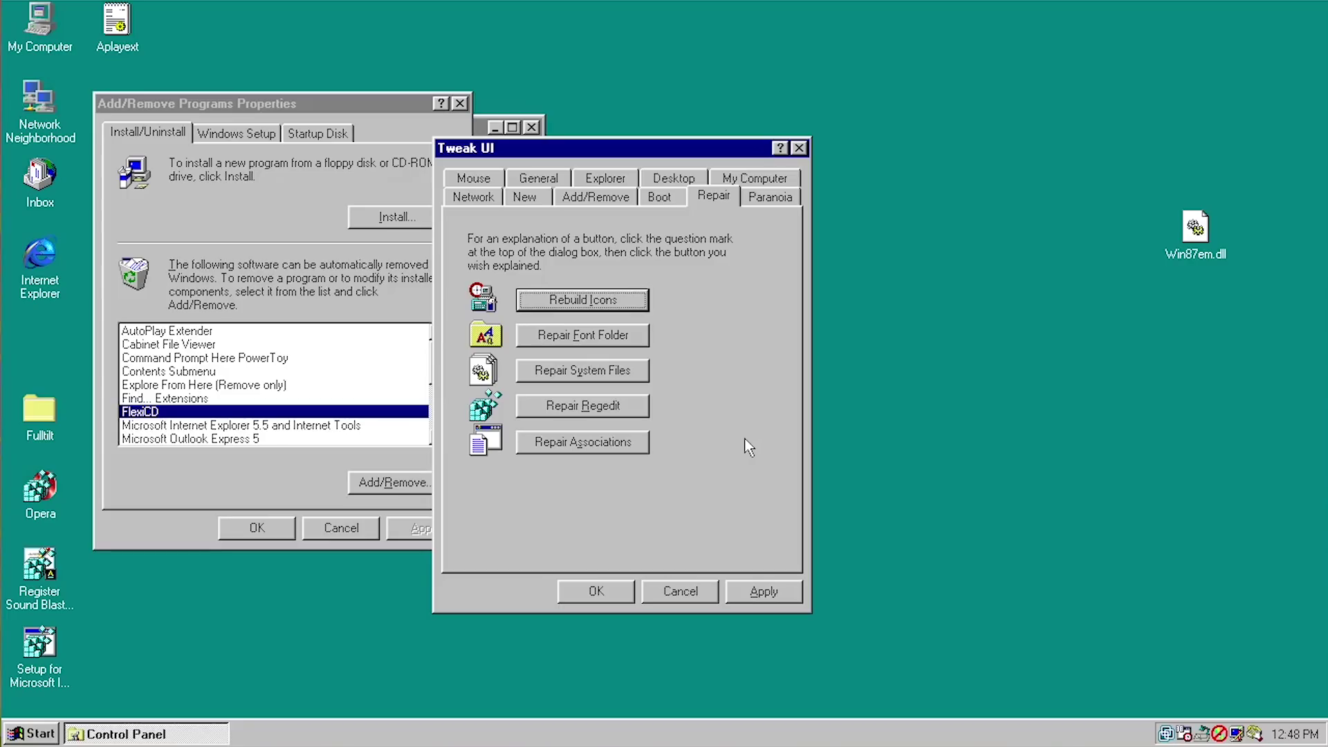
- Read the built-in help explanations for the Repair Associations, Rebuild Icons and Repair Regedit options
{"action": "right_click", "coordinate": [583, 443]}
{"action": "left_click", "coordinate": [607, 457]}
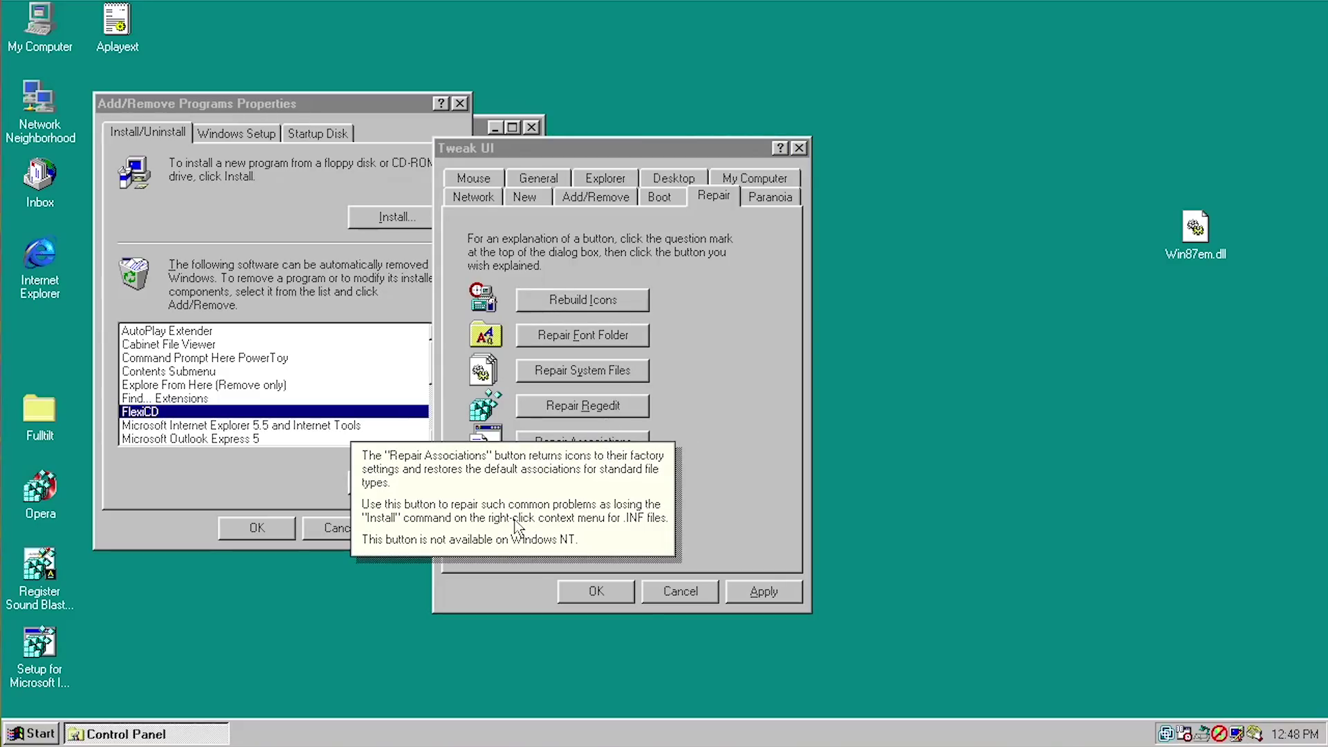
{"action": "right_click", "coordinate": [552, 301]}
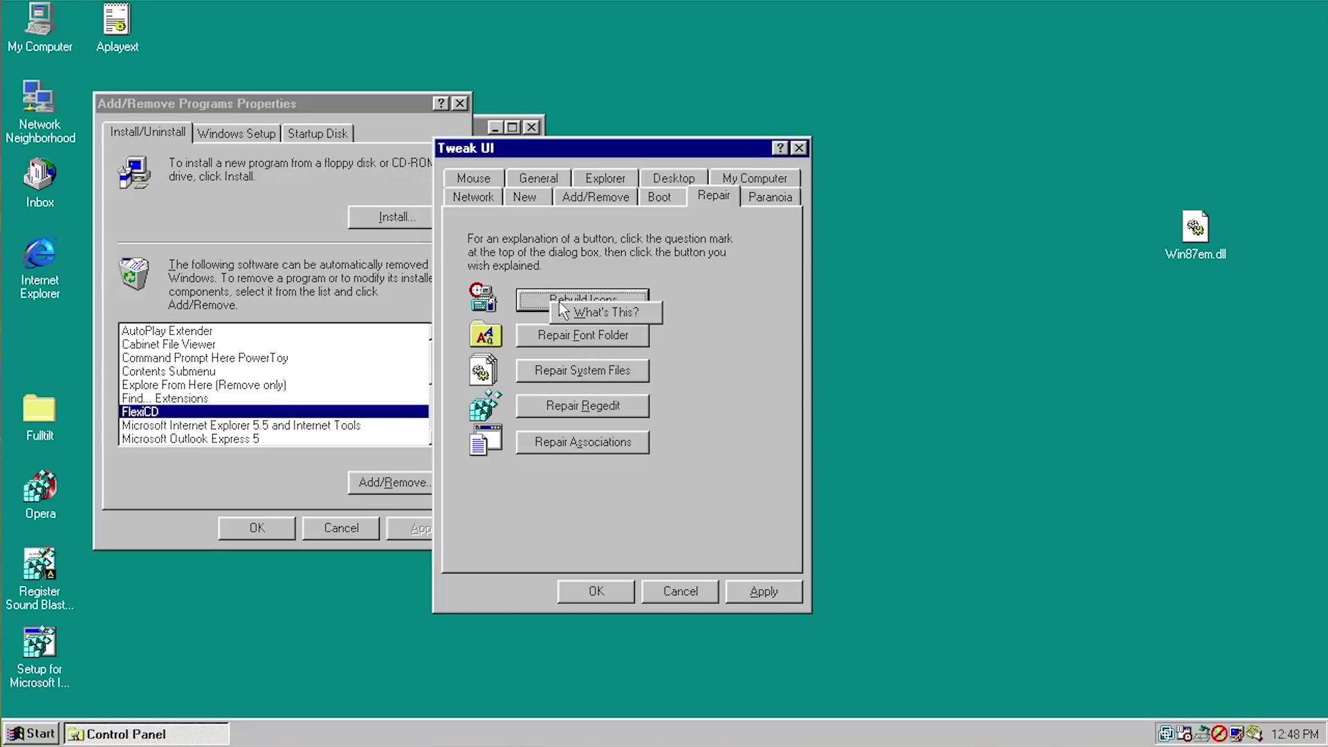
{"action": "left_click", "coordinate": [585, 315]}
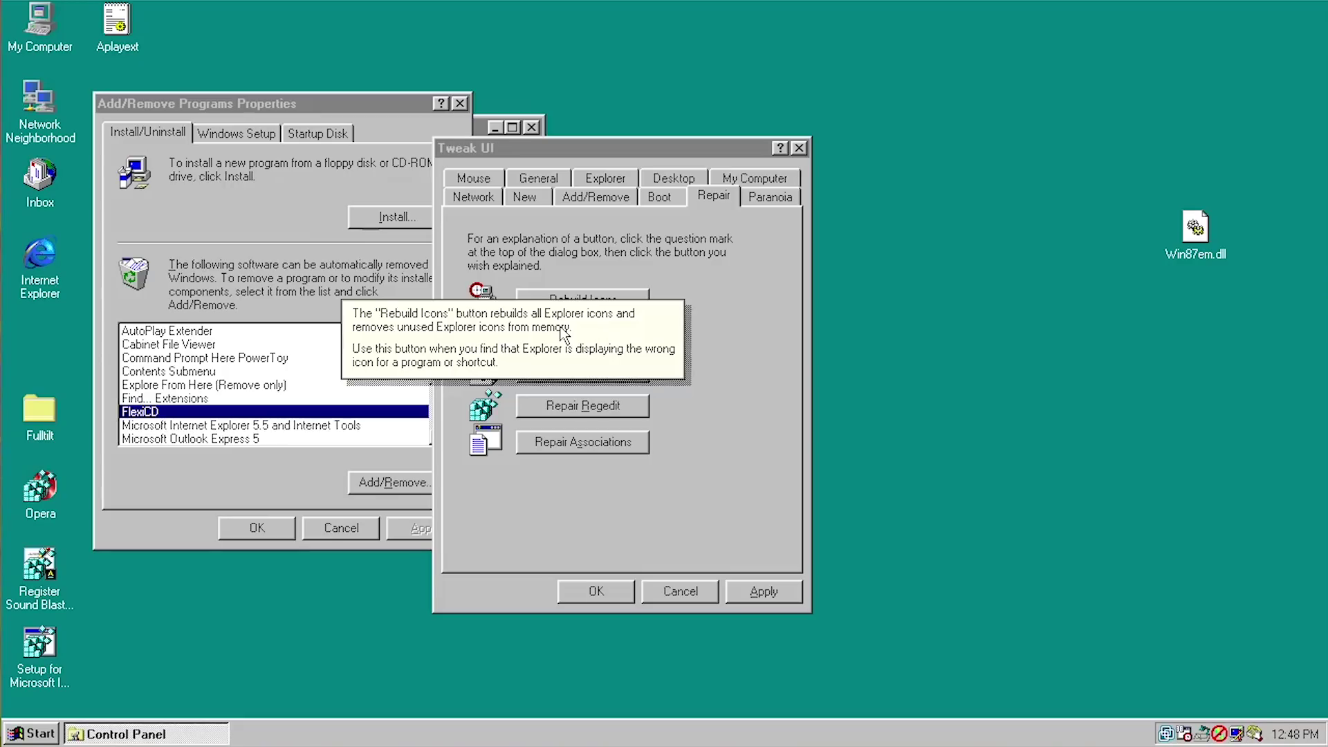
{"action": "left_click", "coordinate": [746, 326]}
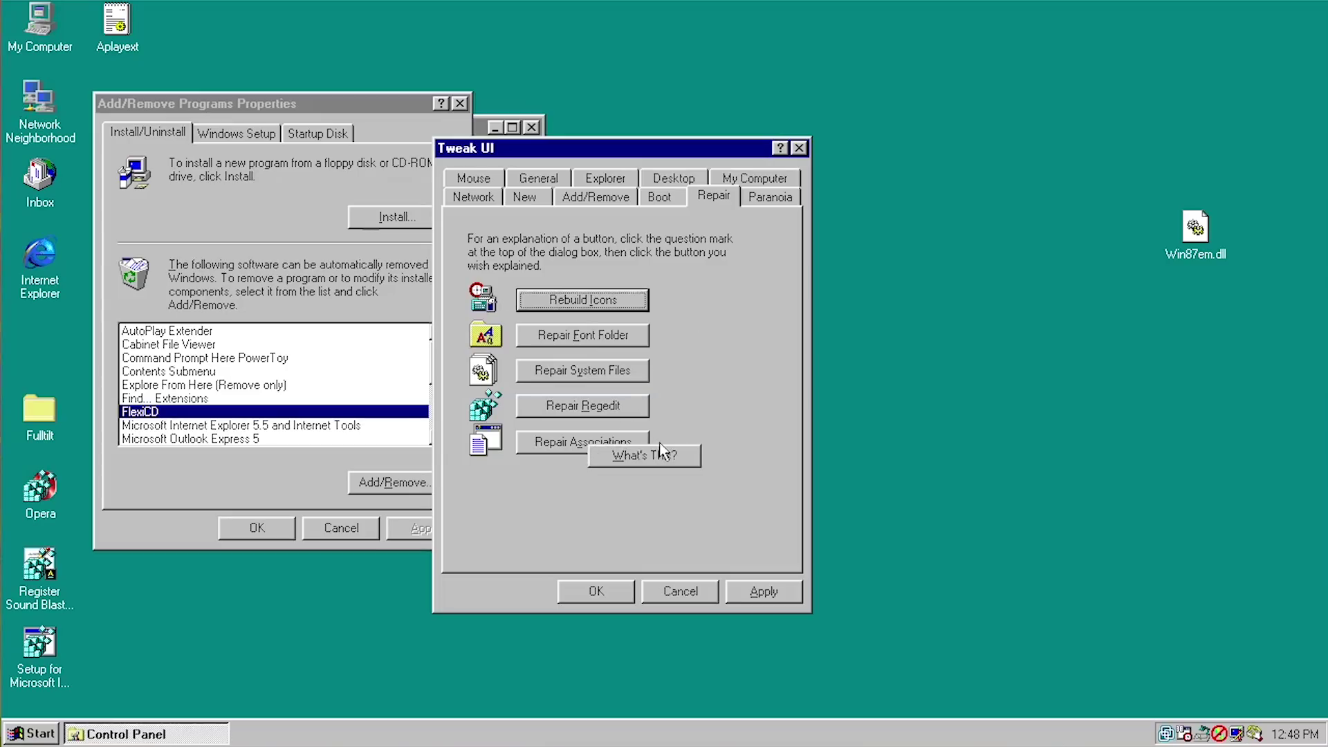
{"action": "right_click", "coordinate": [635, 420]}
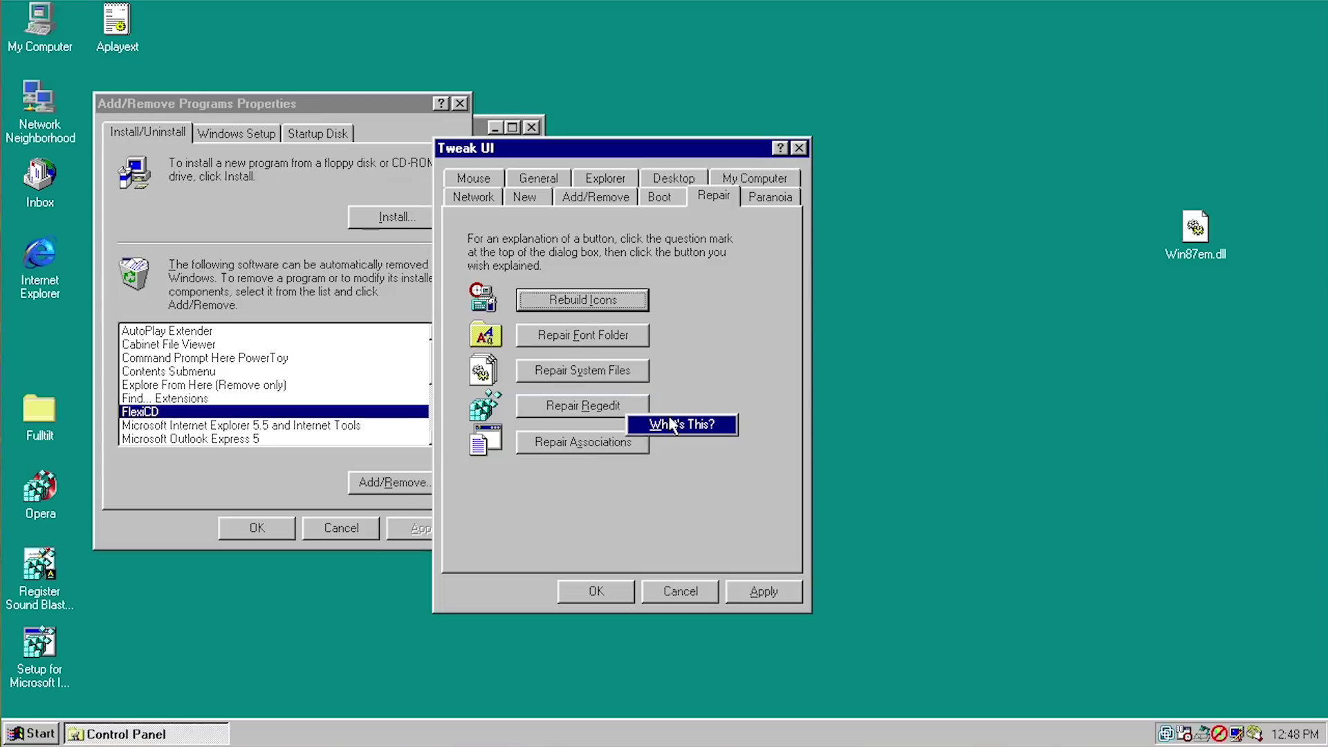
{"action": "left_click", "coordinate": [671, 424]}
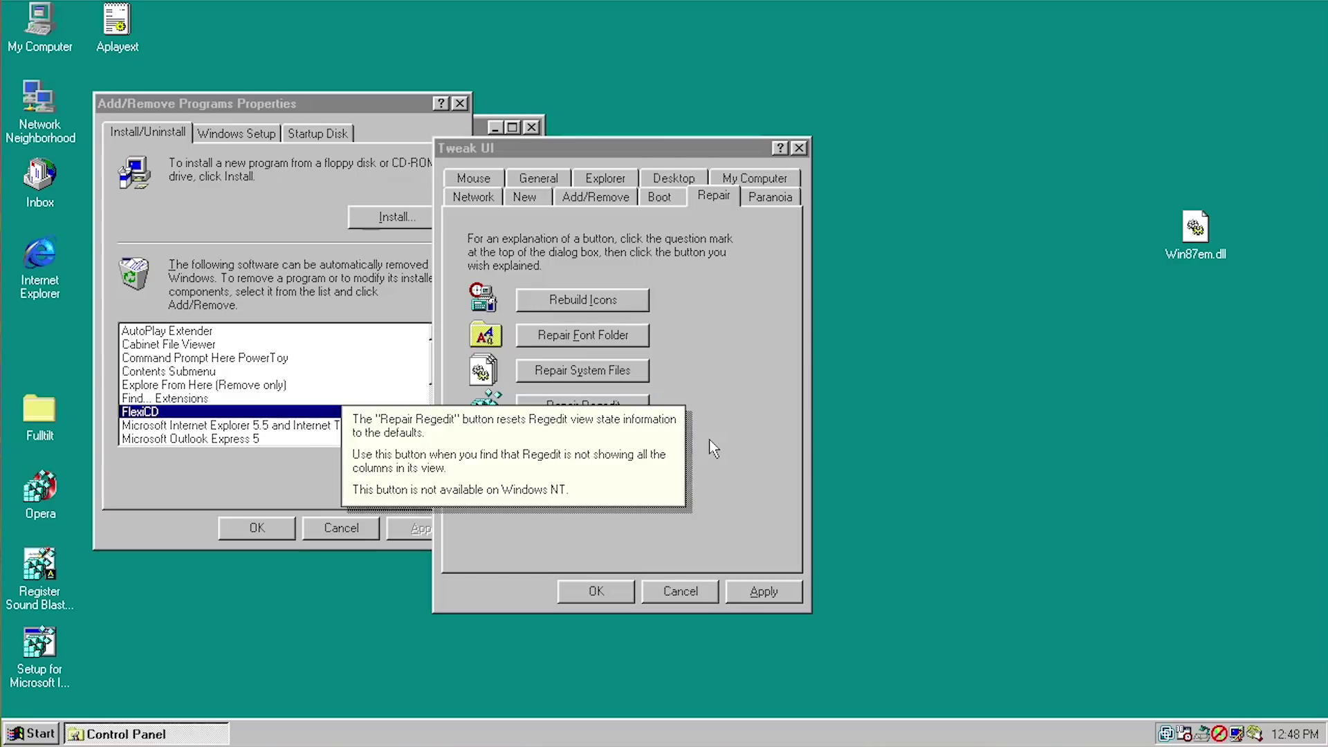
{"action": "left_click", "coordinate": [754, 446]}
- In the Paranoia settings, temporarily select Internet Explorer history, clear the selected items immediately, and deselect its clearing at logon
{"action": "key", "text": "ctrl+Tab"}
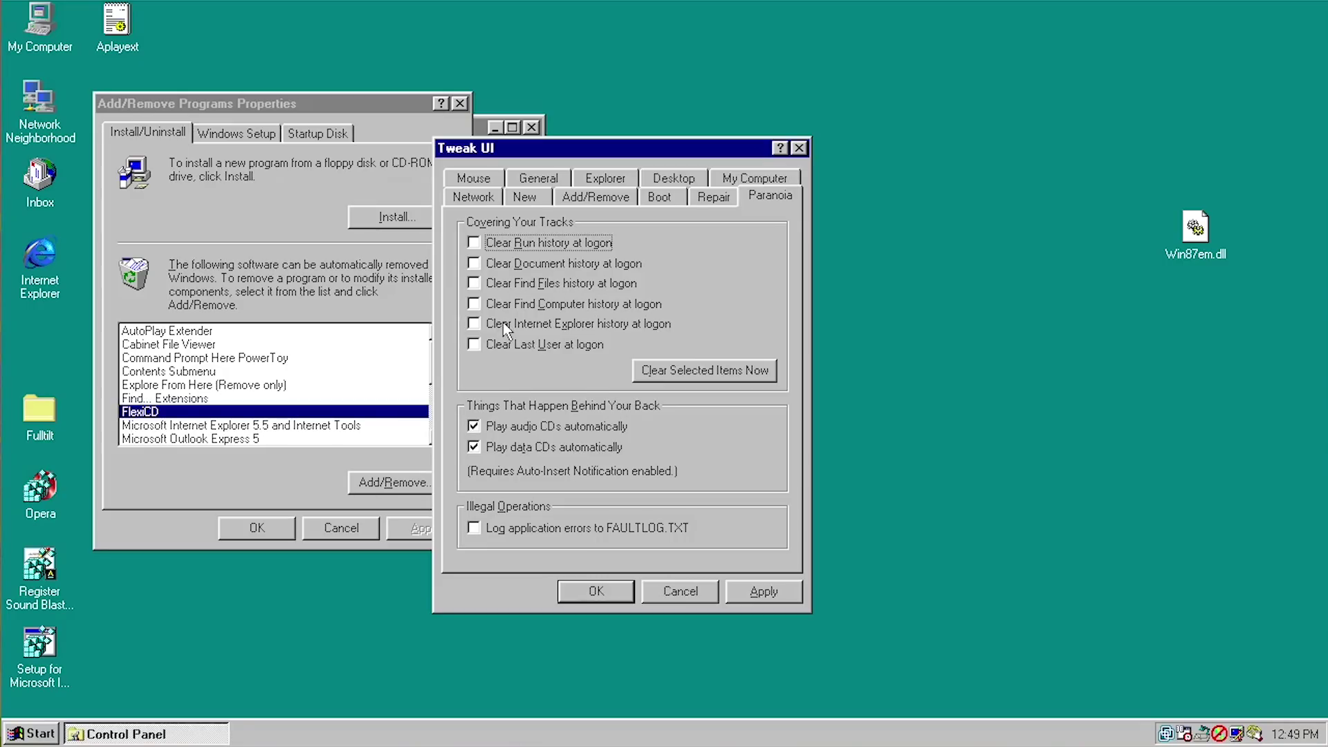
{"action": "left_click", "coordinate": [681, 370]}
{"action": "left_click", "coordinate": [691, 407]}
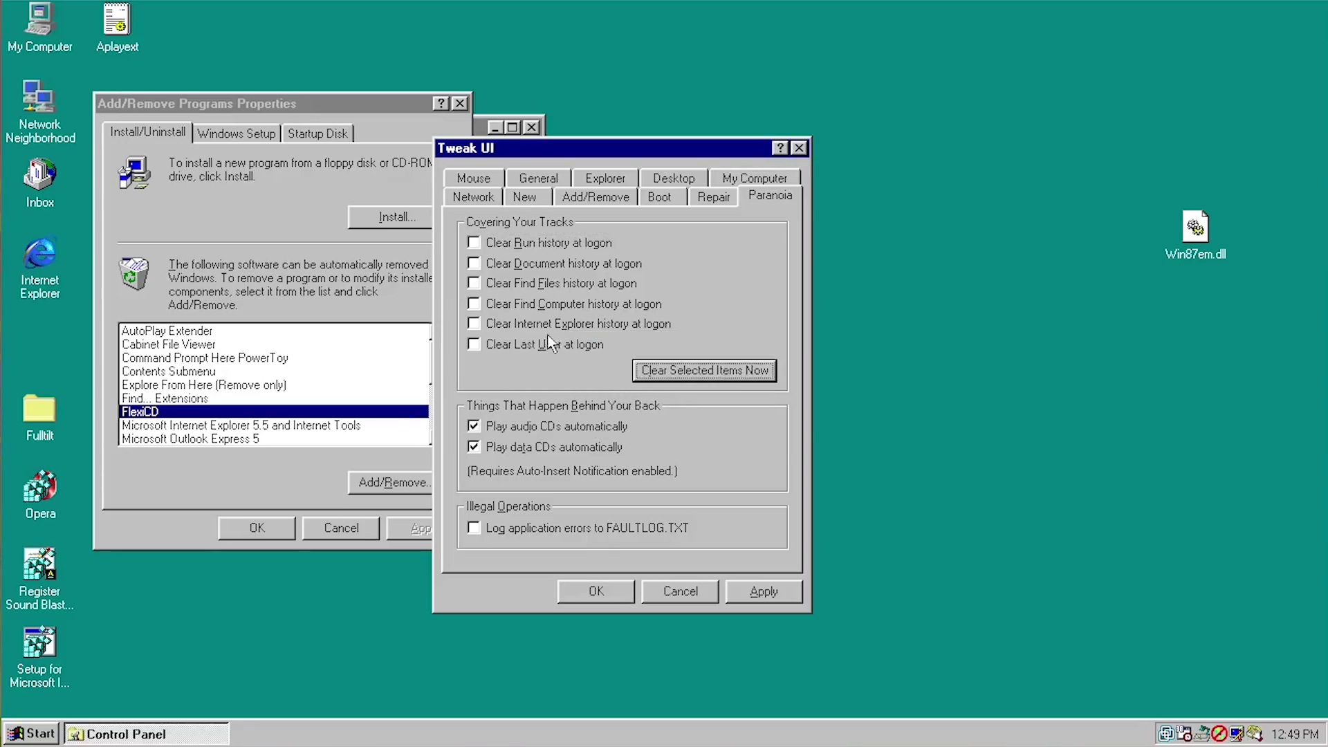
{"action": "left_click", "coordinate": [493, 325]}
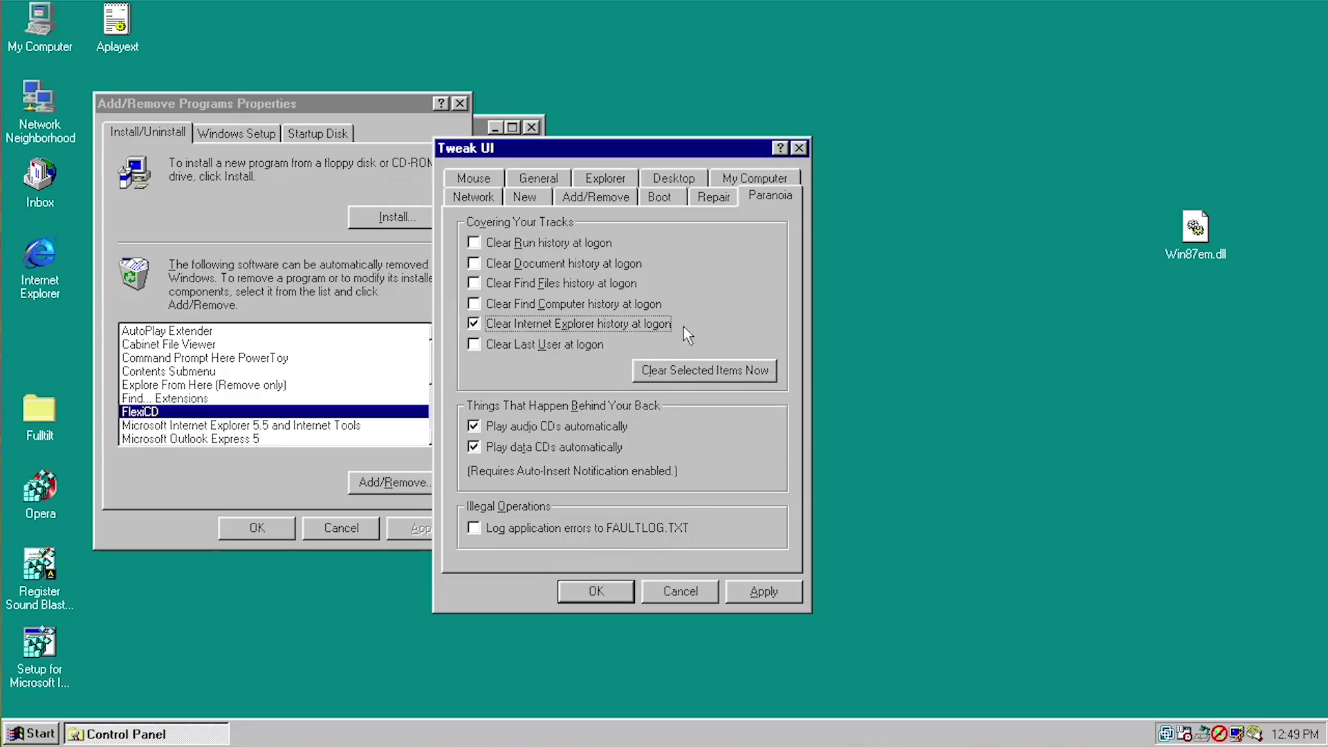
{"action": "left_click", "coordinate": [705, 373]}
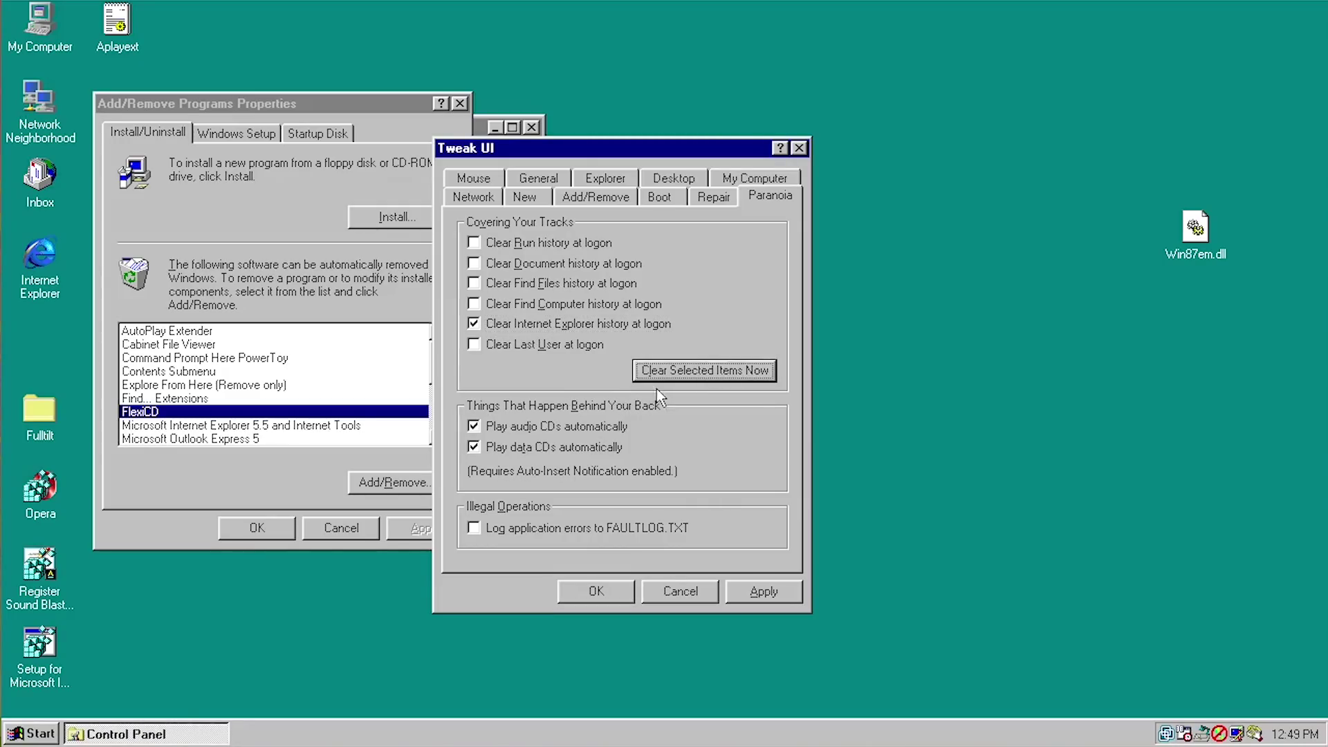
{"action": "left_click", "coordinate": [572, 334]}
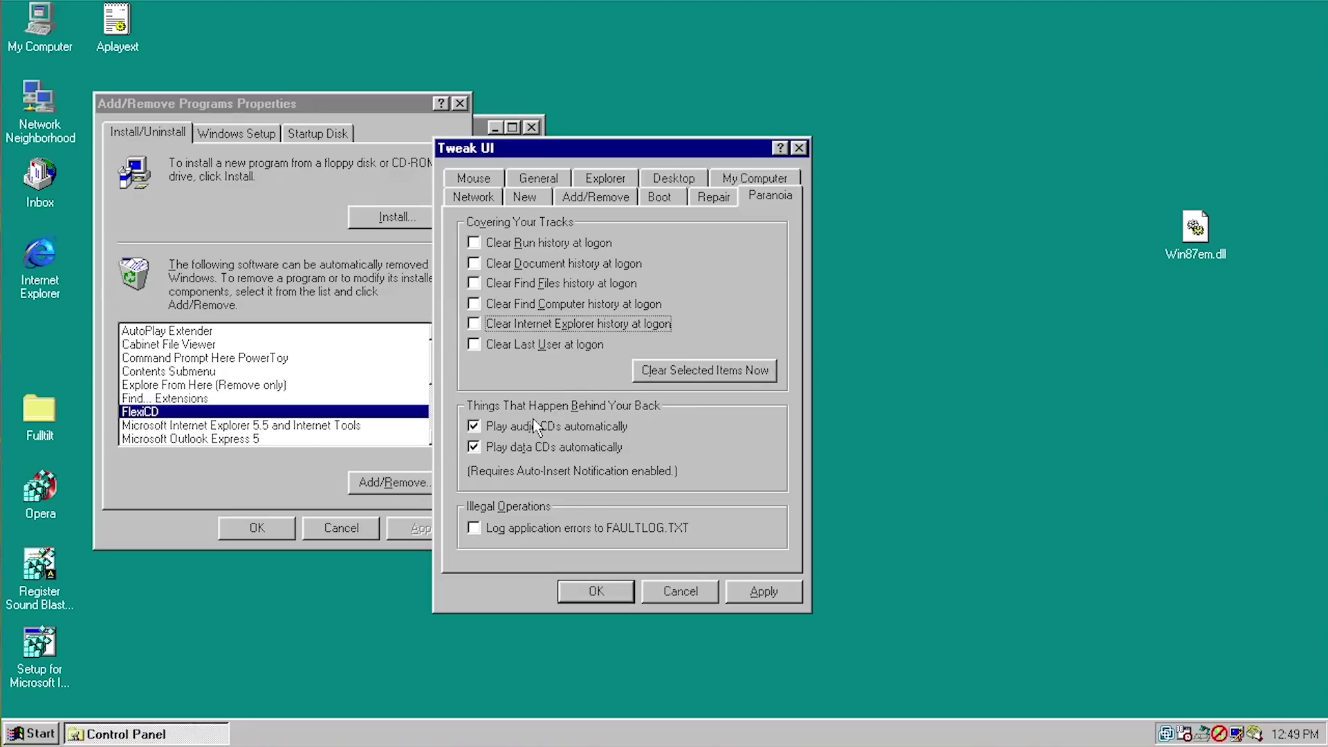
- Turn off automatic playing of both audio CDs and data CDs
{"action": "left_click", "coordinate": [564, 427]}
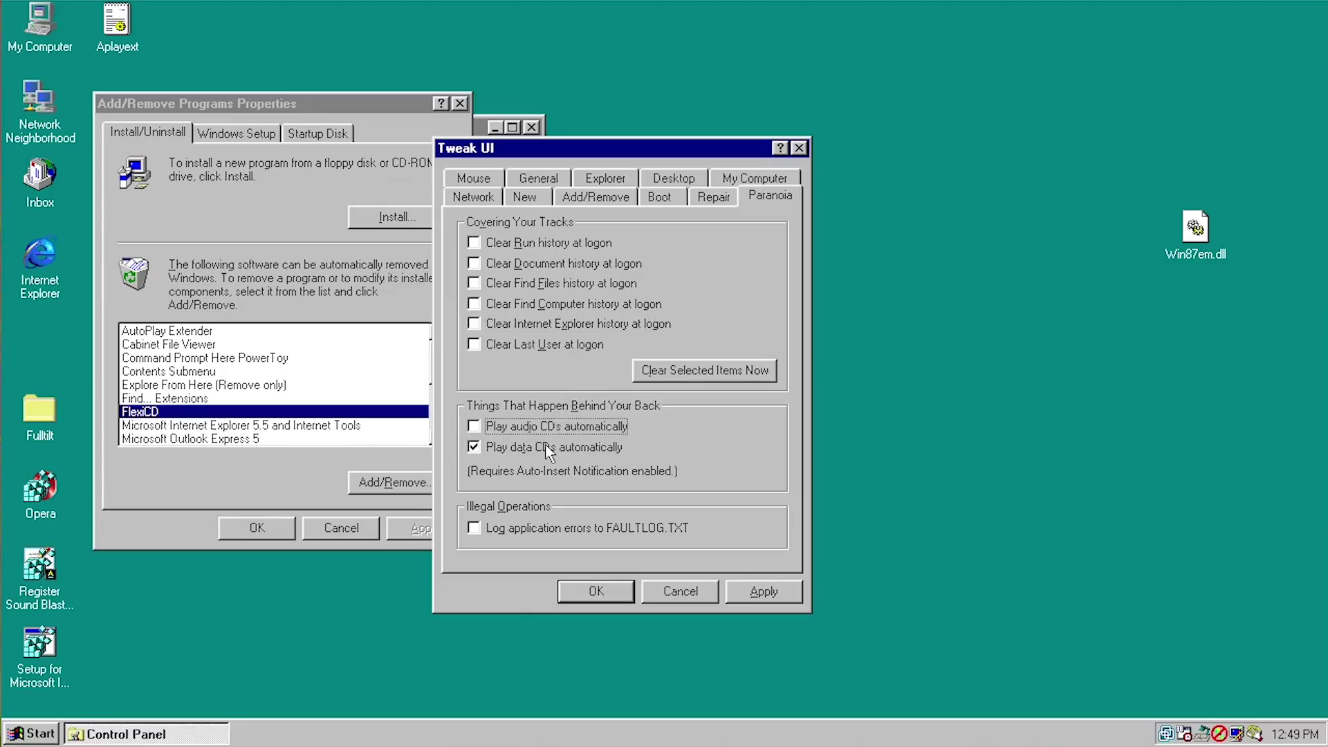
{"action": "left_click", "coordinate": [546, 448]}
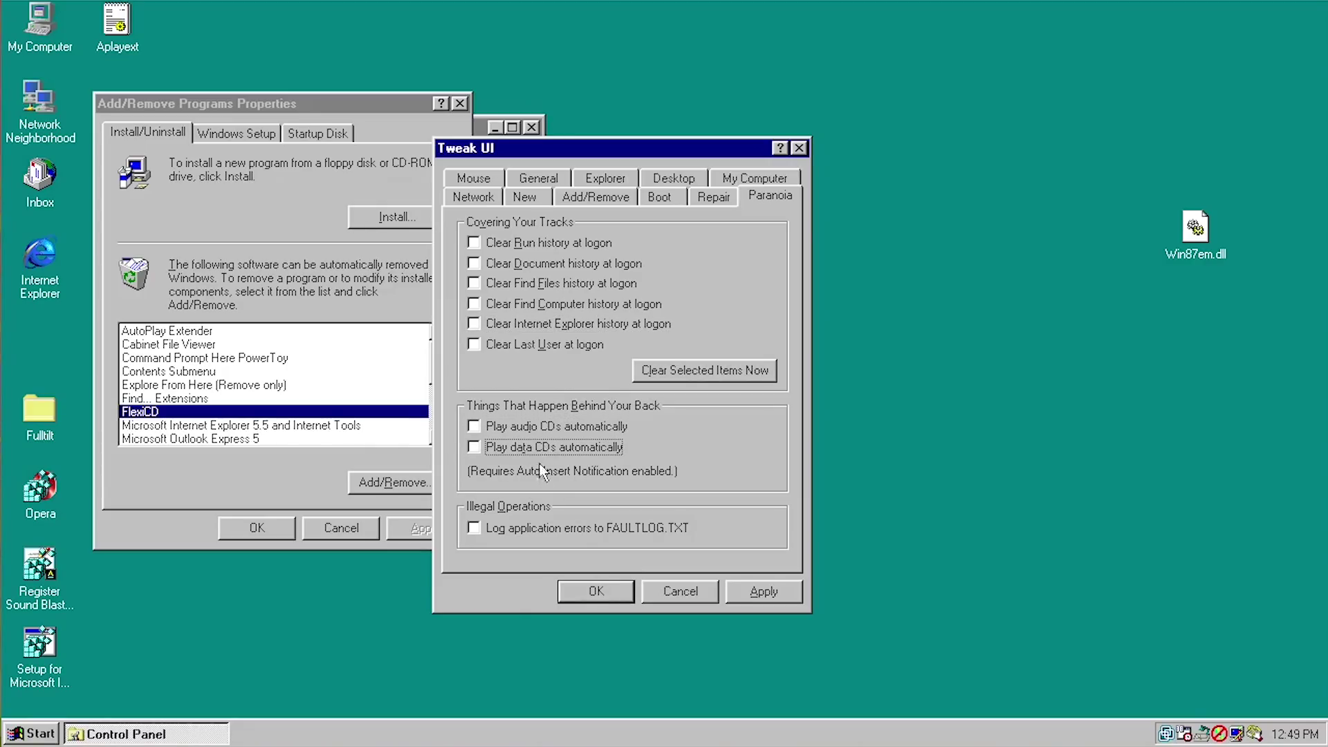